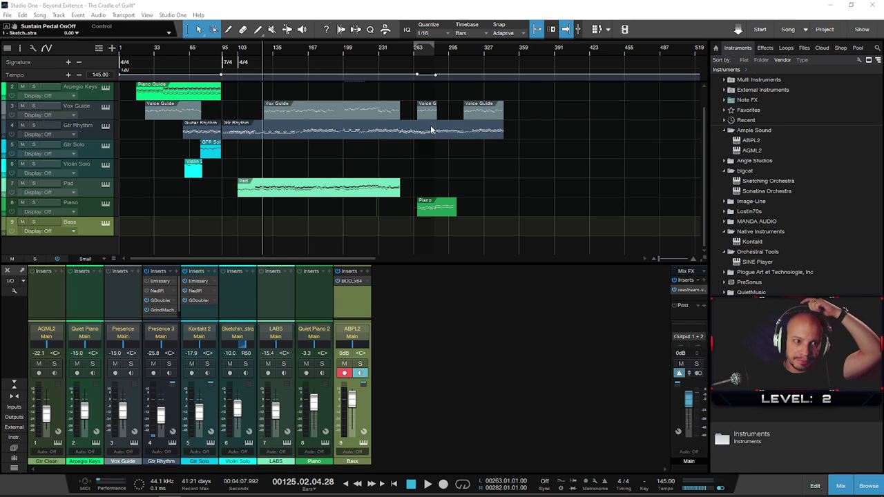
- Enlarge the mixer console and its inserts area to show the Gtr Rhythm channel's full insert list
click(487, 136)
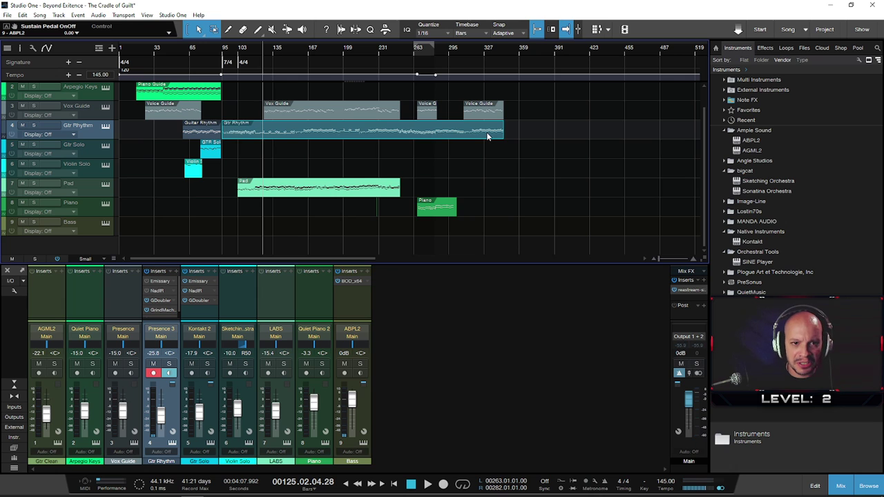
drag(214, 263, 219, 250)
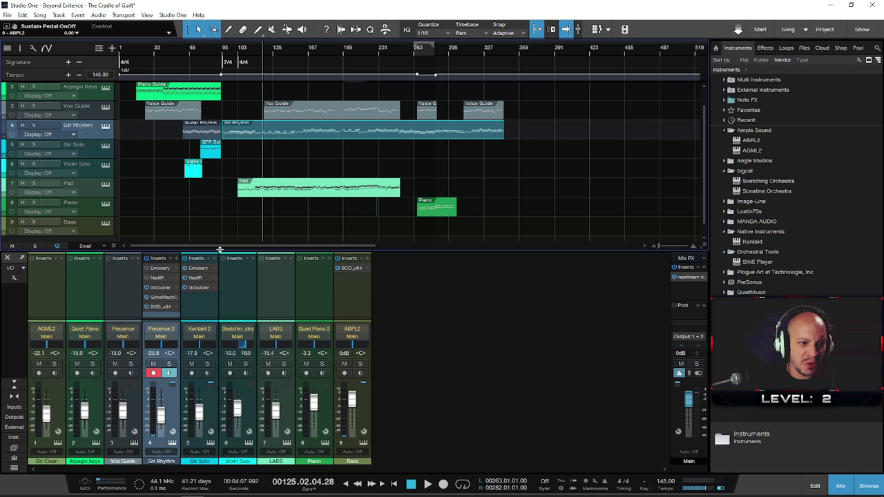
drag(244, 322, 245, 335)
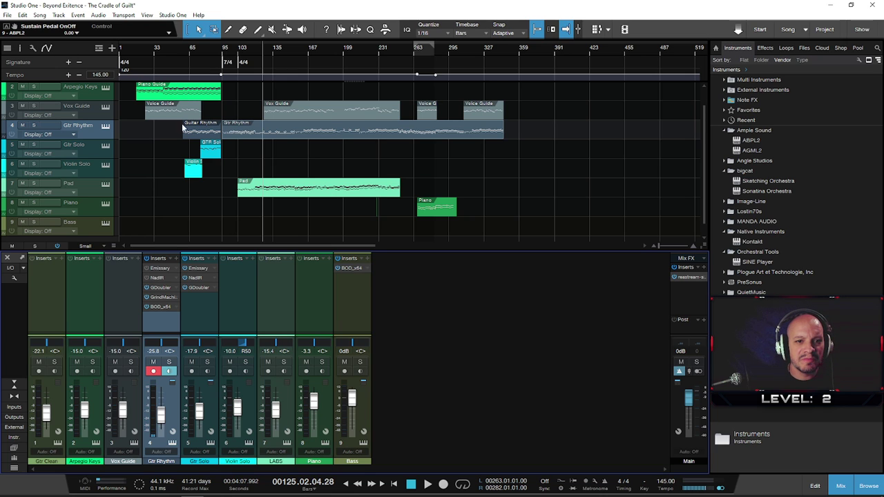
click(413, 135)
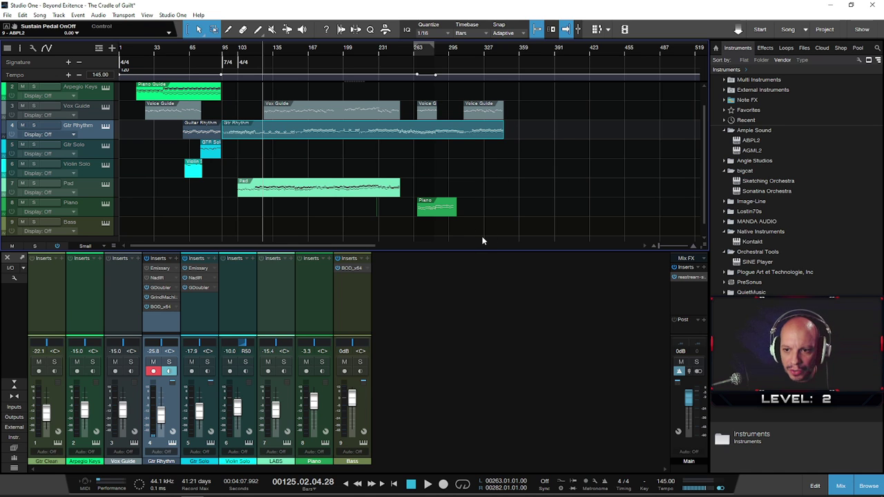
- Replace the Presence instrument on the Vox Guide track with bigcat's Sonatina Orchestra
click(722, 221)
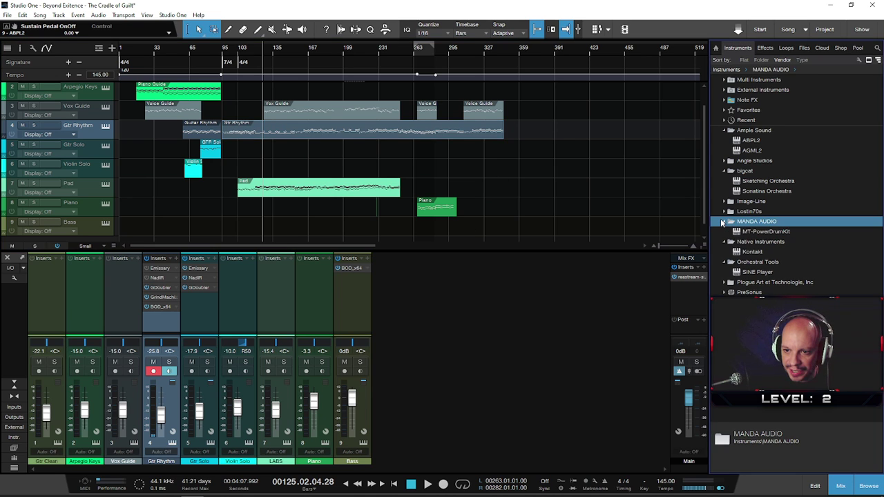
click(723, 221)
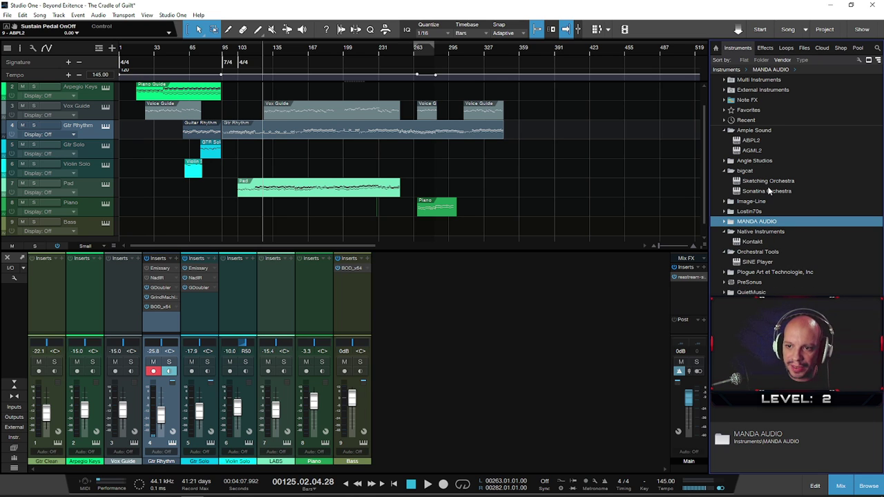
drag(768, 195, 90, 116)
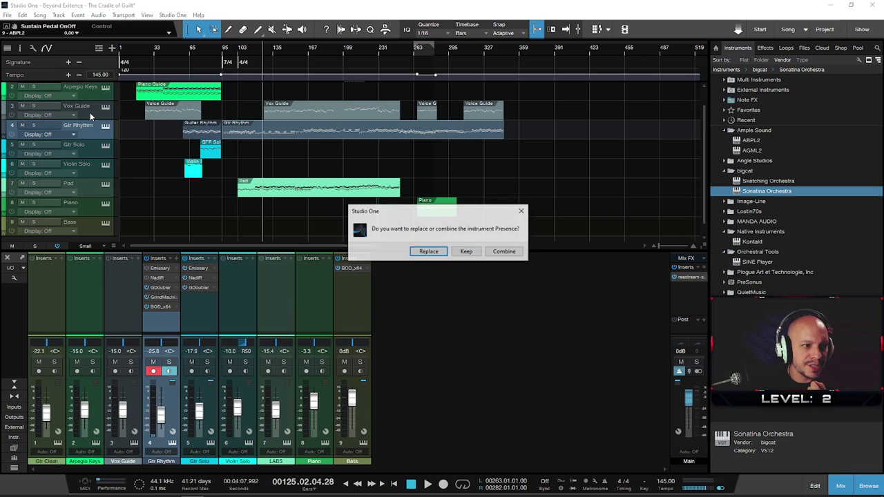
click(435, 252)
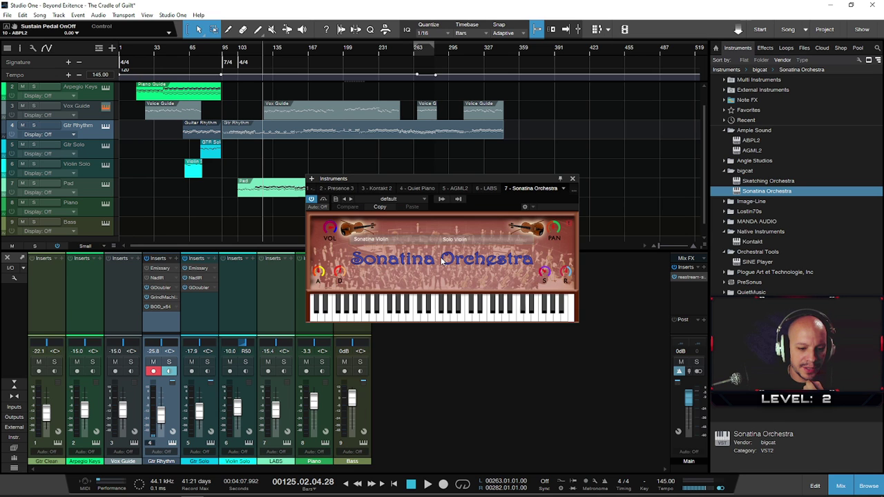
- Audition the Sonatina Violin sound with notes across the plug-in's virtual keyboard
click(411, 315)
click(439, 314)
click(475, 314)
click(425, 318)
click(375, 315)
click(434, 311)
click(530, 311)
click(506, 308)
click(474, 299)
- Switch Sonatina Orchestra to the Sonatina Choir instrument and check its group options
click(378, 240)
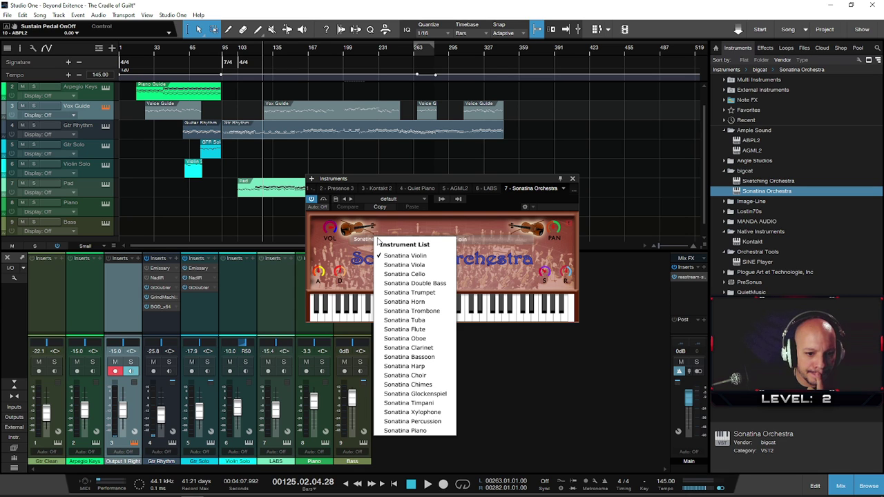
click(437, 382)
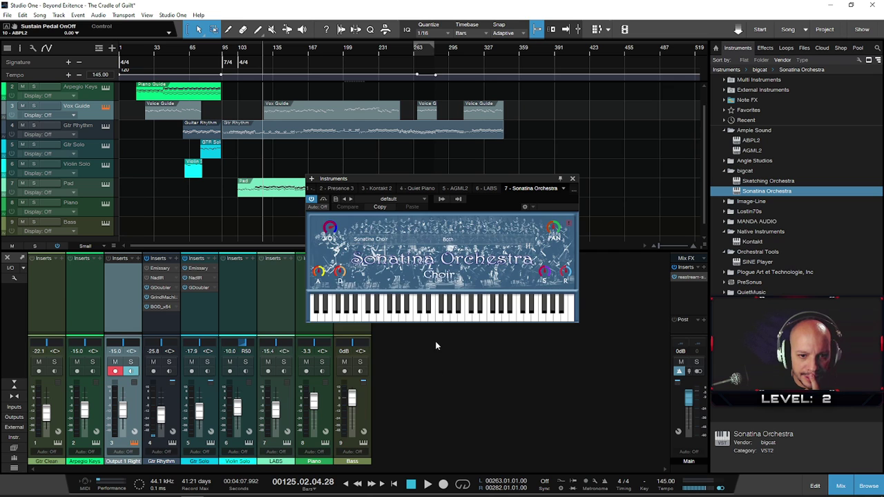
click(454, 244)
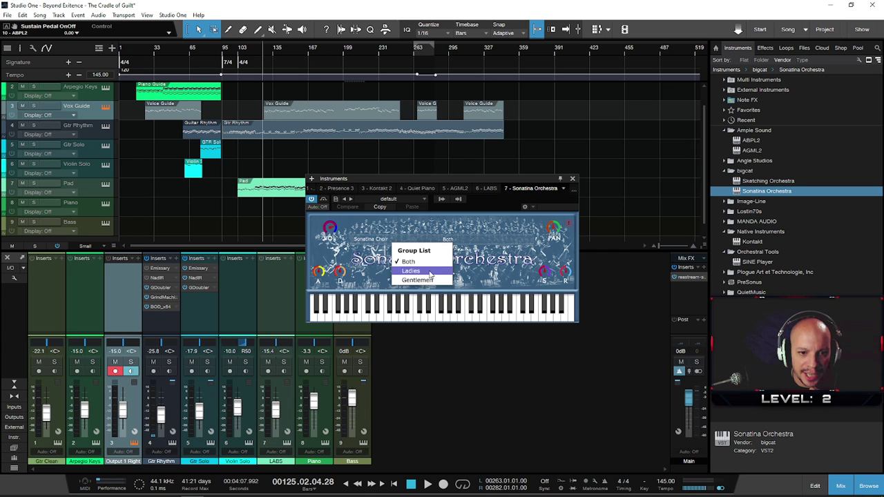
- Audition the Sonatina Choir with low and high notes on its virtual keyboard, and close the instrument window
click(434, 315)
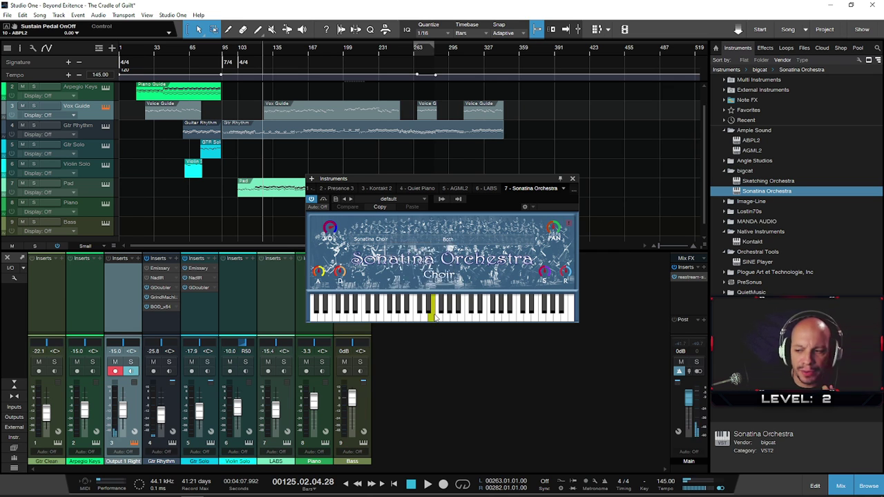
click(433, 315)
click(470, 316)
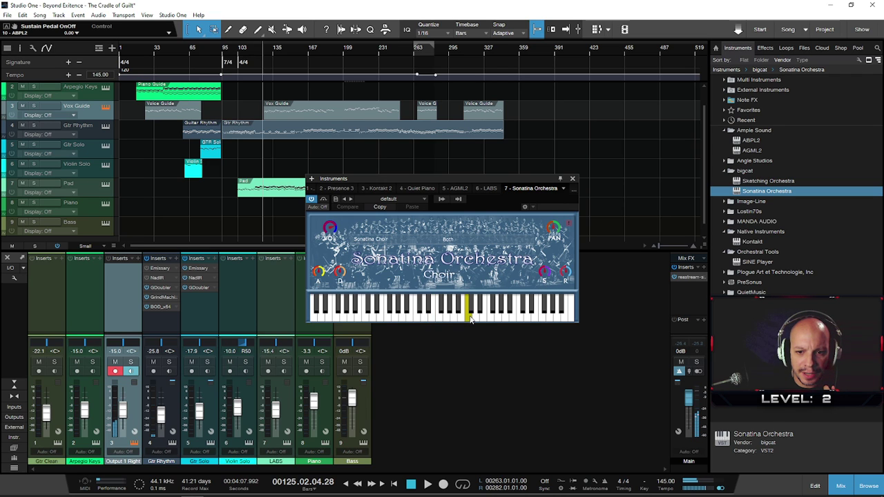
click(503, 314)
click(457, 319)
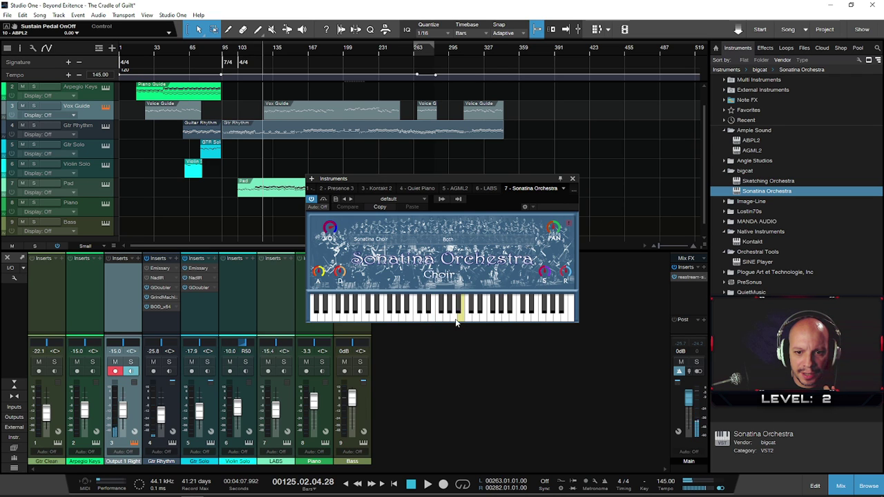
click(455, 317)
click(446, 316)
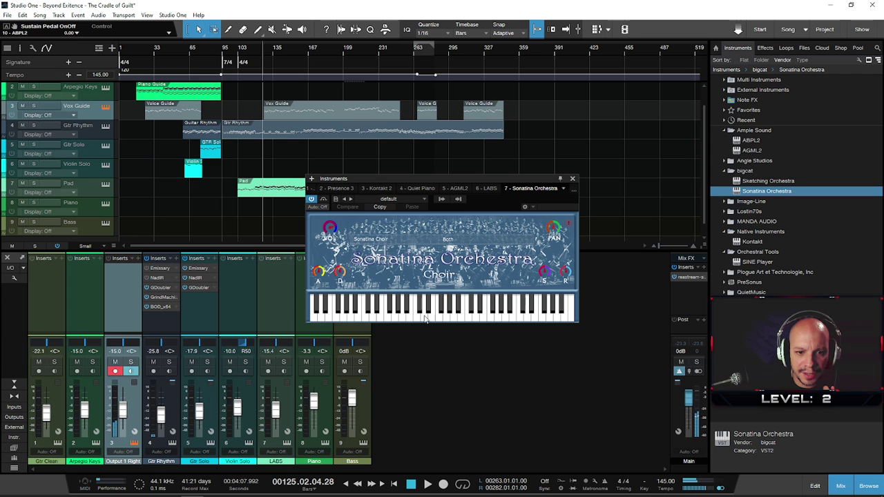
click(385, 314)
click(404, 314)
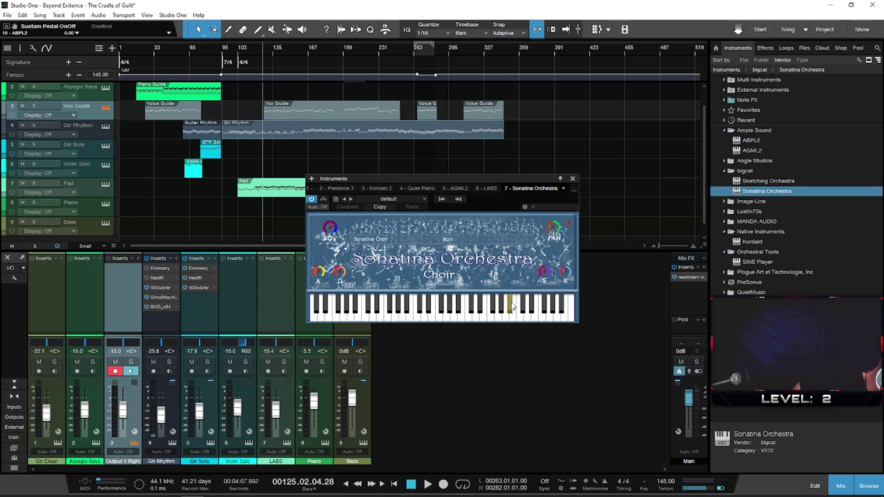
click(454, 311)
click(493, 311)
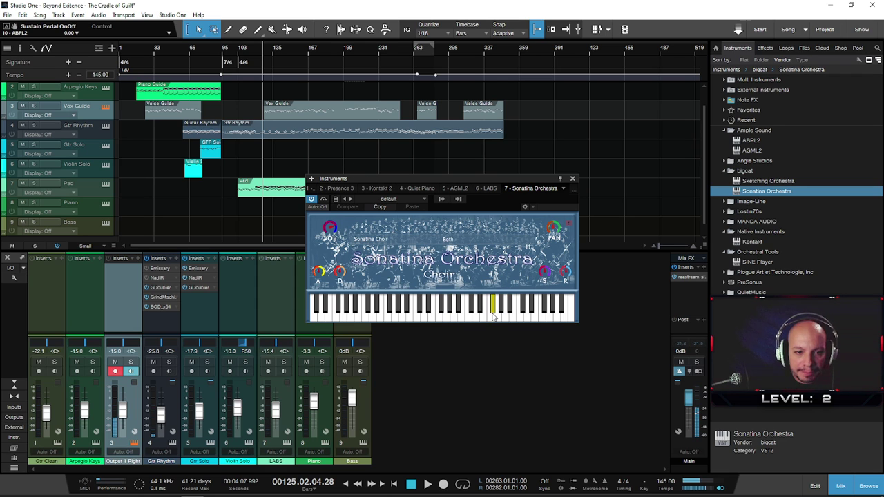
click(572, 178)
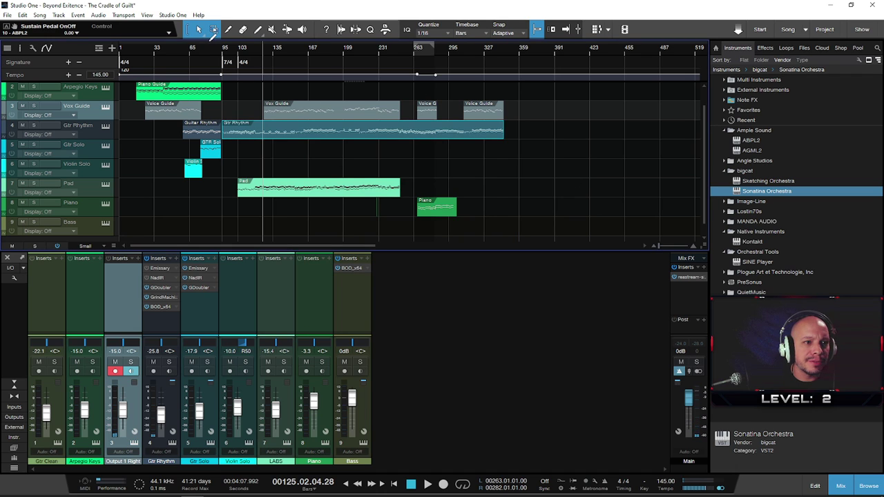
- Play the song from near the start of the first Voice Guide part to hear the choir in context, and stop playback
click(142, 51)
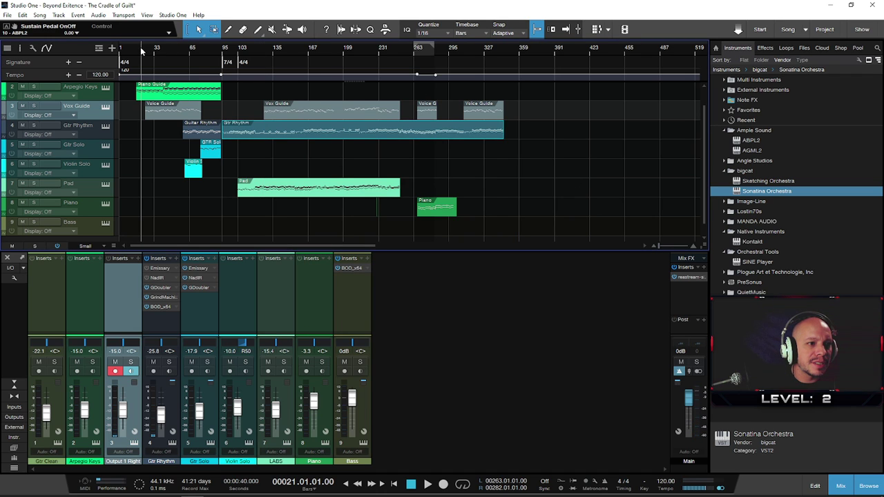
click(147, 51)
key(space)
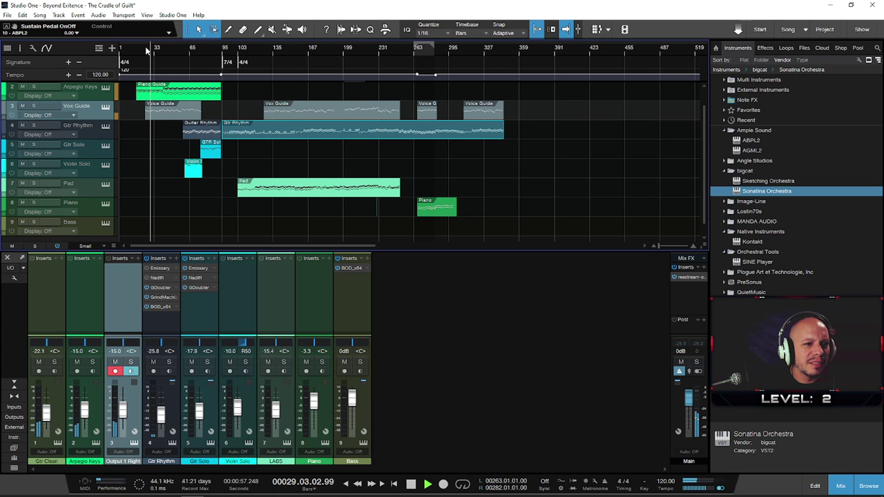
key(space)
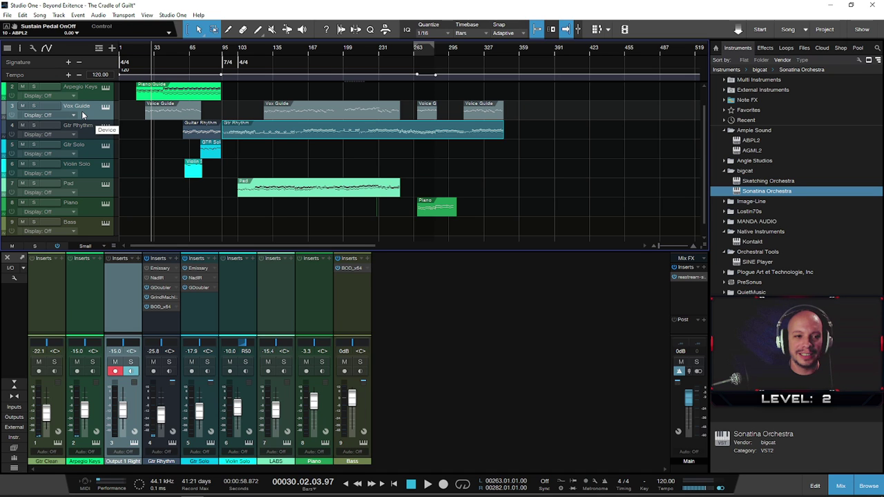
- Reopen the Vox Guide instrument and adjust the choir's attack (A) while testing notes on the keyboard
click(108, 108)
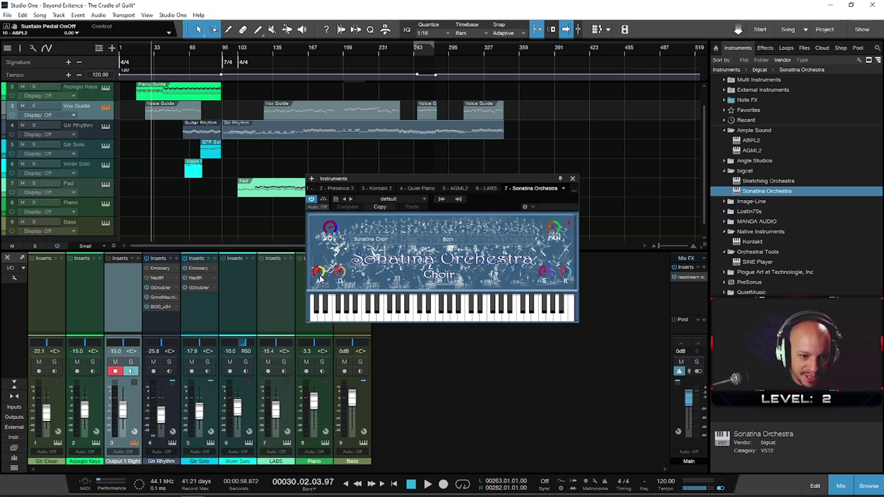
drag(319, 278, 327, 326)
click(359, 314)
click(417, 315)
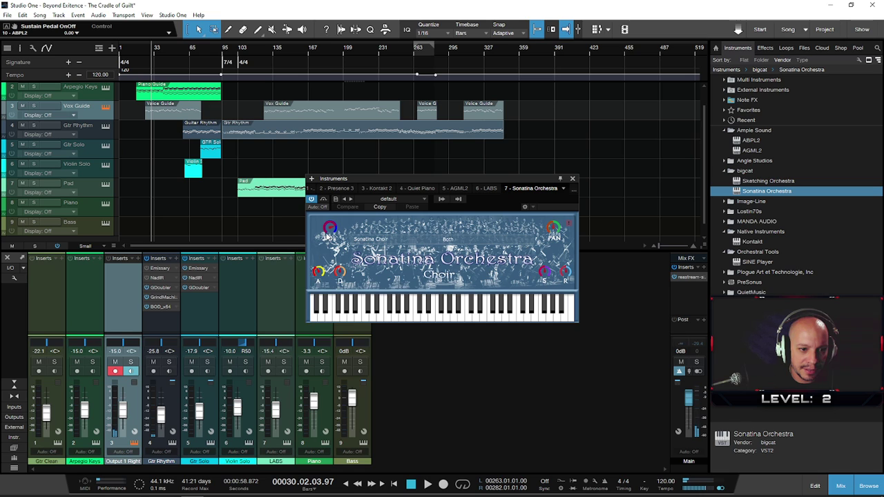
click(438, 311)
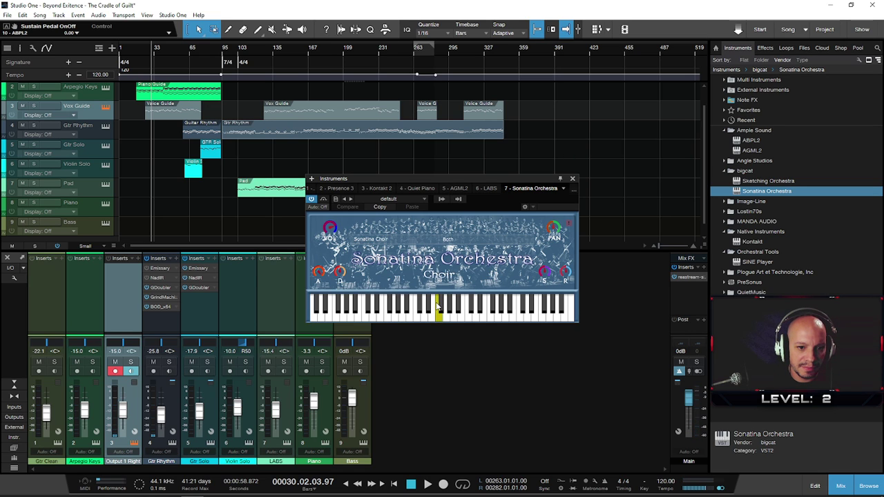
click(427, 310)
click(396, 311)
click(360, 314)
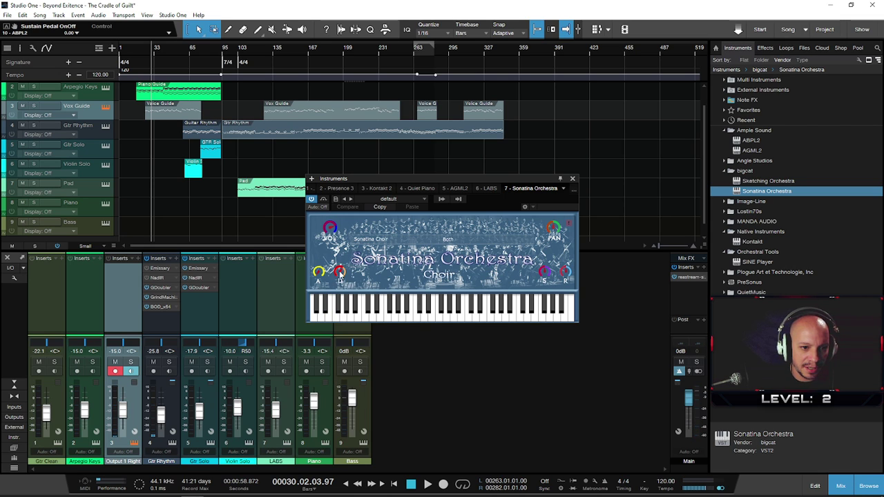
- Try a different decay (D) setting on the choir while testing notes across the keyboard
click(367, 319)
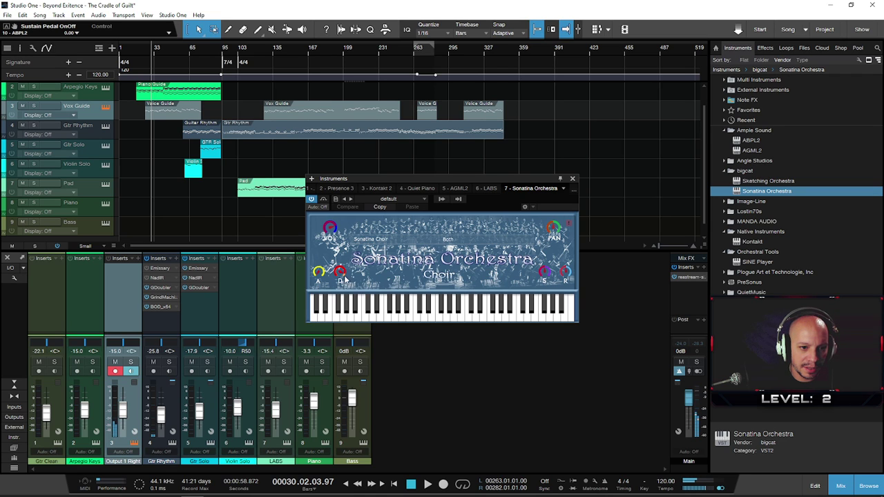
click(373, 320)
click(407, 319)
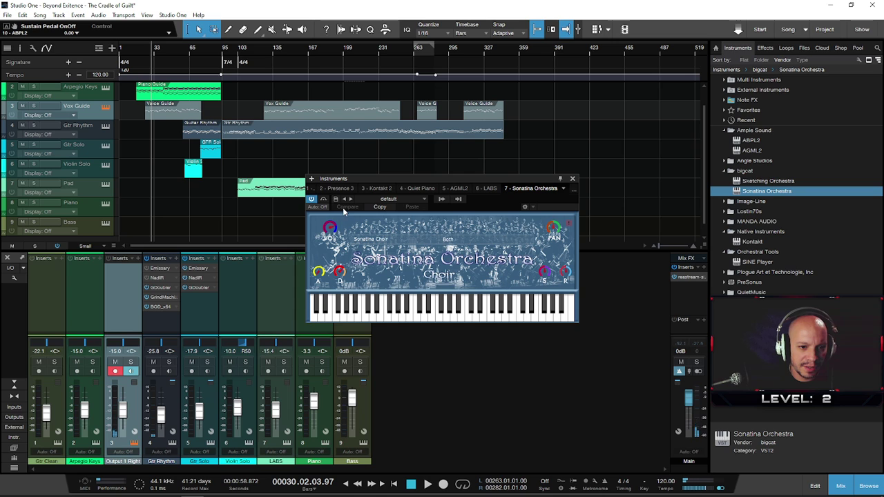
click(417, 314)
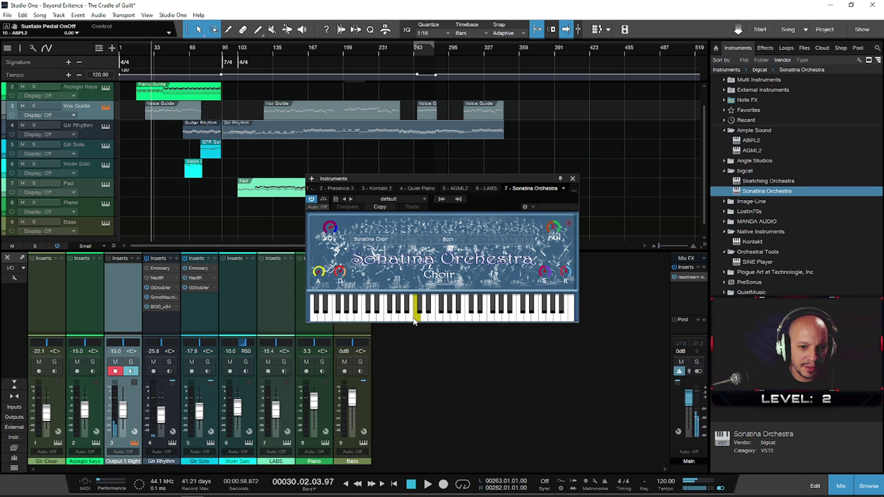
click(454, 315)
click(484, 315)
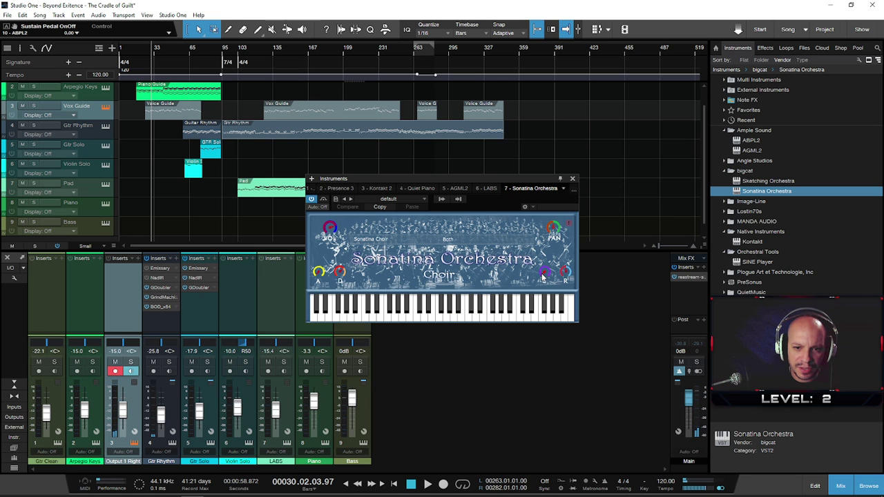
- Try different sustain (S) settings on the choir while testing low and high notes
click(459, 314)
click(388, 315)
click(373, 314)
click(488, 315)
click(522, 315)
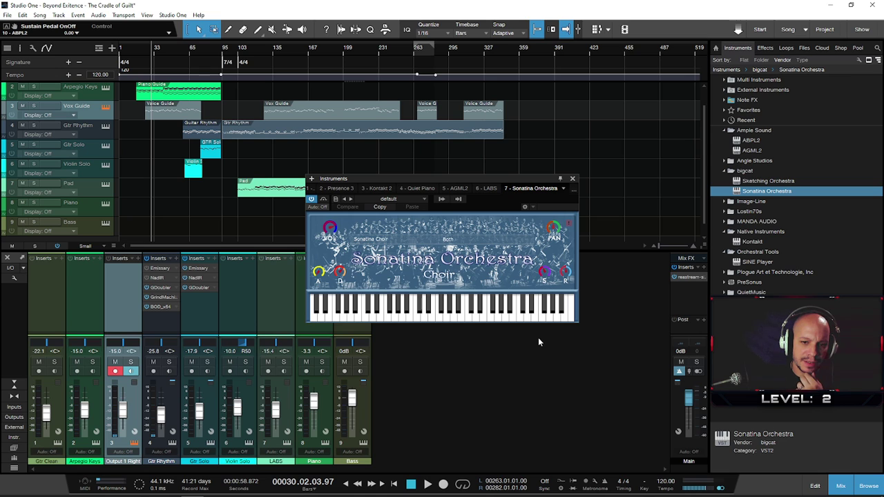
- Check the choir's adjusted envelope with single notes and runs along the virtual keyboard
click(499, 312)
drag(499, 314, 337, 314)
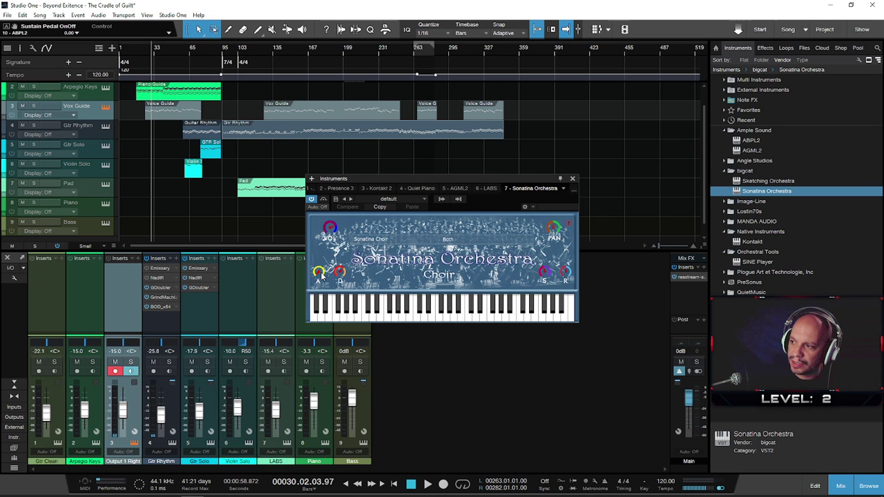
click(332, 313)
drag(332, 313, 365, 315)
click(407, 322)
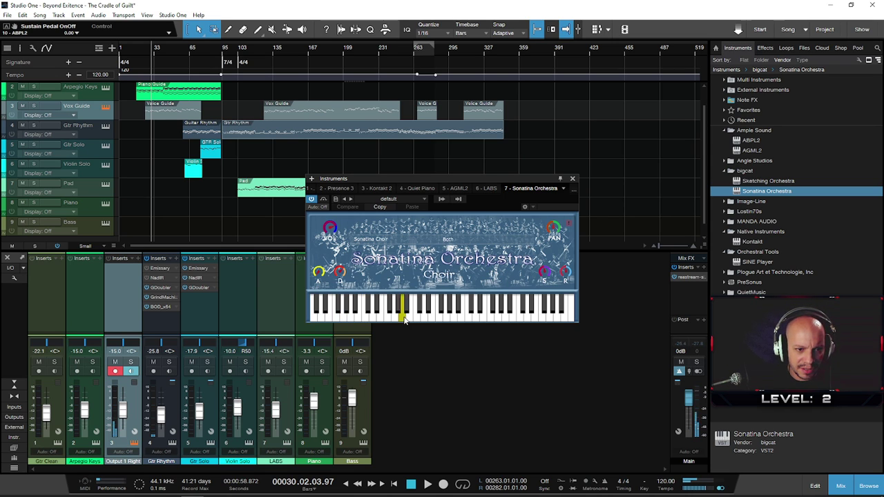
drag(423, 315, 401, 319)
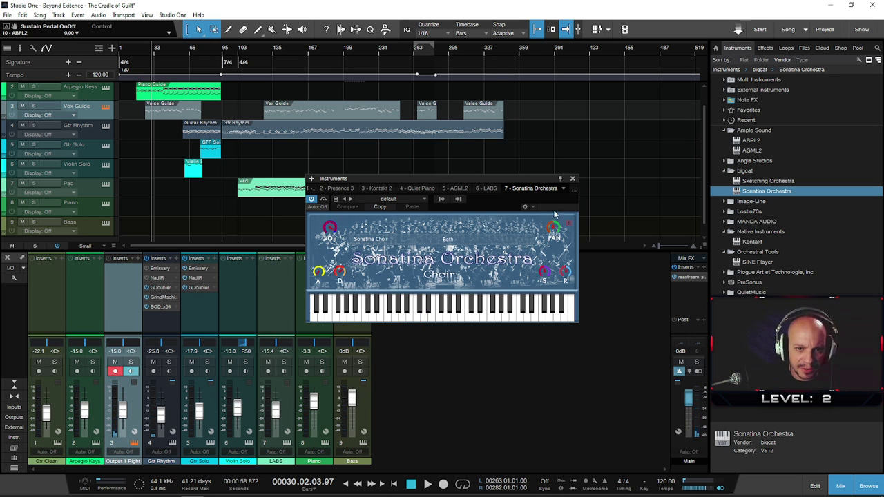
- Close the Sonatina Orchestra window and listen to the adjusted choir in the arrangement from bar 30
click(572, 178)
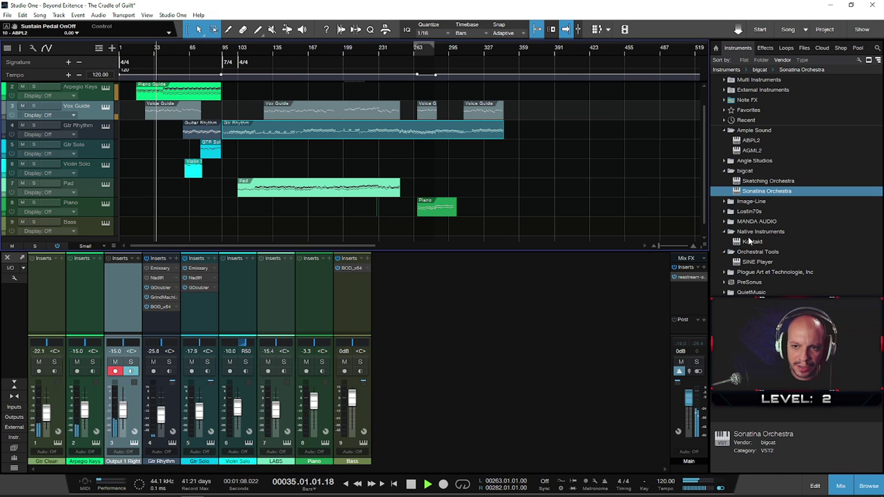
key(space)
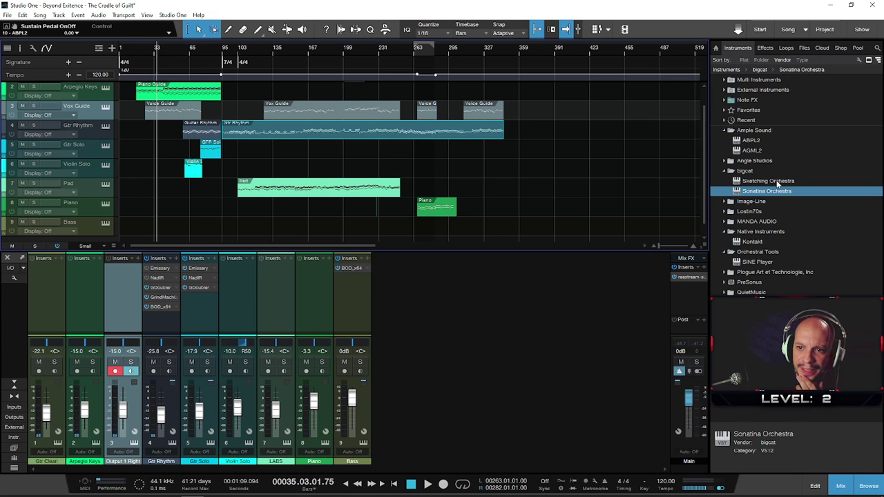
- Try Sketching Orchestra in place of Sonatina Orchestra on the Vox Guide track and look through its instrument list for a choir
mouse_move(777, 183)
mouse_down()
mouse_move(739, 197)
mouse_move(213, 211)
mouse_move(87, 116)
mouse_up()
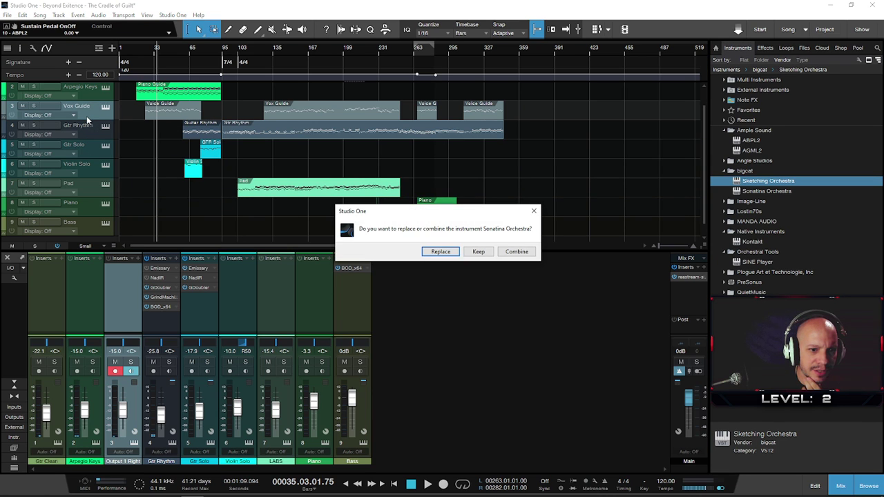
click(441, 253)
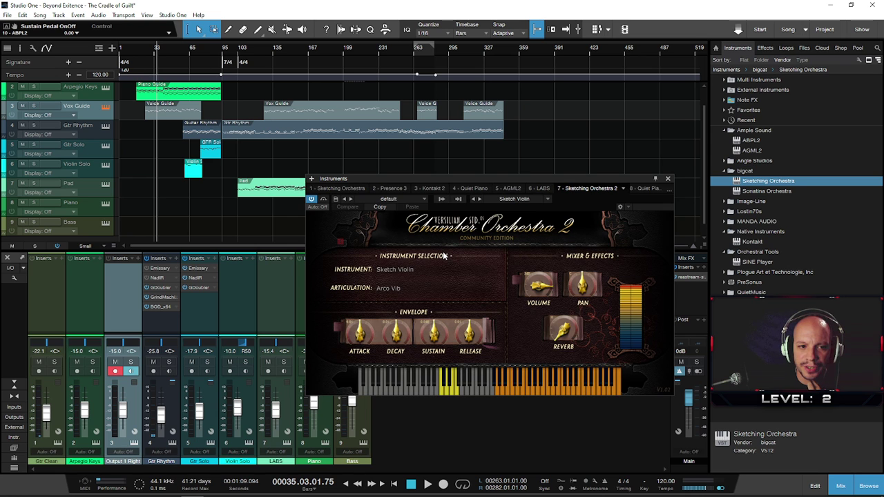
click(397, 270)
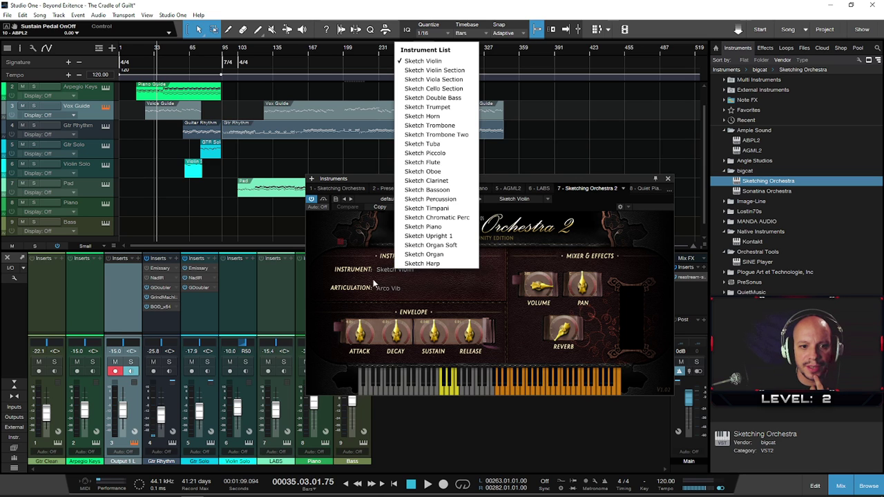
click(378, 287)
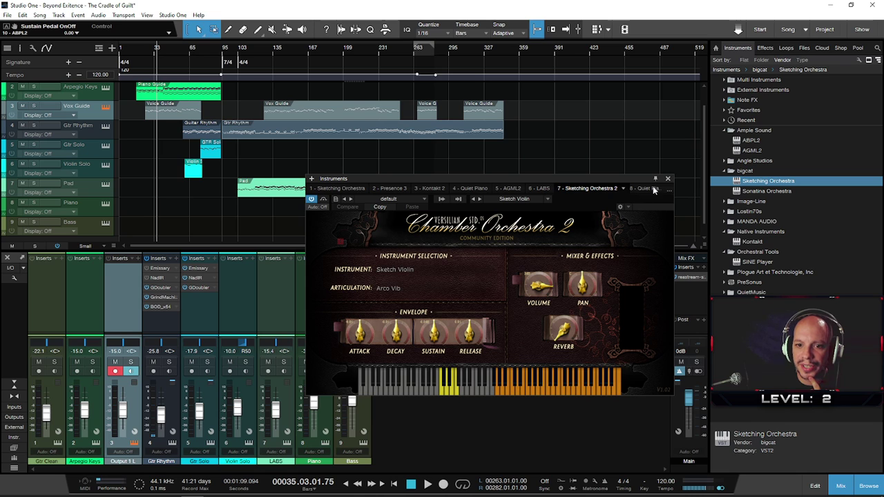
- Test a note of the Sketch Violin on the Vox Guide, then check which instrument the Violin Solo track uses
click(525, 388)
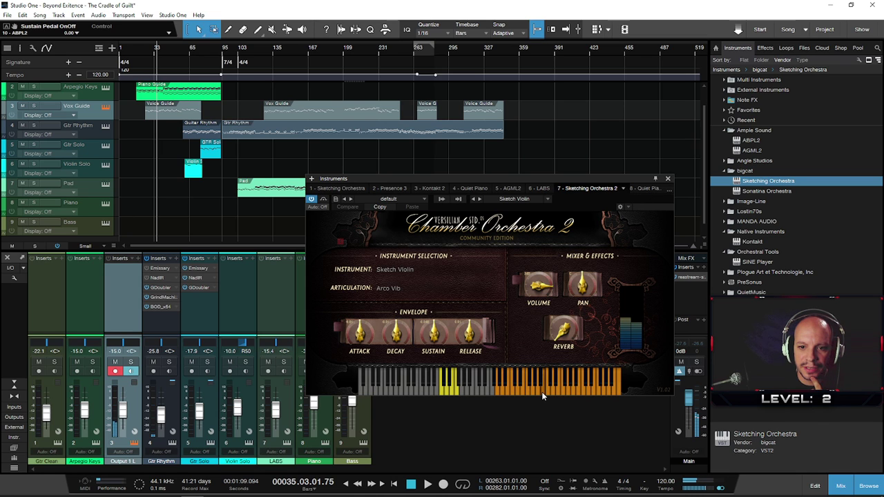
click(667, 179)
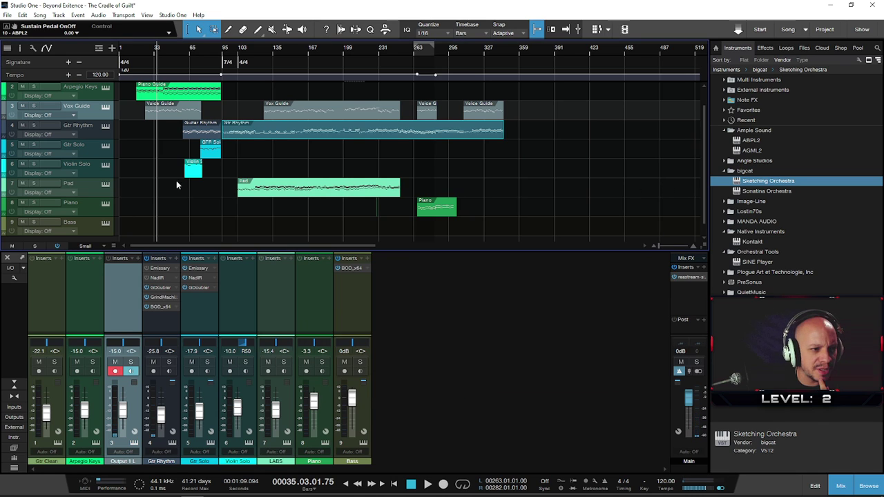
click(109, 168)
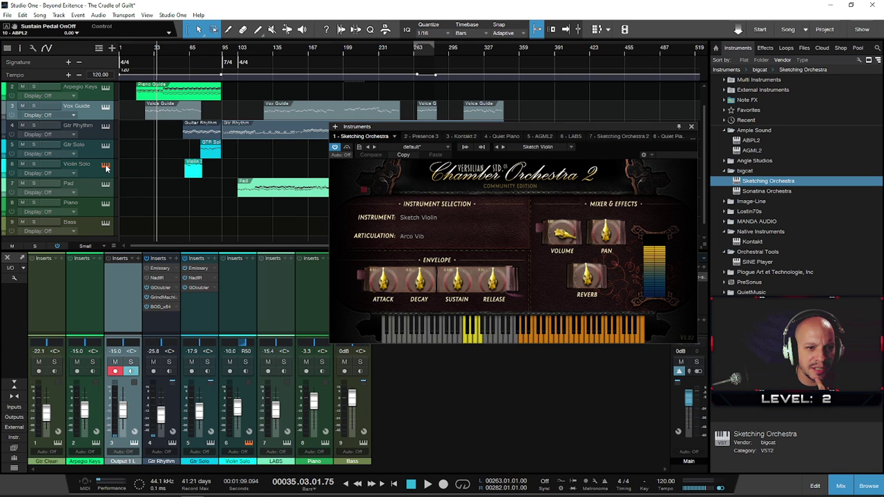
click(694, 129)
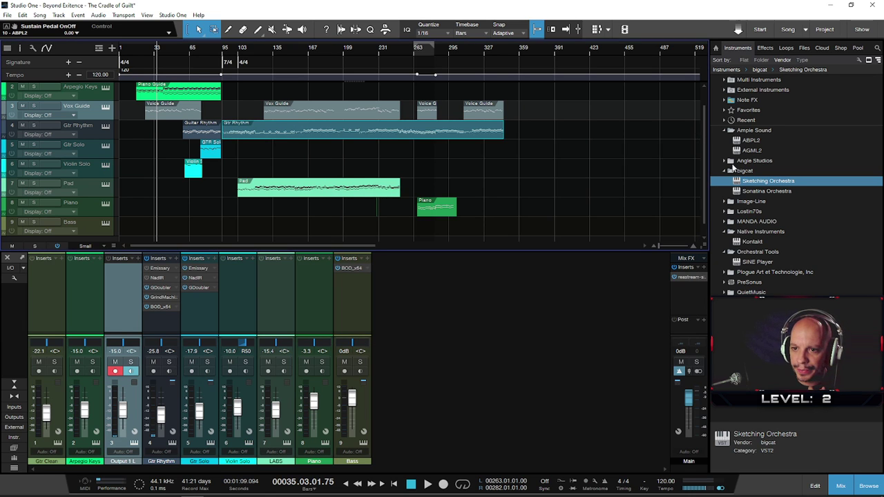
- Try KeysOfThe70s2 as the replacement instrument on the Vox Guide track, testing notes and checking its sound list
click(731, 212)
drag(763, 221, 103, 133)
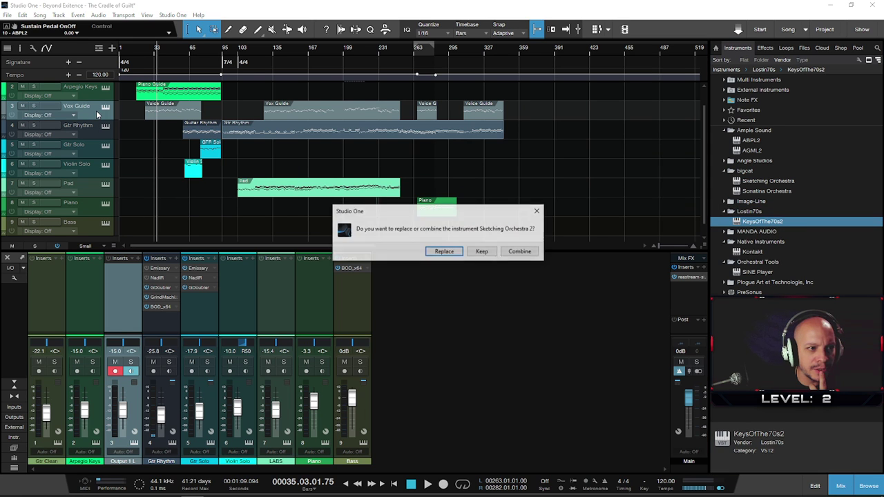
click(442, 254)
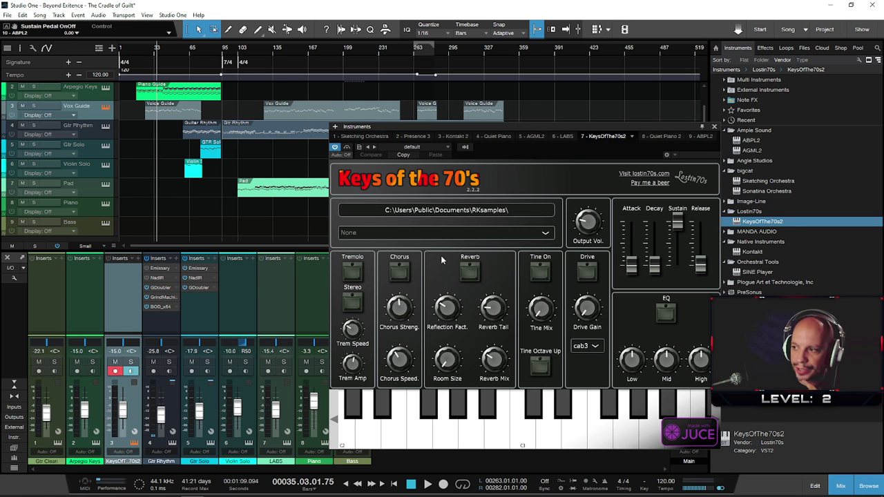
drag(471, 419, 519, 419)
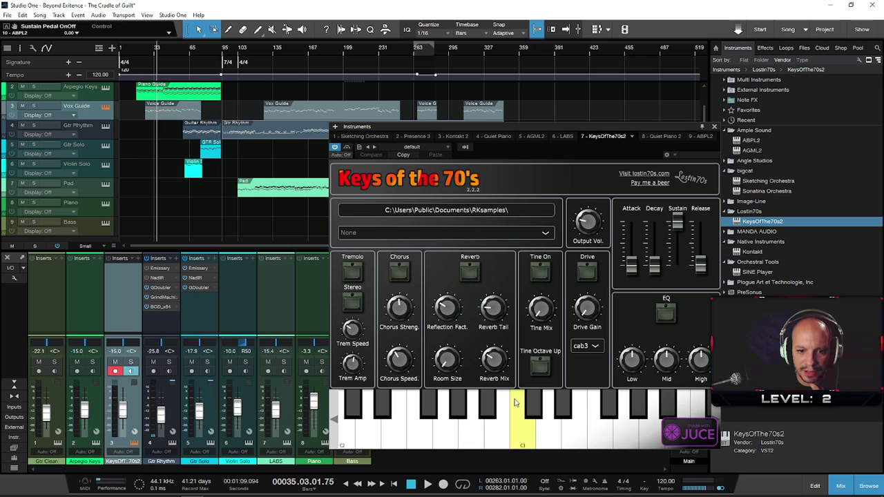
click(530, 233)
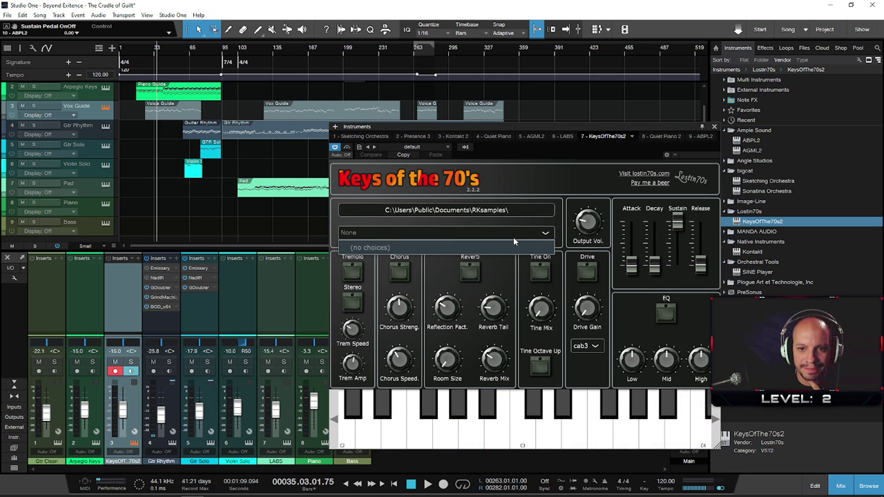
click(516, 233)
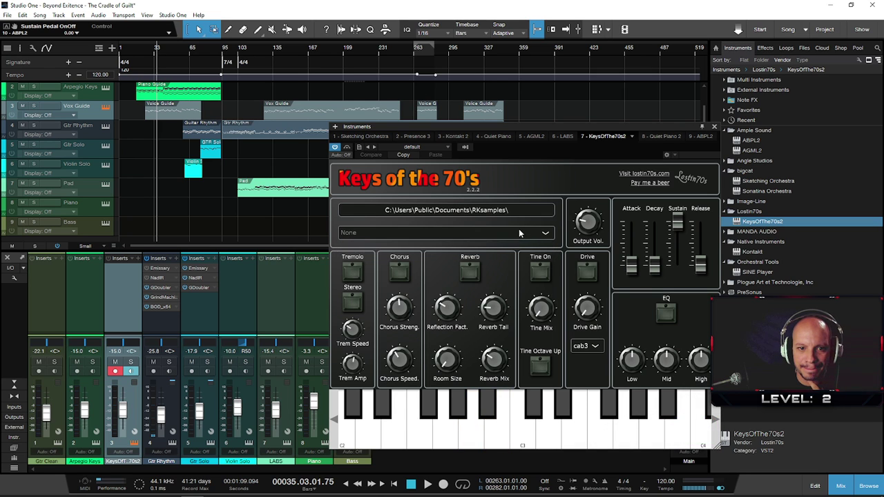
click(714, 126)
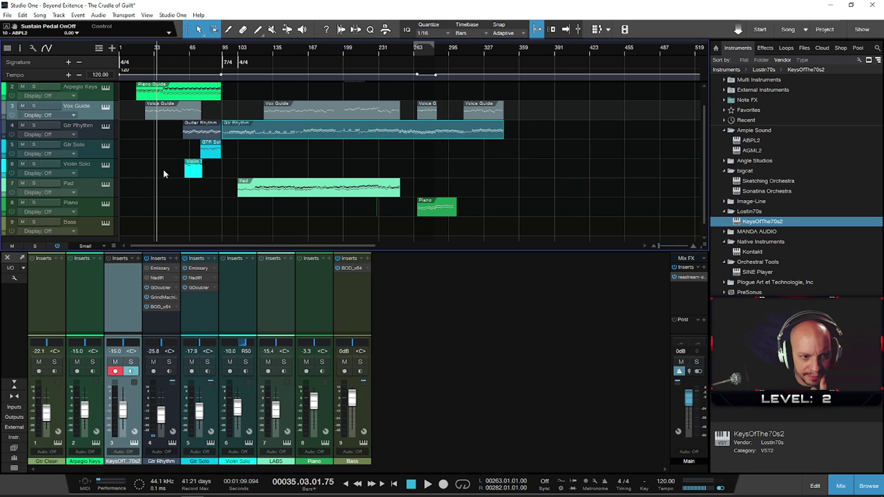
- Try Plogue's sforzando as the replacement instrument on the Vox Guide track and check which instruments it offers
click(88, 182)
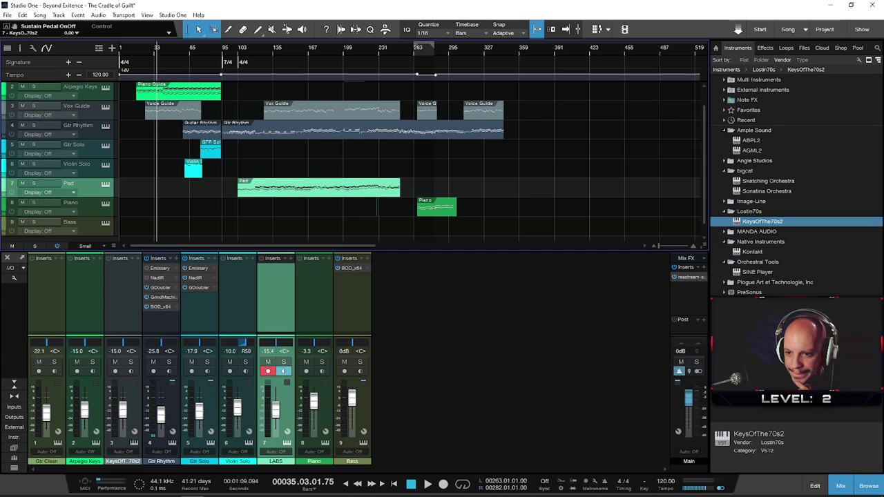
click(727, 284)
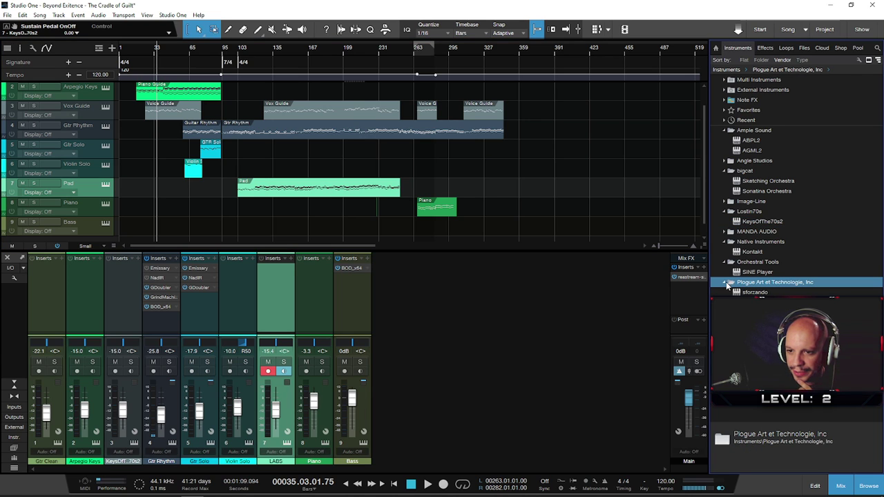
drag(752, 293, 85, 110)
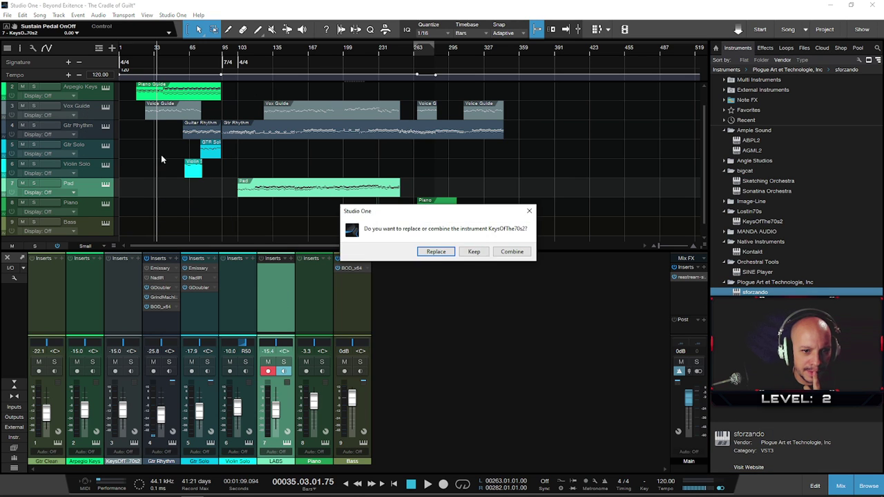
click(438, 254)
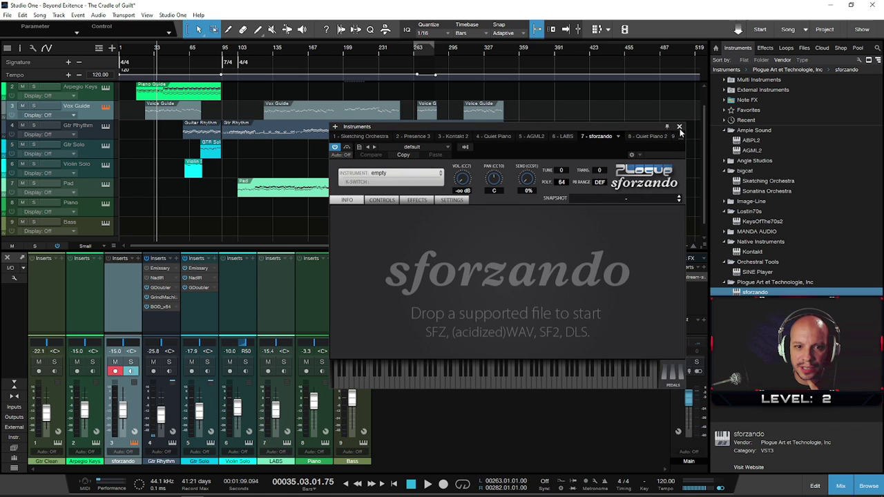
click(424, 179)
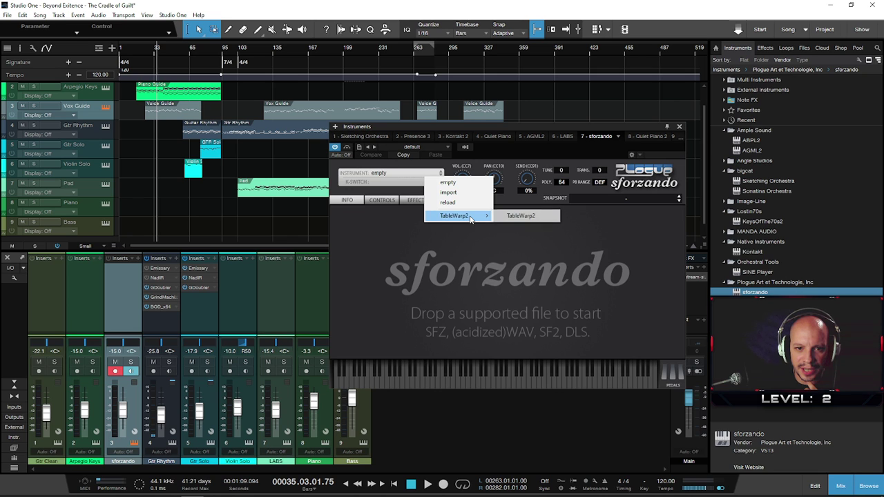
click(679, 128)
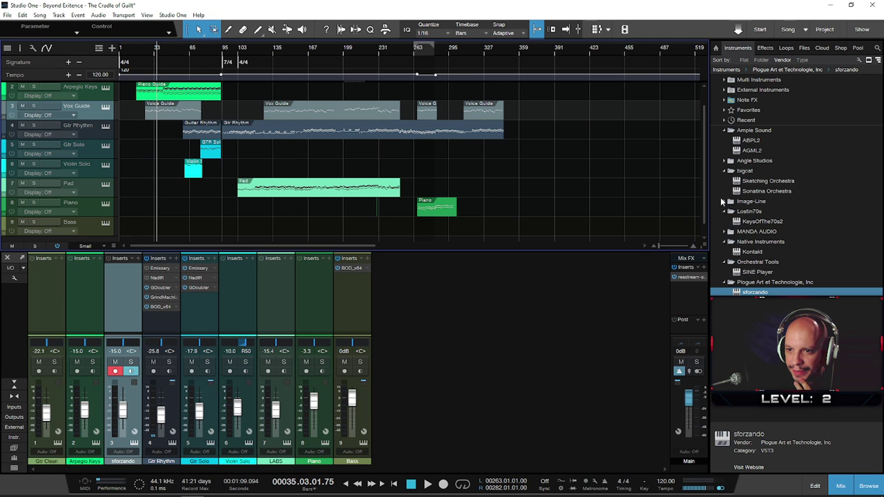
- Replace the Vox Guide track's instrument with Virgin Choir from Angle Studios
click(725, 160)
drag(753, 171, 103, 127)
drag(89, 111, 89, 111)
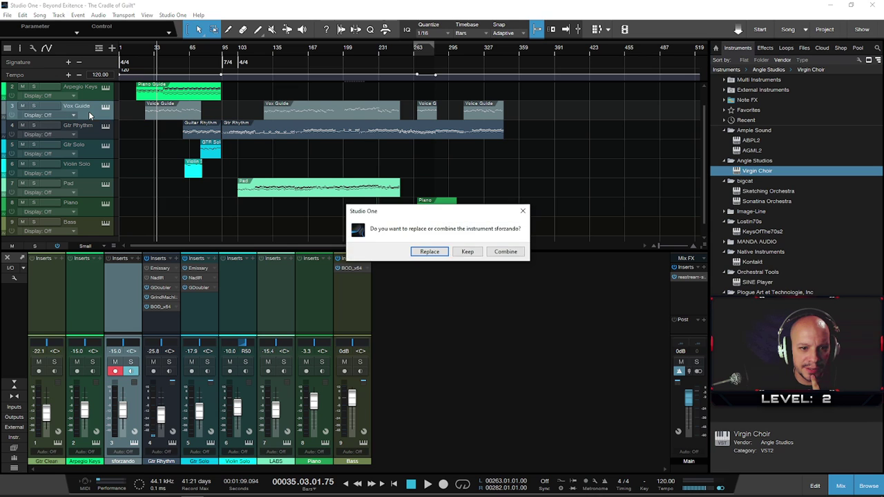
click(428, 253)
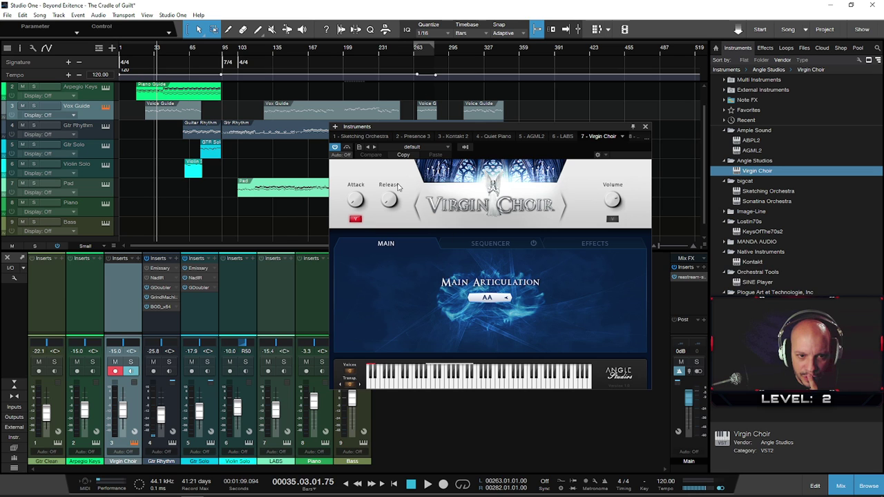
- Look through Virgin Choir's sequencer and effects pages, and choose AA as the main articulation
click(493, 244)
click(577, 243)
click(405, 248)
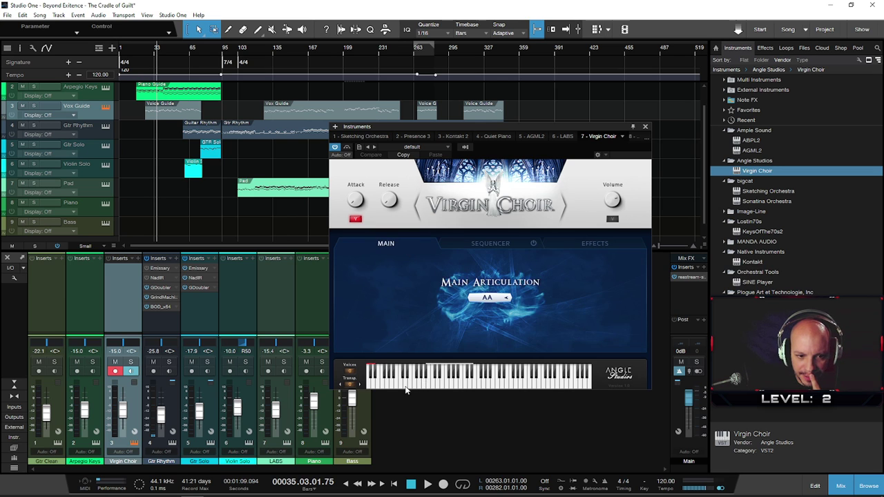
click(503, 301)
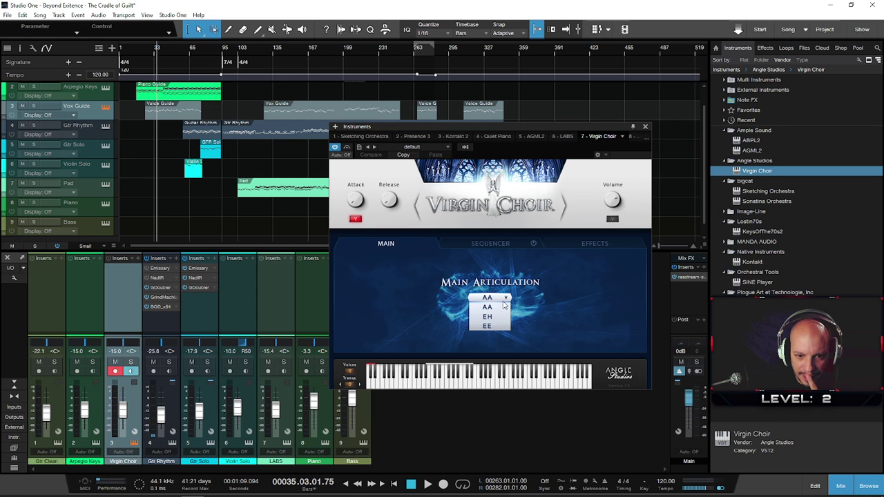
click(496, 309)
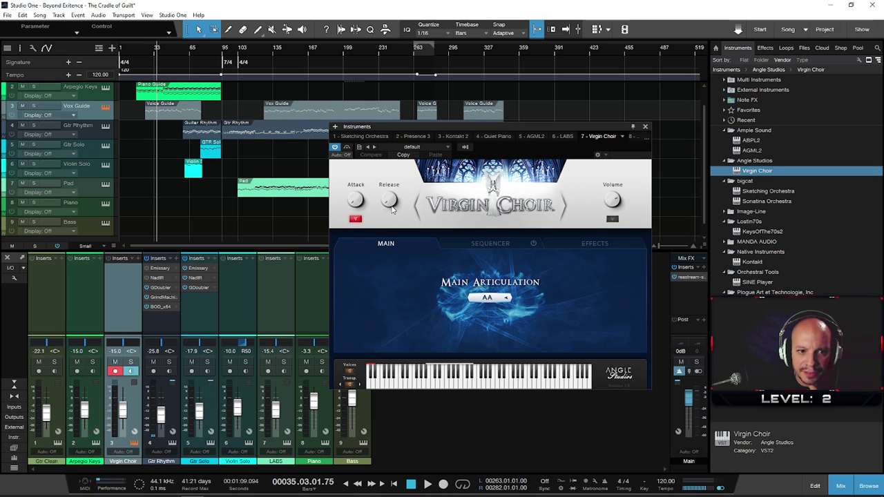
- Set Virgin Choir's release to 0.33 s and adjust its volume while testing notes on the virtual keyboard
drag(392, 209, 388, 195)
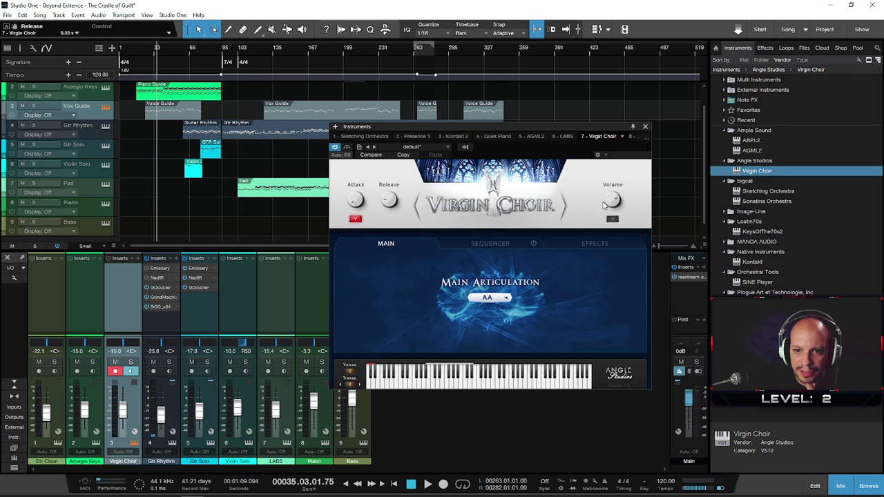
drag(612, 201, 613, 193)
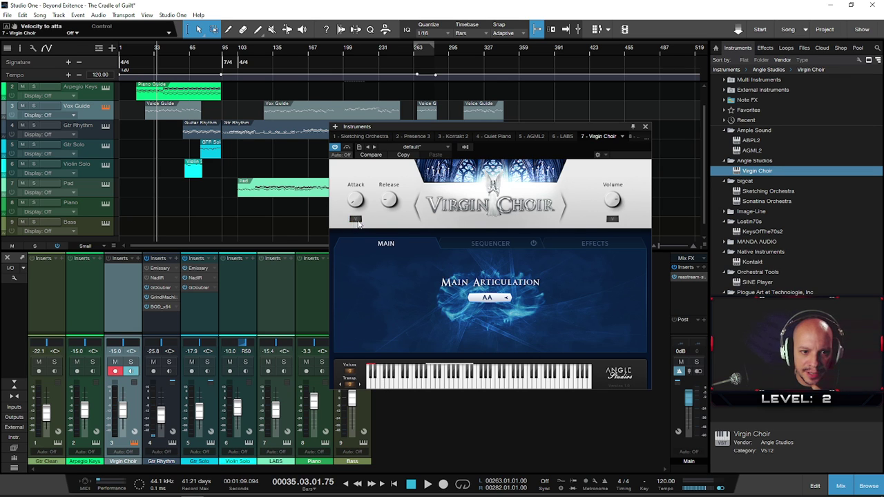
drag(498, 384, 443, 385)
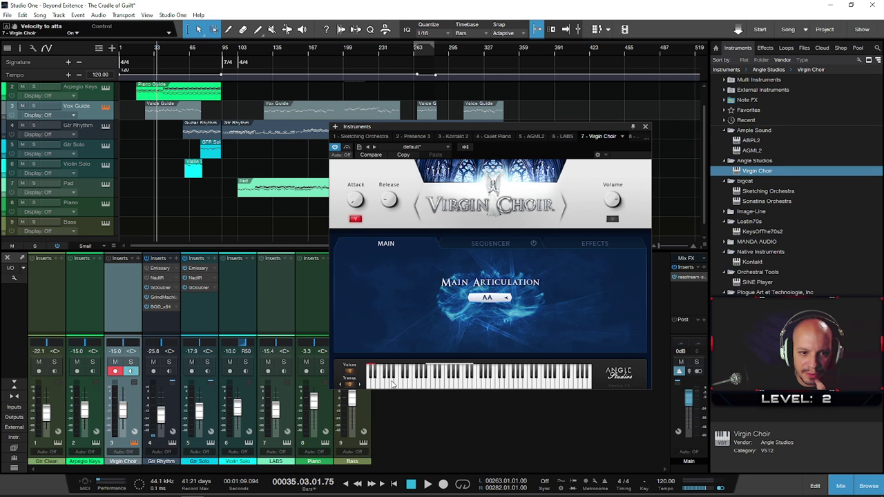
- Check Virgin Choir's effects page and turn on its sequencer
click(583, 245)
click(500, 244)
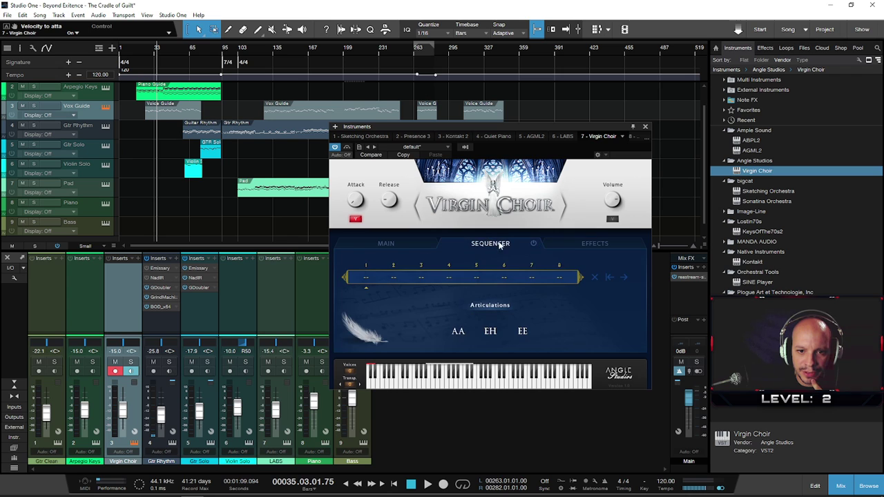
click(534, 245)
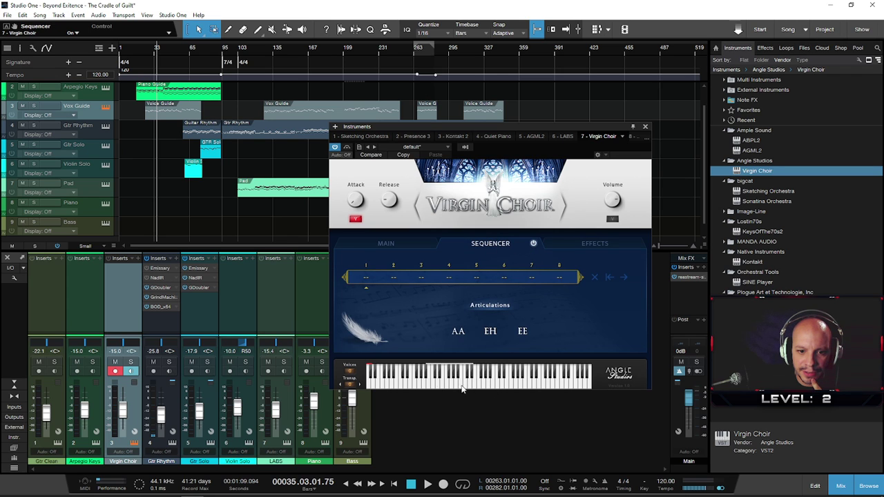
- Play the song from bar 35 and solo the Vox Guide track to hear Virgin Choir on its own
key(space)
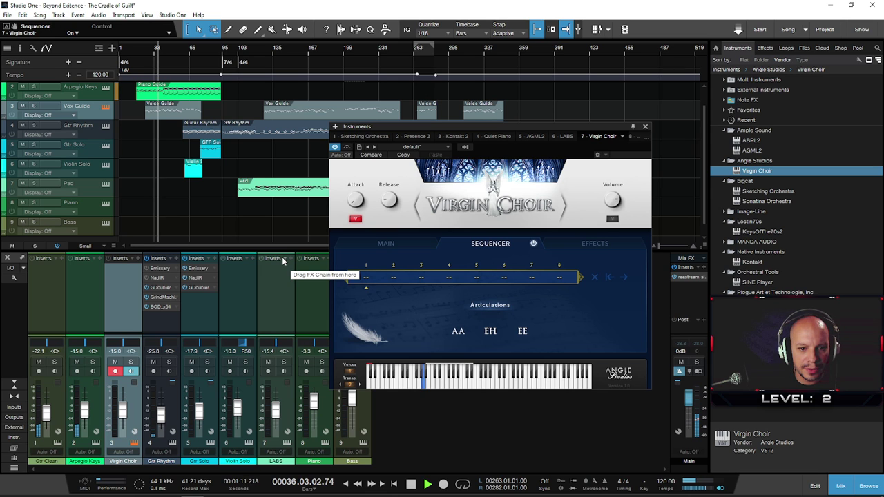
click(38, 107)
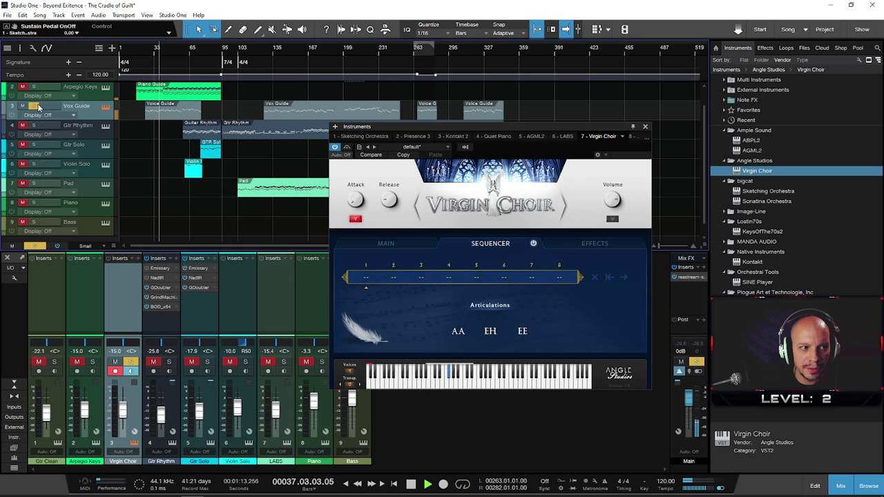
key(space)
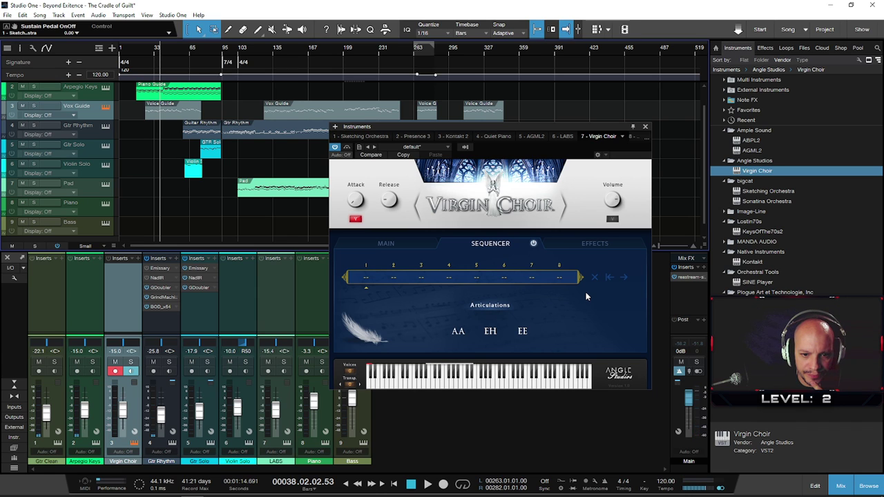
- Assign the AA articulation to the first step of Virgin Choir's sequencer and return to the main articulation page
click(459, 332)
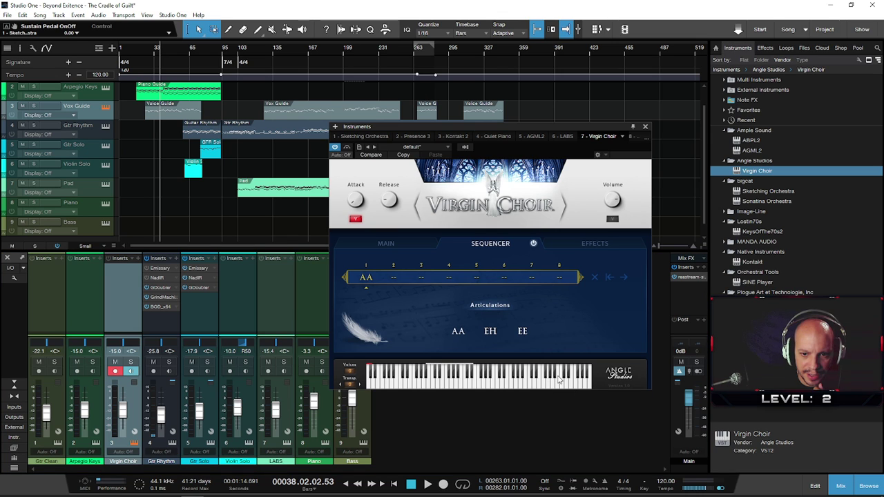
click(397, 244)
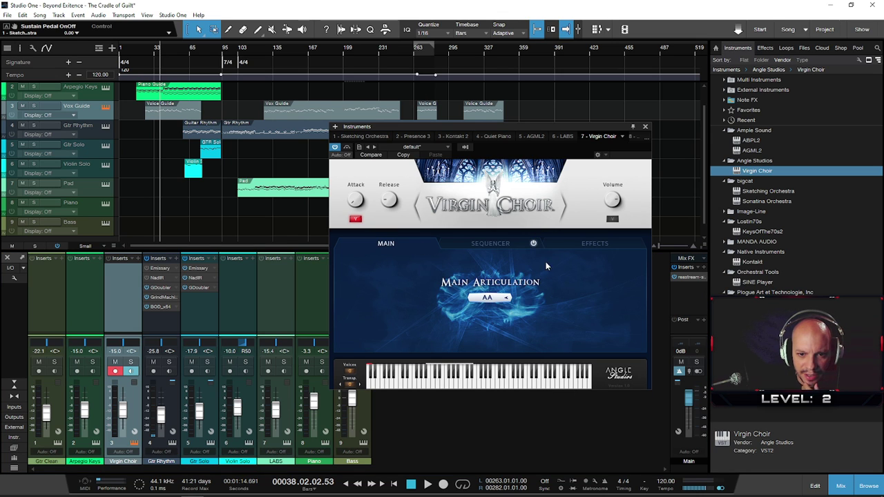
- Turn off Virgin Choir's sequencer, set its reverb room to Swimming Pool, and check the available presets
click(556, 245)
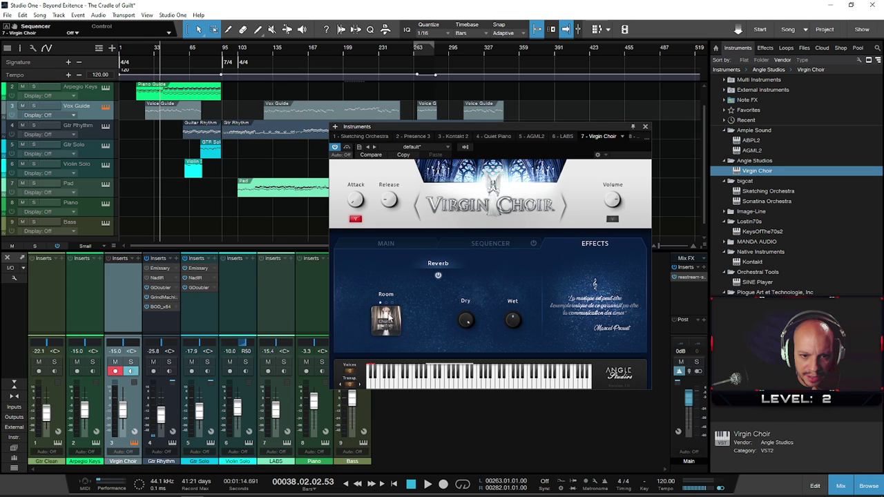
click(386, 303)
click(393, 302)
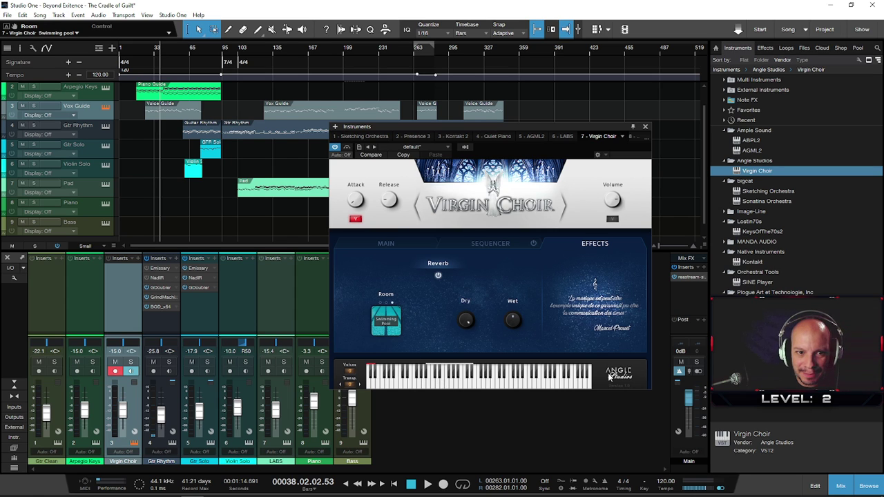
click(432, 143)
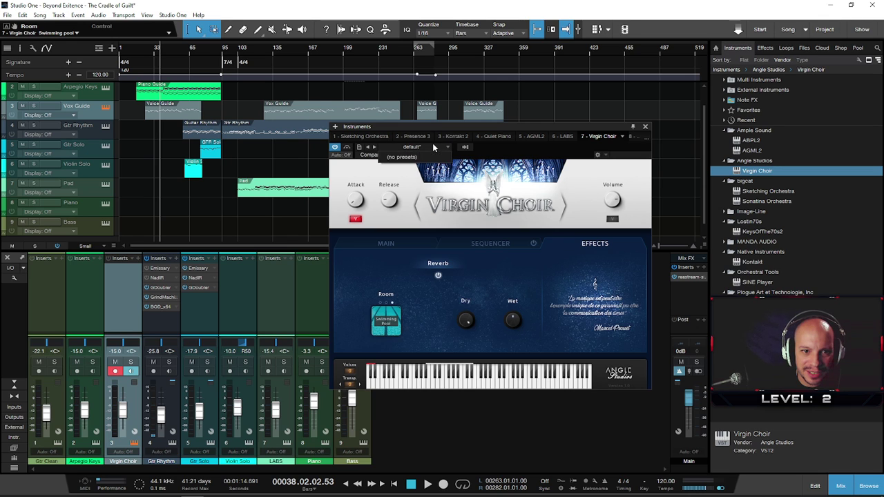
click(455, 221)
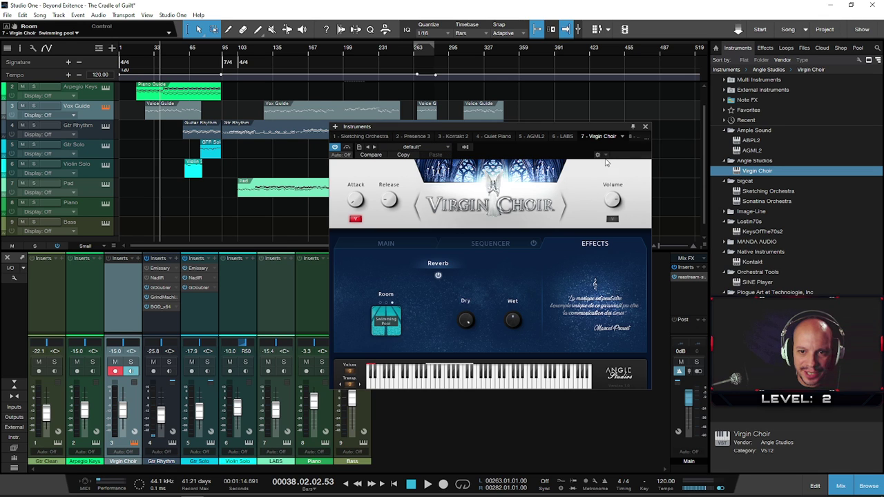
- Test Virgin Choir's velocity-to-volume control, leave it off, and turn off velocity-to-attack as well
click(388, 243)
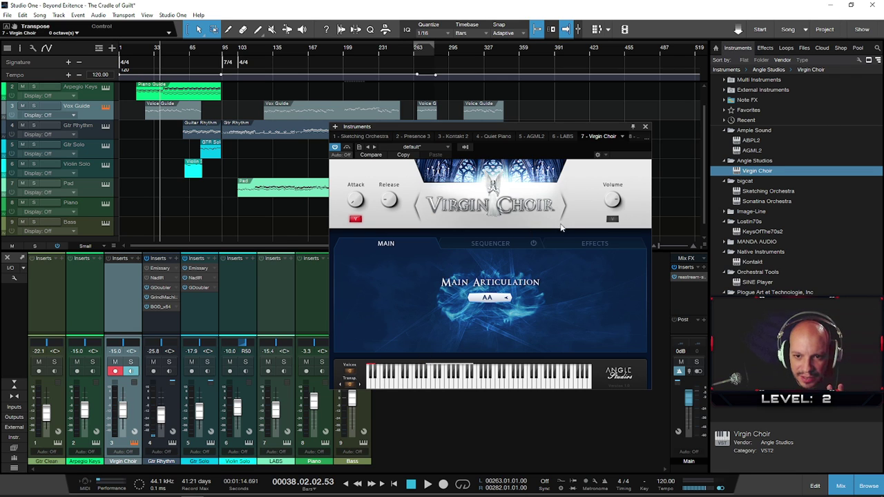
click(611, 220)
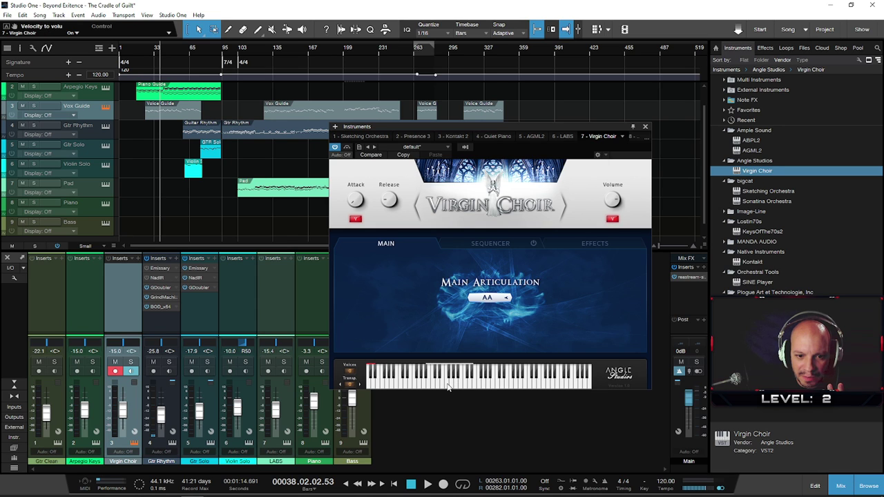
click(613, 218)
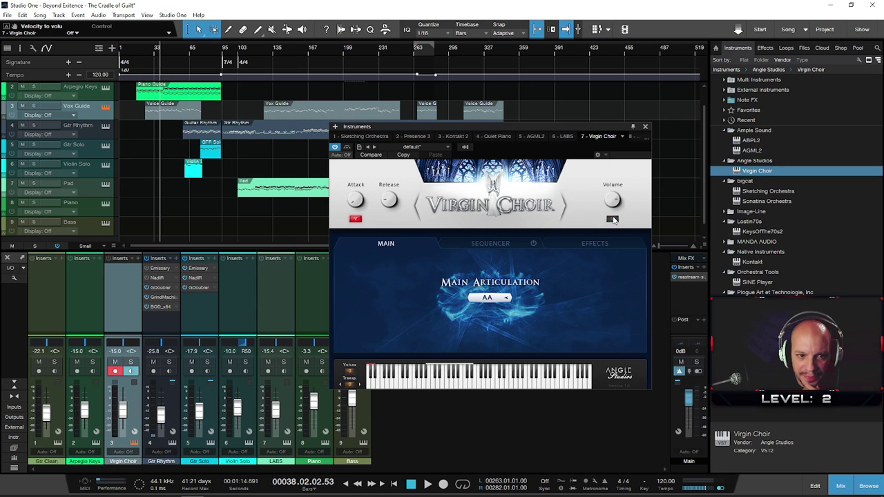
click(355, 220)
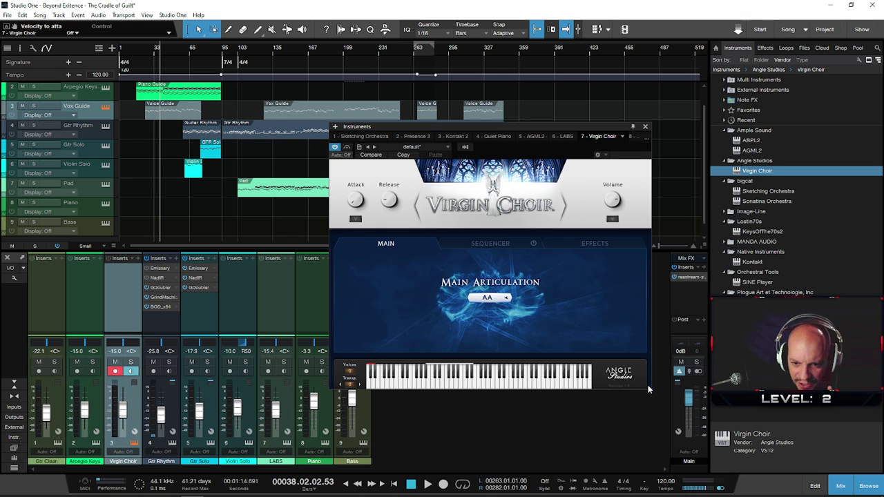
- Move the Virgin Choir window aside and play the song briefly from bar 38 to hear the adjusted choir
drag(458, 125, 287, 110)
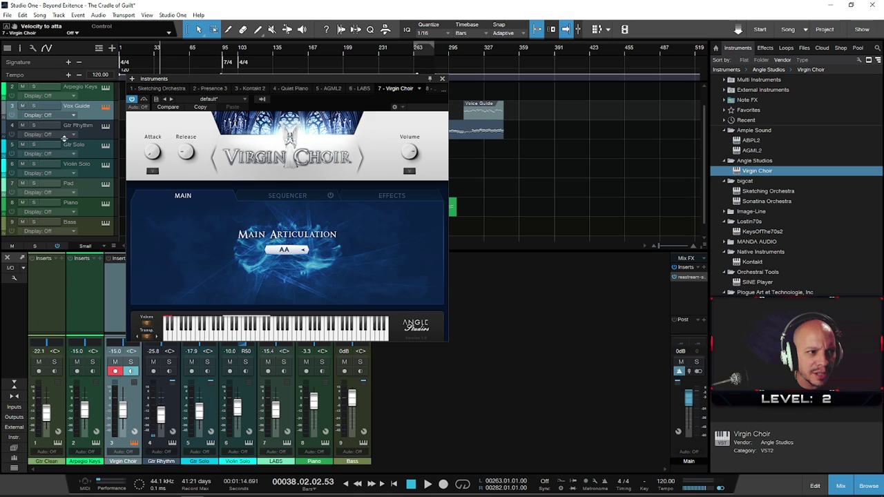
key(space)
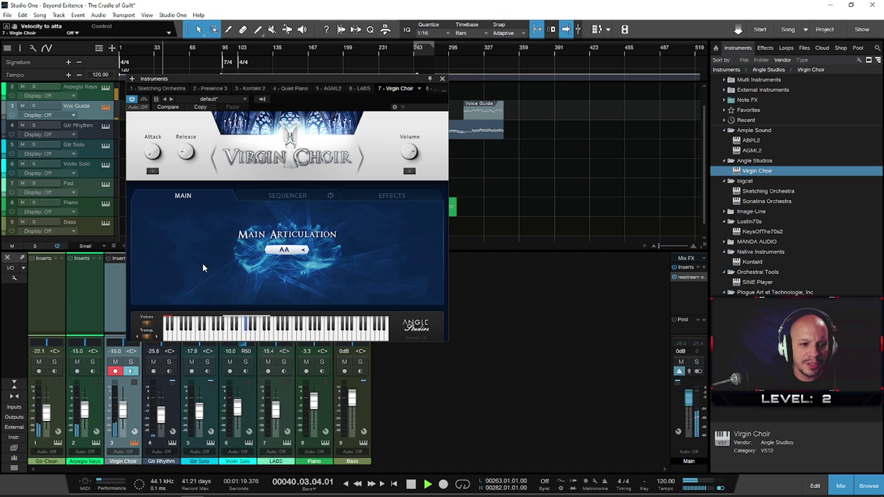
key(space)
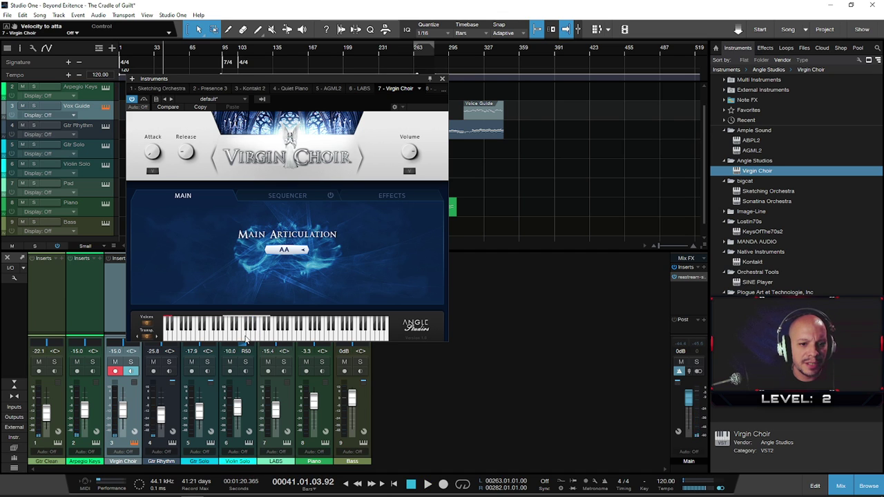
- Close the Virgin Choir window and play the song from near the start of the first Vox Guide part
click(442, 82)
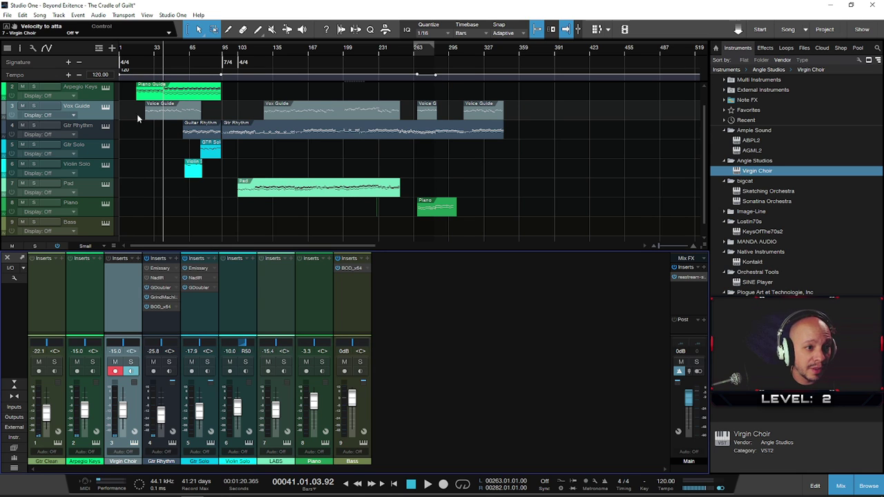
click(145, 47)
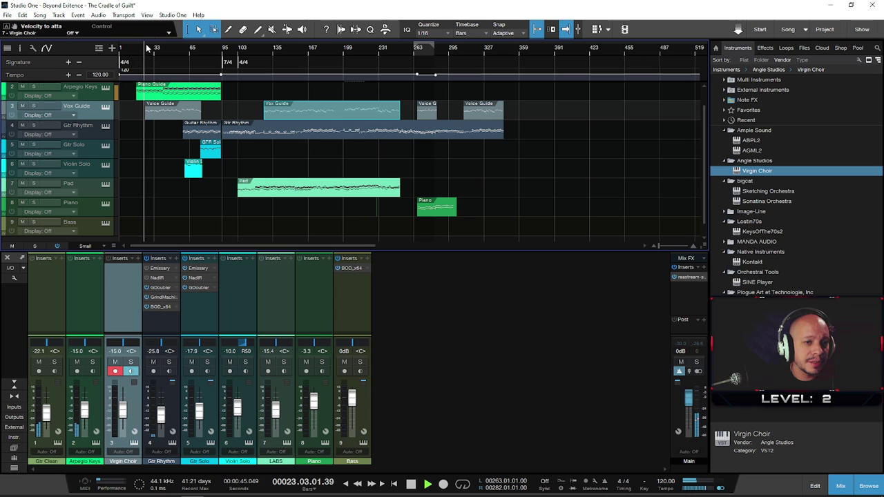
click(147, 45)
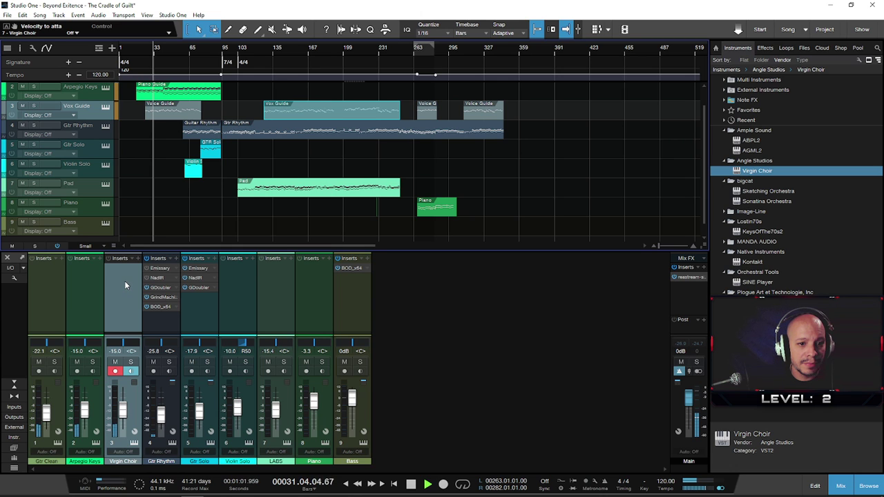
key(space)
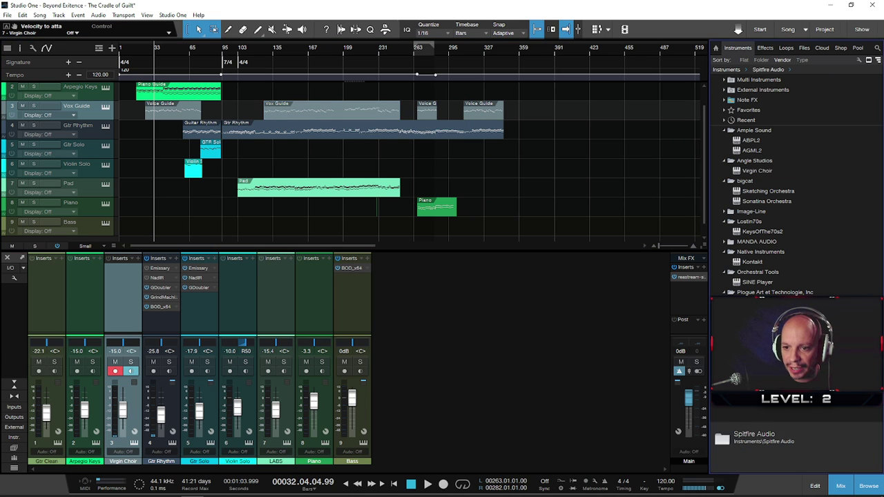
- Collapse the expanded vendor folders in the instrument browser, from Spitfire Audio up to Ample Sound
click(732, 292)
click(724, 272)
click(723, 252)
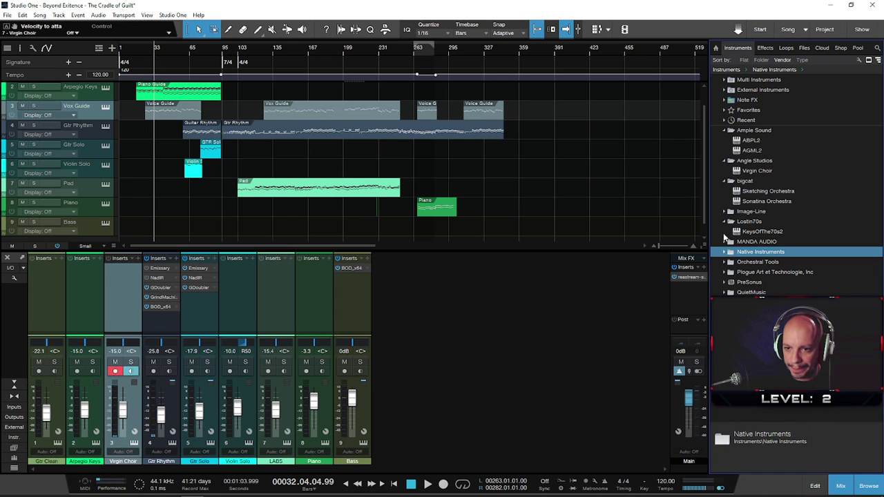
click(725, 222)
click(724, 181)
click(725, 160)
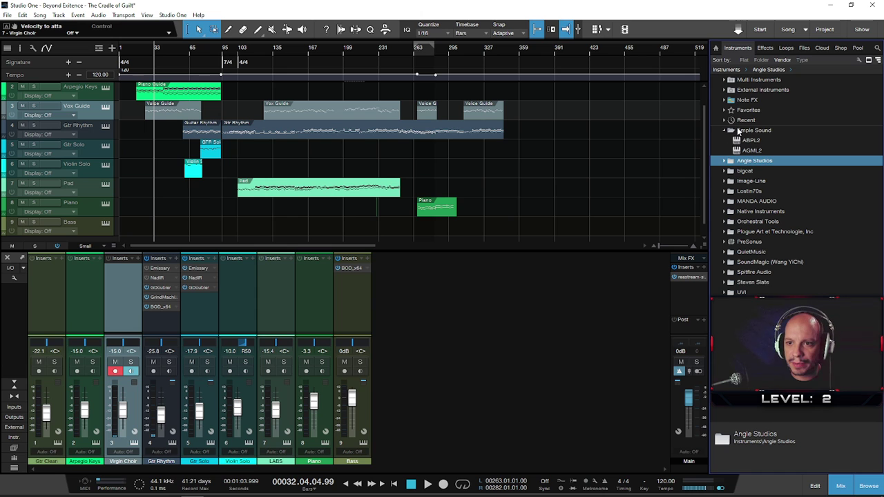
click(725, 130)
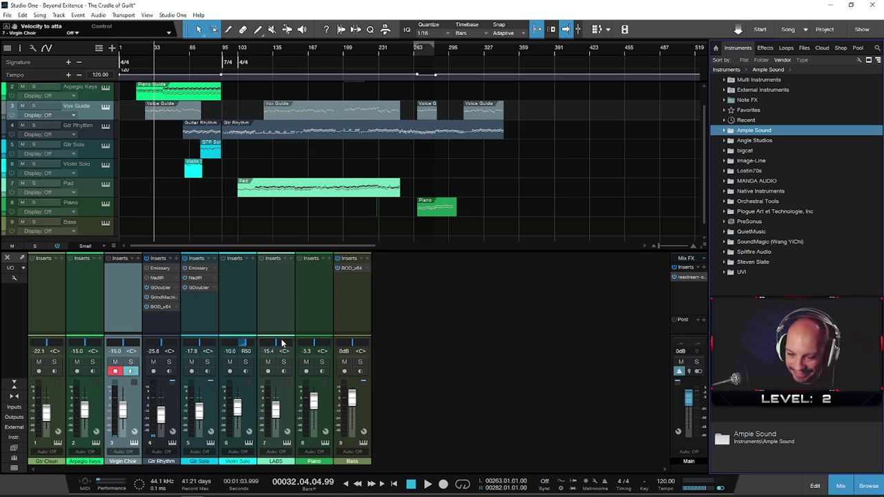
- Create an empty part on the Gtr Solo track, spanning bar 95 to the end of the Gtr Rhythm part
click(231, 146)
double_click(232, 147)
scroll(234, 147, up, 5)
drag(241, 148, 577, 158)
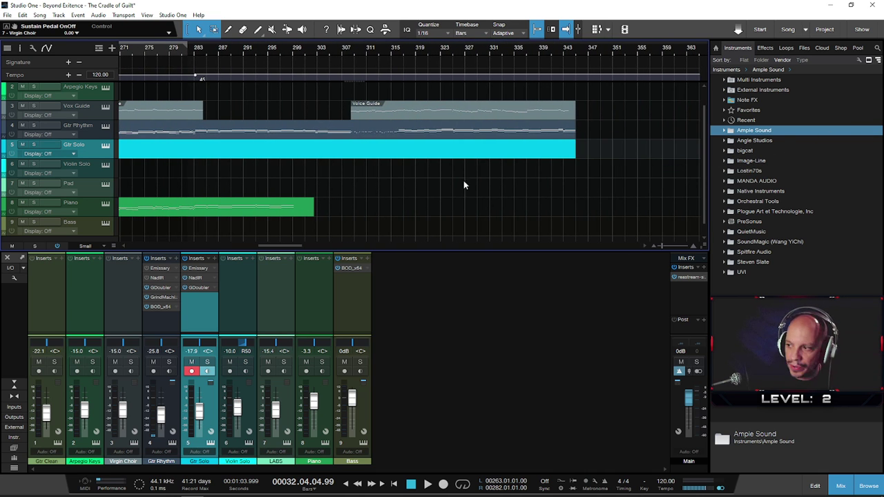
scroll(463, 180, down, 3)
drag(297, 247, 173, 214)
drag(475, 152, 428, 156)
scroll(455, 163, up, 3)
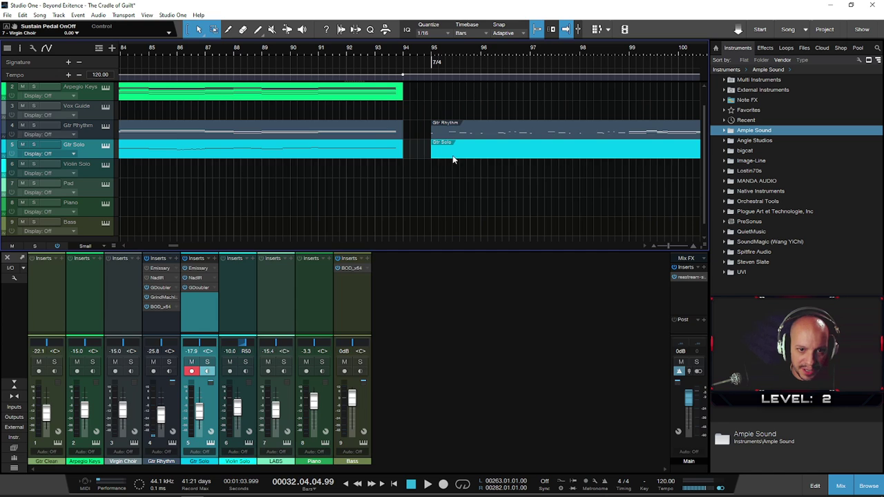
- Open the empty Gtr Solo part for note editing and display the Gtr Rhythm notes with it
double_click(454, 159)
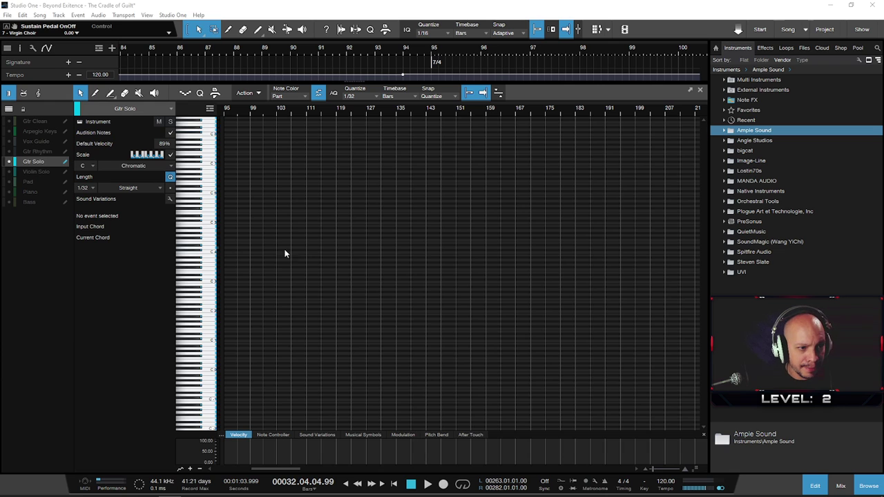
click(8, 152)
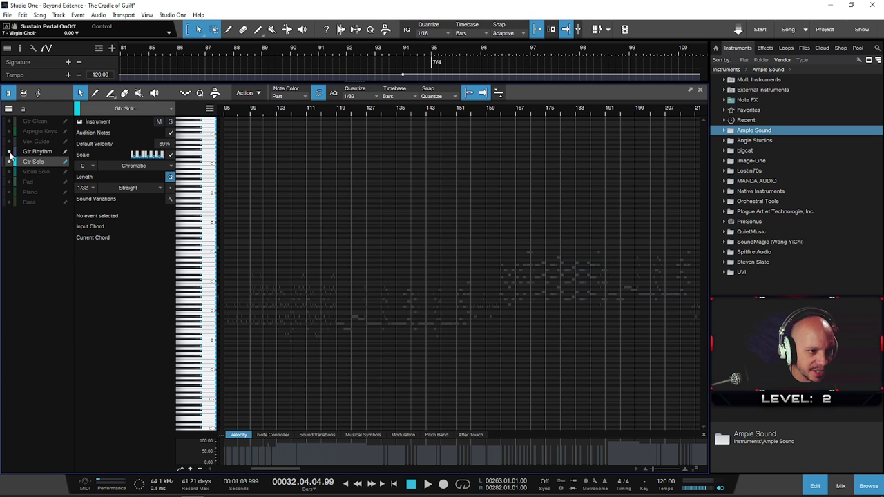
scroll(235, 228, up, 8)
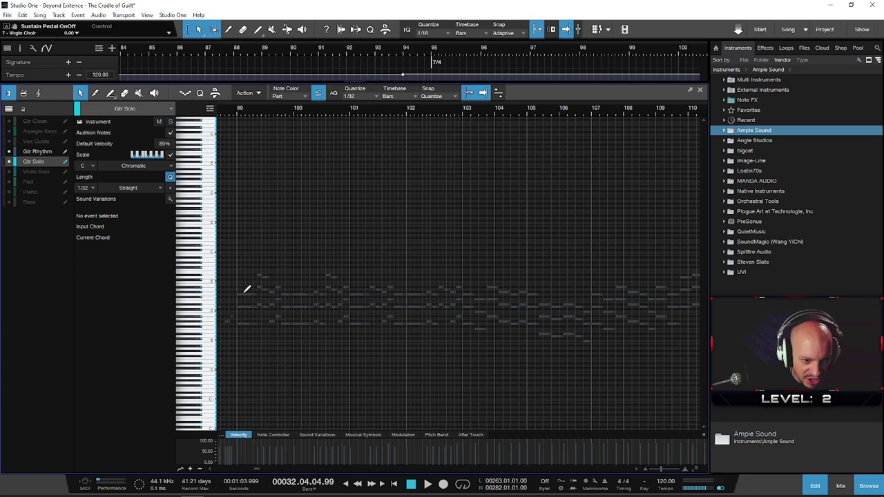
mouse_move(257, 469)
mouse_down()
mouse_move(240, 465)
mouse_move(248, 464)
mouse_up()
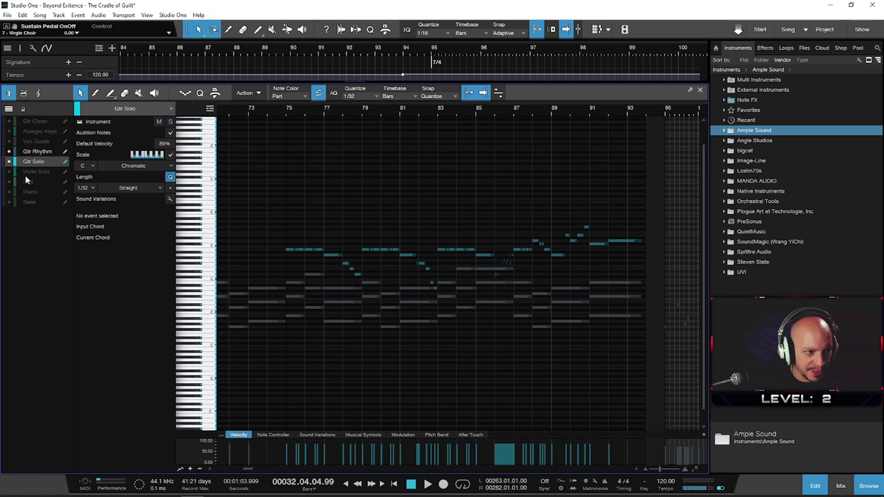
- Switch note editing to Gtr Rhythm, show the Bass track alongside it, and select the riff notes in bars 95 to 98
click(30, 152)
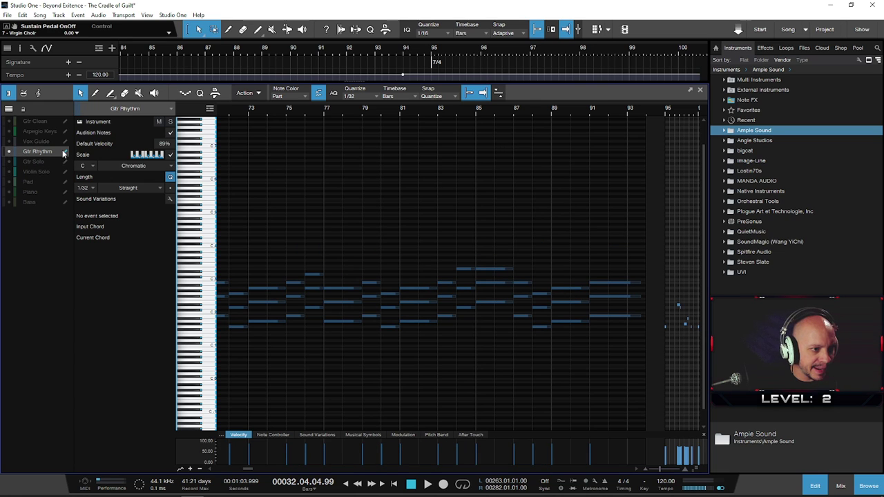
click(9, 203)
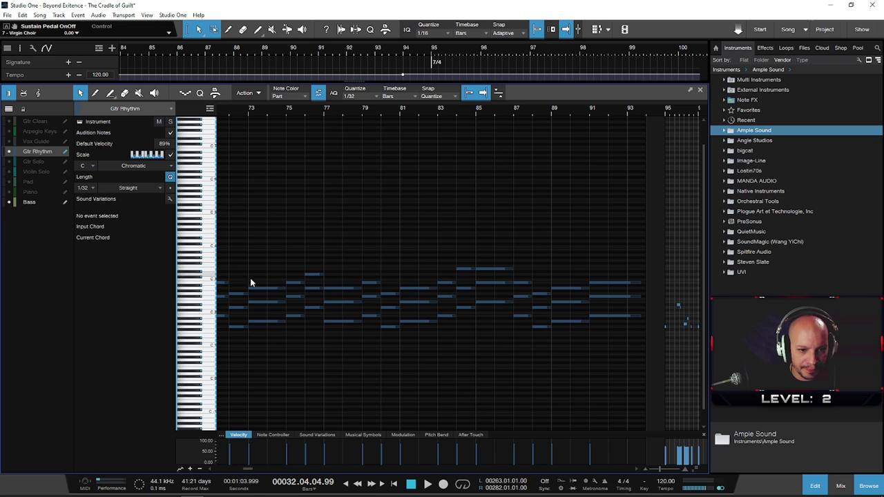
key(w)
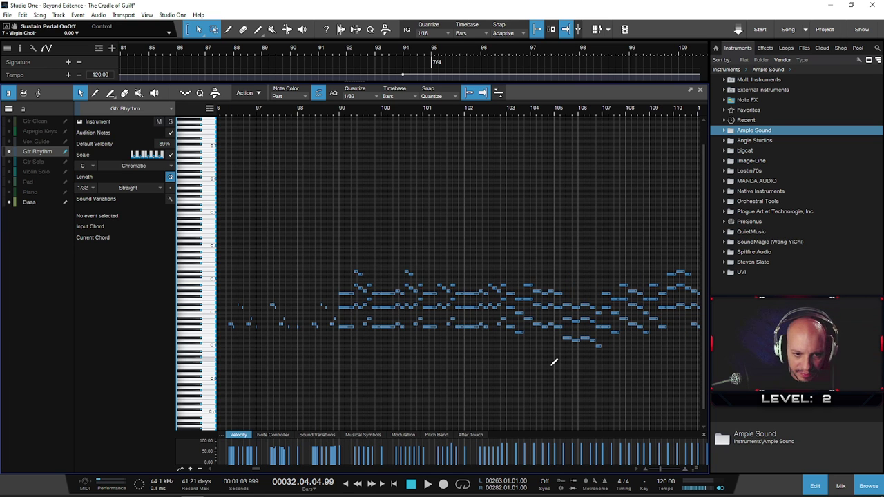
drag(325, 114, 544, 390)
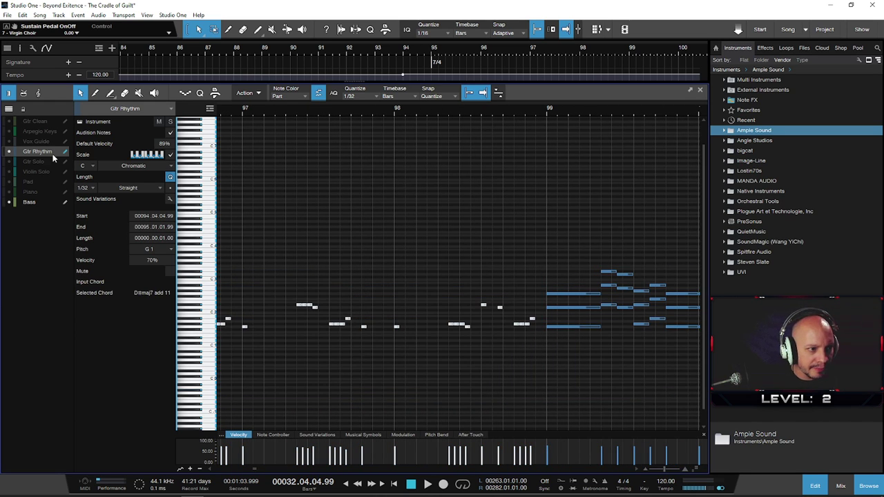
- Switch note editing to the Bass track and paste the Gtr Rhythm riff notes at bar 33
click(61, 201)
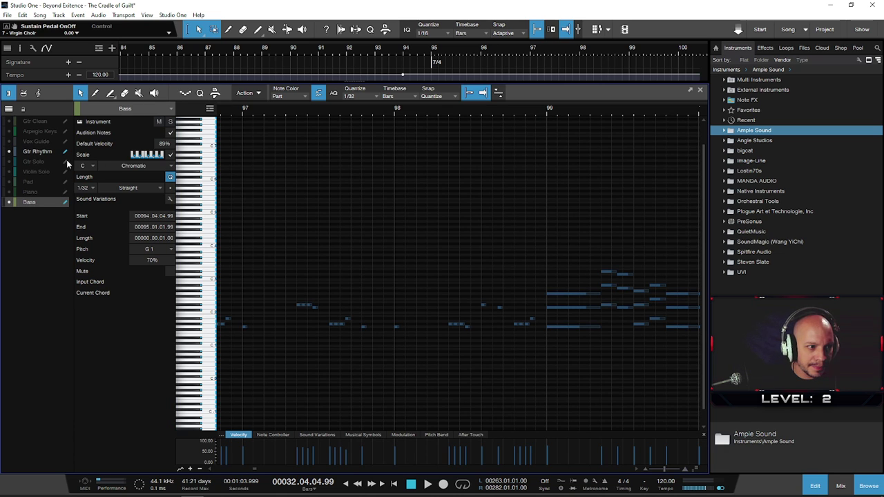
drag(237, 117, 261, 117)
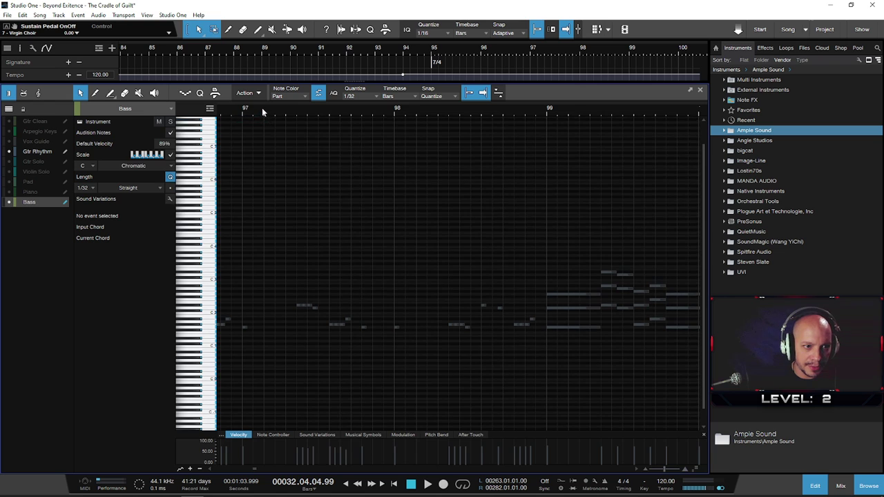
key(z)
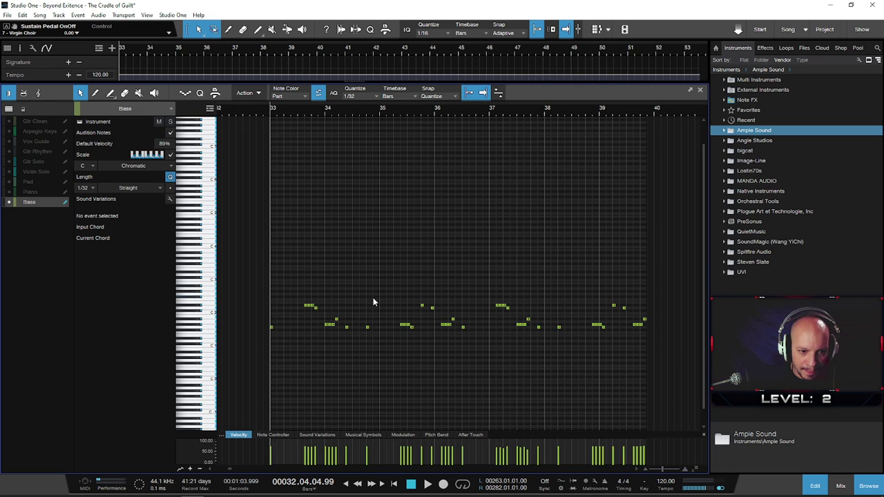
scroll(395, 314, down, 10)
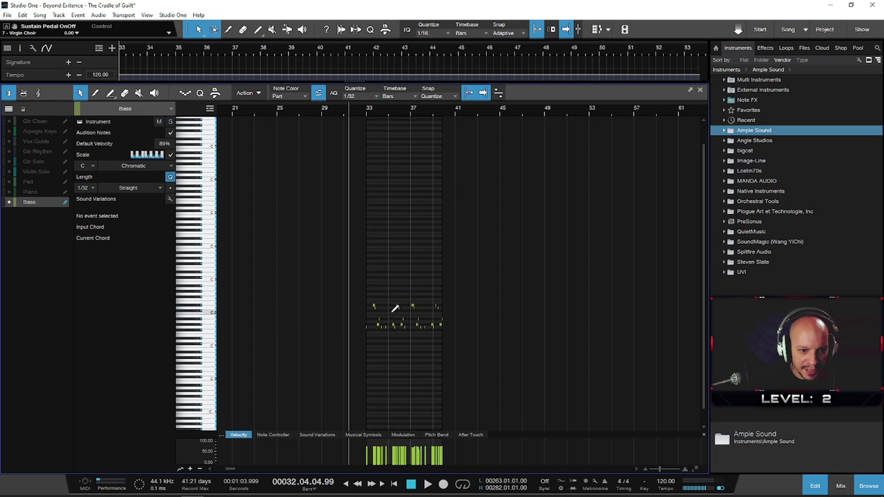
- Display the Gtr Rhythm notes alongside the Bass notes and remove the misplaced Bass riff at bar 33
click(9, 152)
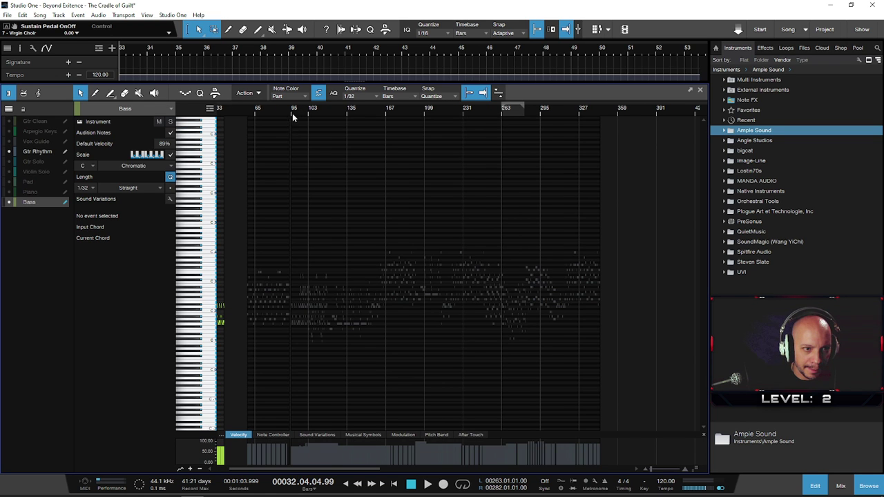
scroll(292, 116, left, 2)
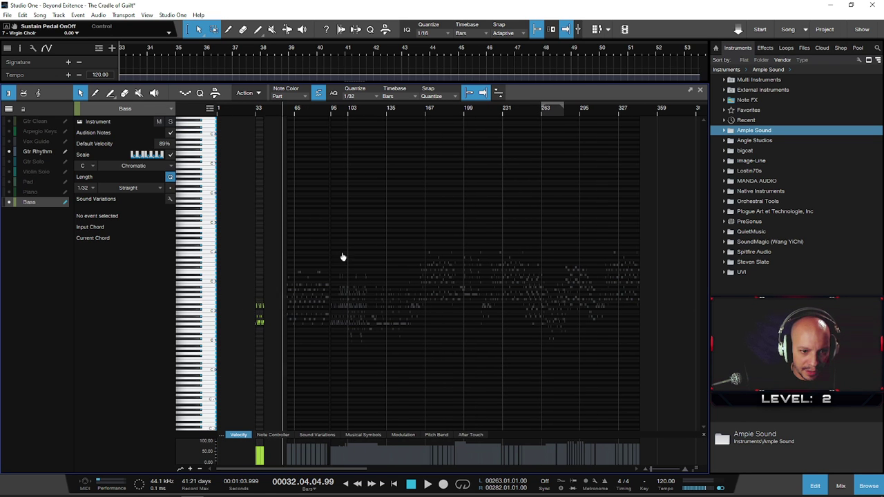
scroll(303, 325, up, 1)
scroll(299, 325, up, 1)
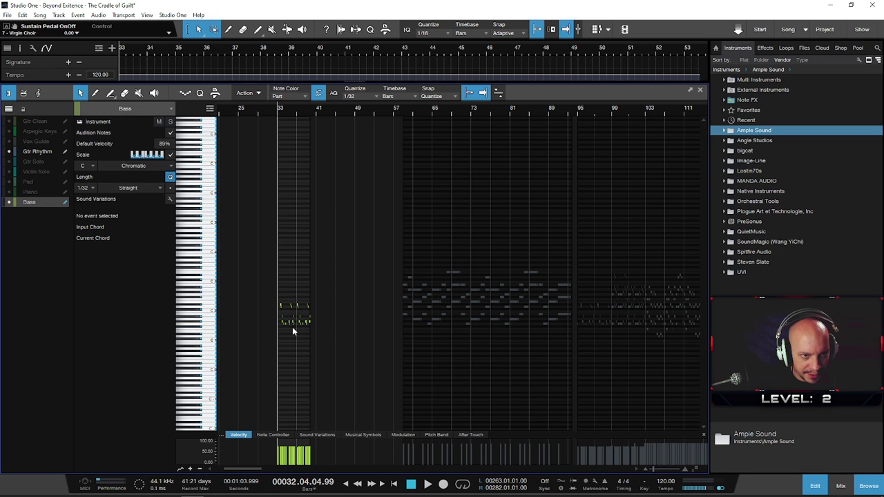
click(293, 325)
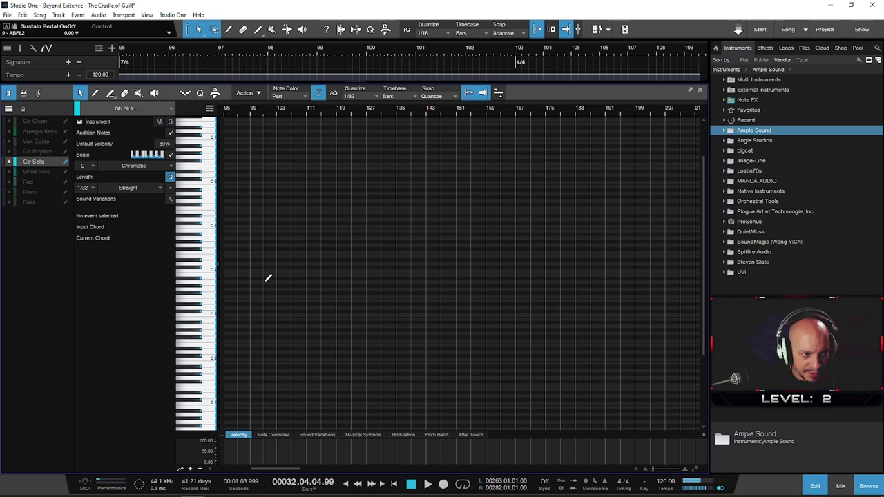
- Switch note editing to Gtr Rhythm with Bass displayed, hide Gtr Solo, and select the riff notes in bars 95 to 98
click(10, 152)
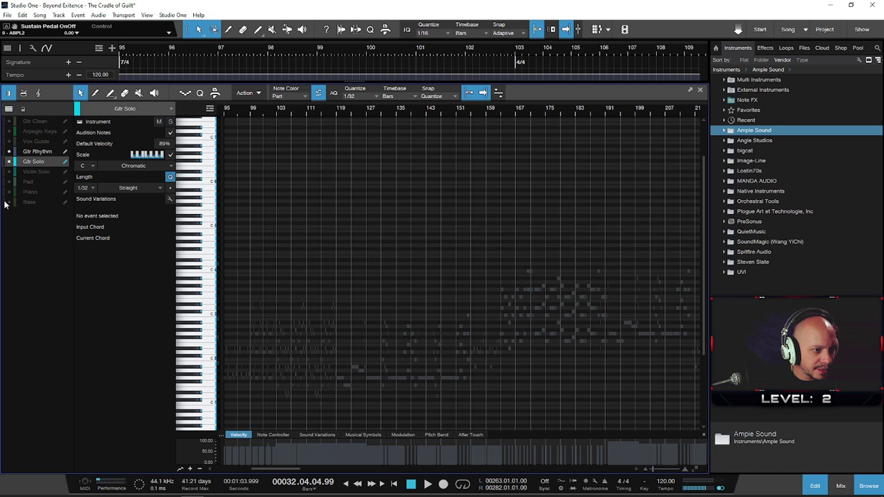
click(10, 203)
click(10, 163)
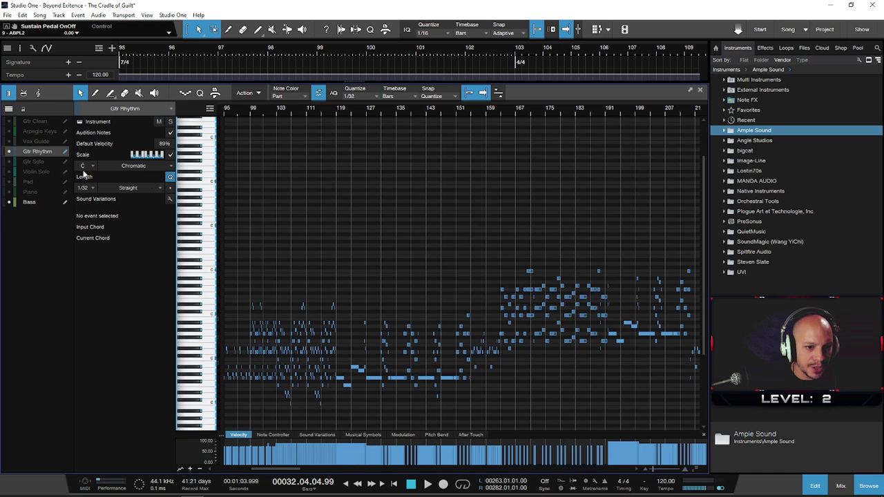
drag(306, 113, 355, 136)
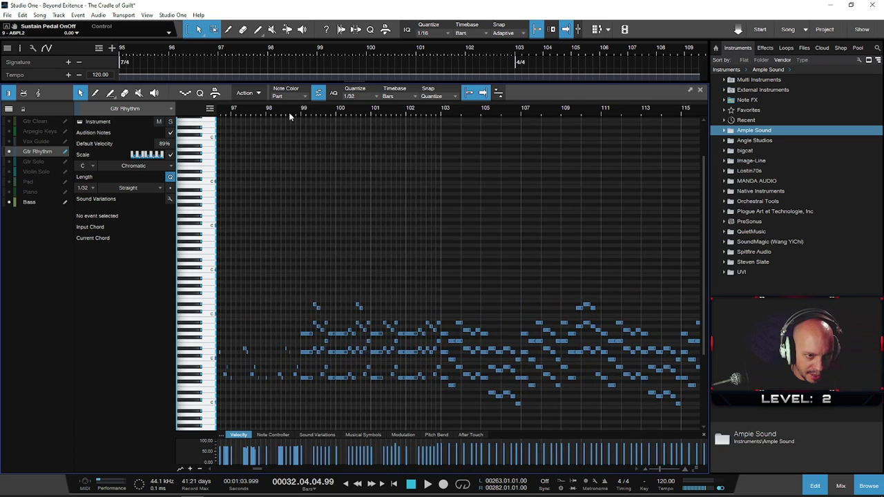
drag(292, 114, 431, 212)
scroll(414, 355, up, 2)
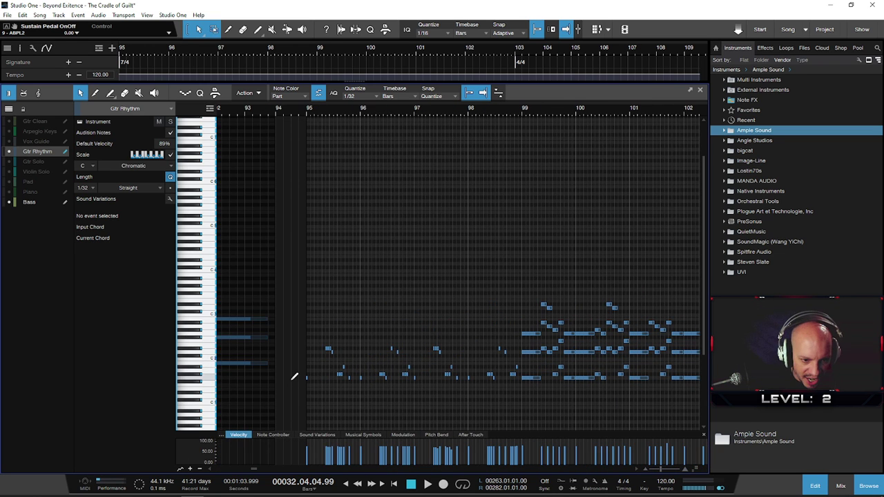
drag(298, 318, 520, 398)
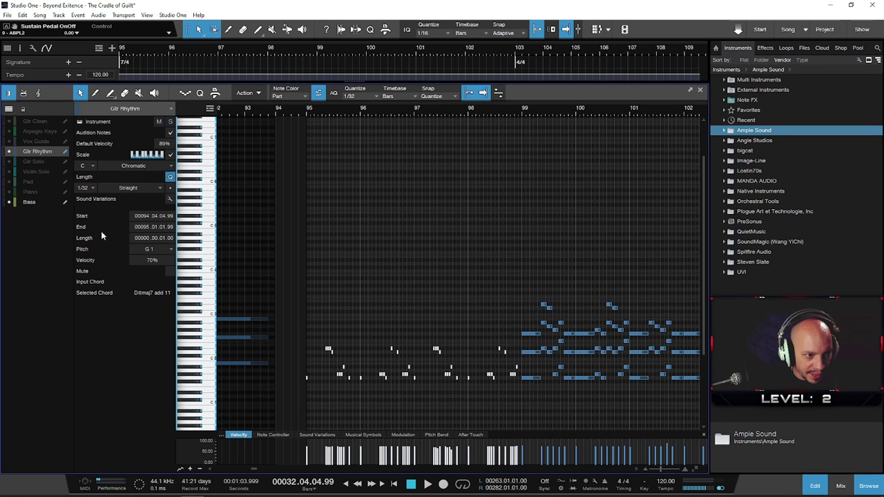
- Switch note editing to the Bass track and paste the copied guitar riff notes at bar 95
click(65, 151)
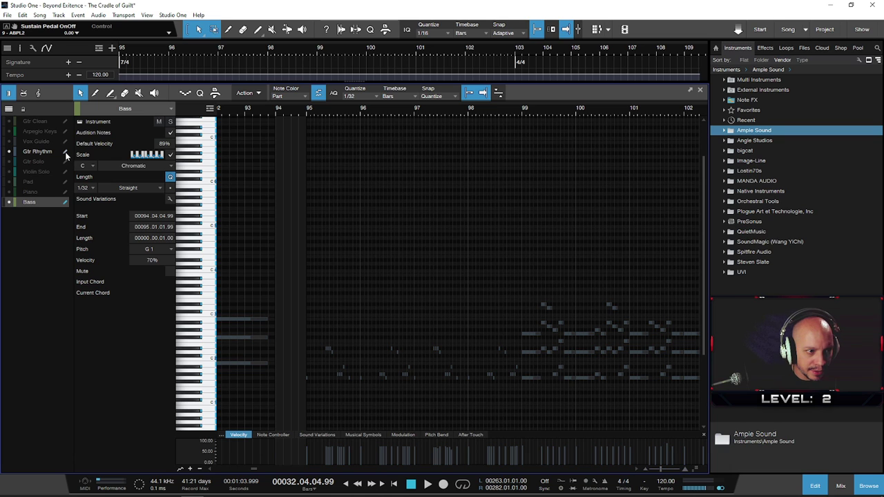
click(299, 181)
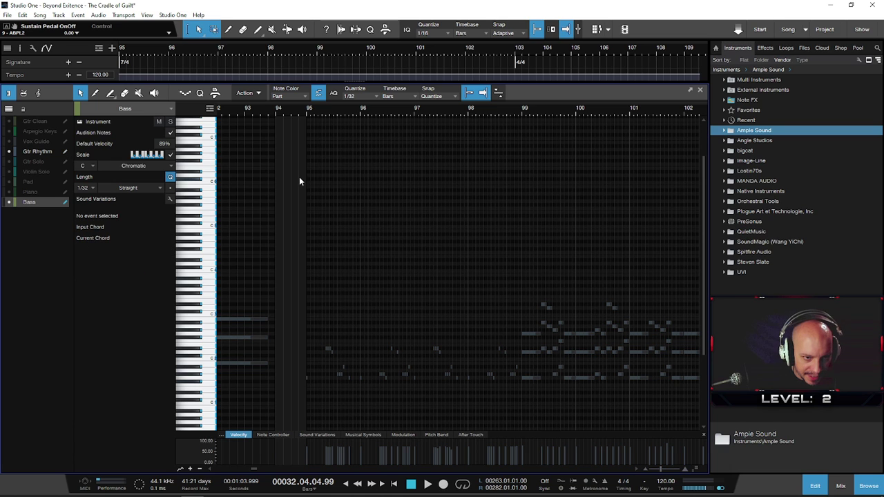
click(306, 113)
click(328, 145)
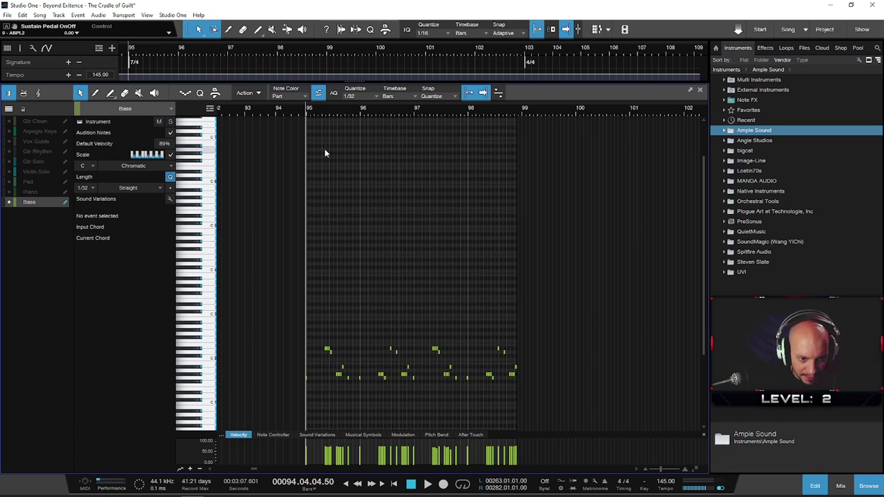
- Display the Gtr Rhythm notes as editable with the Bass notes and compare their timing closely around bar 97
scroll(353, 239, down, 5)
scroll(351, 242, down, 5)
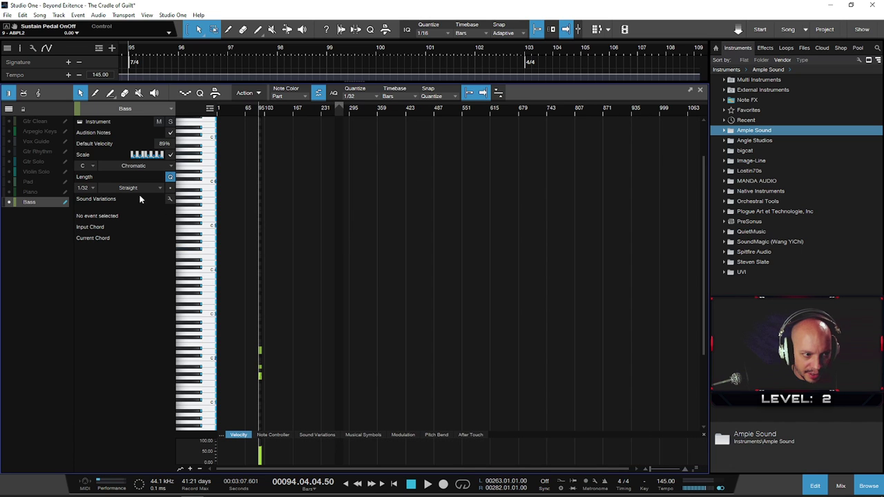
click(65, 153)
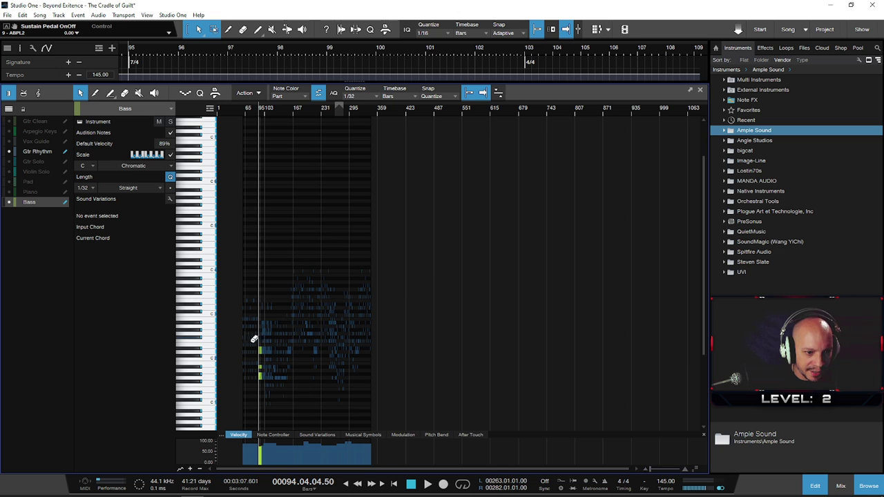
scroll(253, 339, up, 10)
scroll(253, 115, up, 10)
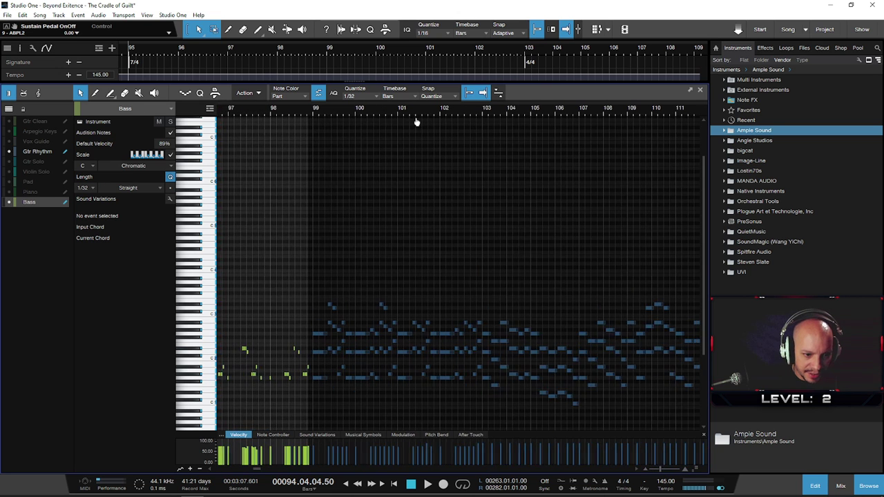
scroll(311, 114, down, 5)
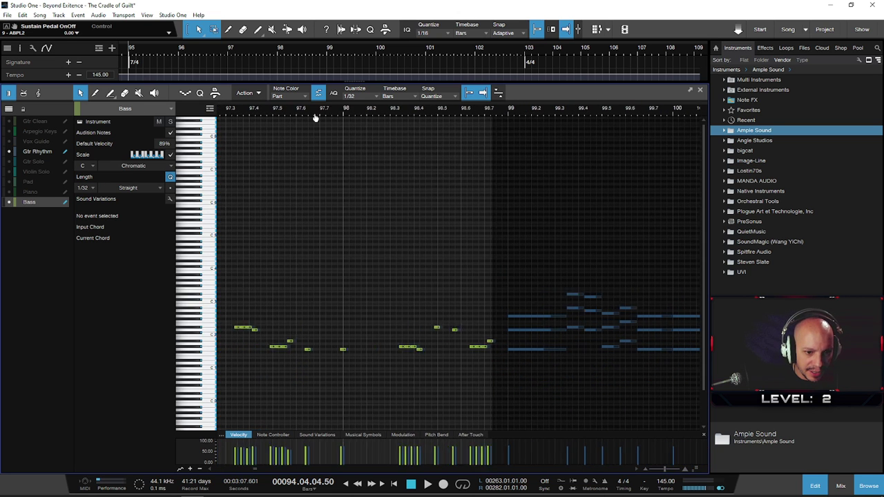
scroll(458, 144, up, 10)
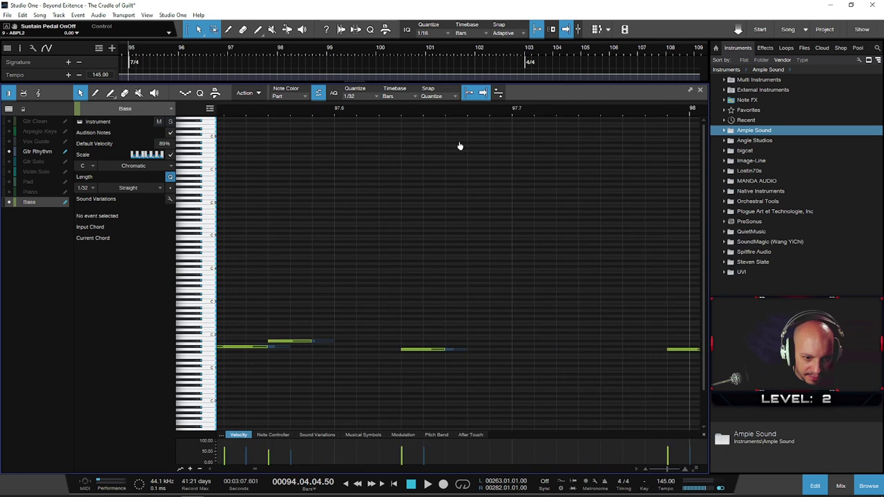
- Try to nudge the single G 1 Bass note near beat 6 of bar 97 into line with the guitar note
mouse_move(403, 352)
mouse_down()
mouse_move(474, 354)
mouse_move(428, 355)
mouse_up()
scroll(319, 356, down, 10)
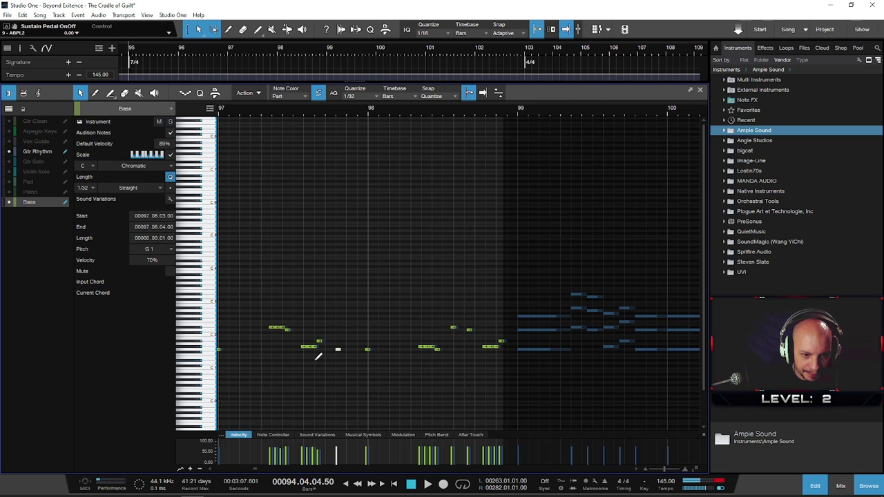
drag(341, 348, 338, 349)
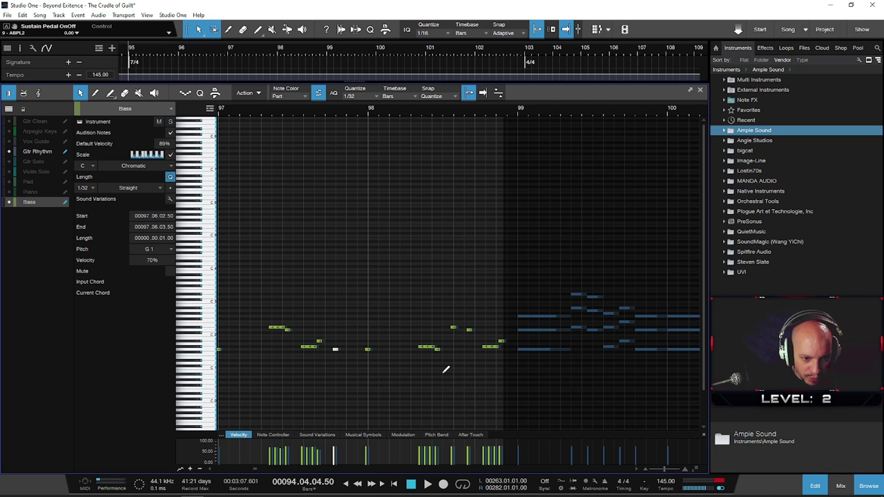
- Make only Bass editable and shift all its riff notes together so the first one starts at 00095.01.01.00
click(37, 152)
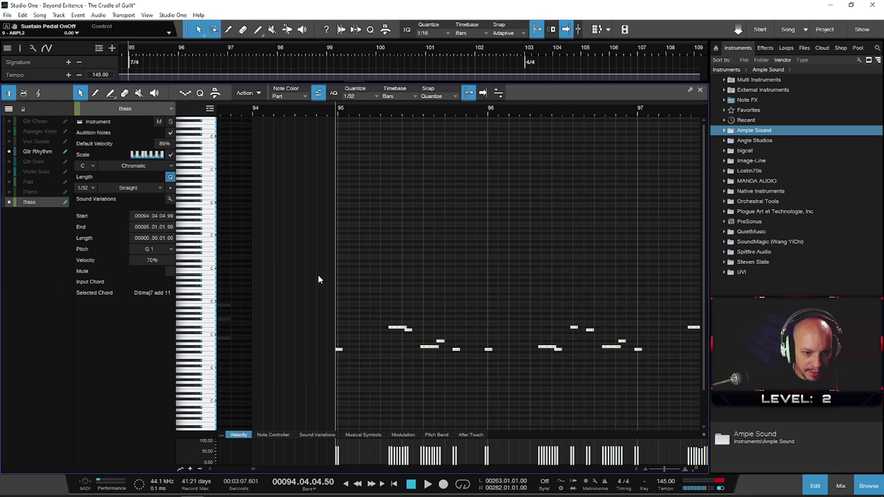
click(47, 153)
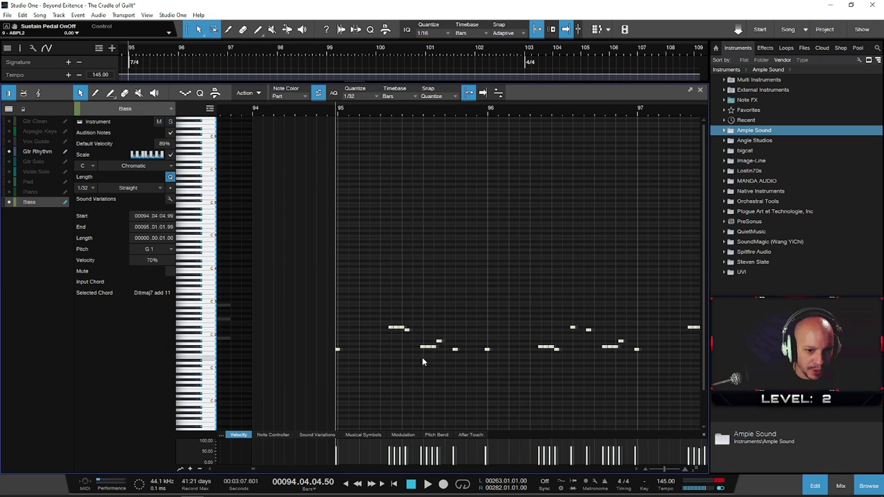
scroll(373, 356, up, 8)
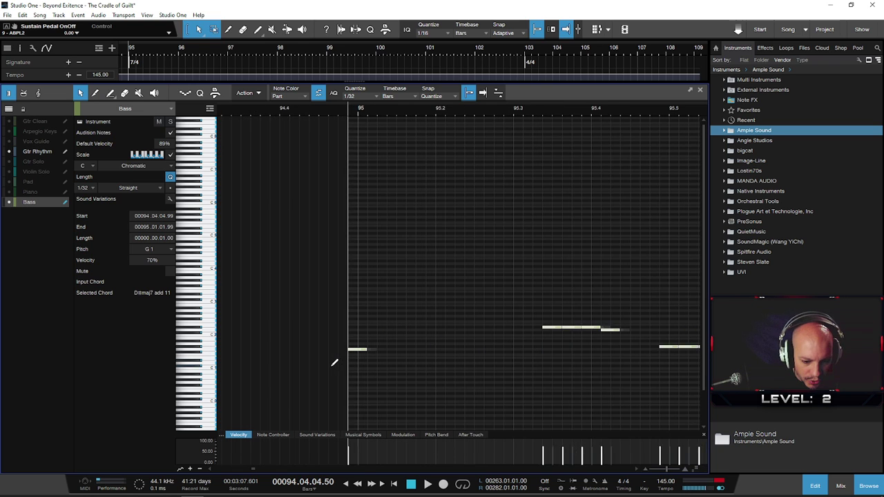
drag(373, 355, 391, 355)
scroll(471, 366, down, 5)
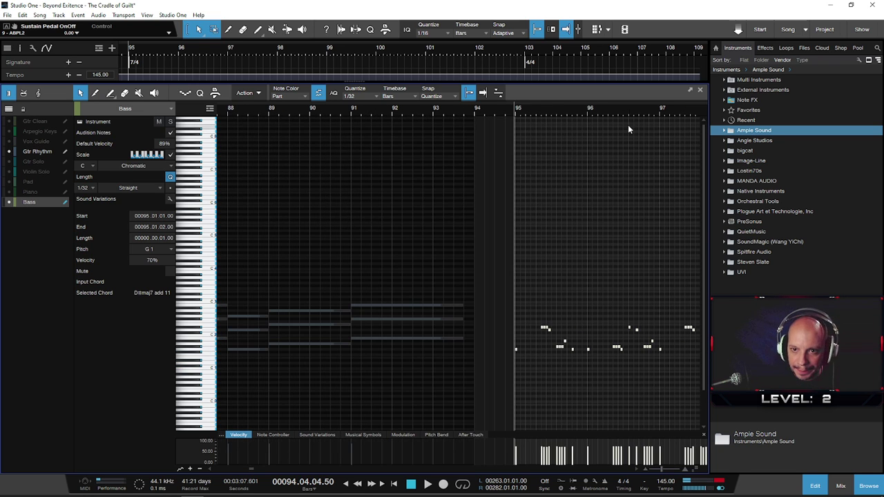
- Play the Bass riff from 00094.04.01.00, just before bar 95, to check it by ear
scroll(484, 114, down, 5)
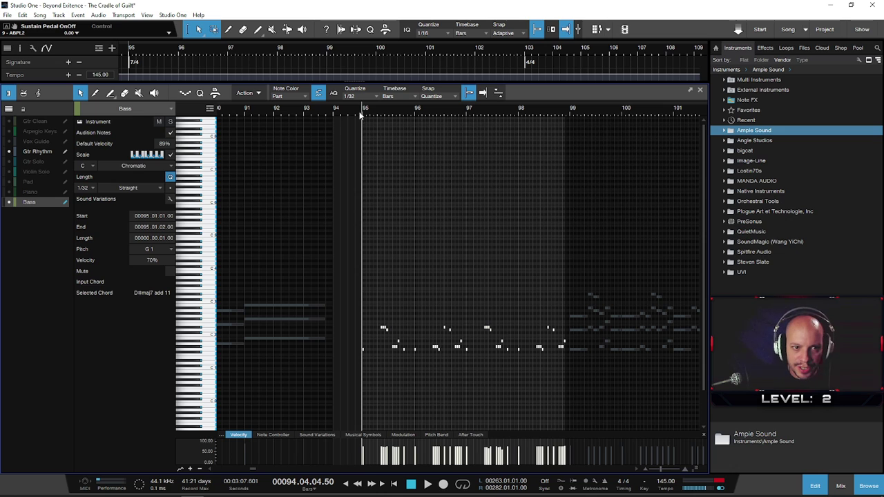
click(357, 115)
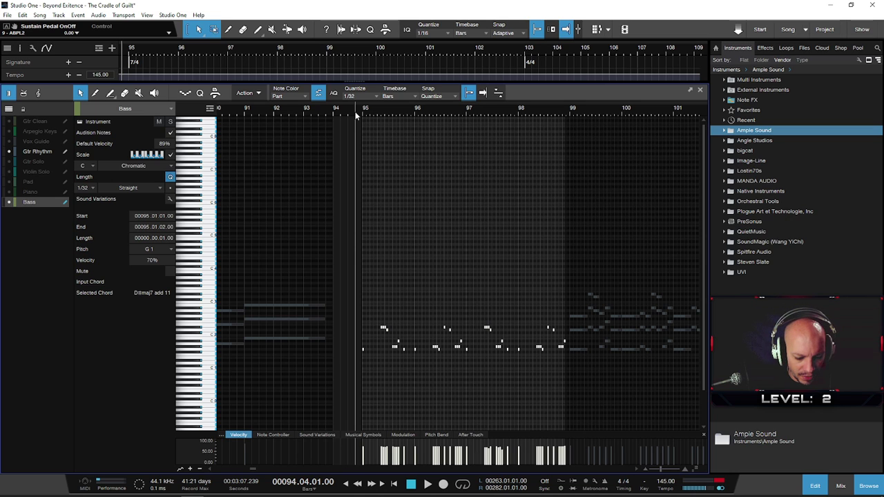
key(space)
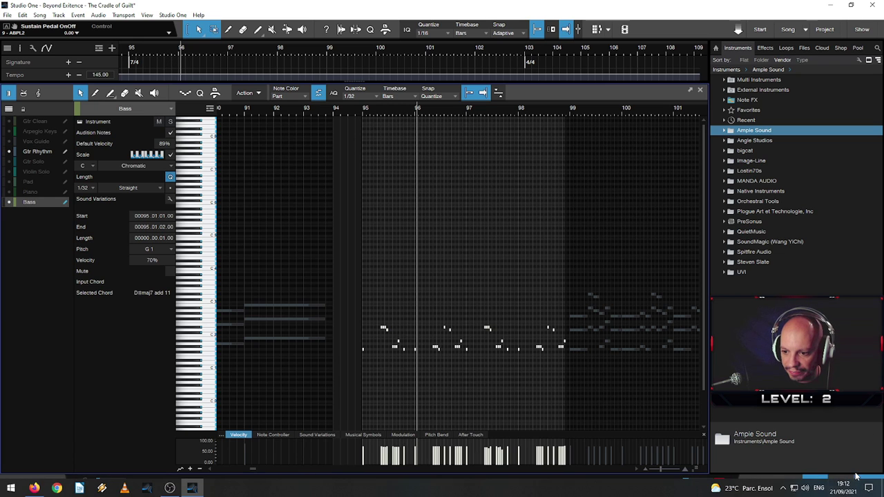
- Hide the browser and close the note editor to get back to the full arrangement
click(868, 486)
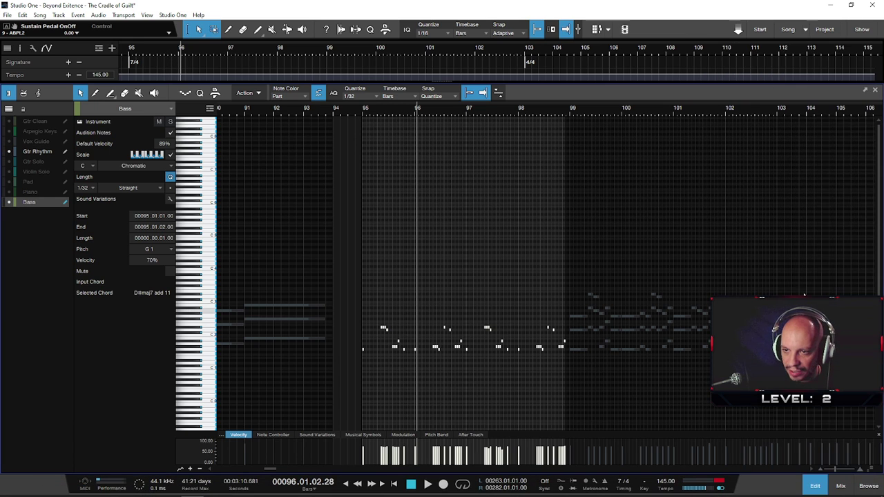
click(864, 92)
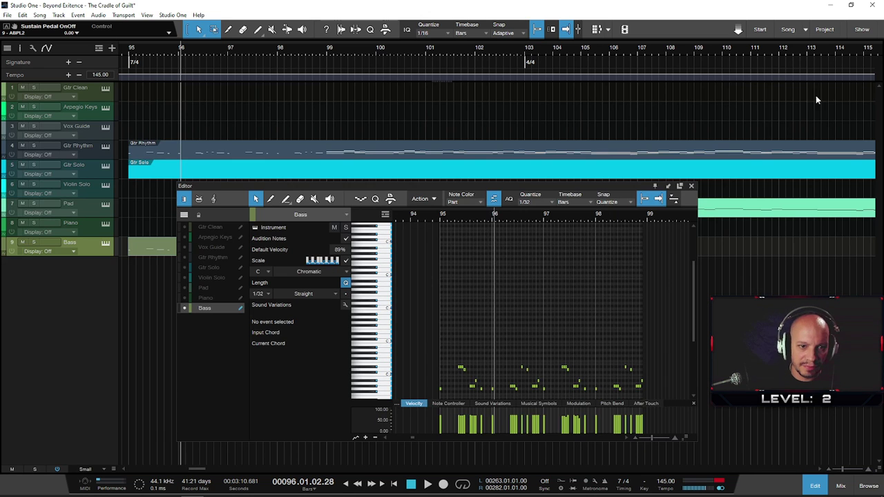
click(669, 187)
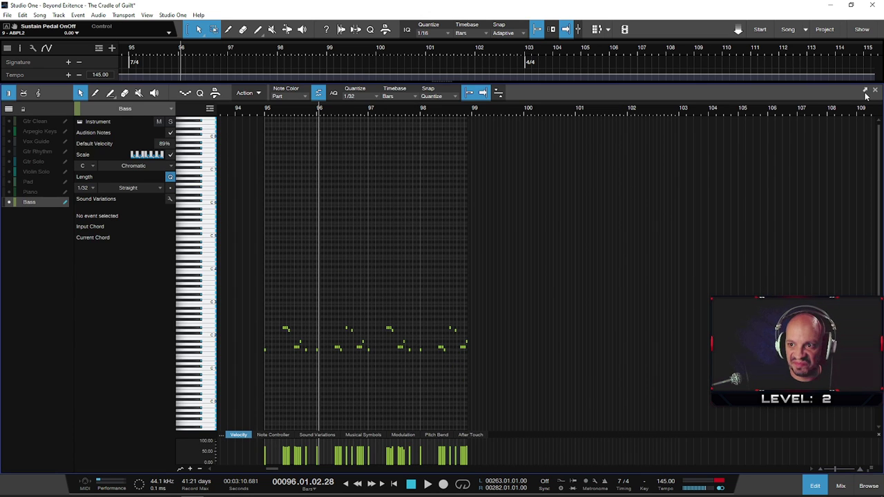
key(F2)
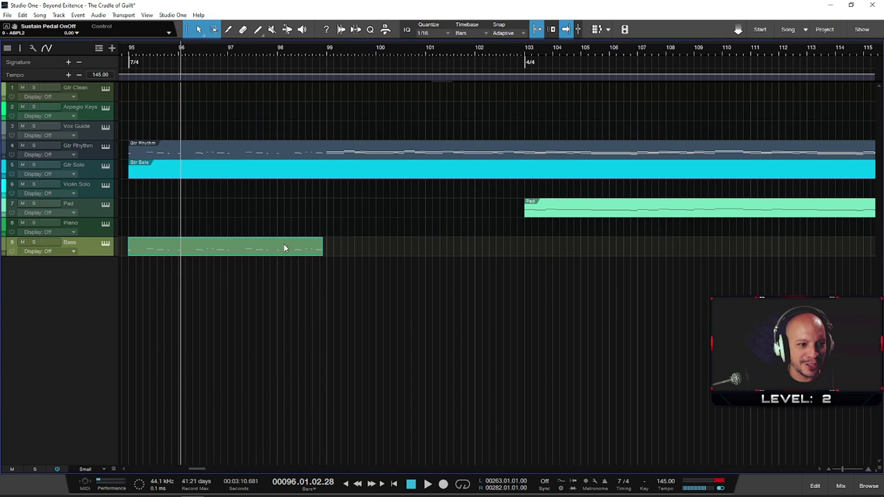
- Show the mixer and open the Bass track's Ample Bass P II Lite instrument, leaving its automation off
key(F3)
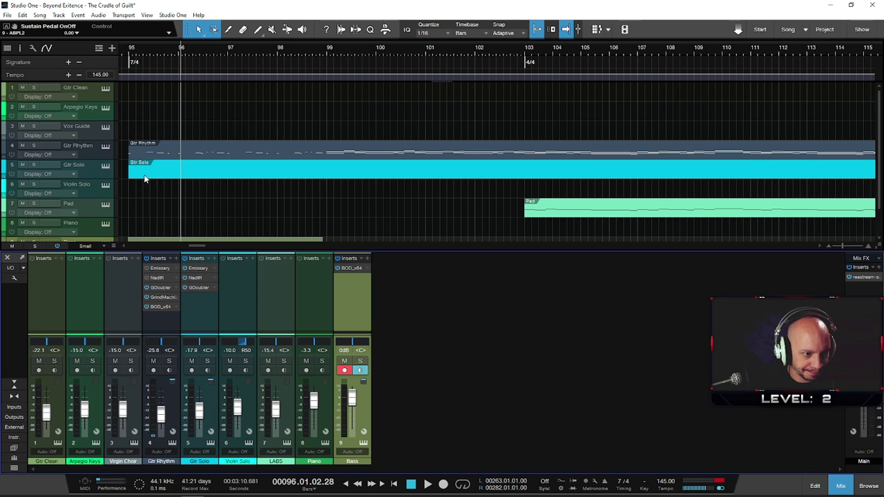
scroll(143, 174, down, 2)
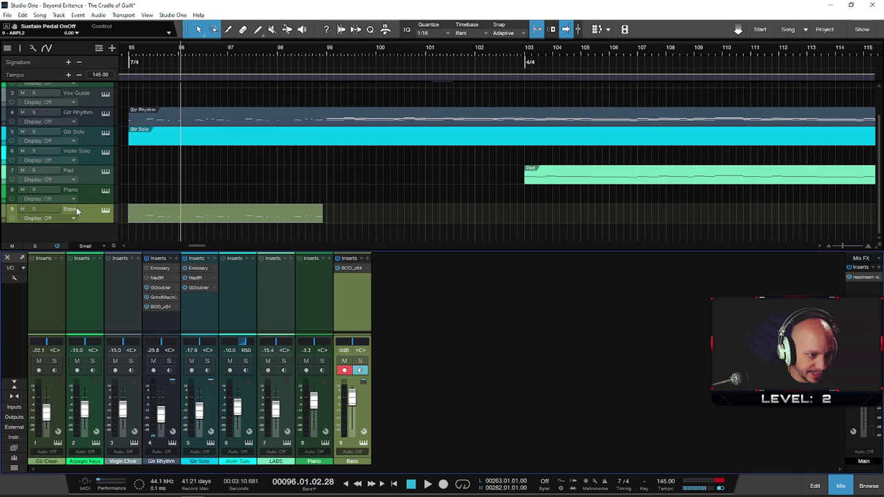
click(106, 215)
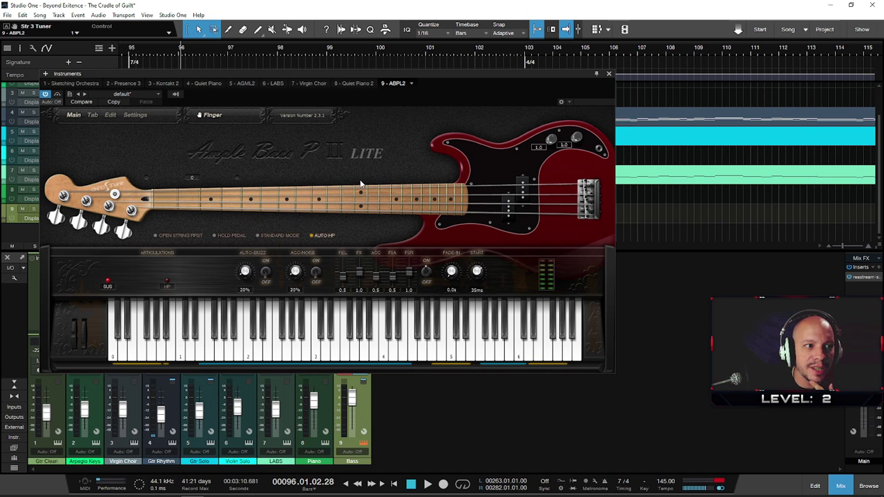
click(57, 102)
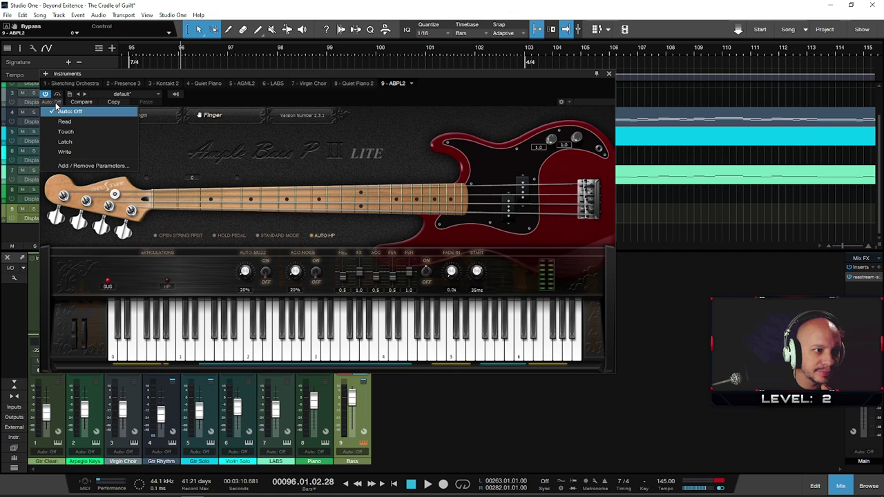
click(236, 145)
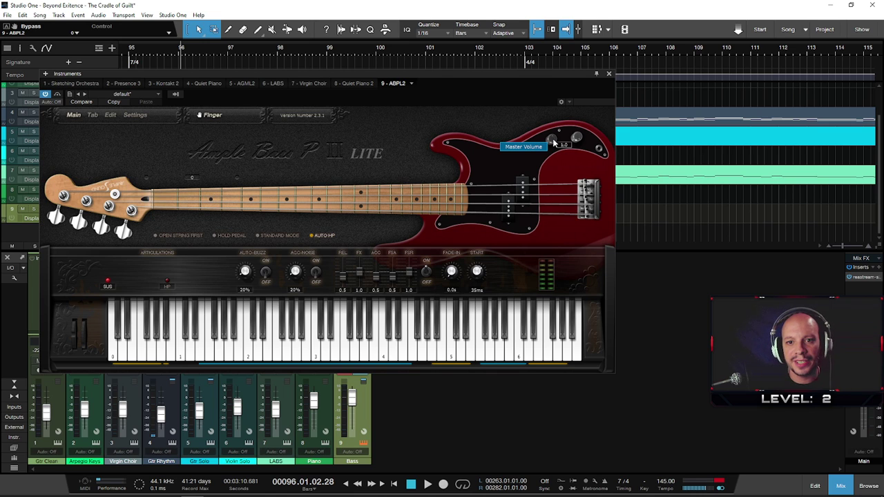
- Lower the bass instrument's Master Volume to 0.1 while playing the riff, and close the instrument window
key(space)
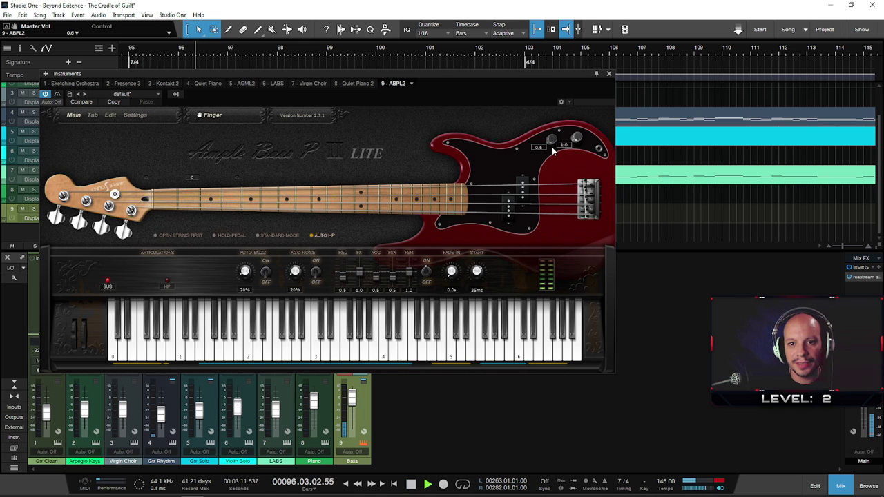
drag(550, 145, 546, 160)
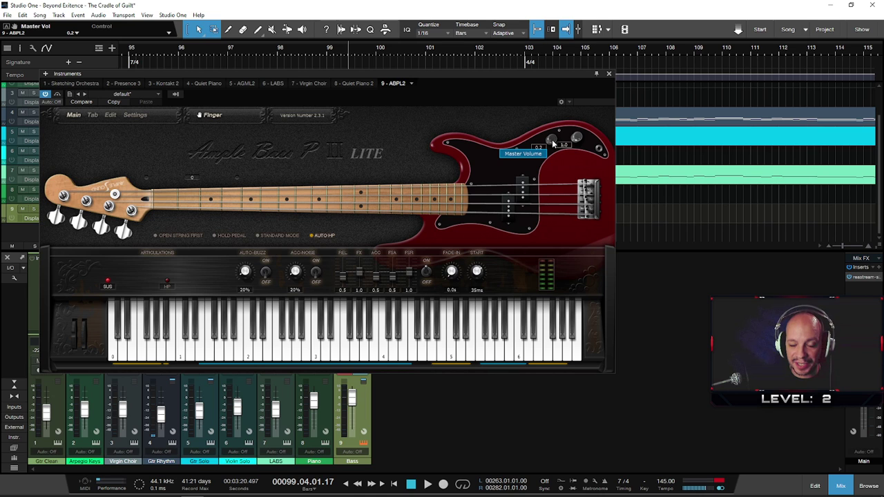
key(space)
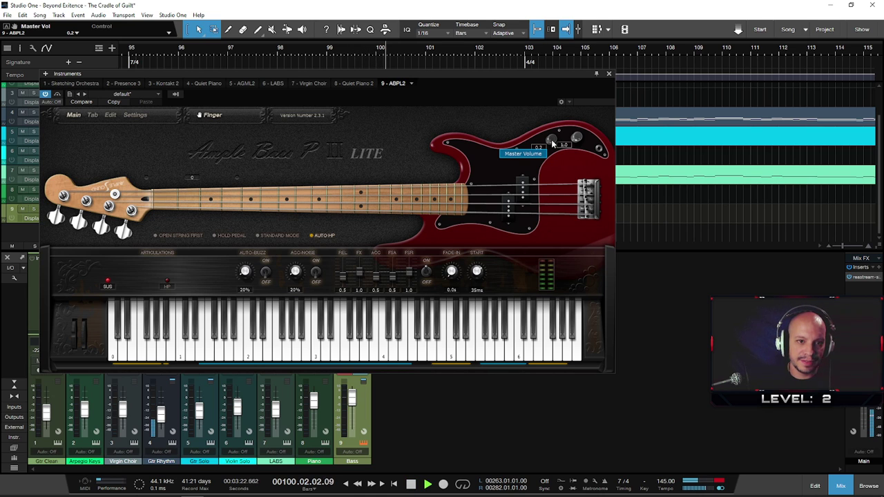
click(207, 49)
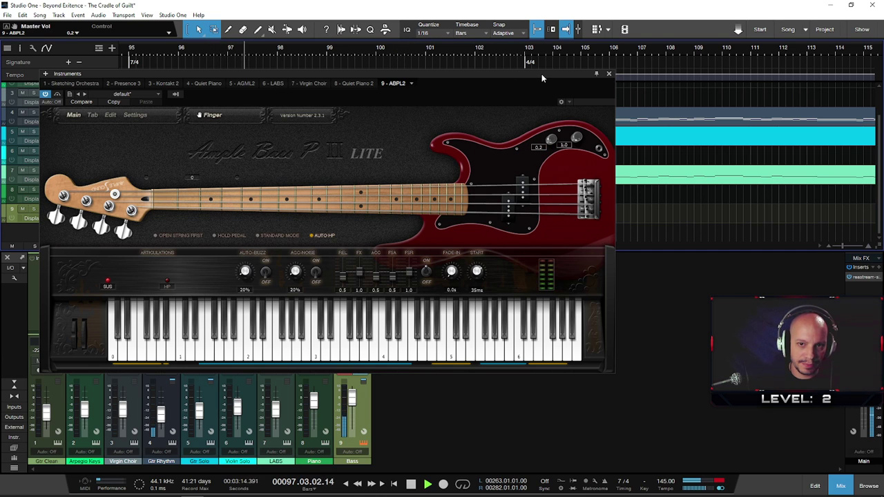
scroll(556, 141, down, 1)
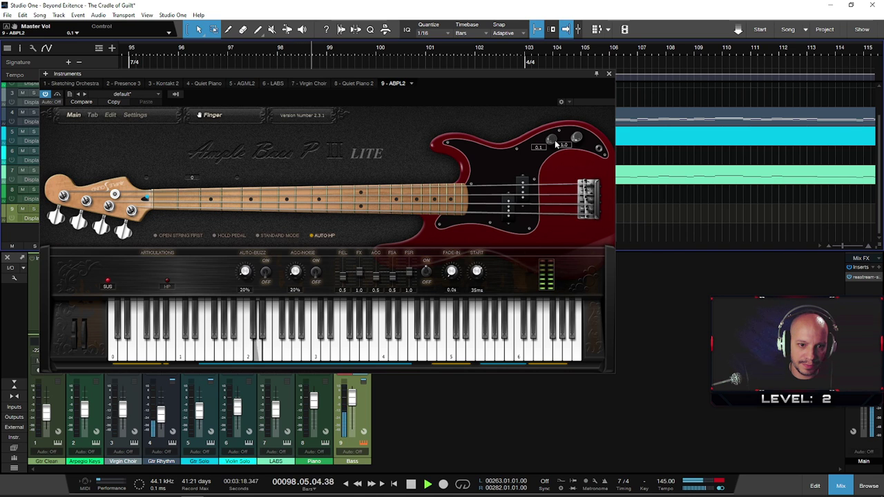
click(608, 74)
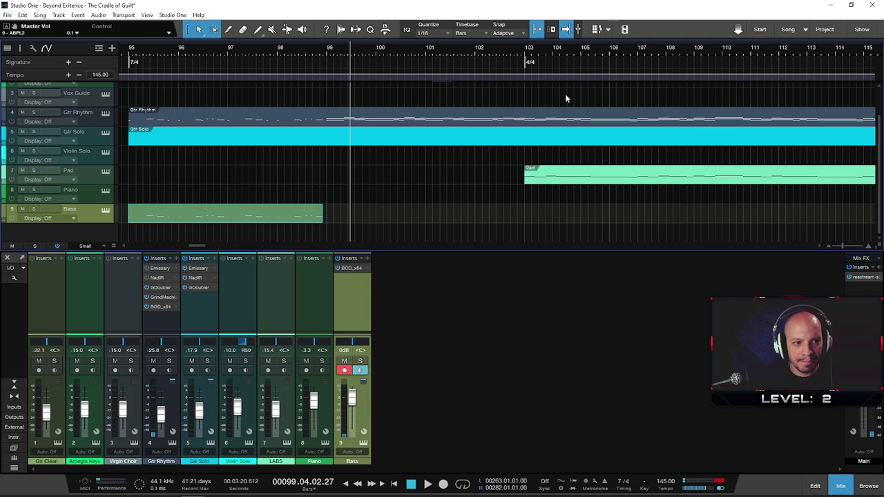
double_click(238, 221)
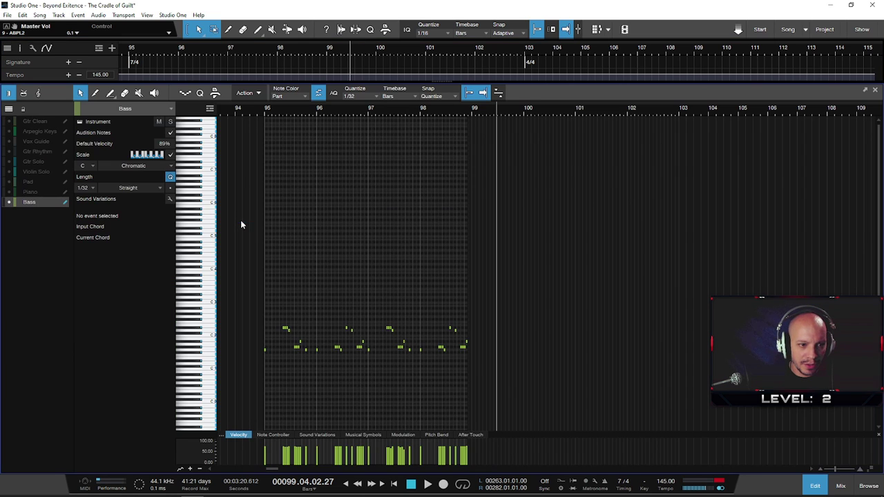
scroll(482, 376, up, 2)
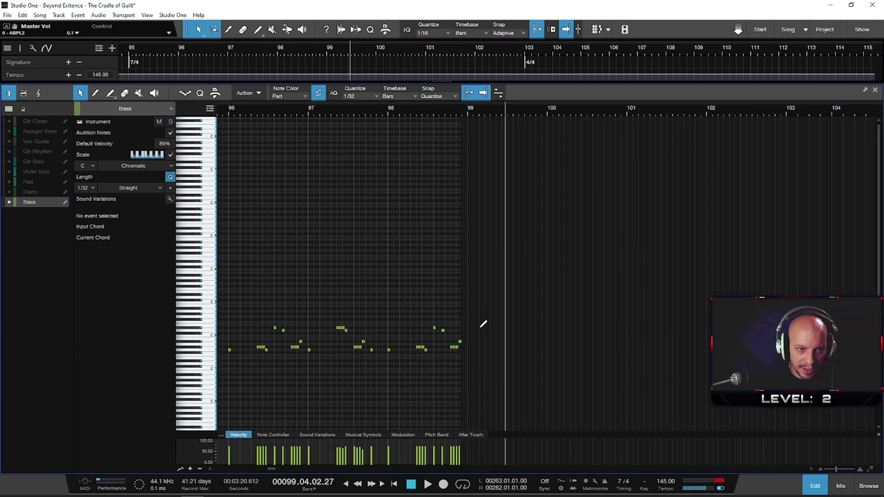
click(875, 91)
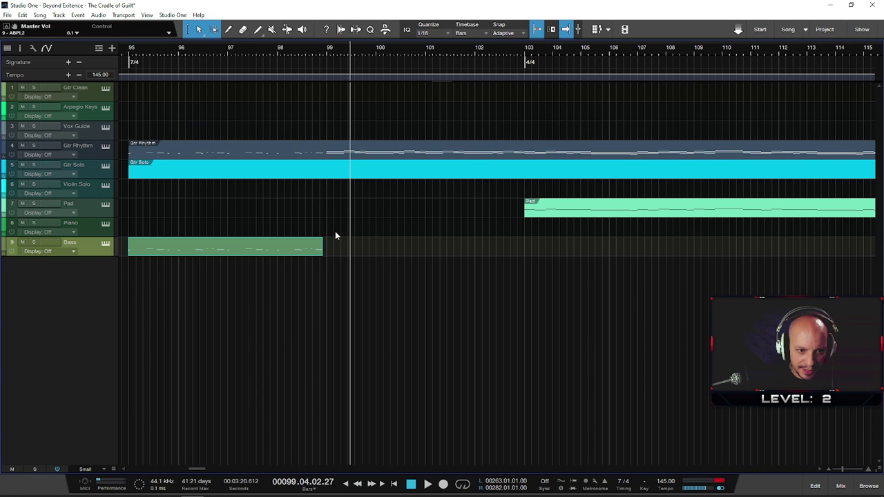
- Extend the end of the Bass part so it lines up with the end of the Gtr Rhythm part
drag(325, 245, 799, 262)
key(z)
drag(259, 254, 528, 255)
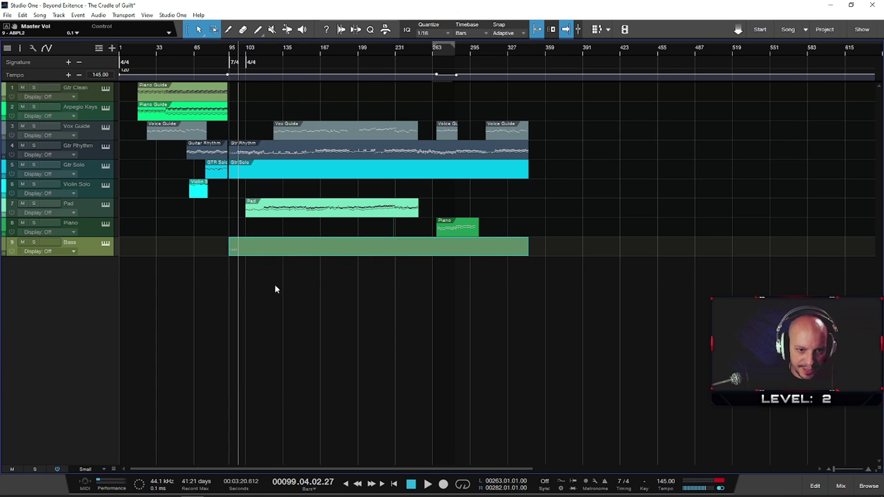
- Open the Bass part in the note editor, show the Gtr Rhythm notes with it, and make Gtr Rhythm the editable part around bar 99
double_click(245, 255)
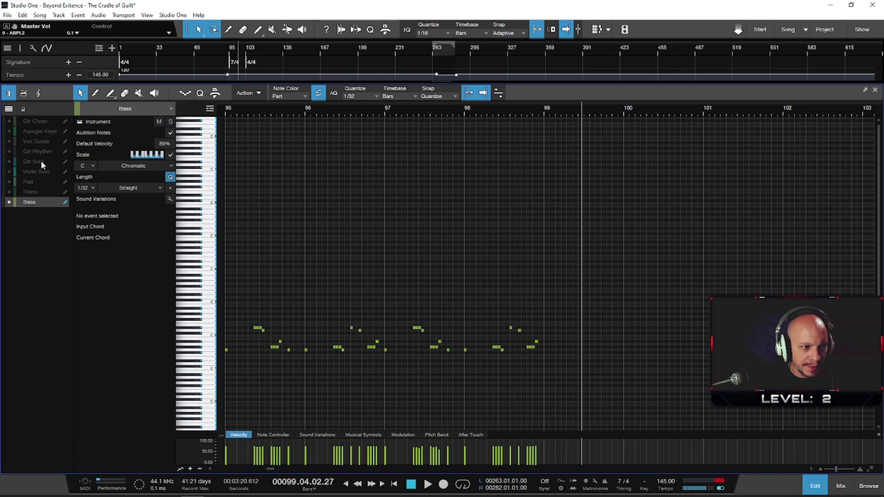
click(8, 152)
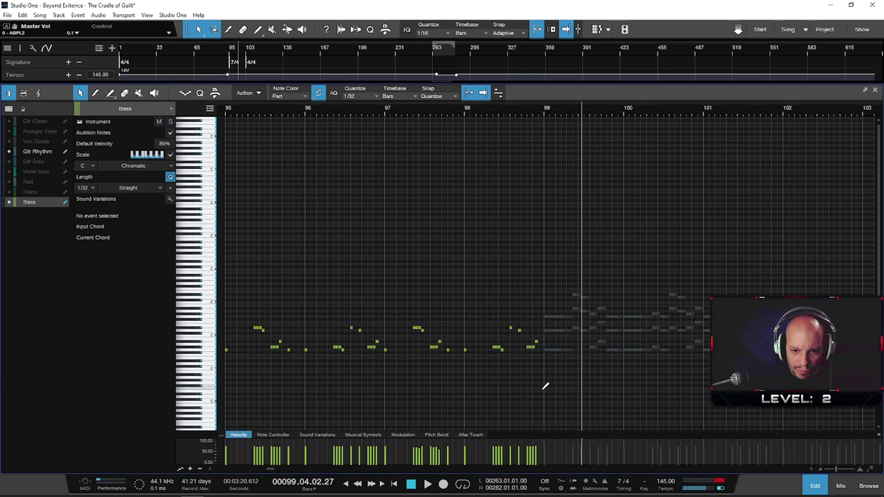
scroll(549, 385, up, 5)
drag(585, 111, 419, 107)
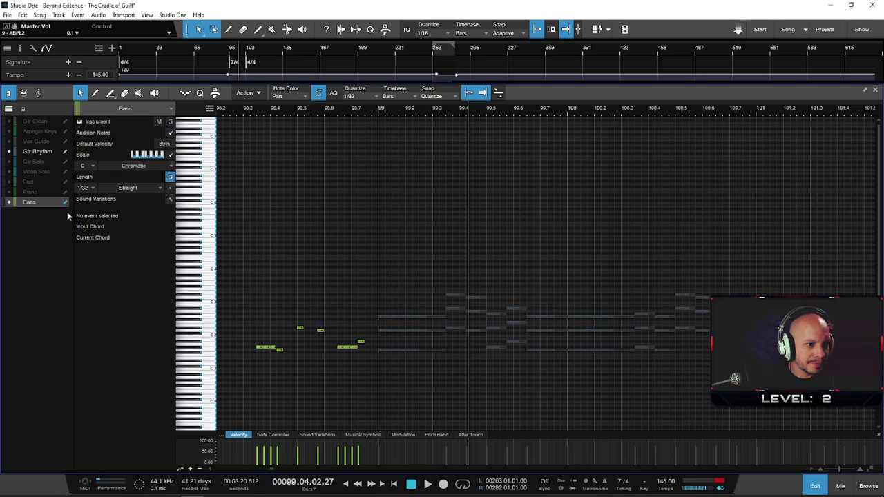
click(379, 351)
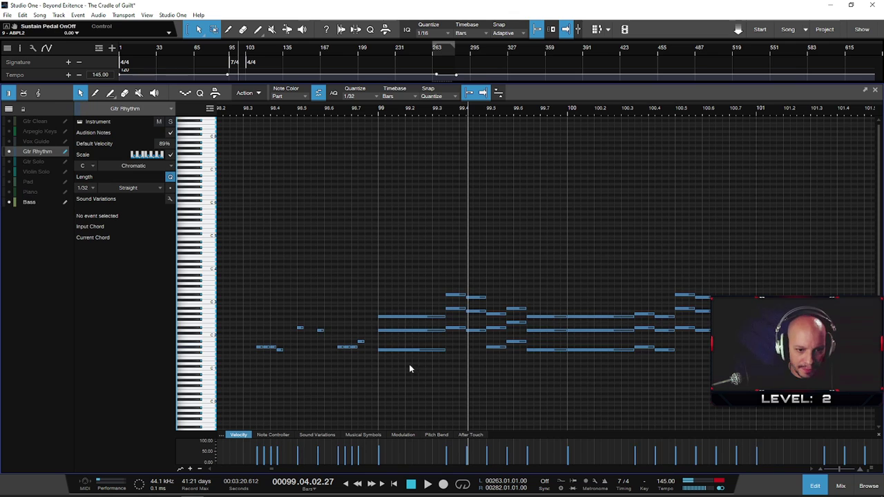
- Select the lowest note of each Gtr Rhythm chord from bar 99 to about bar 104
drag(408, 378, 475, 323)
drag(493, 362, 729, 344)
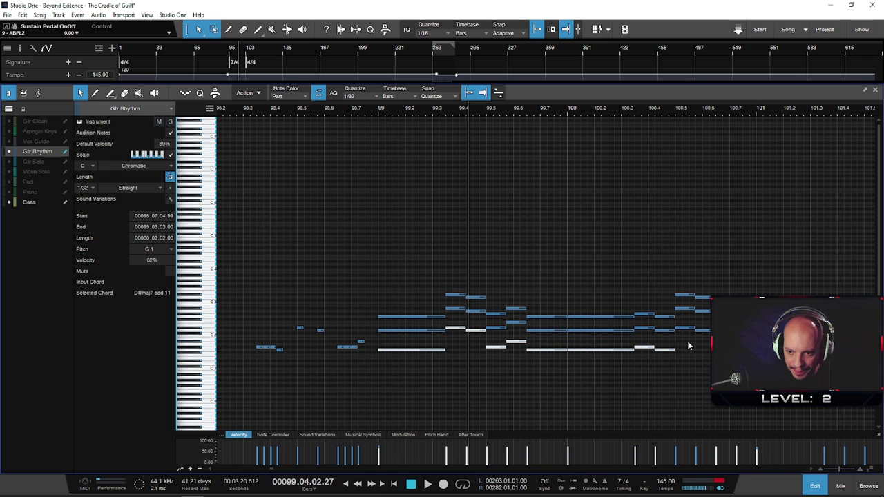
scroll(729, 338, down, 4)
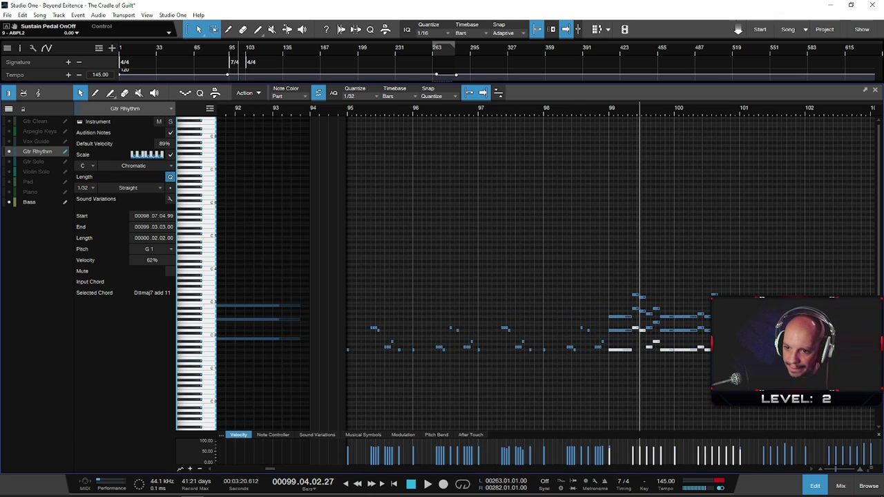
drag(802, 111, 472, 122)
drag(417, 352, 418, 329)
drag(427, 367, 602, 354)
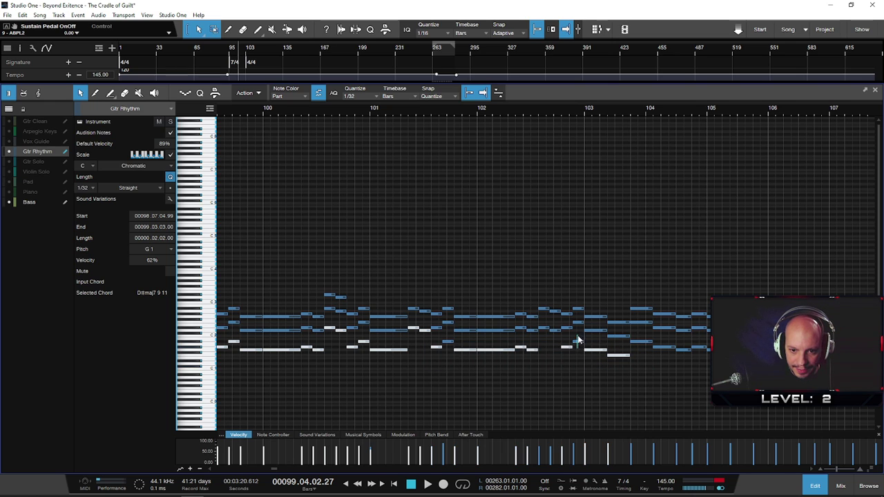
drag(637, 362, 710, 344)
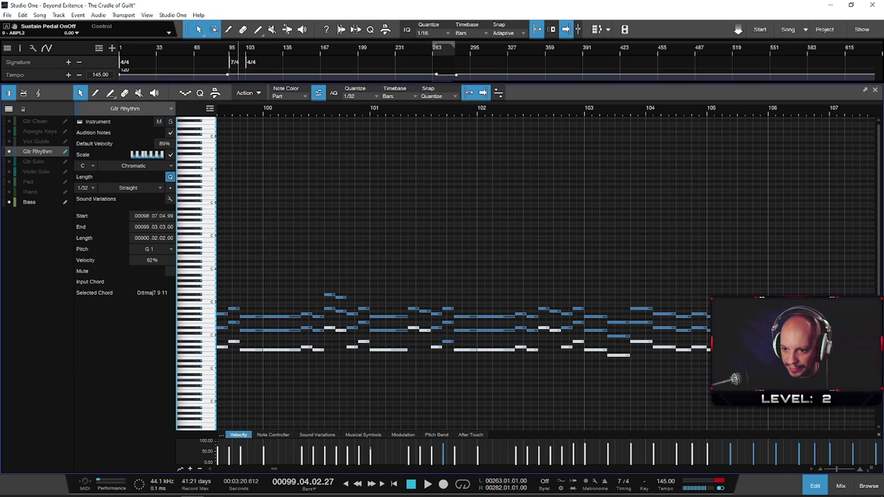
- Add the lowest Gtr Rhythm chord notes from about bar 105 through bar 118 to the selection
drag(818, 108, 545, 112)
drag(566, 374, 711, 349)
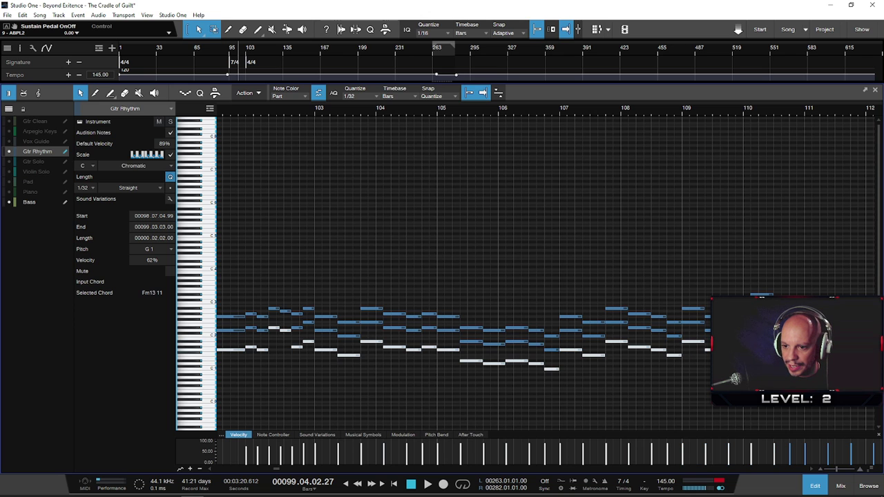
drag(840, 339, 876, 359)
drag(825, 116, 489, 113)
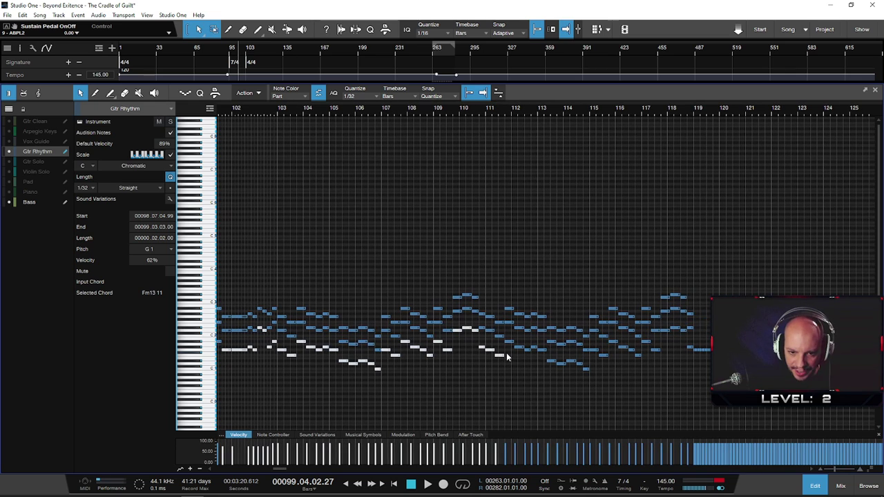
drag(514, 342, 689, 349)
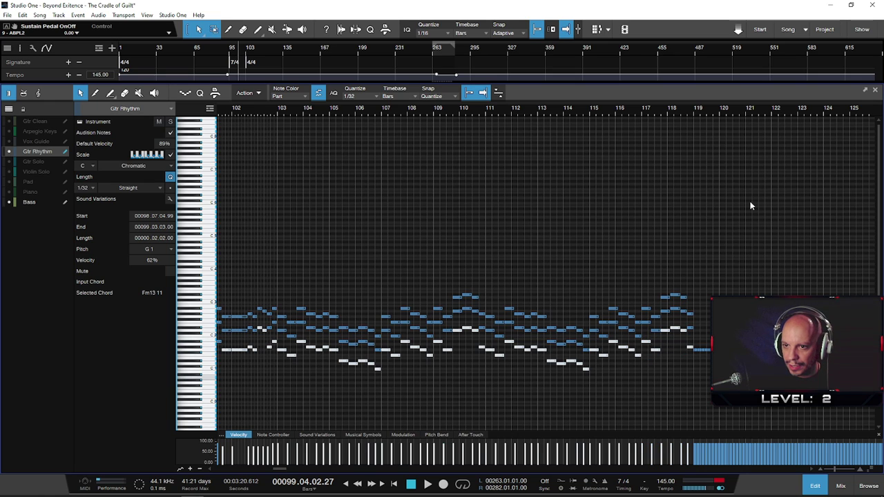
- Extend the selection with the lowest Gtr Rhythm notes from bar 119 to about bar 154
scroll(663, 242, right, 5)
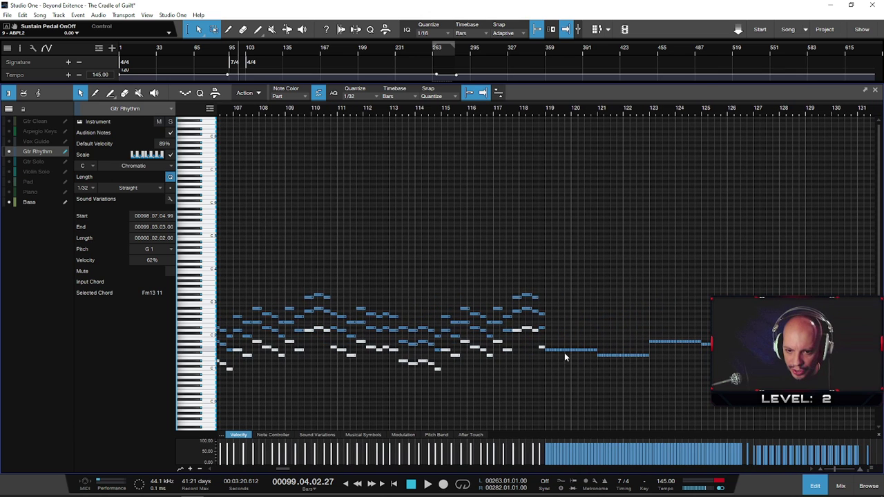
drag(541, 350, 648, 341)
drag(781, 110, 389, 112)
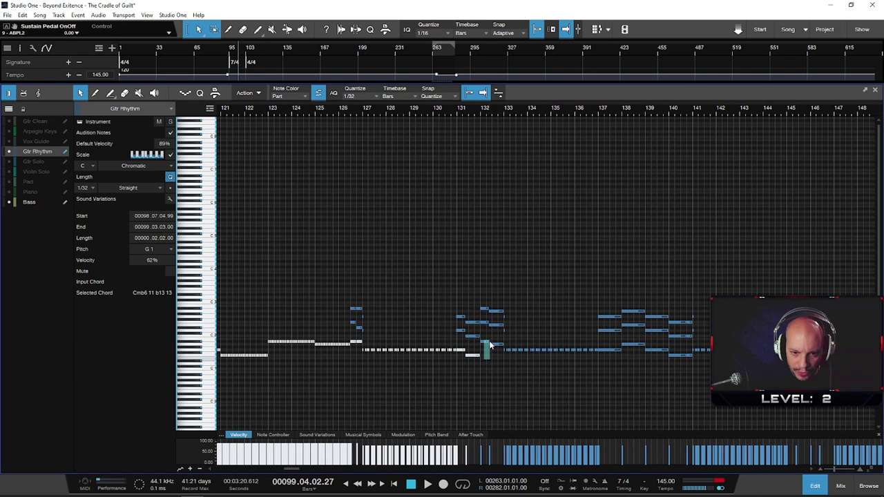
drag(496, 351, 719, 354)
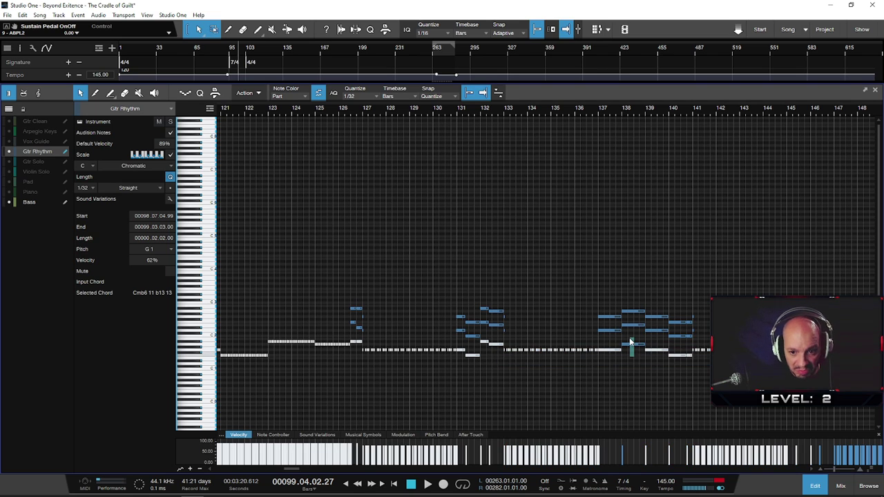
drag(735, 109, 377, 110)
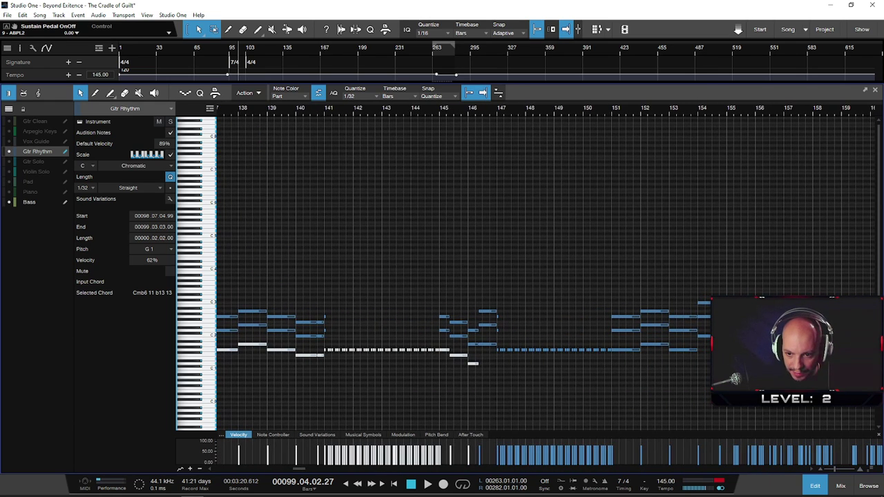
drag(708, 370, 483, 343)
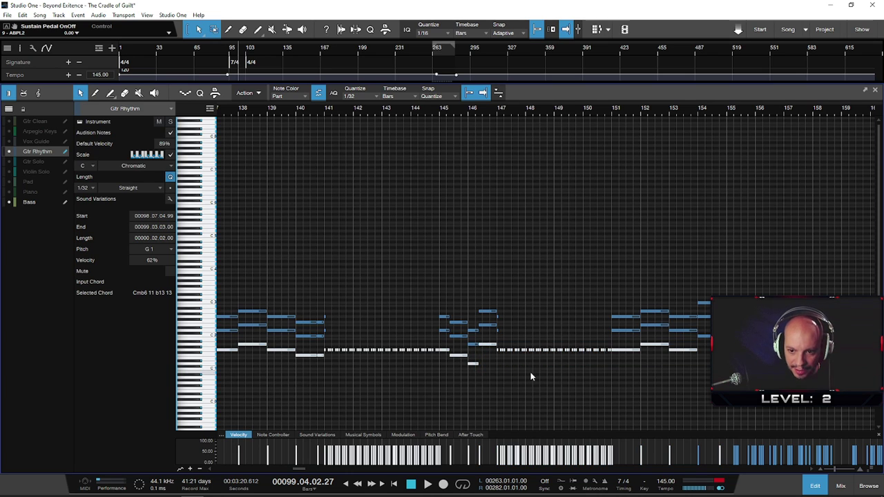
shift+click(706, 337)
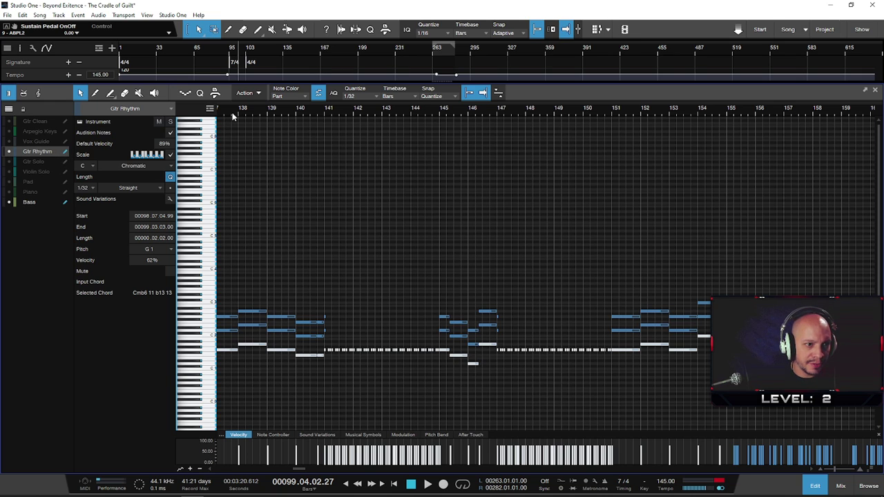
- Copy the selected low Gtr Rhythm notes, make only Bass editable, and paste them into the Bass part at 00099.01.01.00
key(w)
key(w)
key(w)
key(w)
key(w)
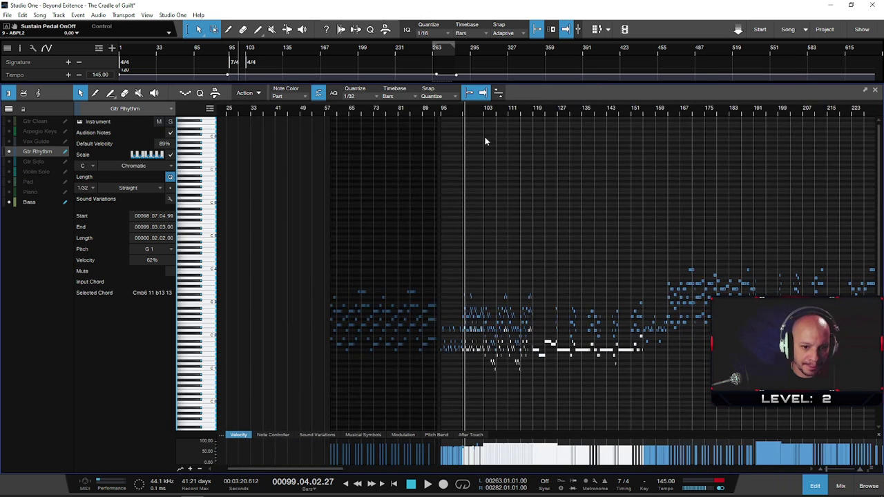
click(64, 152)
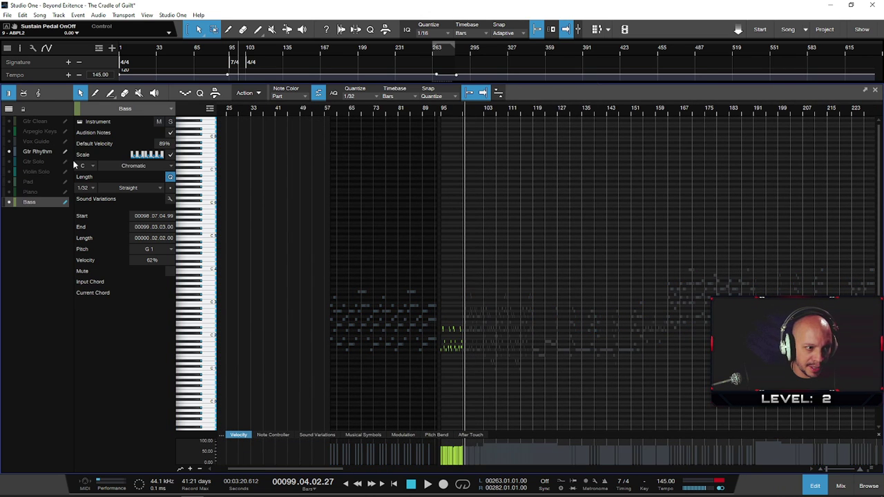
key(e)
key(e)
key(e)
key(e)
key(e)
key(e)
key(e)
key(e)
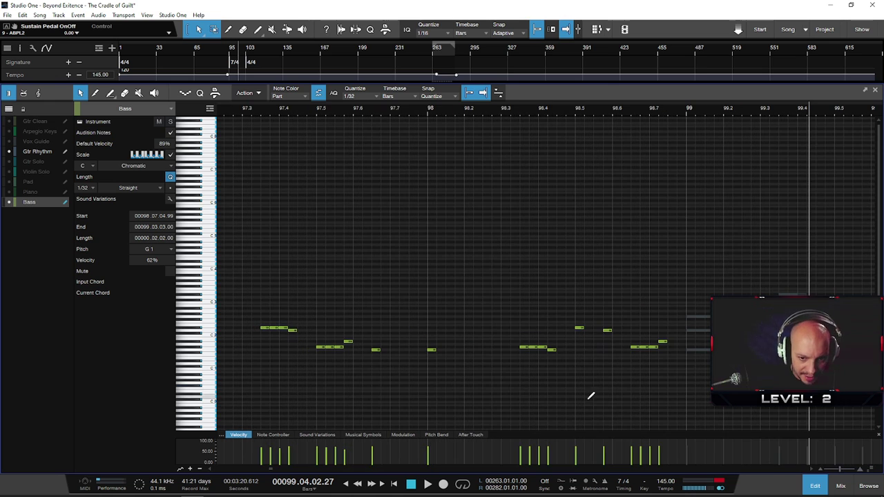
click(689, 109)
key(ctrl+v)
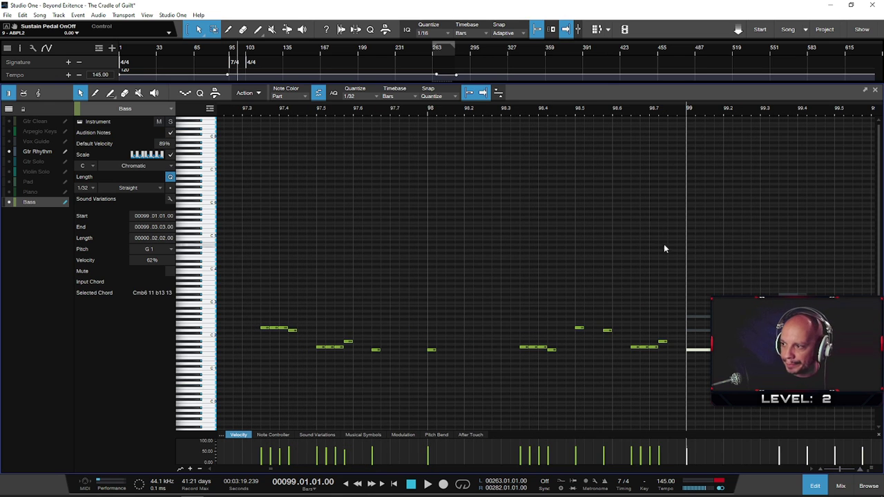
- Play the pasted Bass notes from bar 99 to check them by ear, and stop in bar 100
key(w)
key(space)
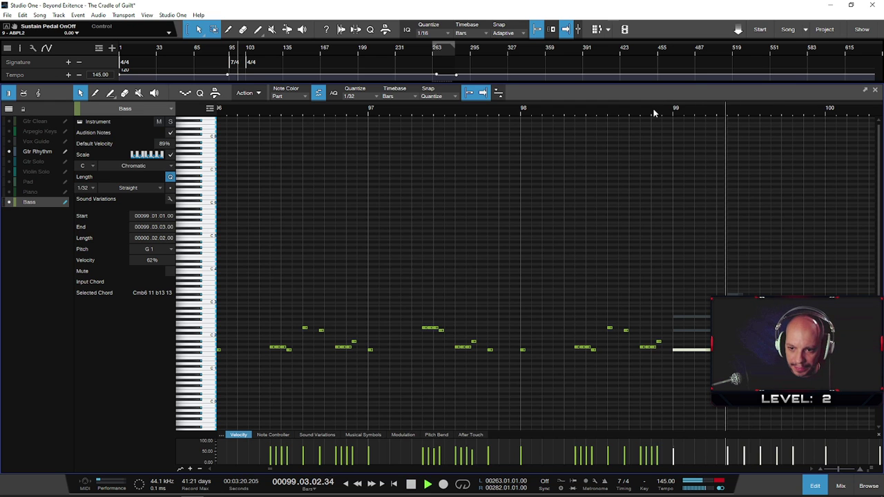
key(w)
key(w)
key(w)
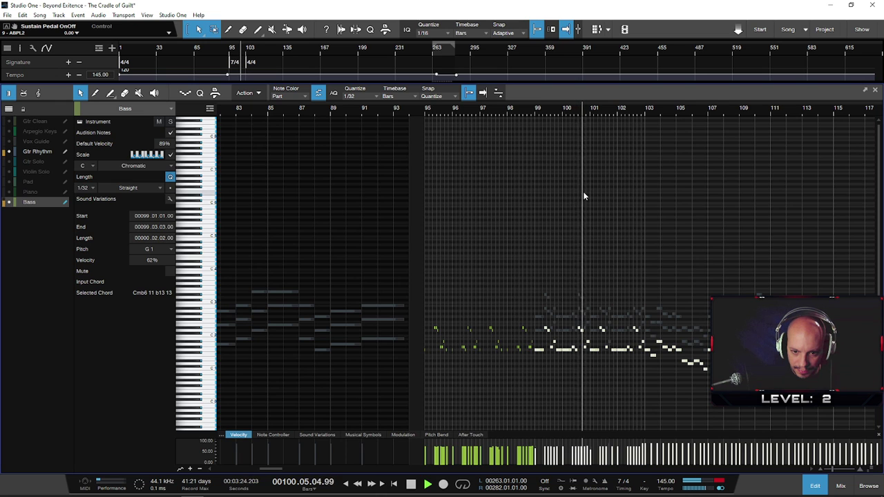
click(562, 117)
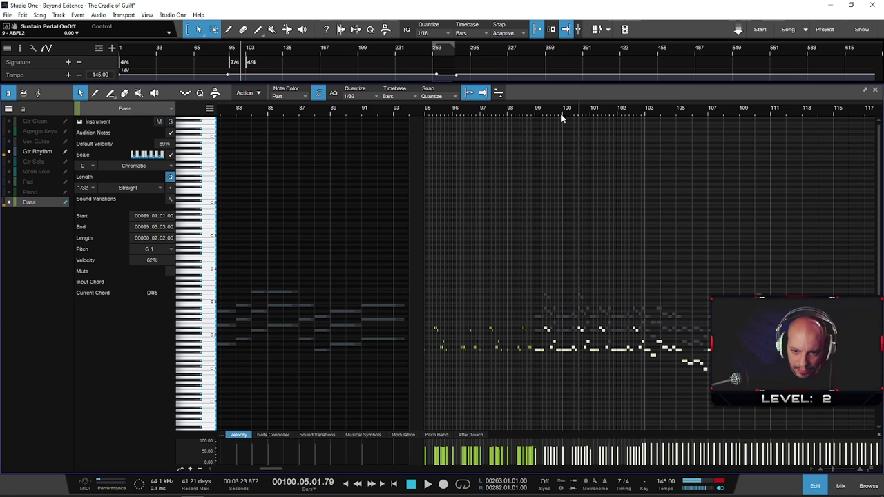
scroll(599, 391, up, 3)
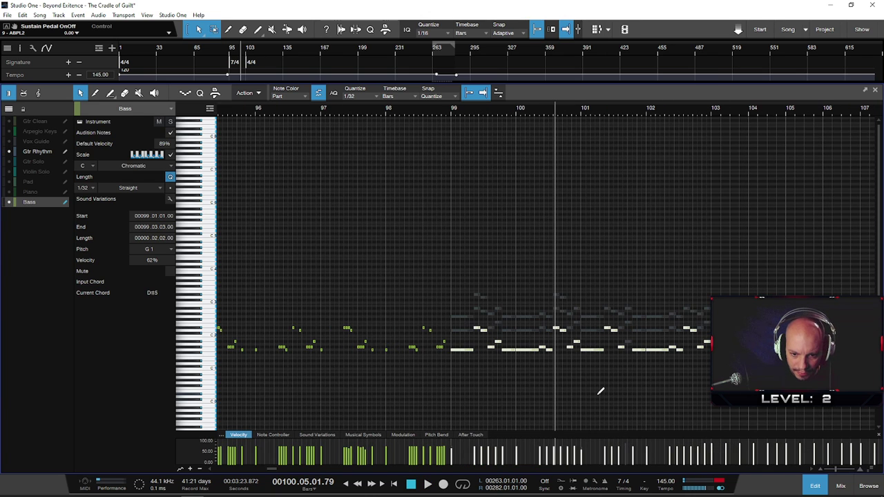
- Play the Bass part from bar 100 and add the missing A# 1 note at 00101.05.04.00 with length 00000.00.03.00
click(535, 110)
key(space)
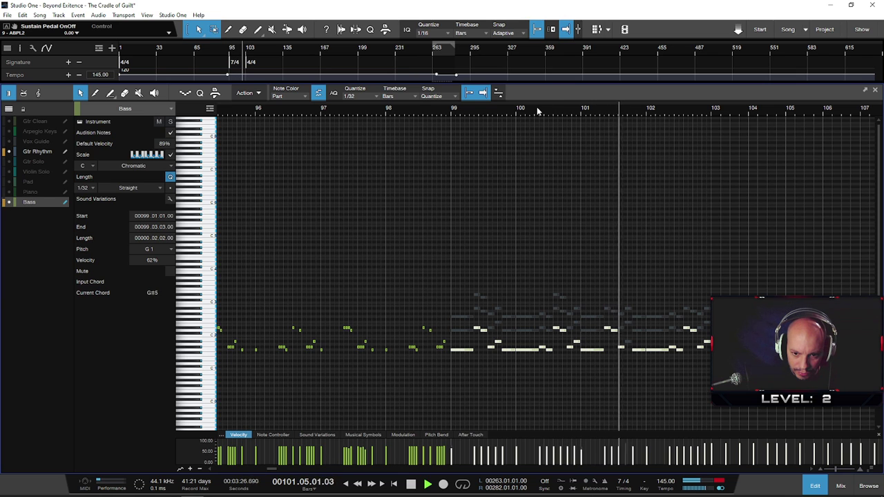
click(591, 118)
key(e)
key(e)
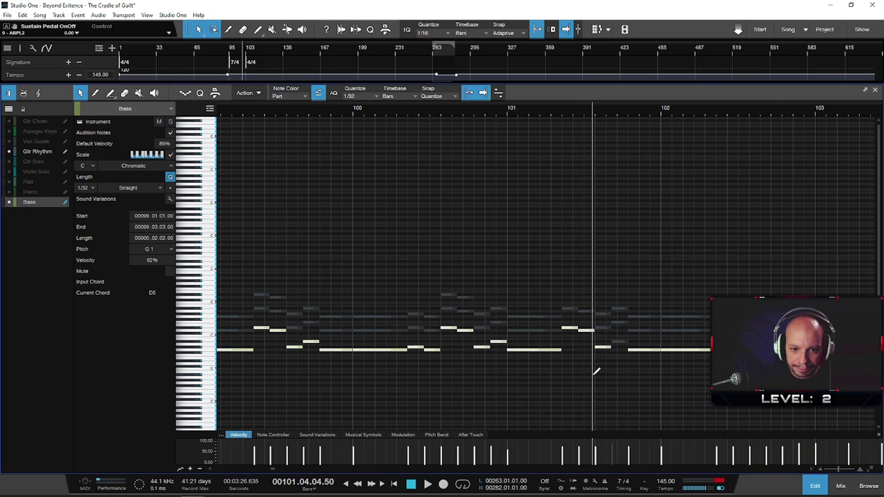
click(606, 358)
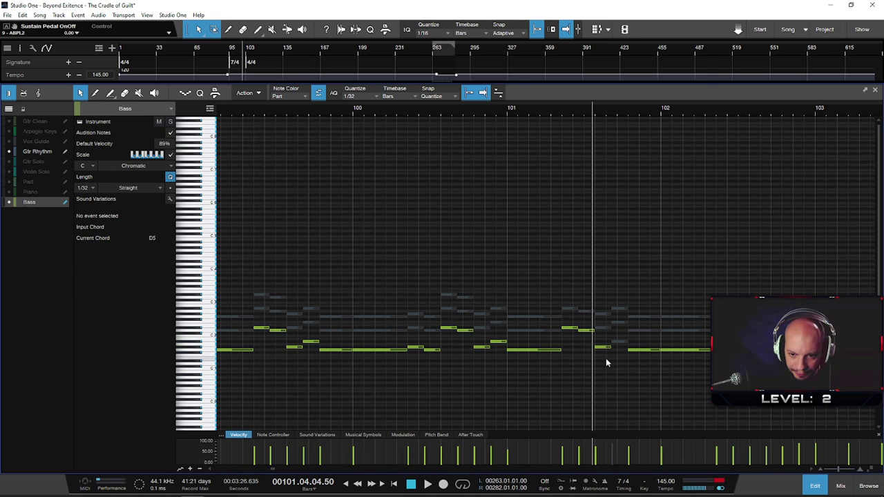
click(607, 347)
drag(624, 351, 621, 360)
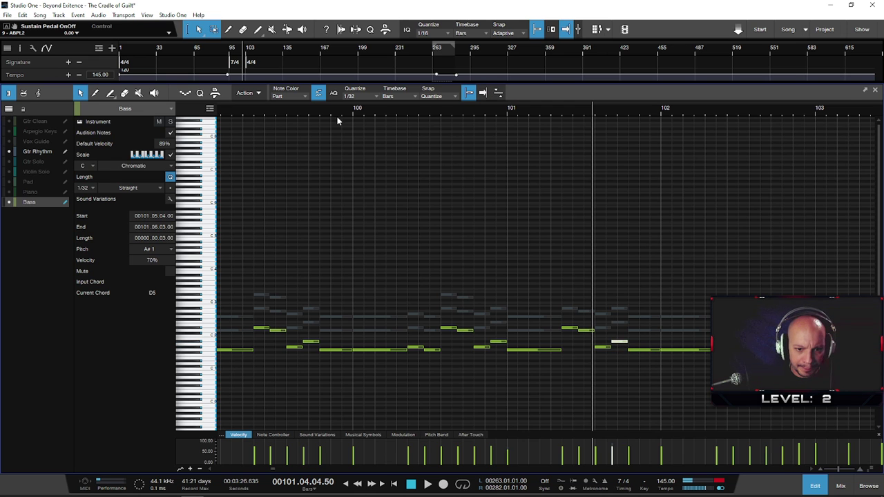
- Listen to the Bass notes up to bar 106, transpose all Bass notes from bar 95 to 154 up one octave, and play from bar 95
drag(313, 116, 322, 98)
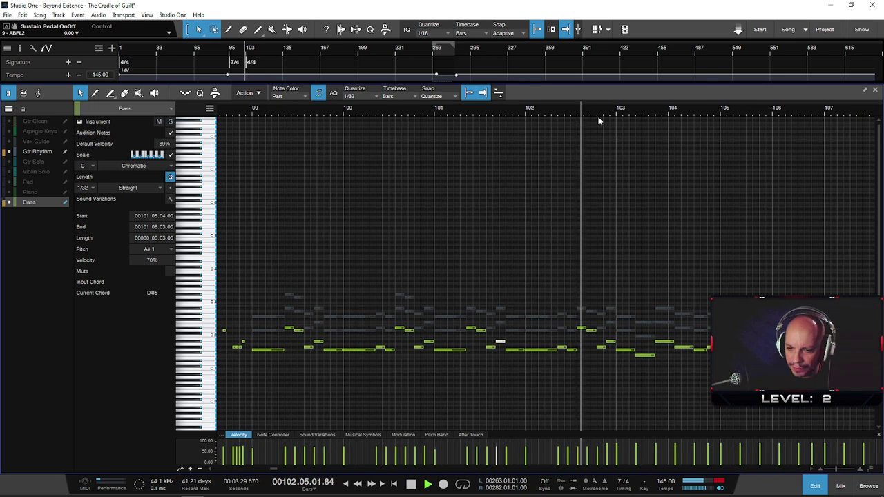
drag(606, 112, 458, 109)
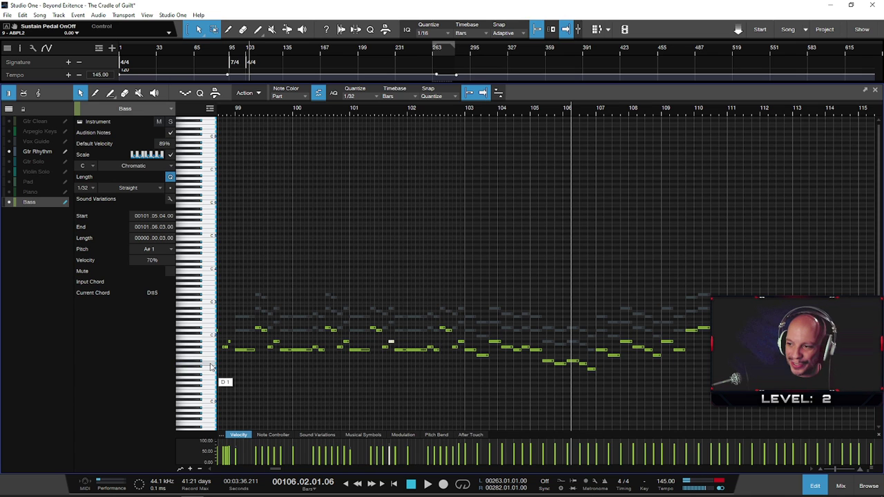
scroll(309, 366, down, 5)
drag(594, 412, 259, 309)
key(shift+Up)
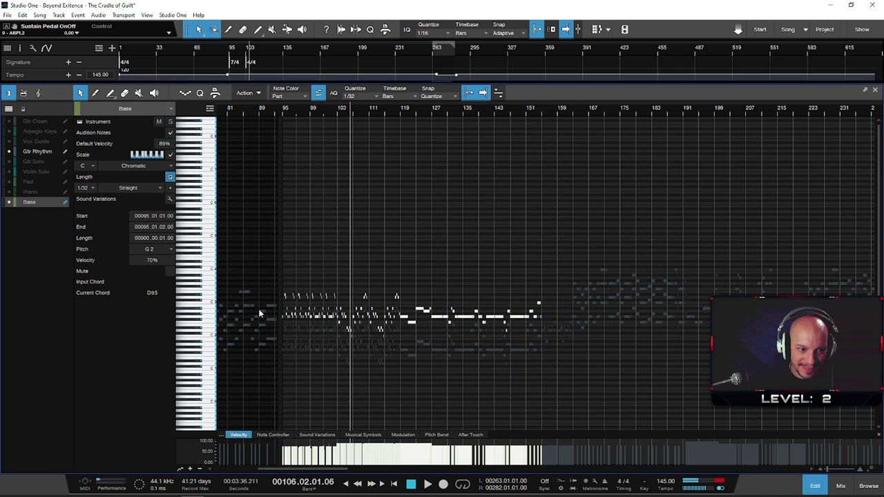
click(284, 114)
key(space)
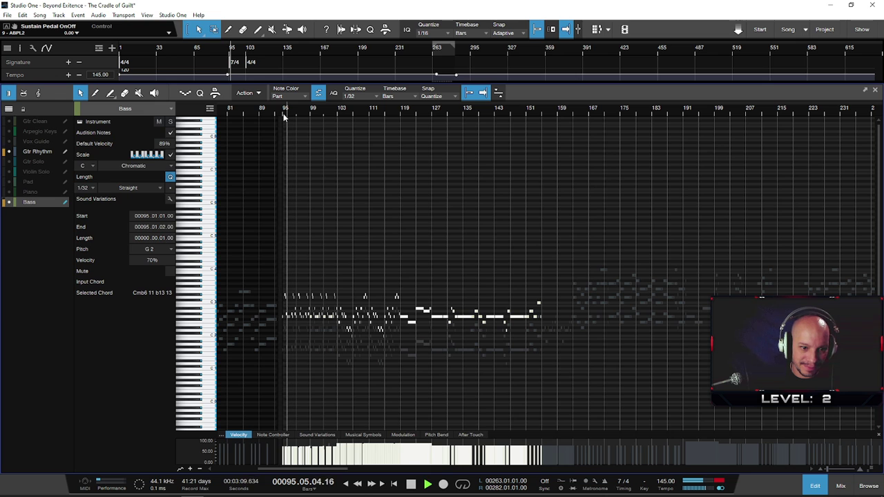
- Transpose the Bass notes from bar 95 through bar 118 back down one octave and start playback
scroll(396, 354, up, 2)
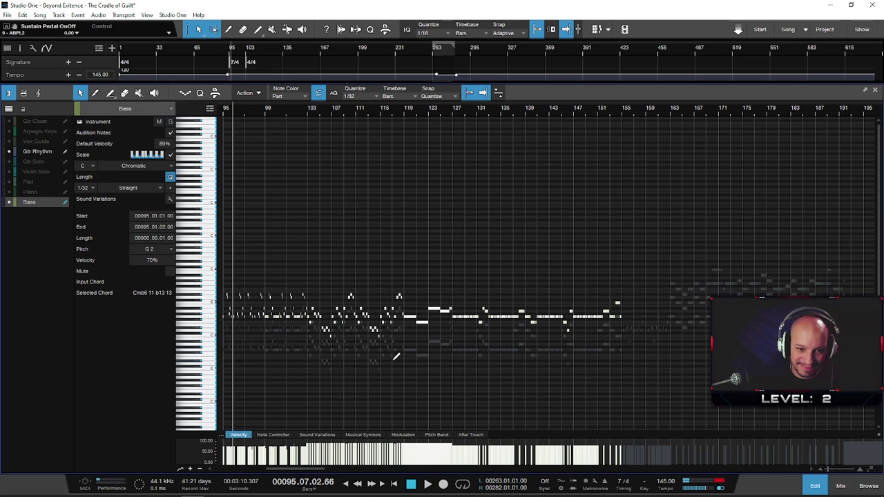
scroll(396, 356, up, 1)
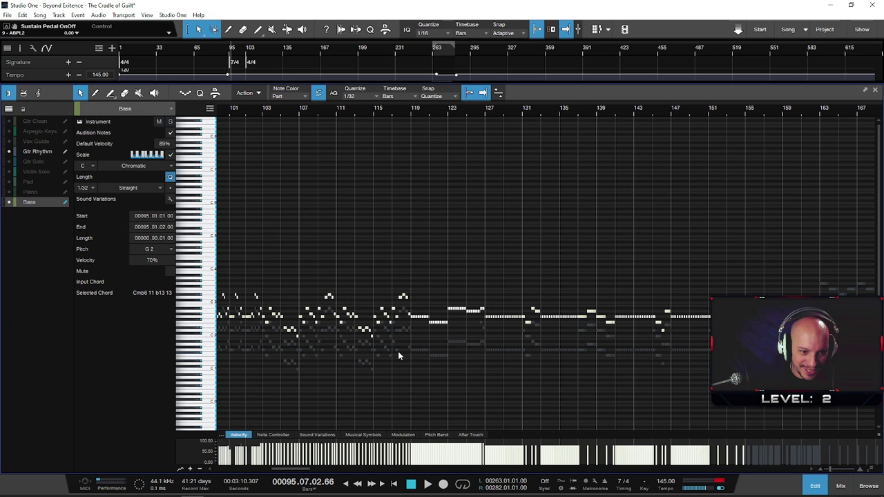
click(407, 345)
drag(410, 339, 347, 267)
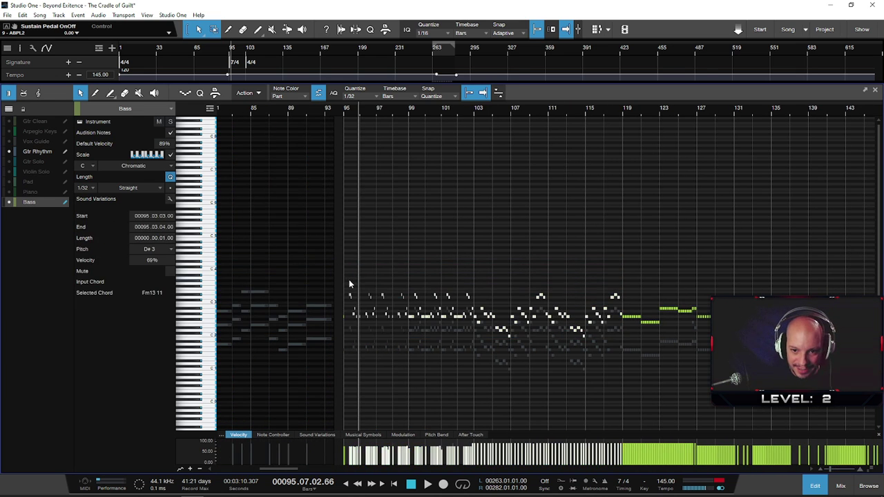
key(shift+Down)
key(space)
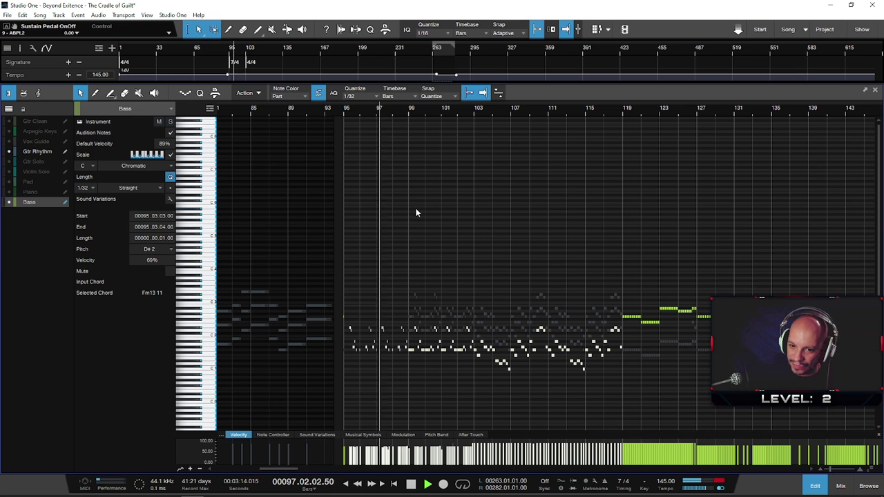
- Listen to the Bass transition into bar 119 and to the low passage around bar 113, and stop in bar 114
drag(697, 111, 561, 111)
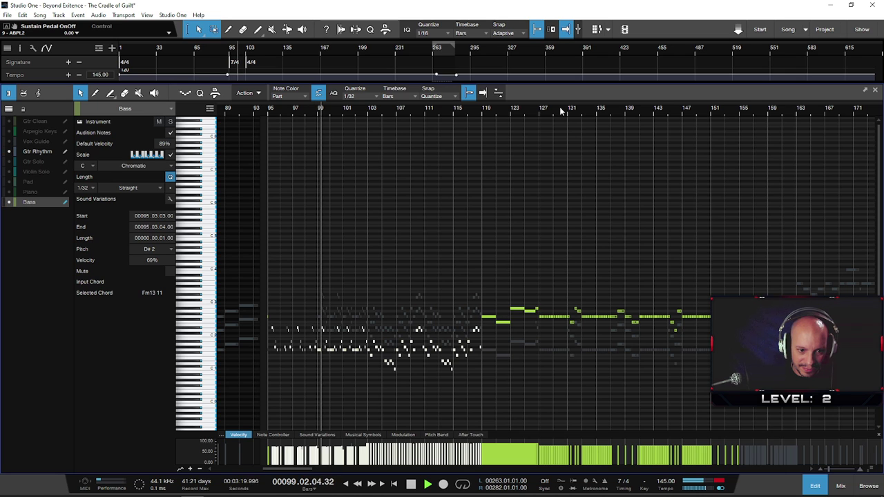
click(470, 115)
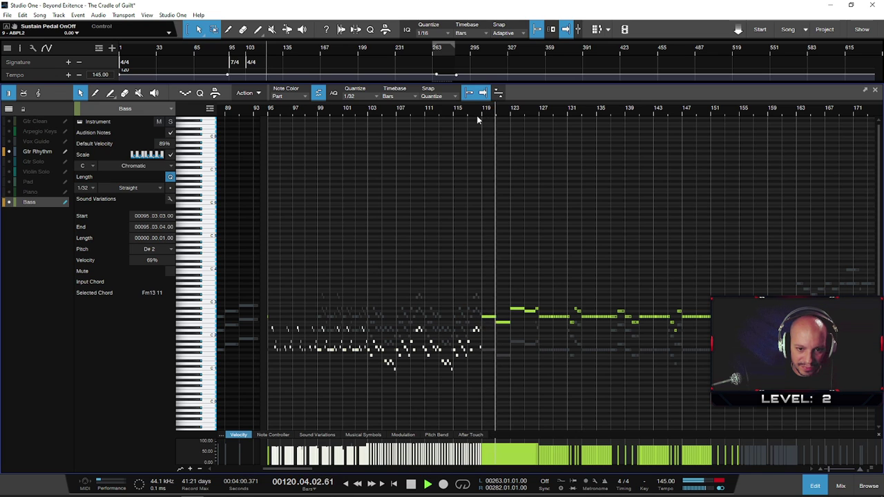
click(435, 118)
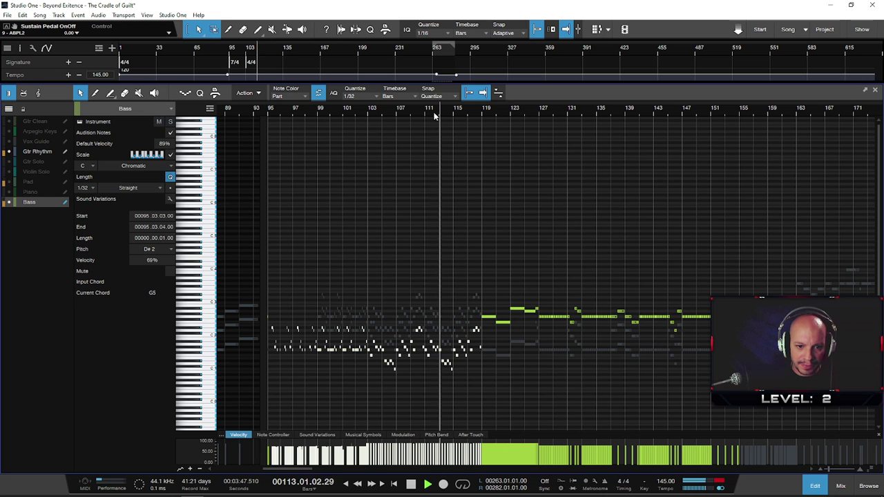
key(space)
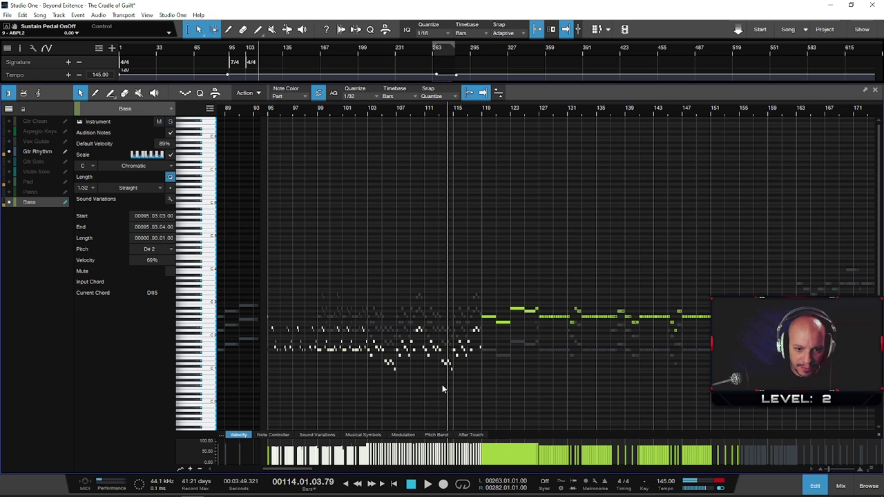
- Try the low Bass notes in bars 113 and 114 one octave higher and play them from about bar 110
key(ctrl+a)
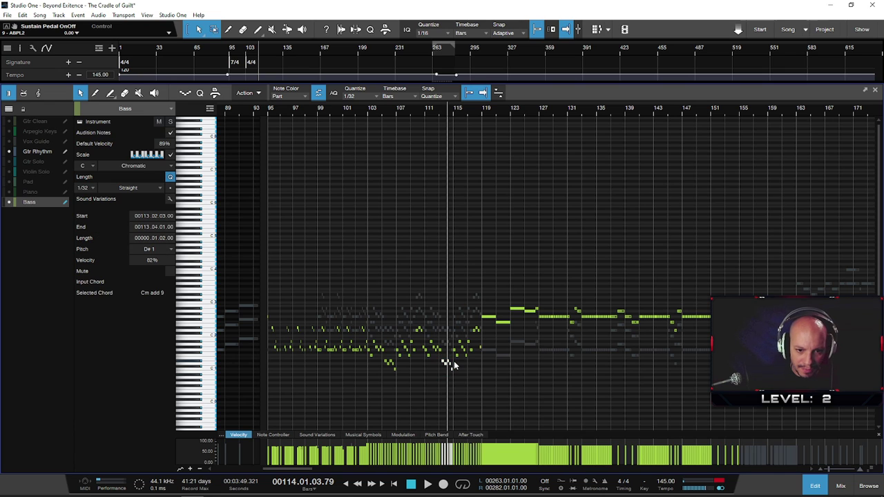
key(shift+Up)
click(421, 111)
key(space)
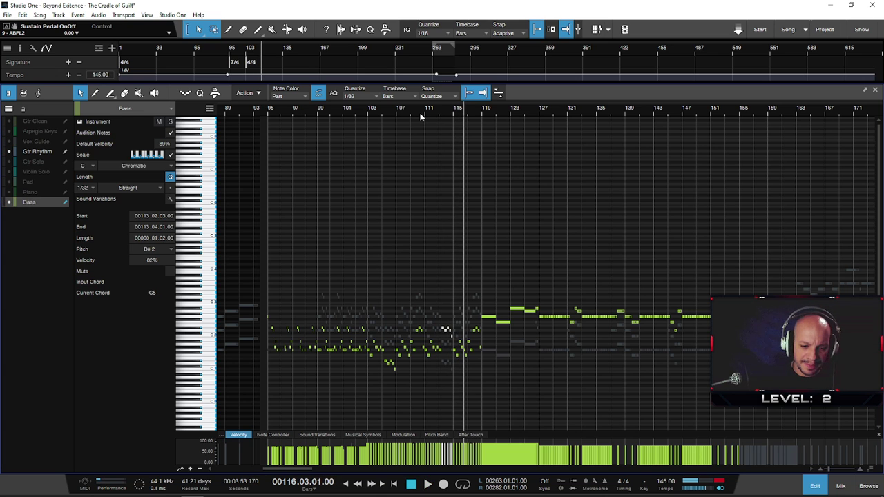
- Transpose the Bass notes from 00105.02.03.00 through bar 118 up one octave and play the passage from about bar 101
click(365, 109)
key(space)
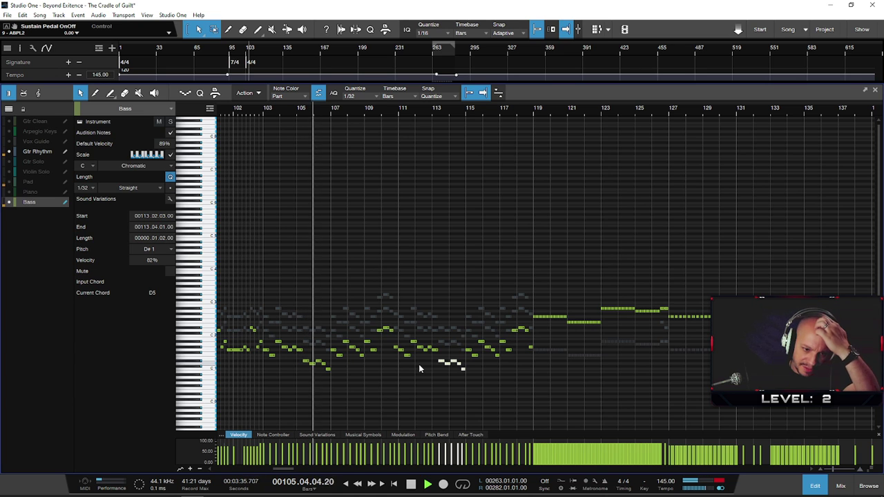
key(space)
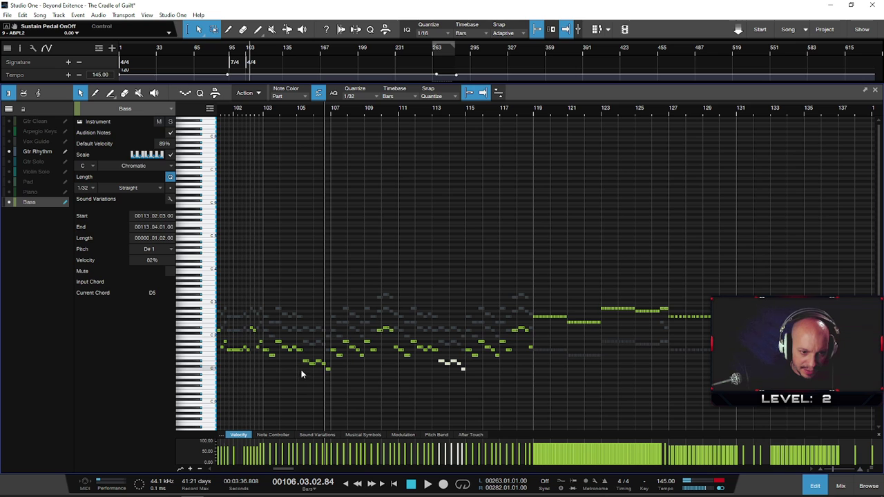
drag(306, 371, 531, 280)
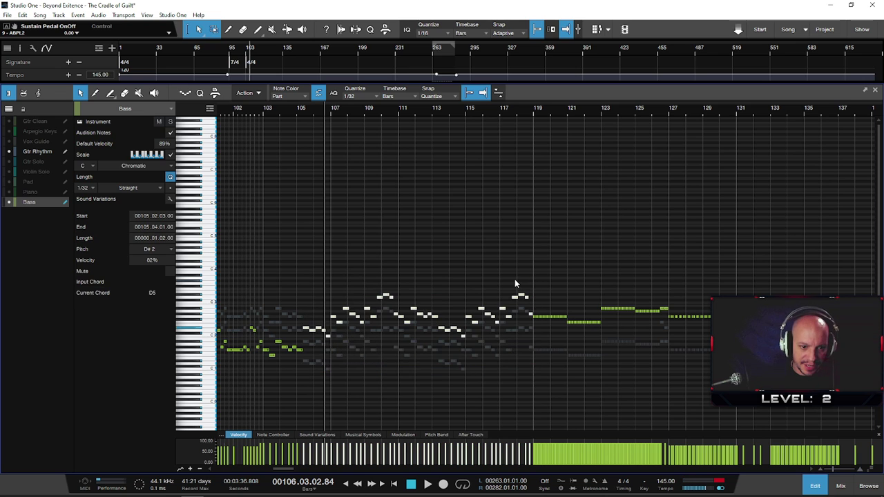
drag(305, 107, 355, 109)
click(280, 111)
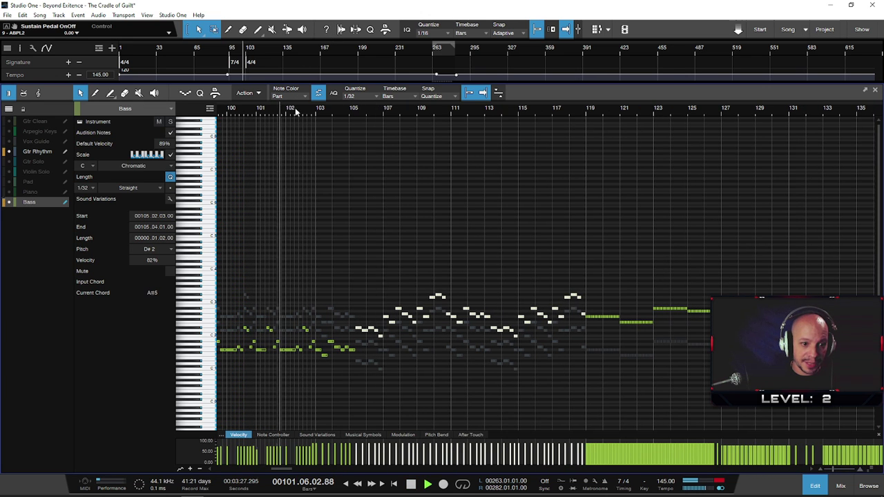
- Transpose the Bass notes from bar 103 to the start of bar 105 up one octave and listen through to bar 113
drag(367, 366, 321, 342)
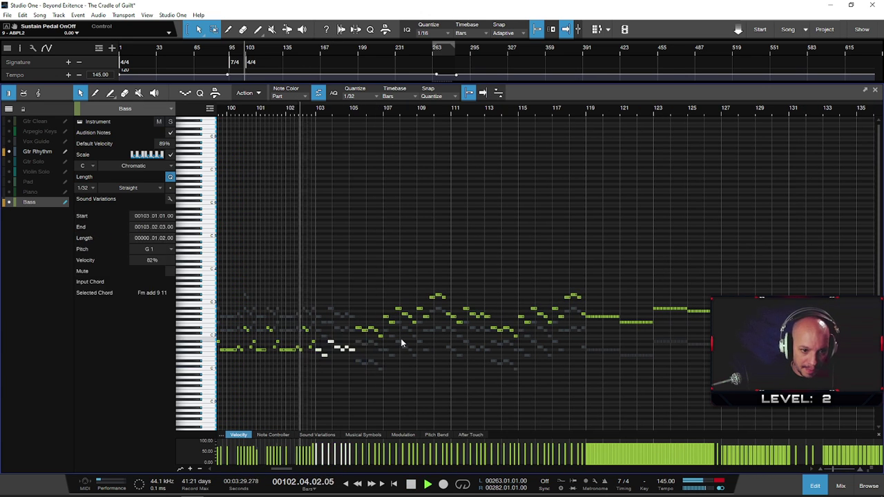
key(shift+Up)
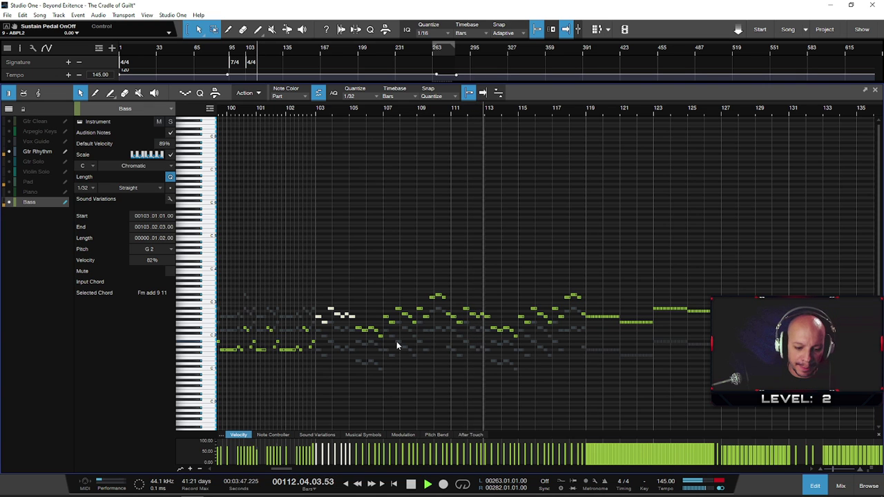
key(space)
drag(630, 112, 516, 97)
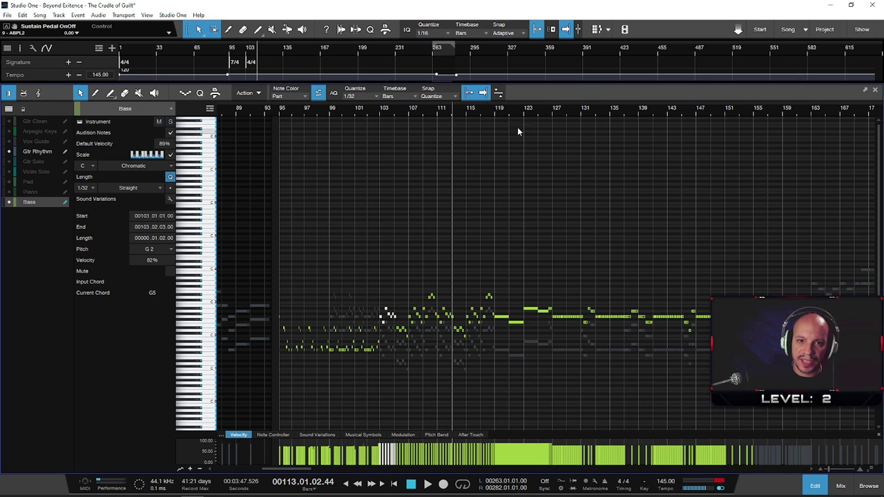
drag(523, 112, 497, 113)
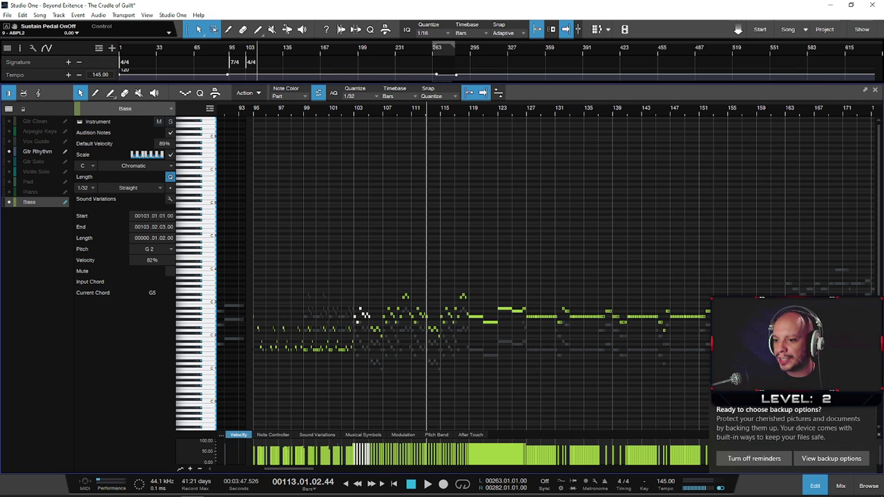
click(831, 459)
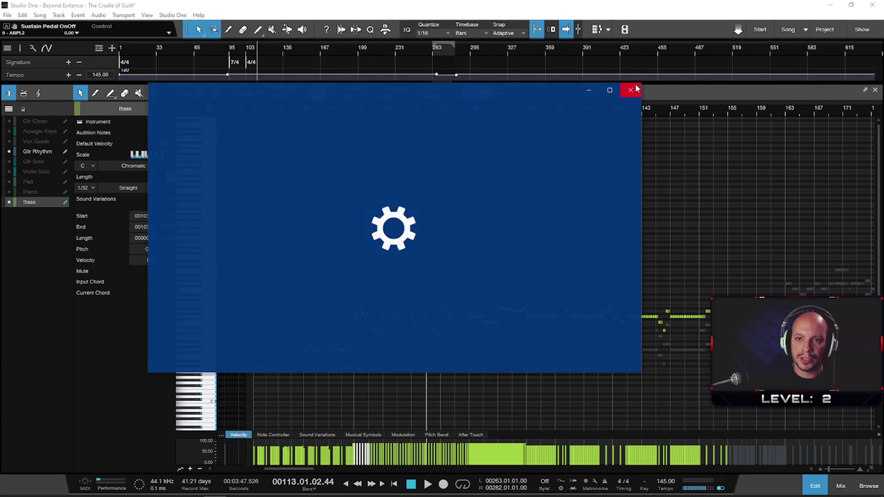
click(631, 90)
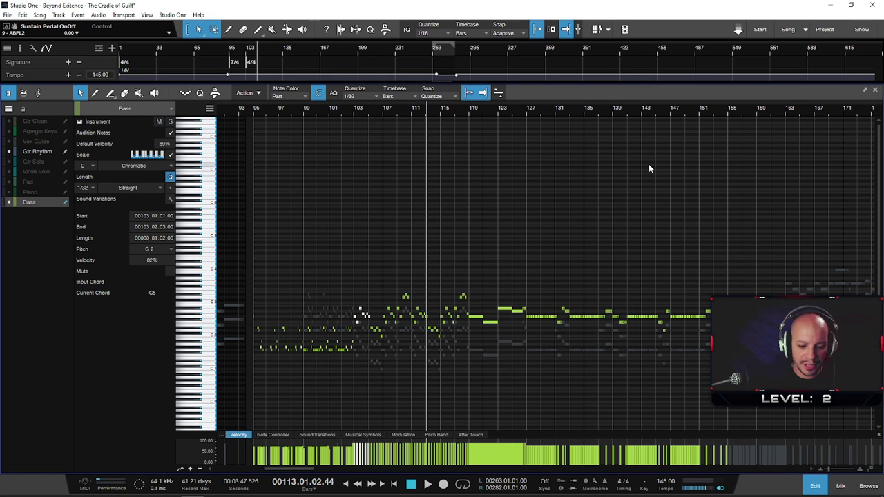
- Play the last section of the Bass line up to its final notes around bar 154
drag(752, 111, 640, 128)
click(305, 111)
key(space)
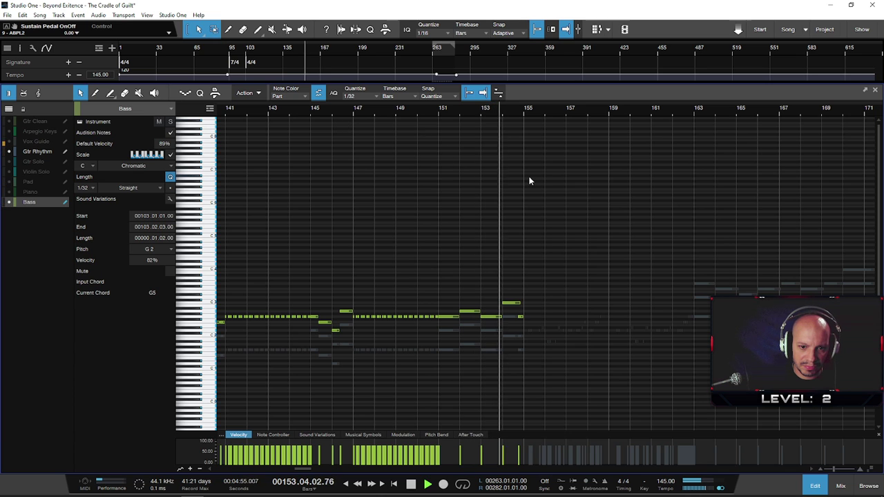
- Open the Vox Guide part for editing, transpose its notes from bar 200 to about bar 230 down one octave, and play from bar 199
click(875, 91)
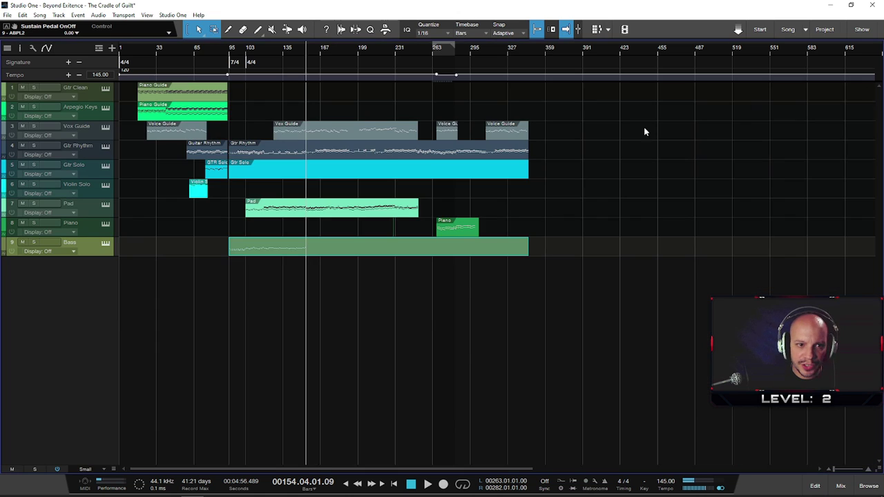
double_click(321, 133)
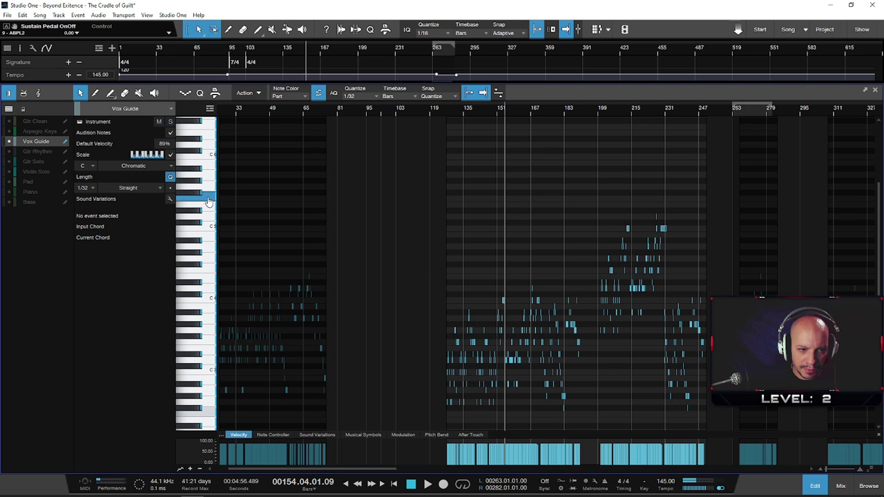
scroll(584, 392, down, 1)
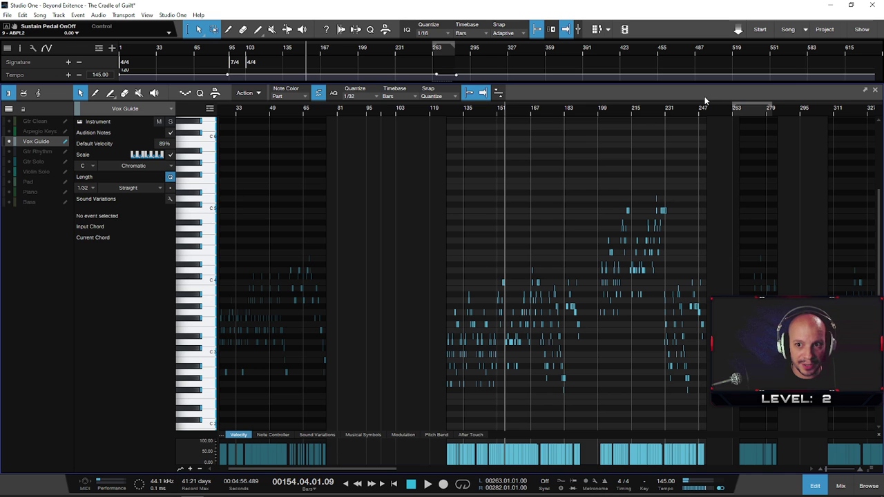
scroll(655, 315, up, 2)
scroll(655, 315, up, 2)
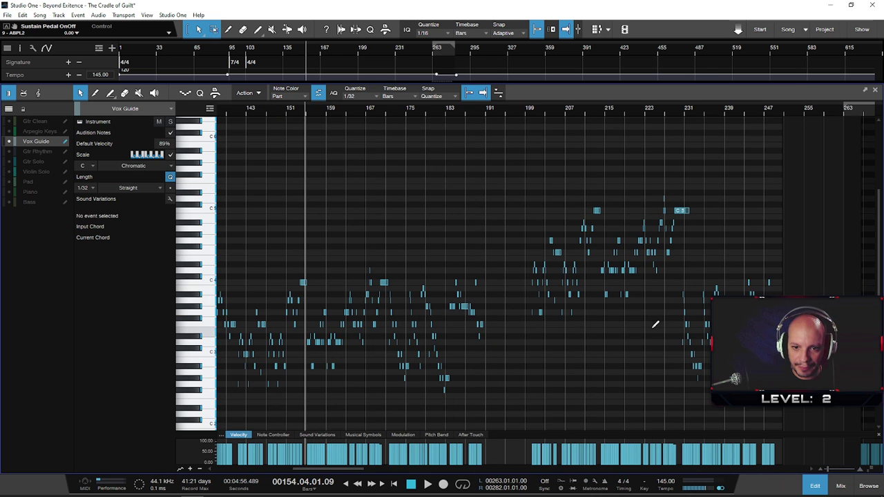
drag(510, 351, 678, 181)
key(shift+Down)
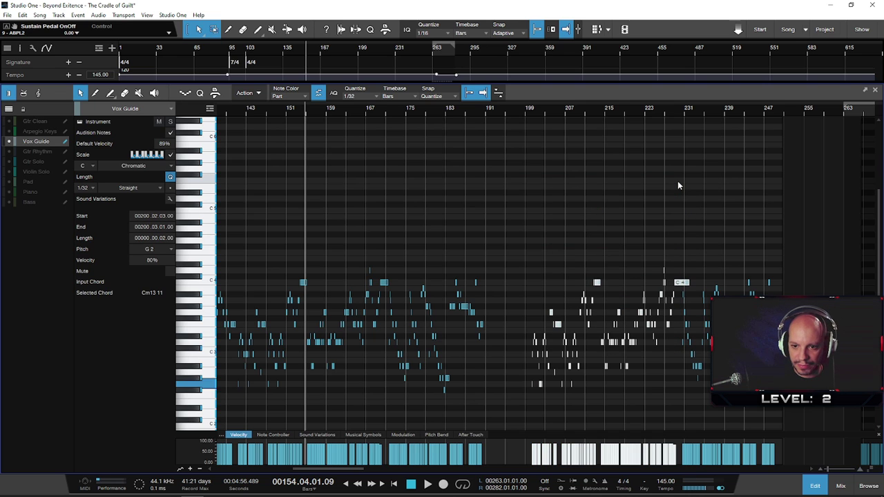
click(529, 118)
key(space)
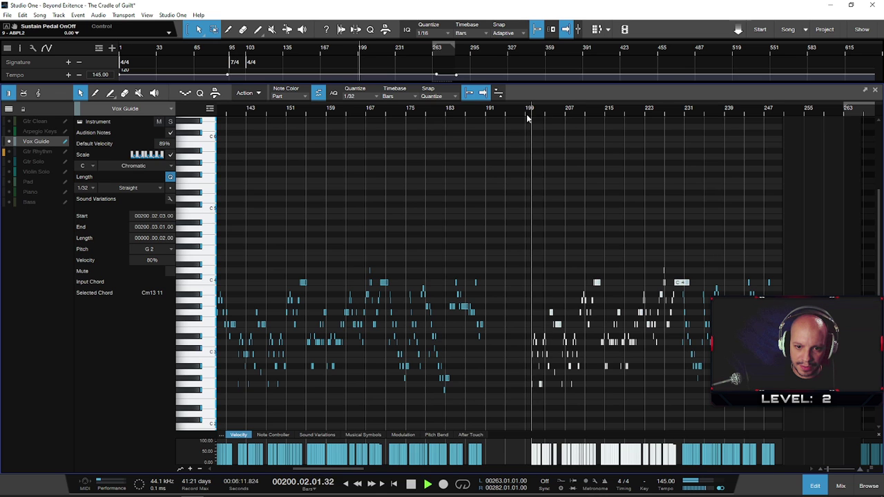
- Stop playback, close the Vox Guide part and open the Bass part for editing
key(space)
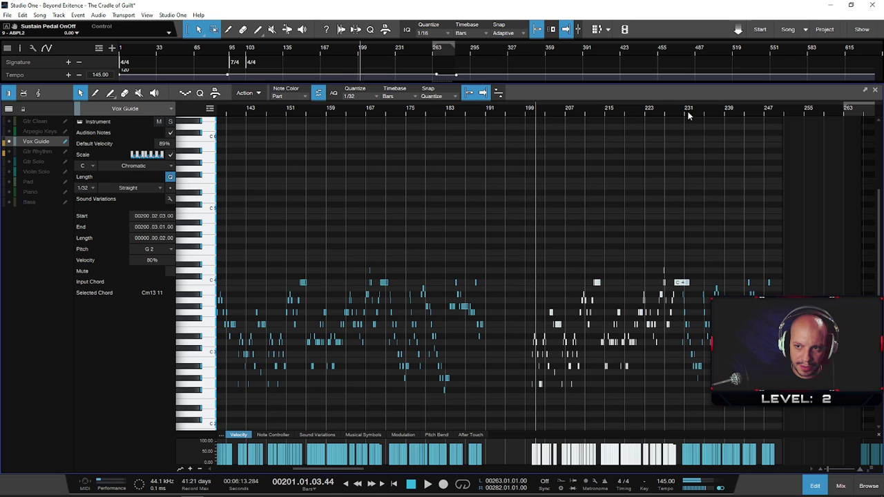
click(876, 91)
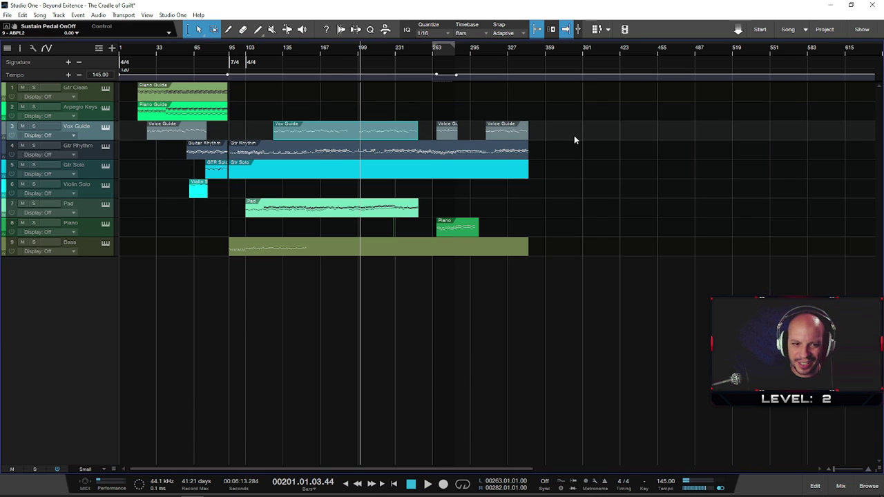
double_click(314, 250)
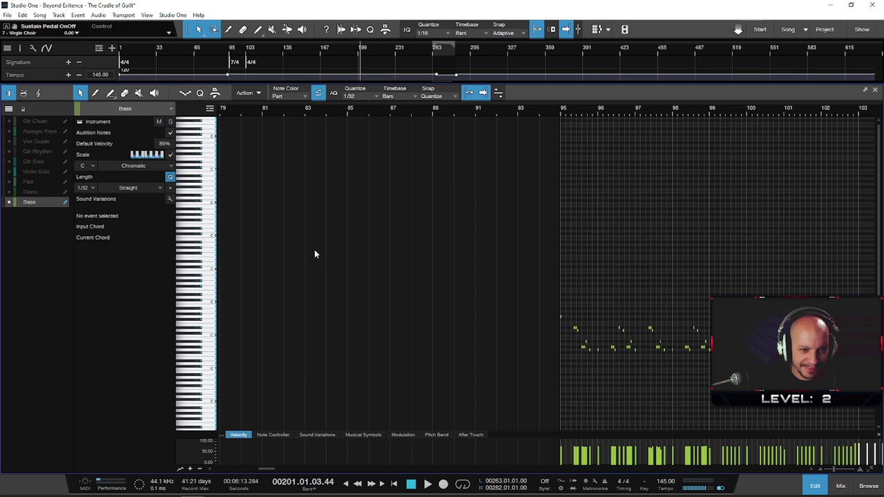
drag(643, 113, 249, 93)
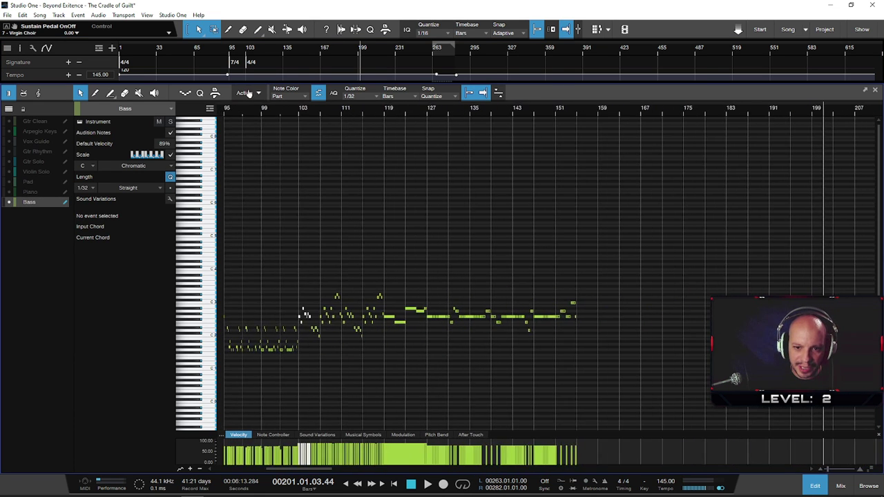
- Show the Gtr Rhythm notes alongside the Bass notes and make Gtr Rhythm the active part
click(9, 152)
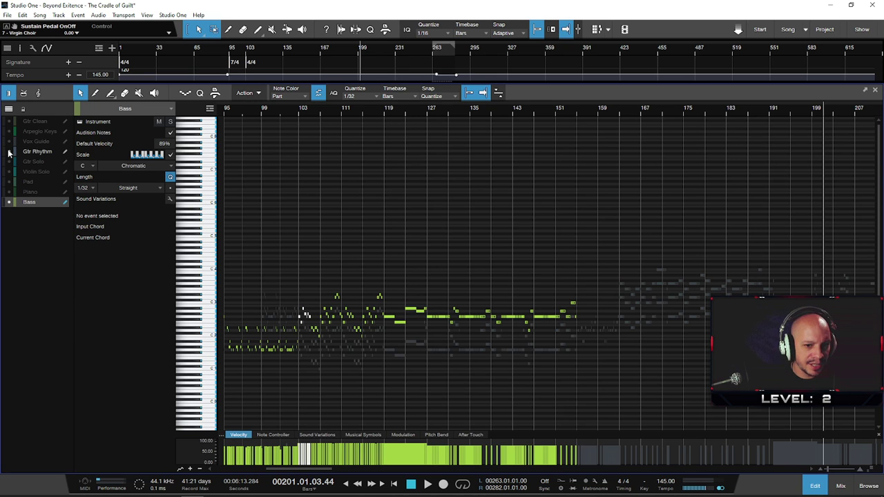
scroll(567, 298, up, 5)
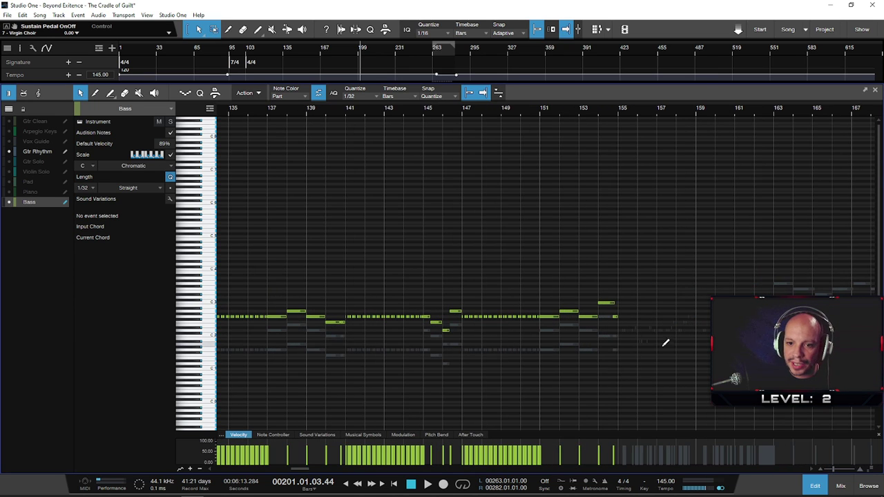
drag(746, 111, 482, 105)
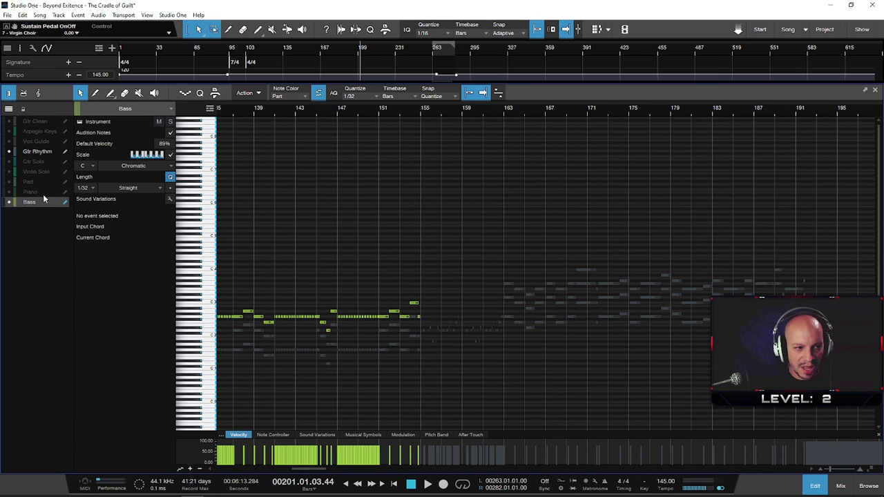
click(51, 152)
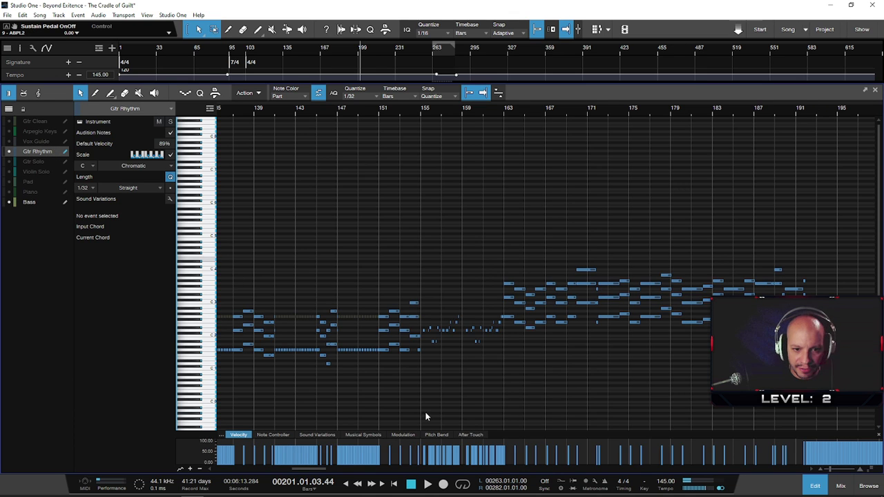
- Select the lowest line of Gtr Rhythm notes from bar 155 to about bar 186
scroll(442, 384, up, 3)
drag(402, 369, 712, 312)
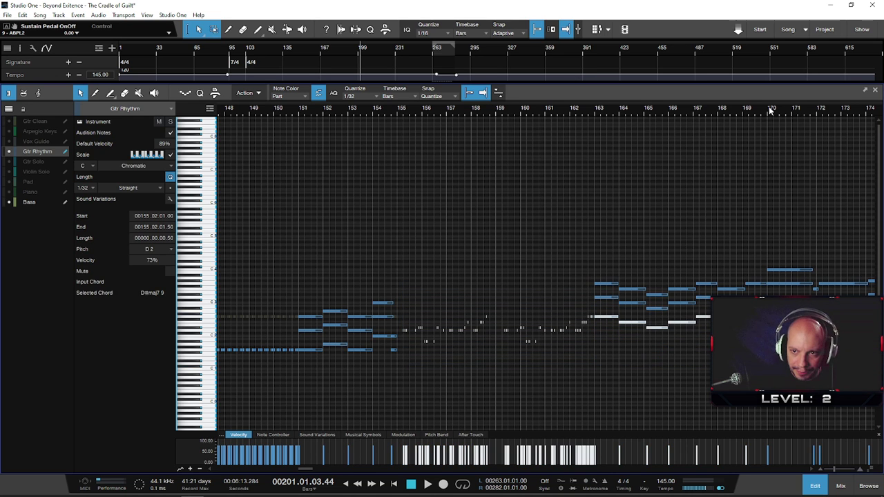
scroll(661, 110, right, 4)
drag(661, 111, 498, 112)
drag(519, 355, 718, 309)
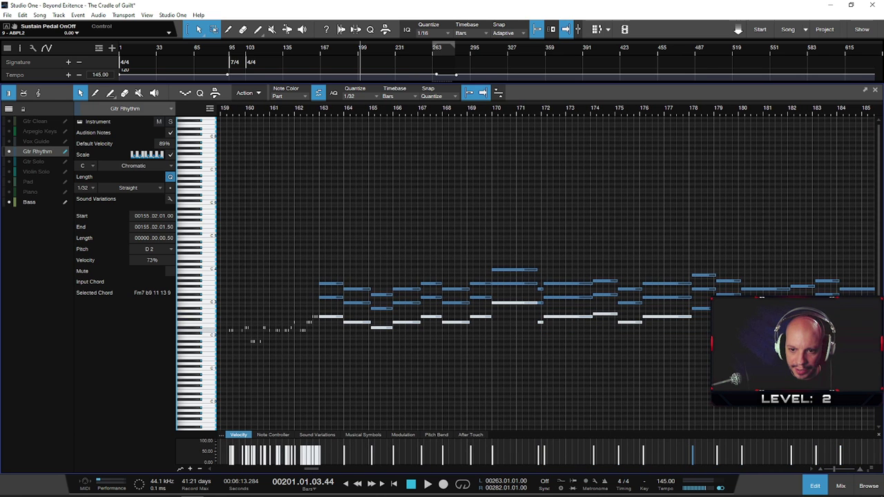
drag(730, 118, 342, 108)
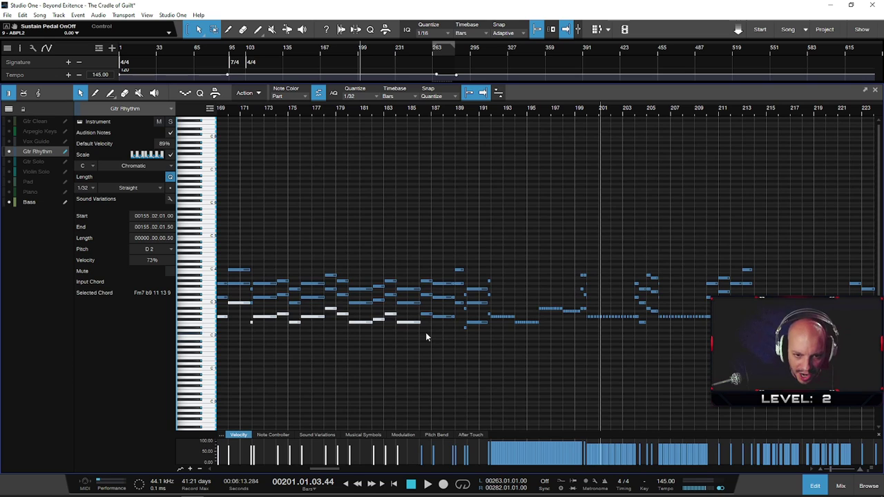
- Add the lowest Gtr Rhythm notes from about bar 187 to about bar 234 to the selection, including the short notes at bar 214
drag(444, 315, 445, 317)
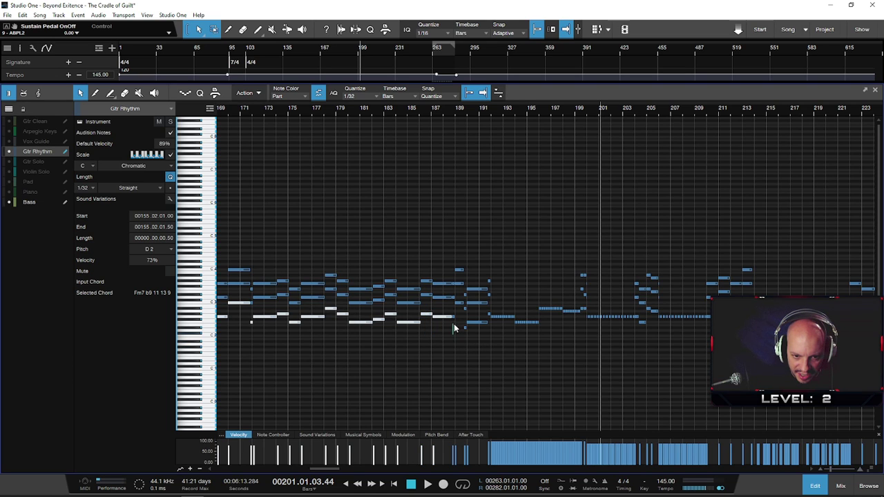
drag(512, 314, 711, 319)
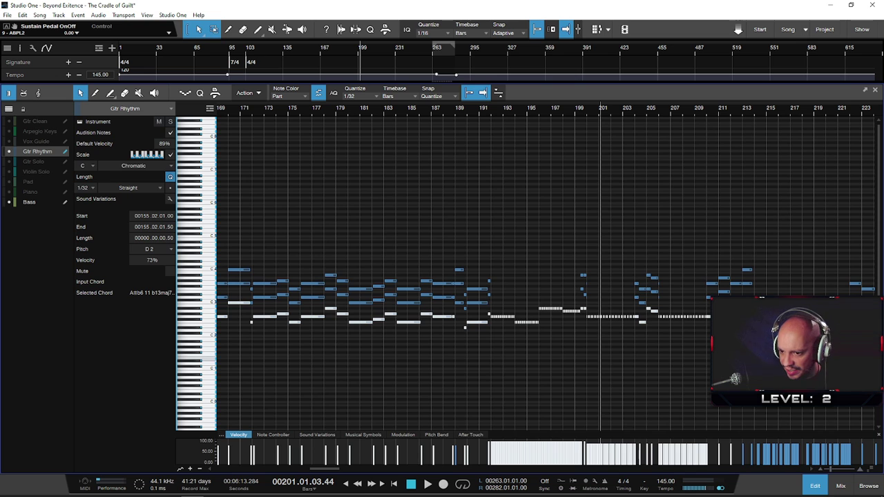
scroll(804, 125, right, 5)
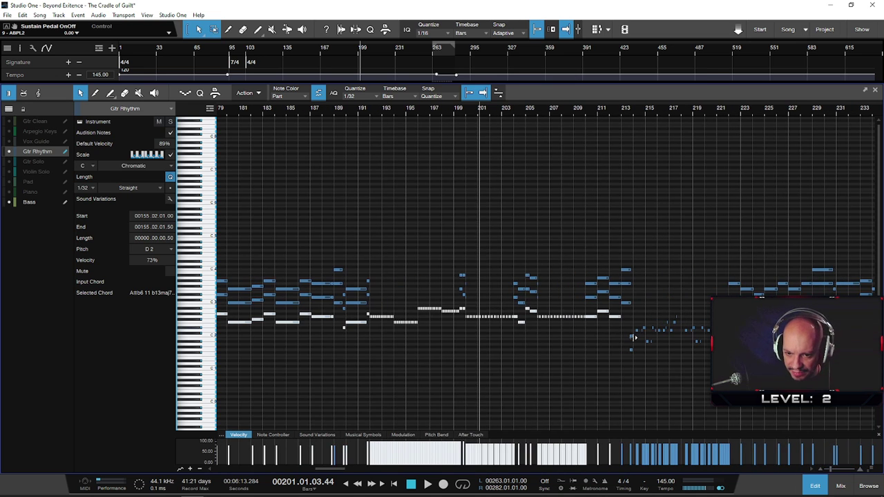
click(631, 349)
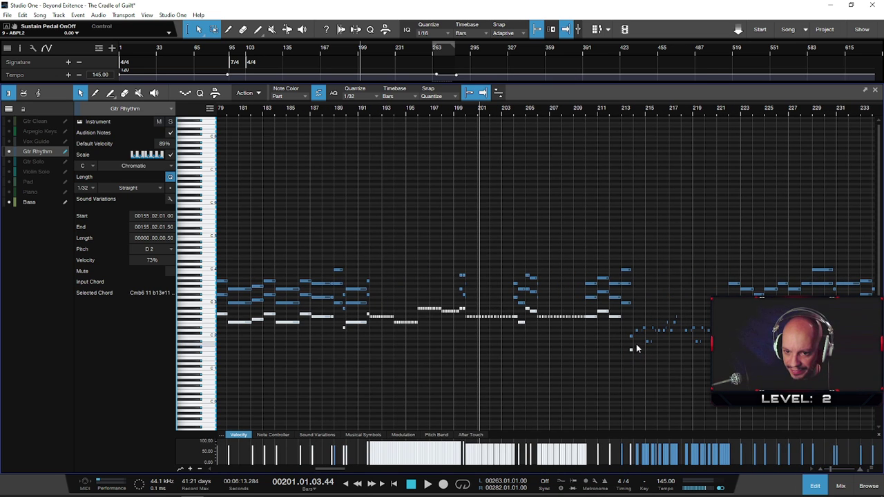
drag(636, 346, 733, 316)
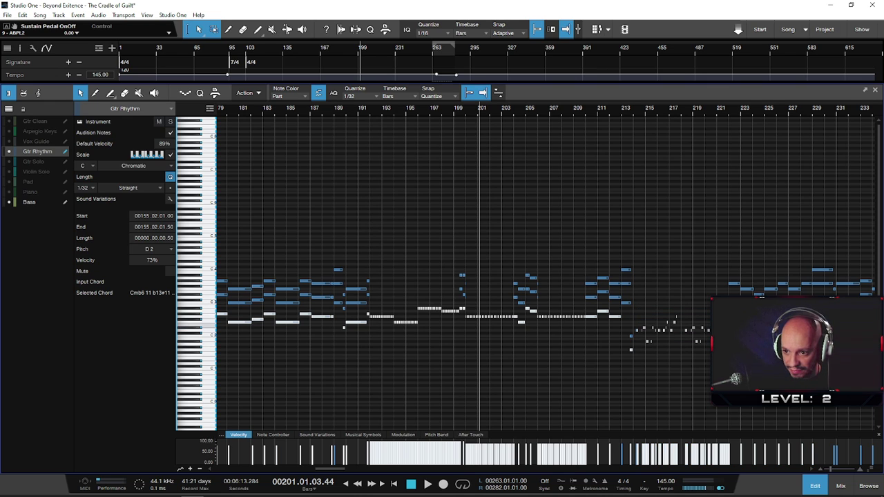
scroll(546, 270, right, 1)
scroll(683, 375, up, 5)
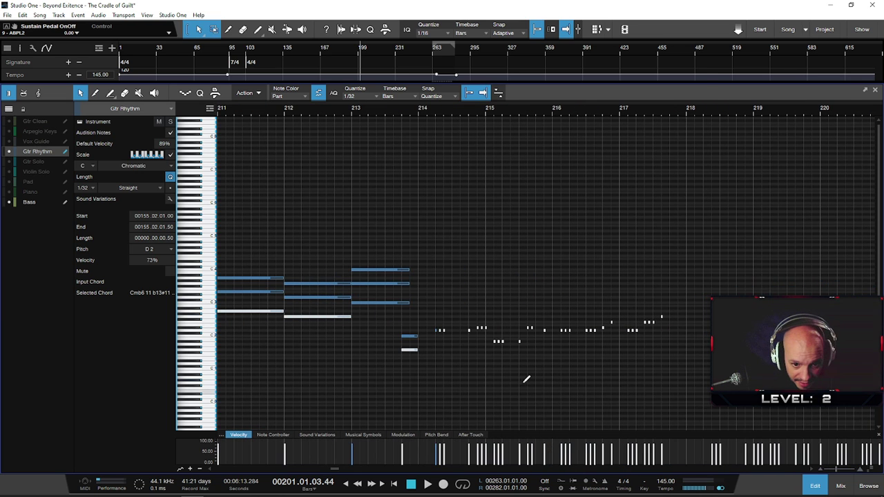
drag(429, 347, 439, 327)
- Extend the selection with the lowest Gtr Rhythm notes from about bar 235 to about bar 265
drag(852, 112, 165, 94)
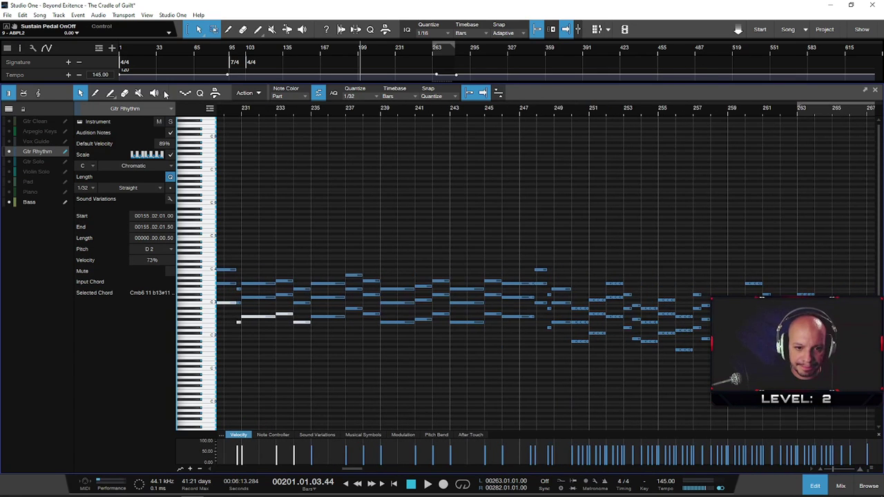
drag(318, 352, 543, 312)
drag(348, 326, 353, 309)
drag(564, 321, 547, 322)
shift+click(538, 304)
drag(569, 350, 710, 337)
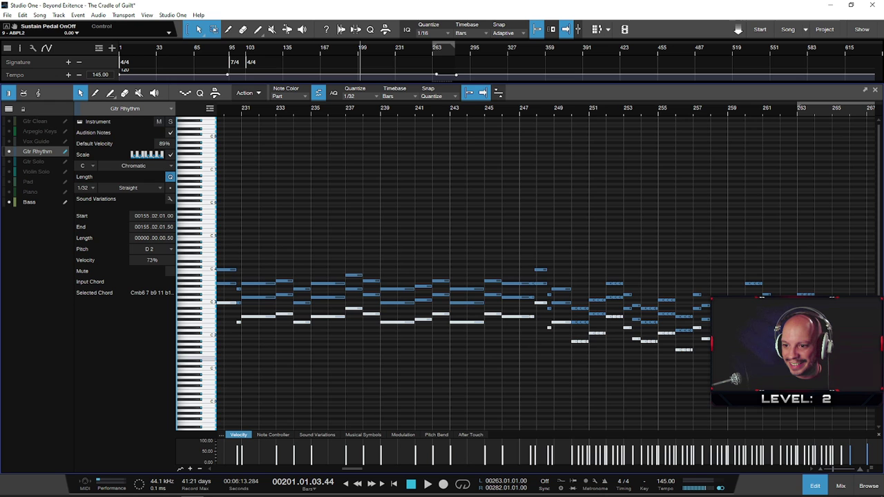
- Try to continue the selection of the lowest Gtr Rhythm notes from about bar 266 past bar 282
scroll(855, 115, down, 3)
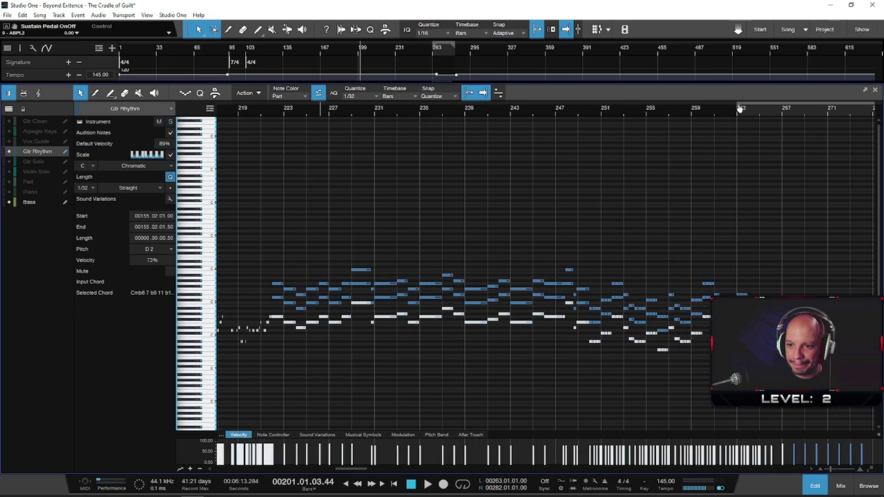
drag(640, 384, 608, 353)
drag(666, 376, 644, 357)
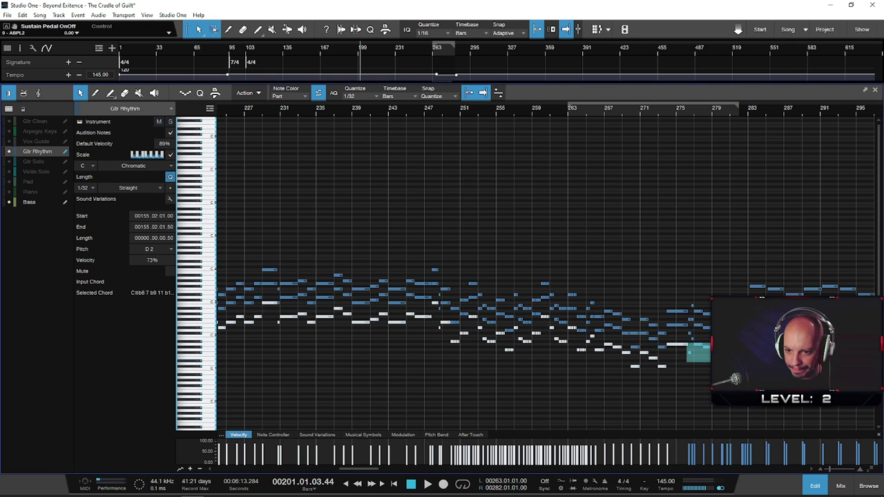
drag(700, 342, 702, 349)
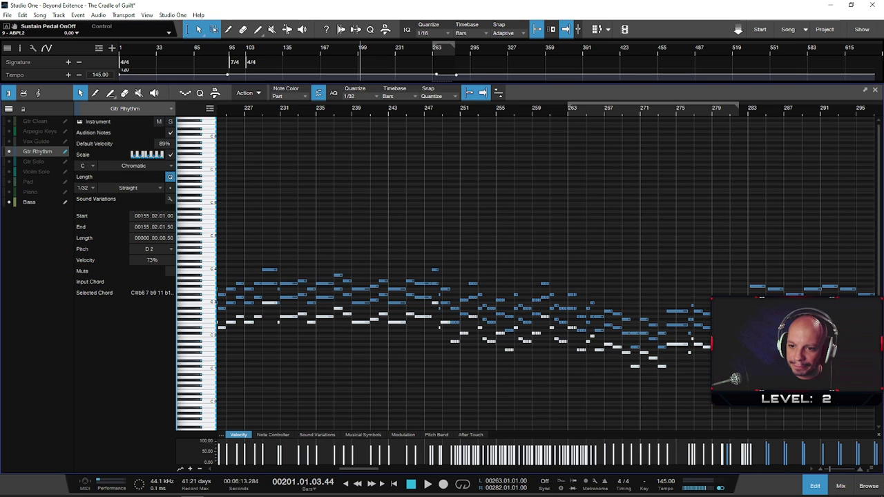
click(770, 369)
drag(772, 377, 770, 377)
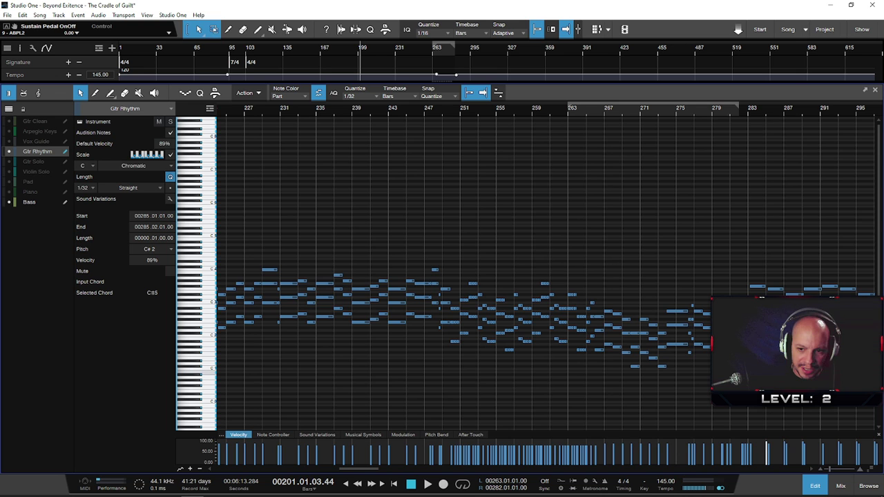
- With Gtr Rhythm as the active part, reselect its lowest notes from bar 155 to about bar 195
scroll(389, 387, down, 5)
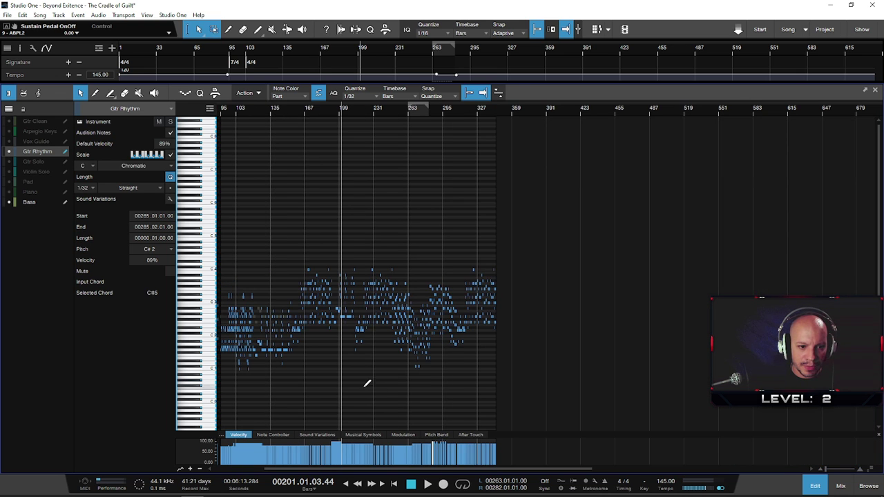
scroll(259, 376, up, 6)
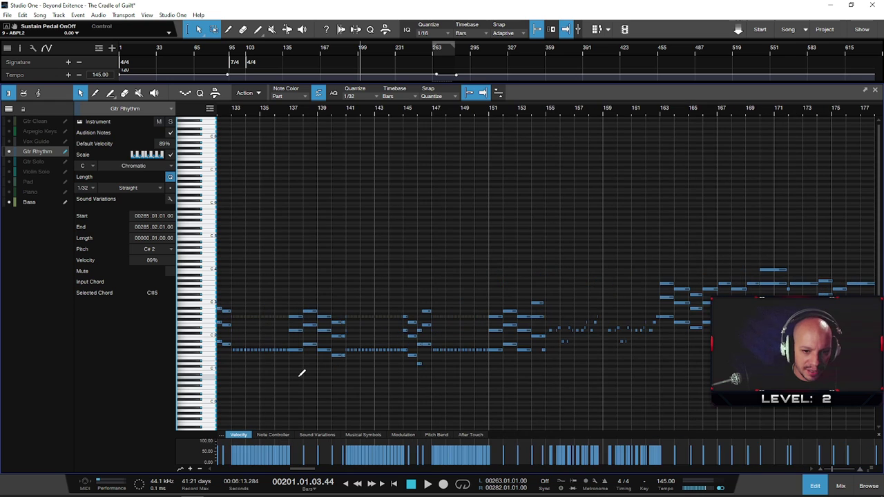
click(49, 200)
click(44, 153)
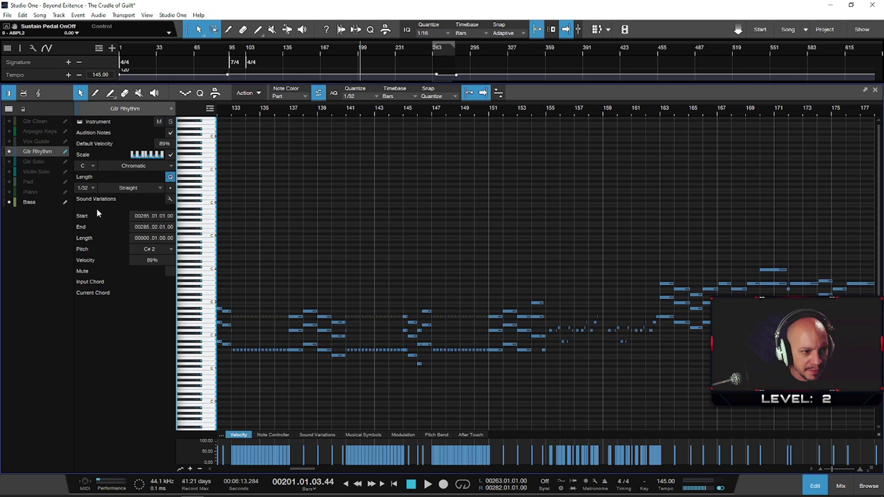
click(31, 201)
click(40, 154)
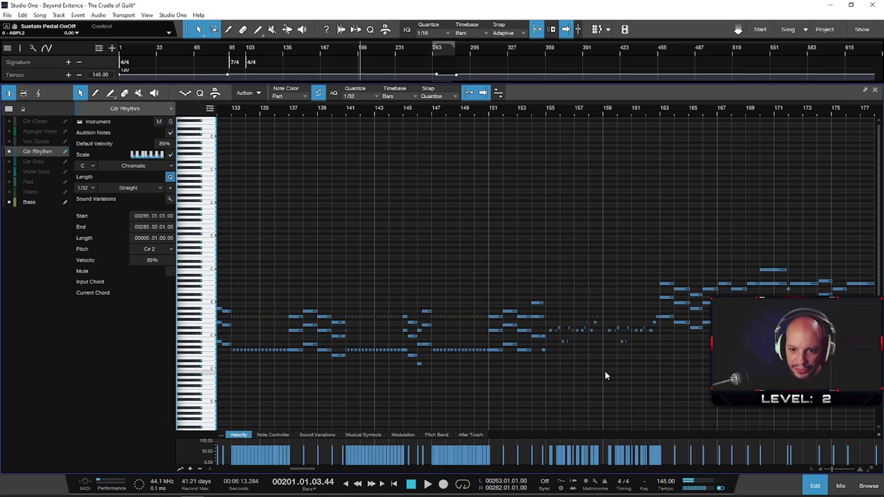
drag(550, 357, 712, 310)
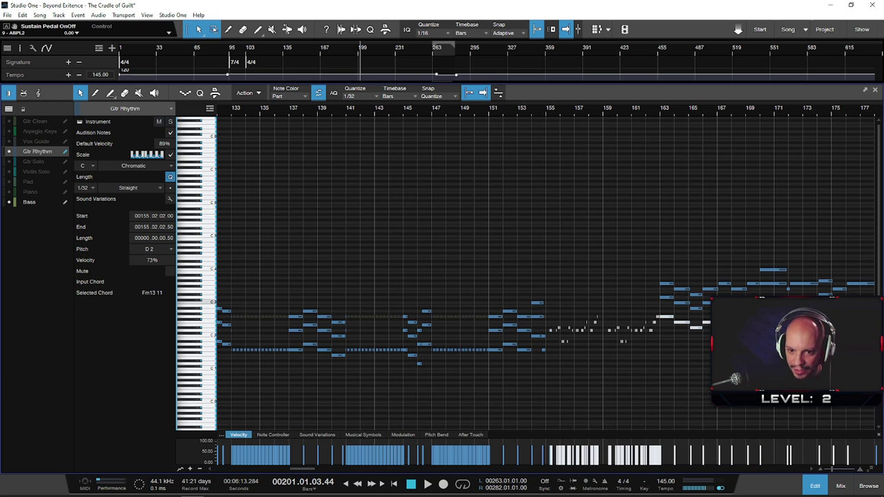
scroll(827, 110, right, 5)
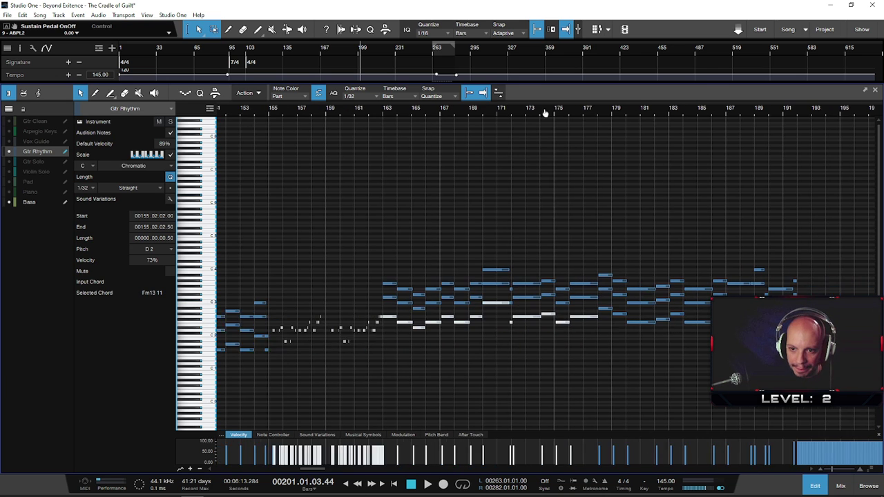
drag(559, 339, 711, 311)
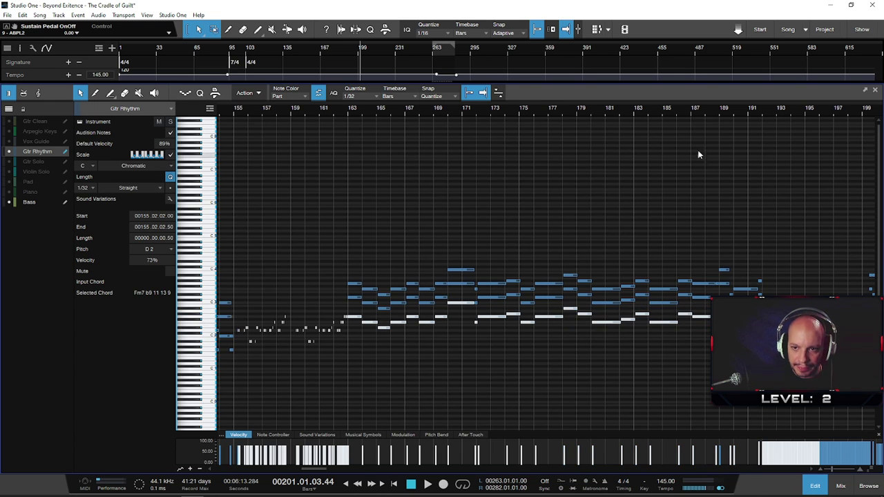
- Extend the selection with the lowest Gtr Rhythm notes from about bar 195 to about bar 224
drag(733, 113, 548, 96)
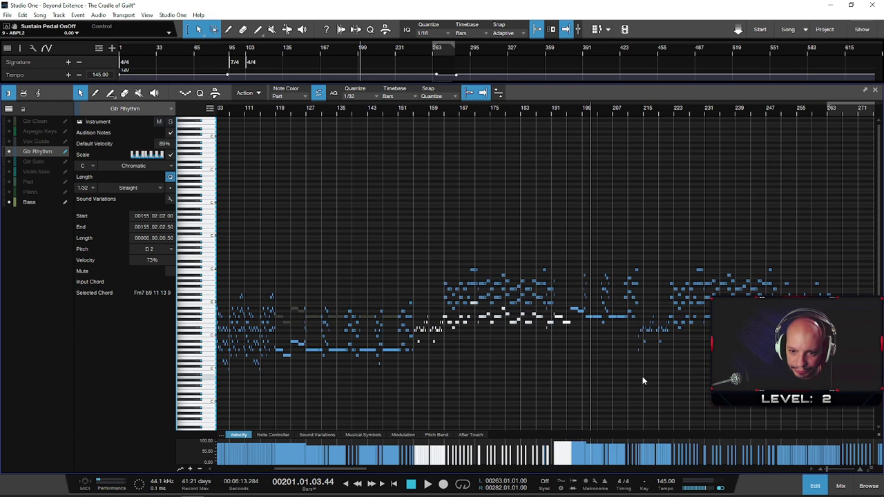
scroll(612, 361, up, 5)
drag(611, 351, 474, 302)
drag(611, 330, 711, 312)
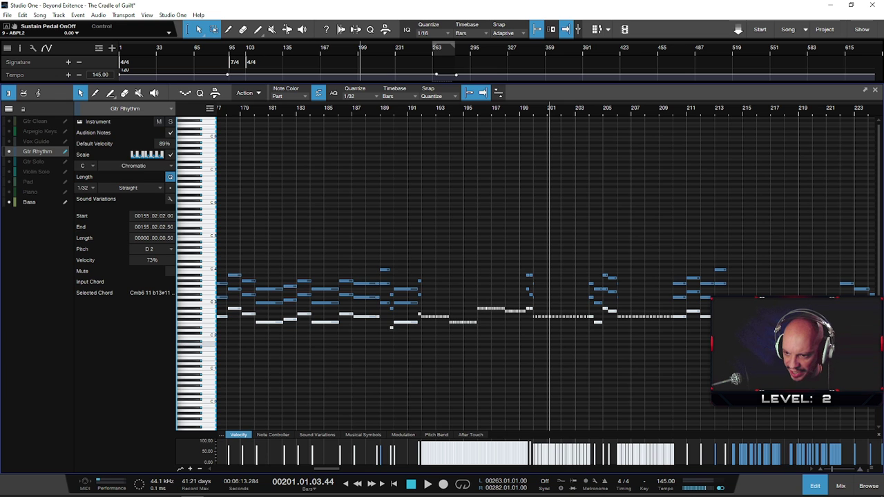
scroll(546, 270, right, 1)
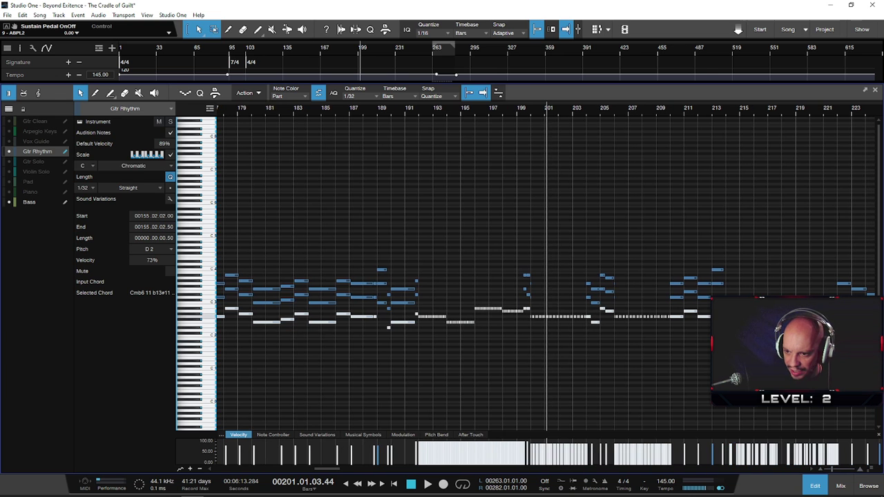
scroll(851, 117, right, 10)
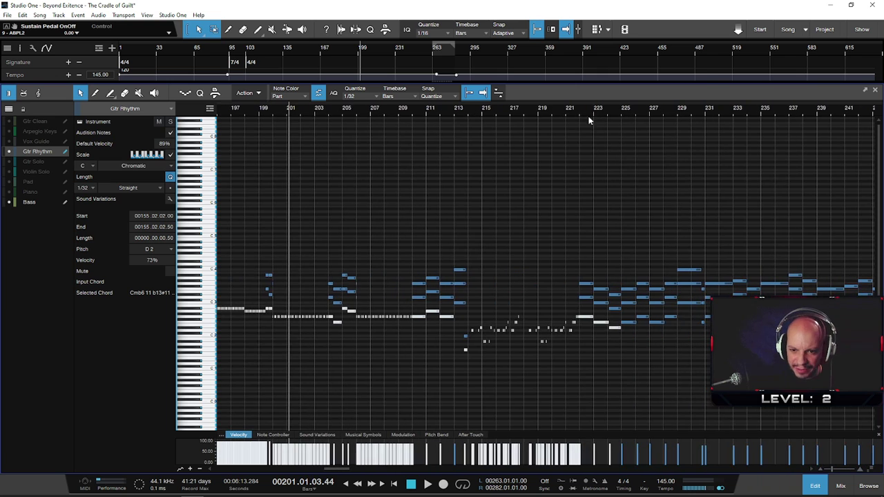
- Add the lowest Gtr Rhythm notes from about bar 225 to about bar 254 to the selection
drag(625, 345, 719, 311)
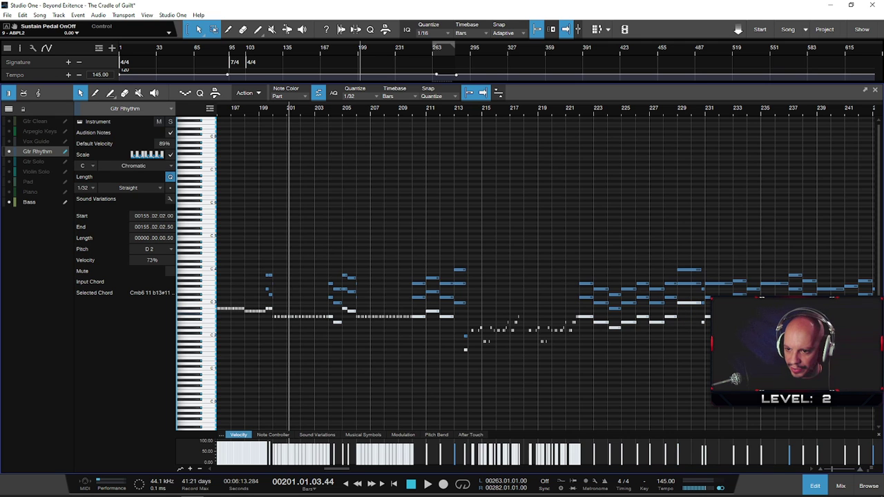
scroll(506, 276, down, 4)
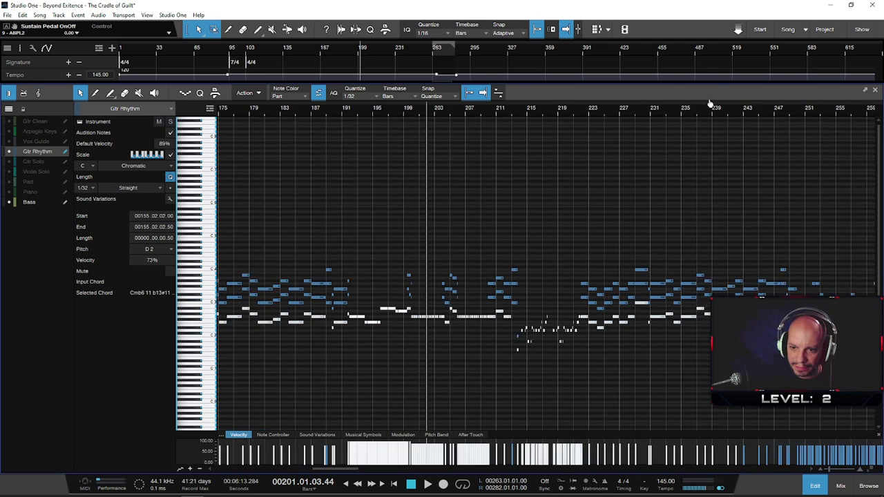
drag(675, 336, 707, 318)
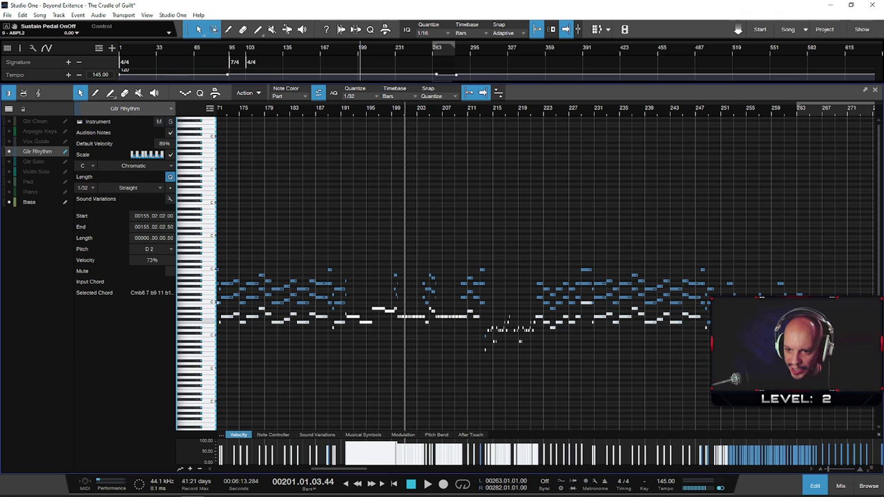
key(z)
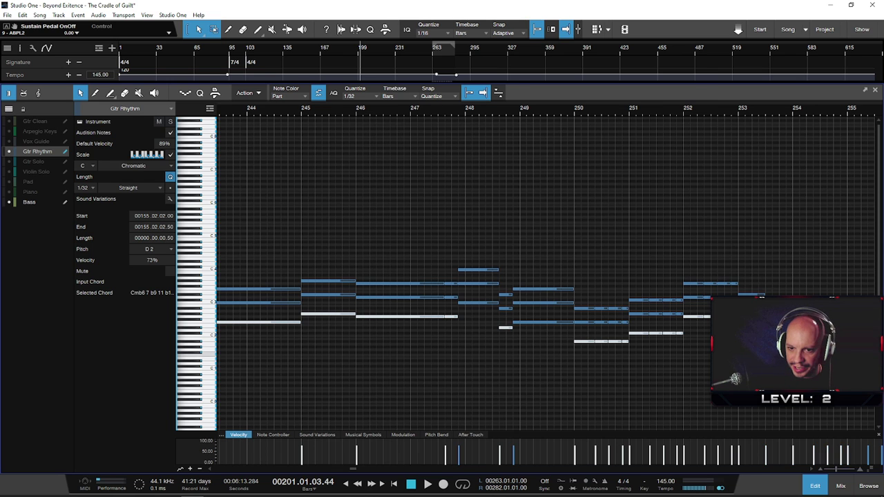
key(z)
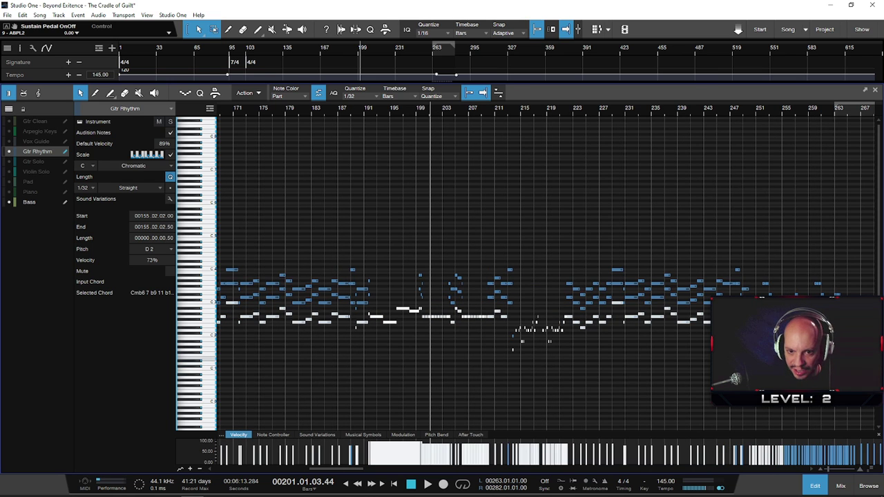
- Extend the selection along the descending lowest Gtr Rhythm notes from about bar 255 to bar 280
drag(836, 110, 615, 113)
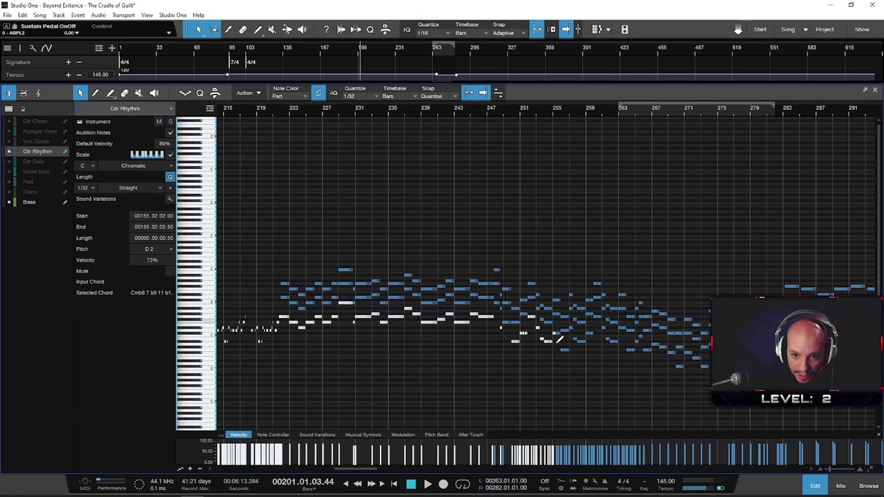
scroll(551, 350, up, 3)
drag(546, 353, 619, 338)
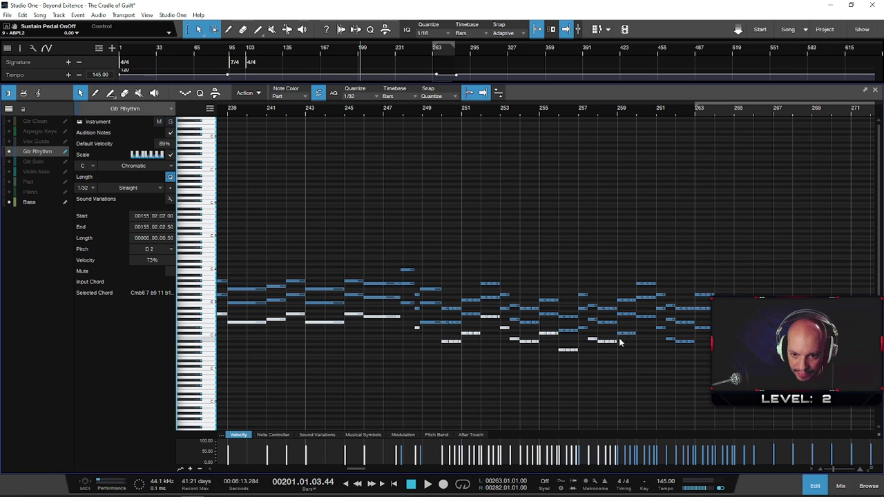
click(626, 333)
click(654, 320)
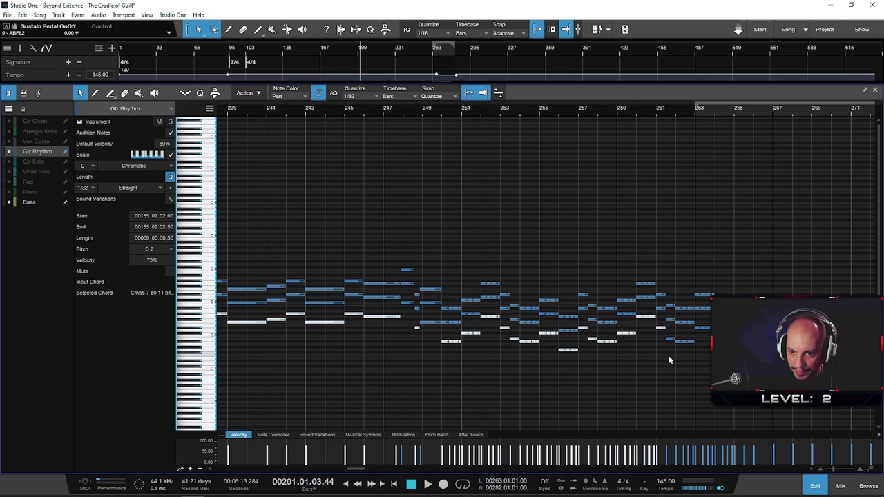
drag(689, 343, 709, 314)
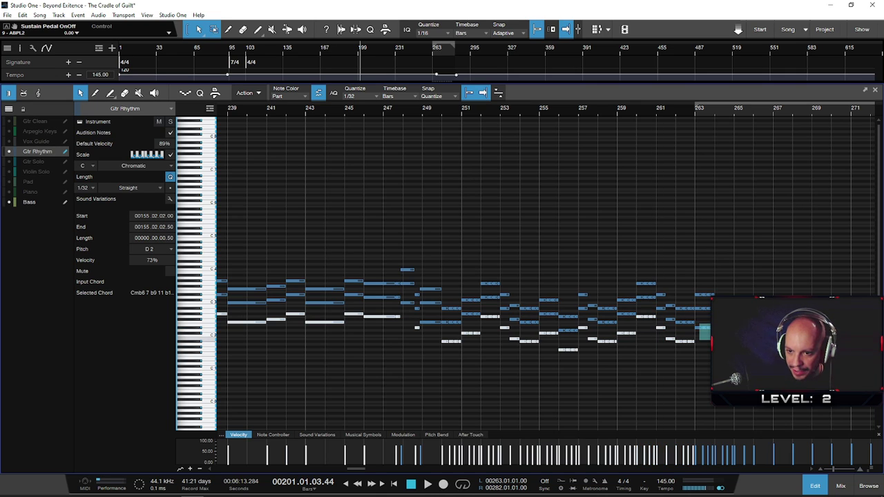
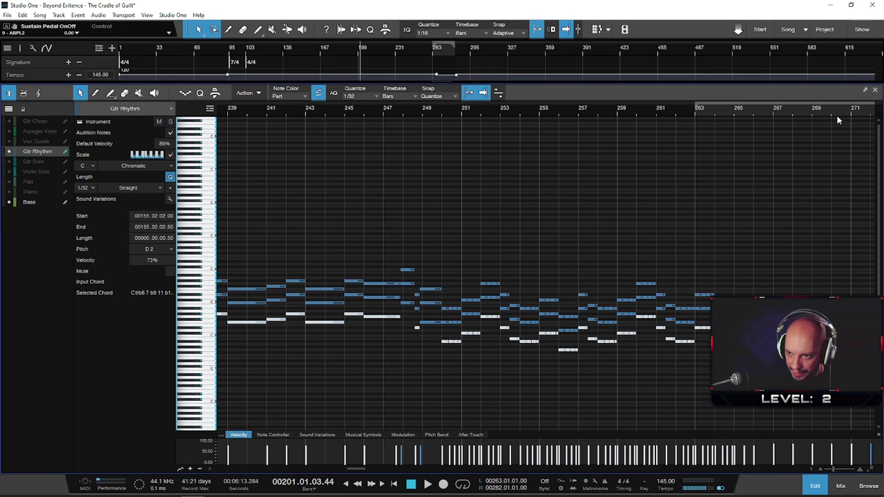
drag(837, 110, 572, 111)
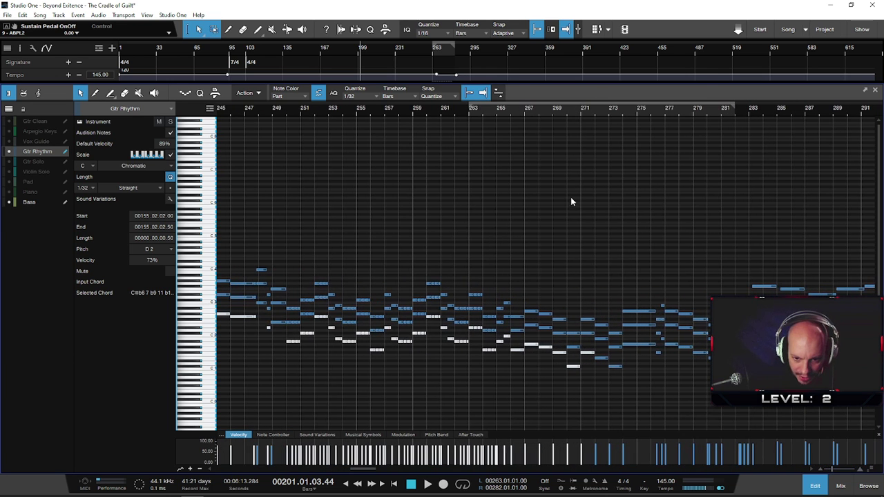
drag(619, 374, 702, 350)
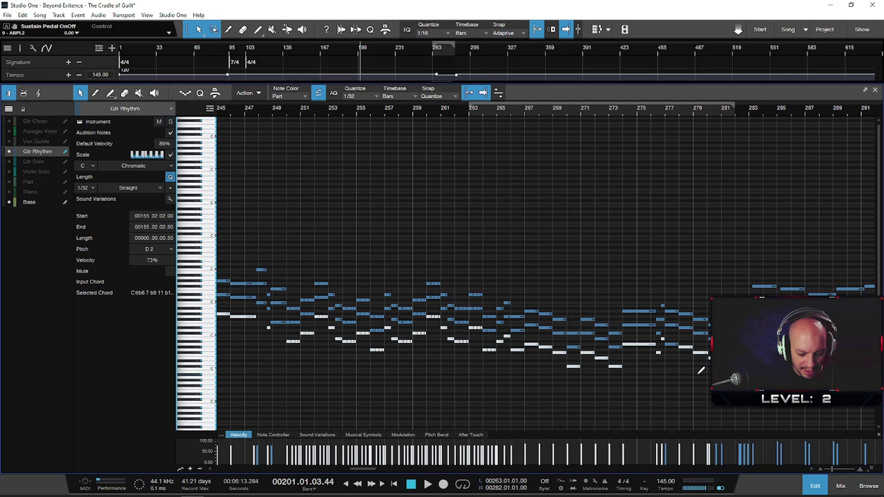
- Paste the selected lowest Gtr Rhythm notes into the Bass part at 155.02.01.00
click(31, 202)
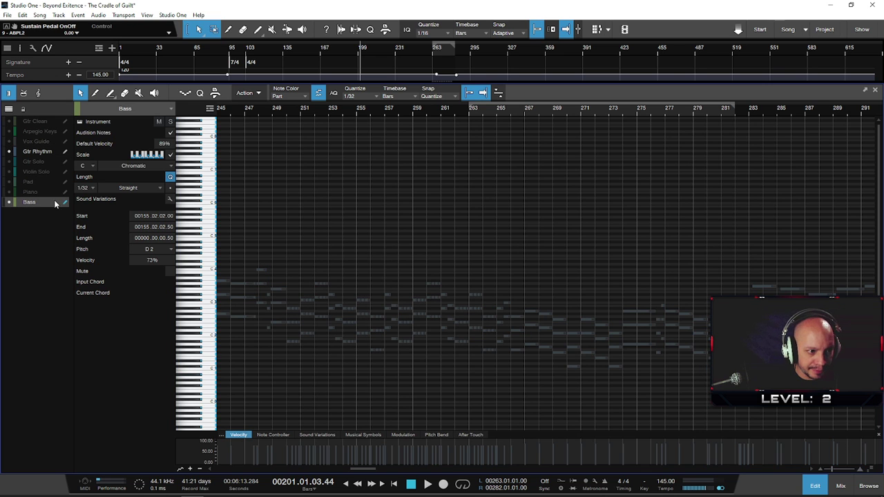
key(w)
key(w)
key(w)
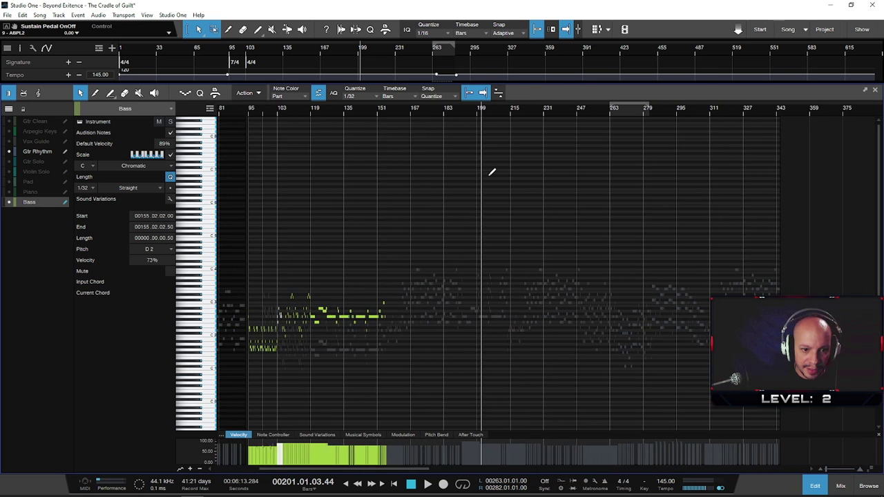
key(e)
key(e)
key(e)
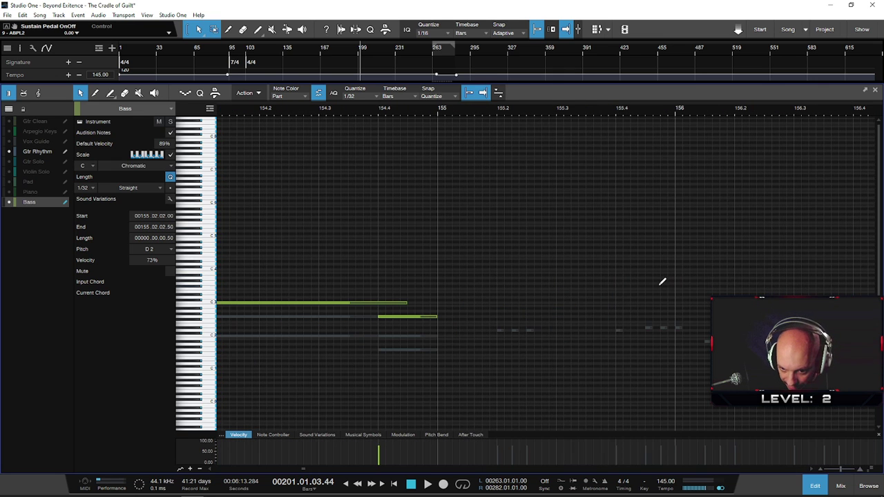
click(498, 115)
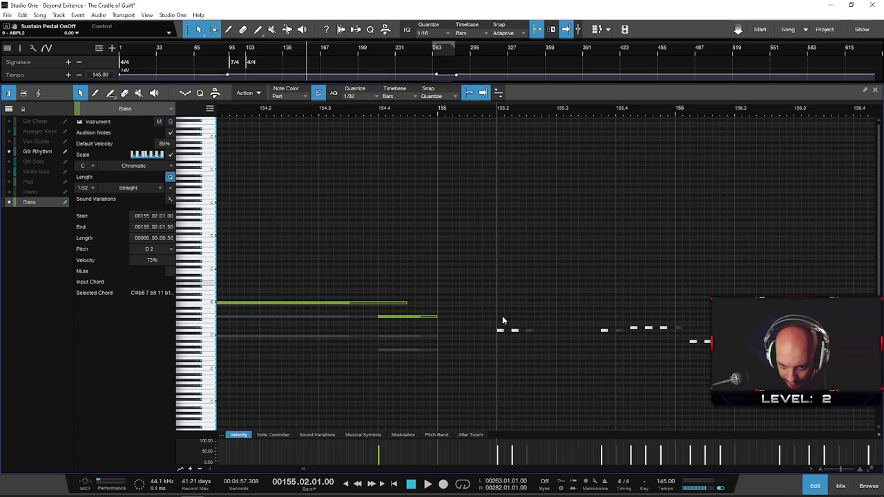
- Line up the pasted Bass notes with the guitar originals and add the missing D 2 note at 155.02.01.00
click(516, 333)
key(Delete)
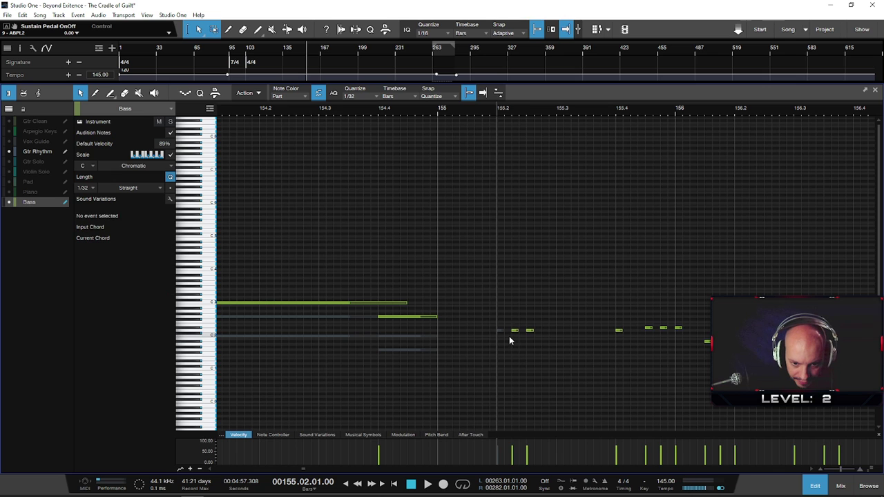
double_click(522, 331)
drag(523, 330, 502, 332)
ctrl+scroll(641, 359, down, 10)
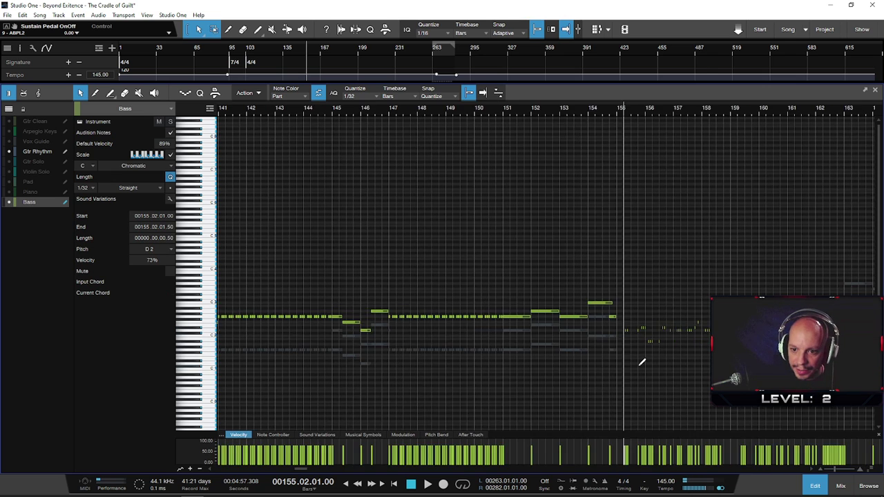
- Place the playhead at 280.02.02.00, near the end of the pasted Bass notes
drag(835, 117, 71, 110)
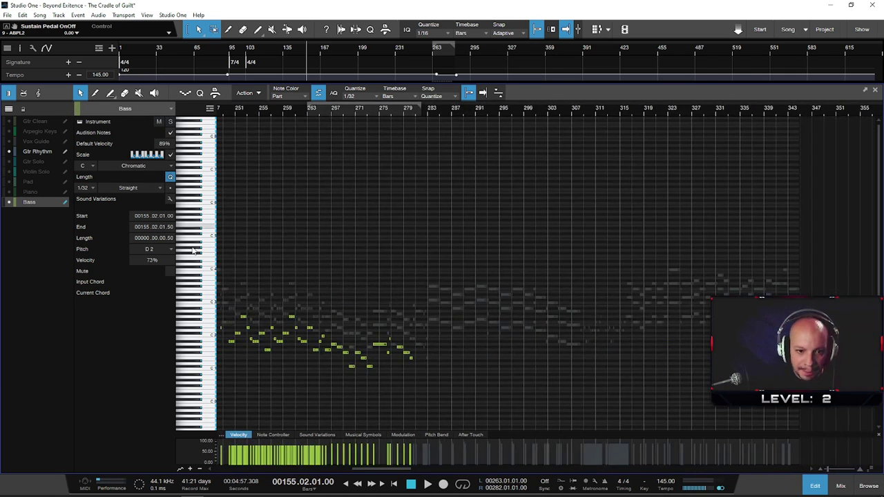
ctrl+scroll(375, 395, up, 4)
click(465, 115)
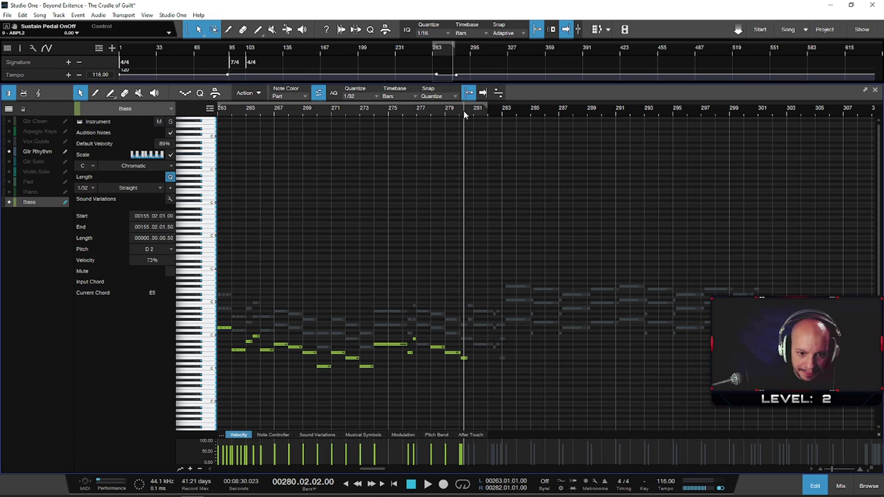
- Make Gtr Rhythm the active part and select its lowest notes from 280.03.03 to about bar 308
click(54, 154)
drag(474, 339, 722, 324)
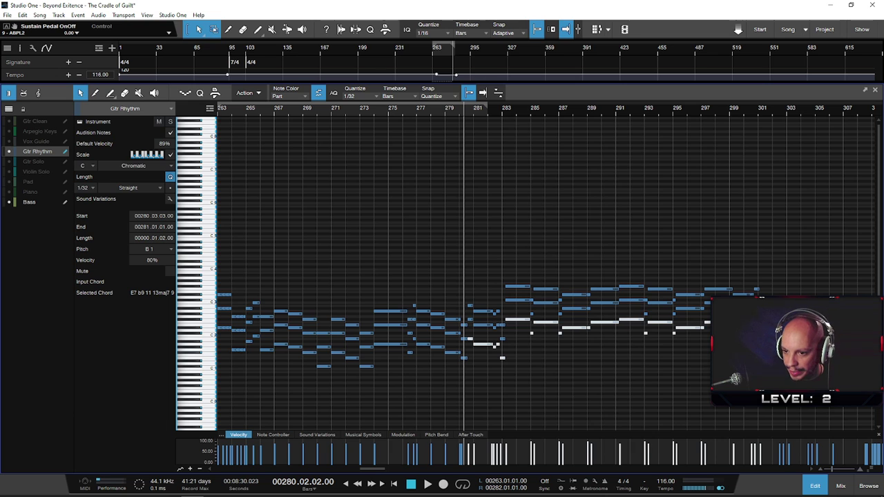
shift+click(784, 321)
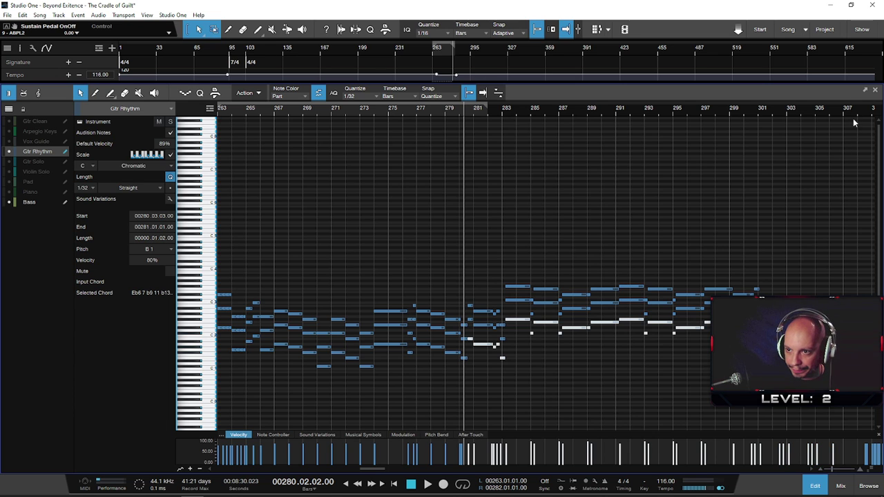
- Add the short Gtr Rhythm notes from bar 308 to about the end of bar 312 to the selection
key(w)
key(e)
key(e)
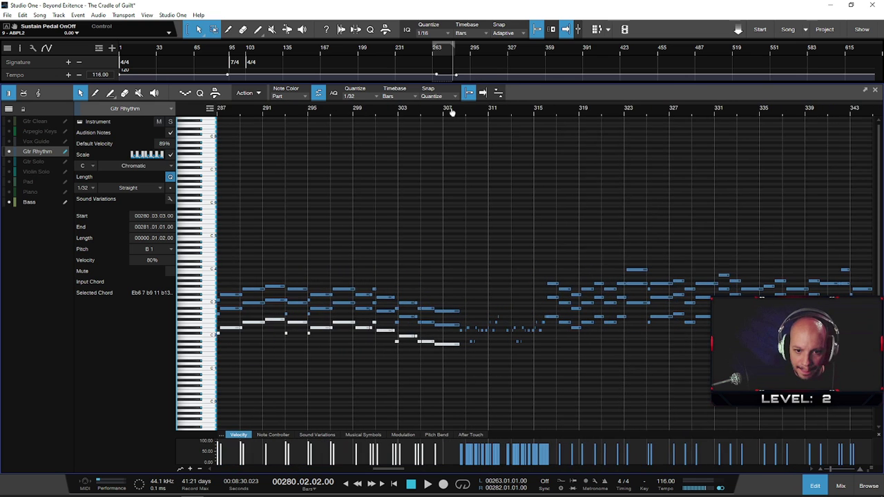
key(e)
key(e)
key(e)
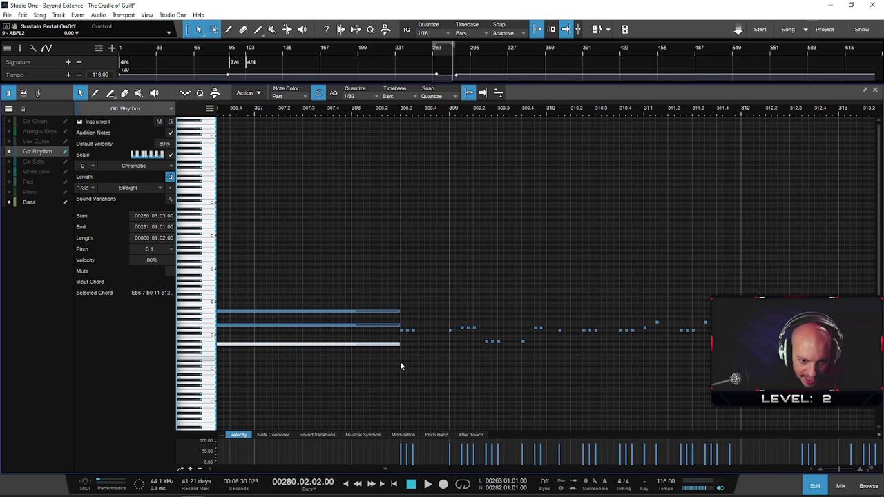
drag(405, 359, 833, 283)
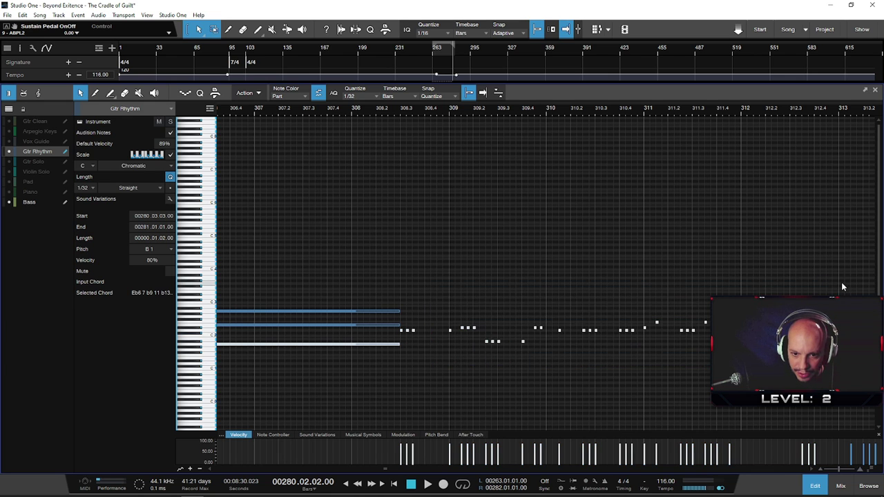
- Extend the selection with the remaining short notes and the lowest Gtr Rhythm notes from bar 313 to about bar 320
key(w)
key(w)
key(w)
key(e)
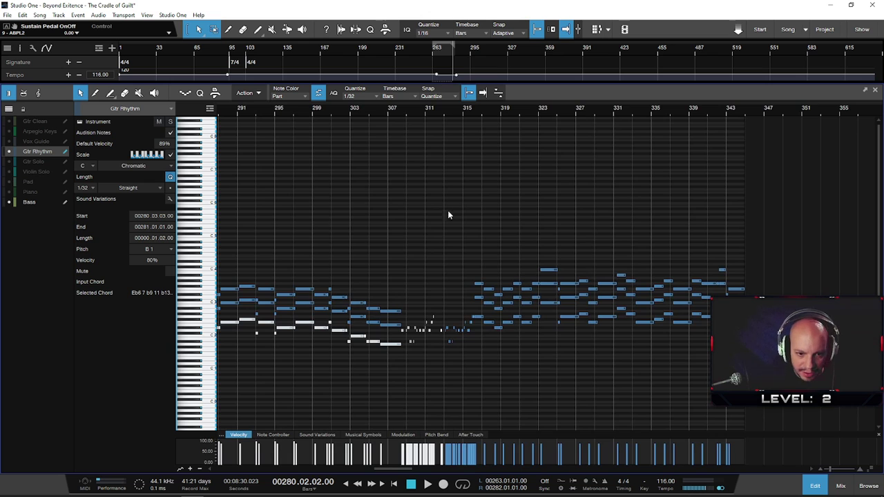
key(e)
key(e)
drag(460, 371, 732, 316)
- Add the lowest Gtr Rhythm notes from about bar 321 to bar 343, including the higher long note at bar 323
key(w)
key(w)
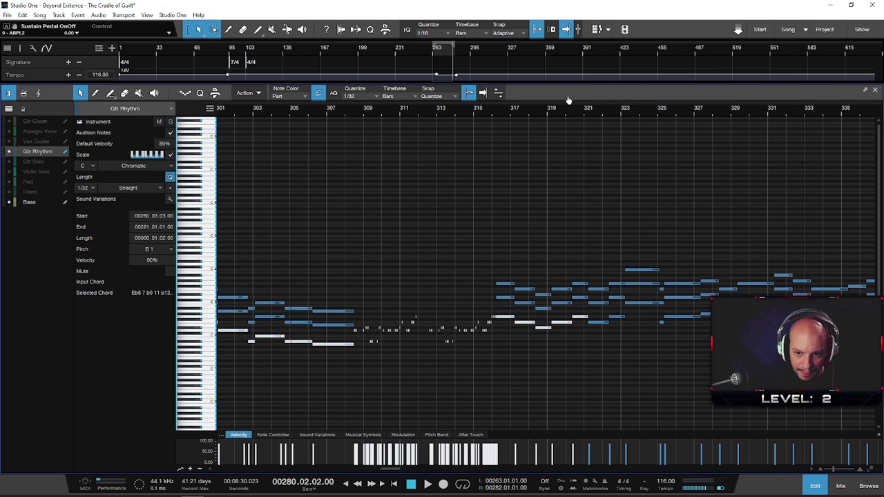
drag(588, 354, 712, 310)
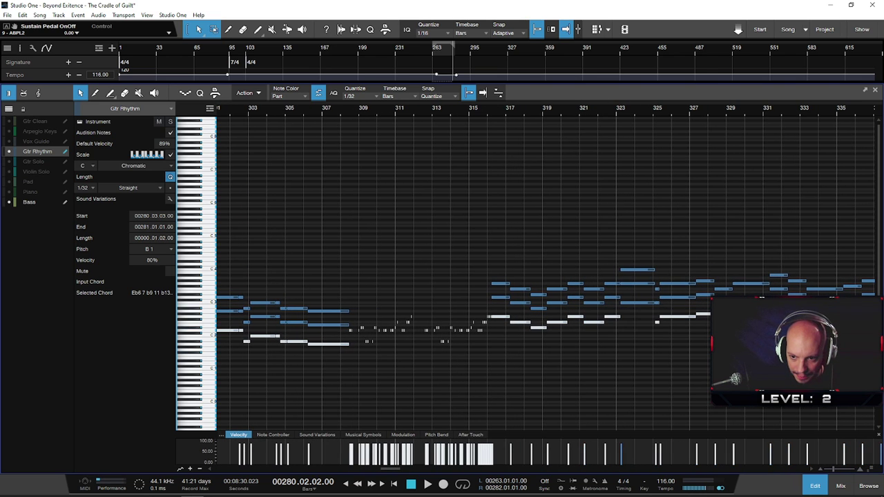
shift+click(637, 302)
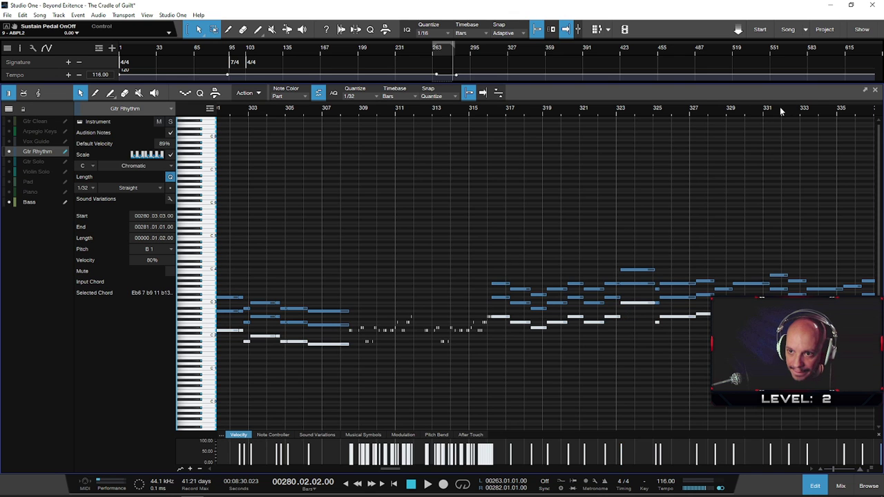
key(w)
drag(545, 339, 595, 315)
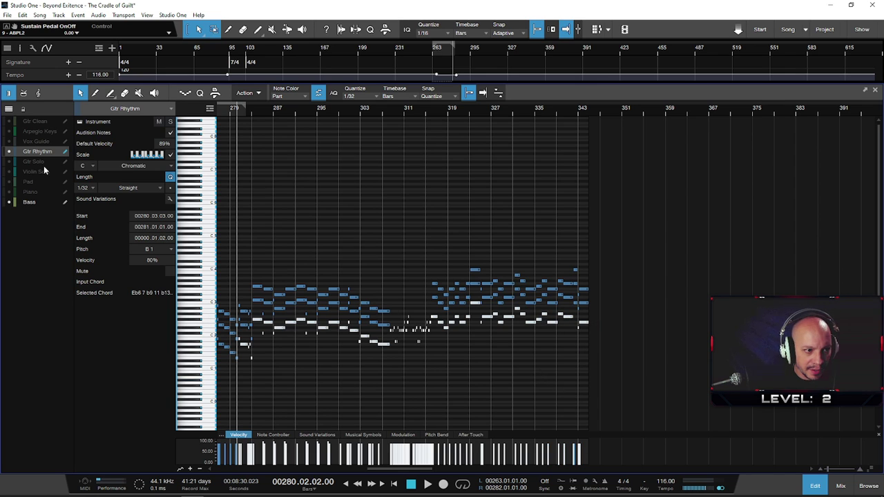
- Make Bass the active part and go to the end of its notes at bar 280
click(30, 202)
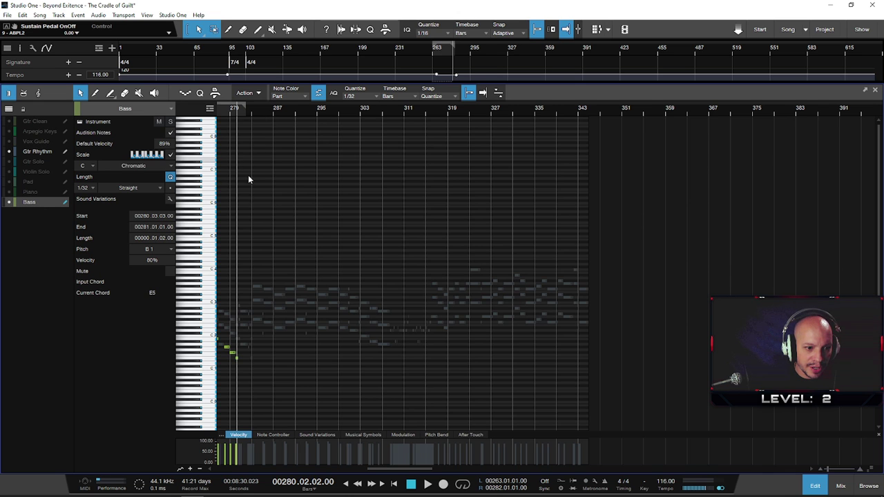
key(e)
key(e)
key(e)
key(e)
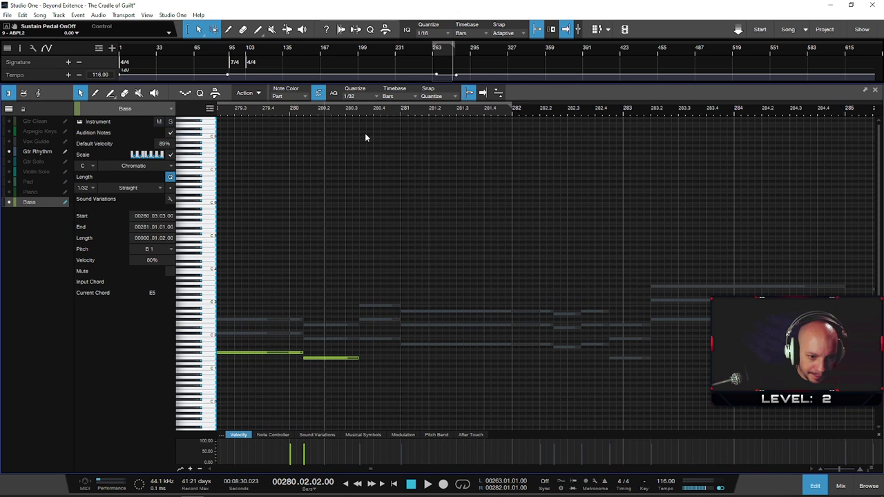
- Paste the copied bass notes into the Bass part at 280.03.03 and close the note editor
click(359, 118)
key(ctrl+a)
key(shift+s)
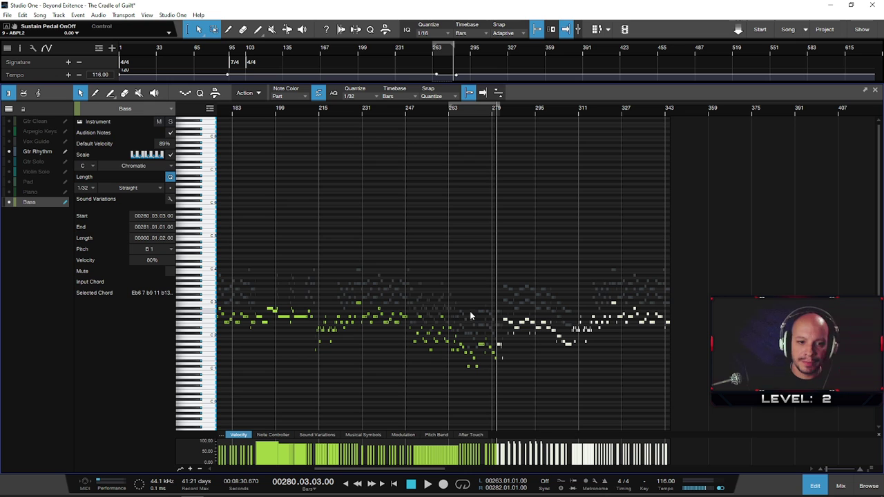
click(875, 90)
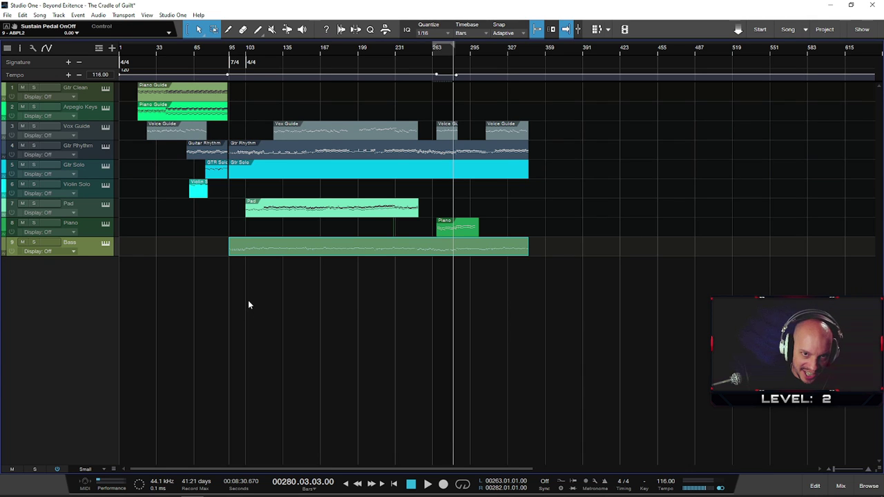
- Play the arrangement from bar 95 and again around bar 263 to check the bass line
scroll(212, 295, up, 5)
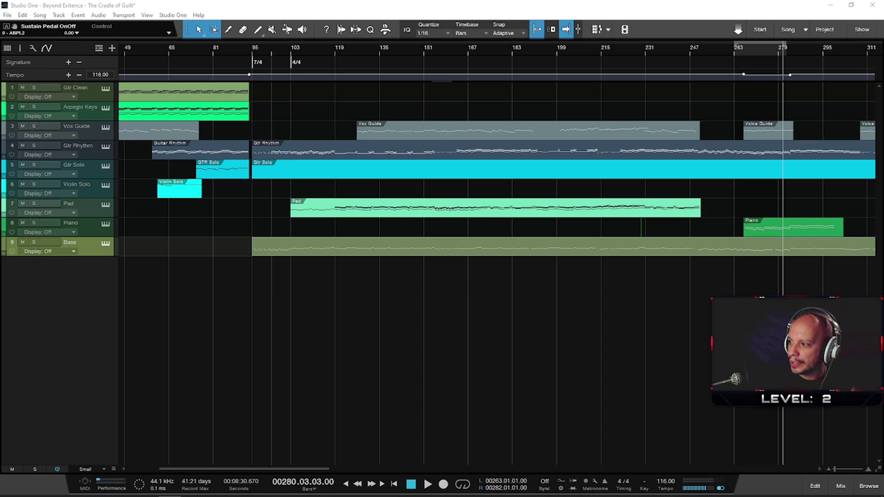
click(259, 63)
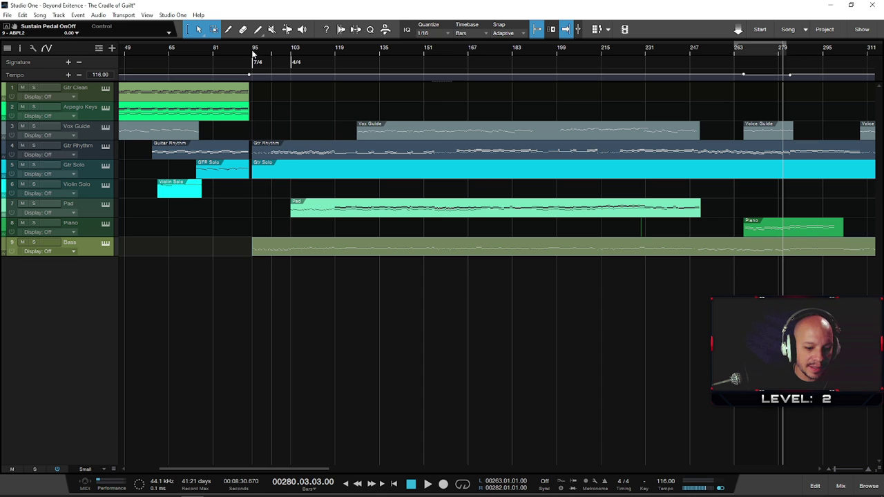
key(space)
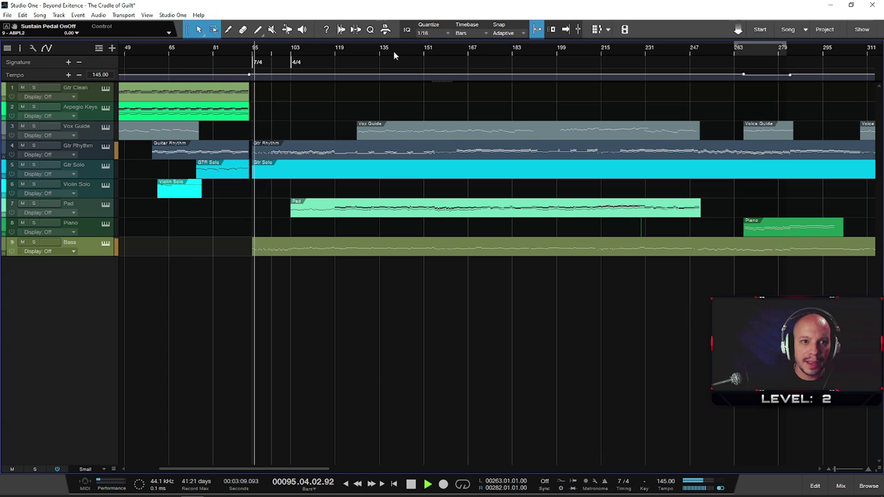
click(396, 51)
click(732, 47)
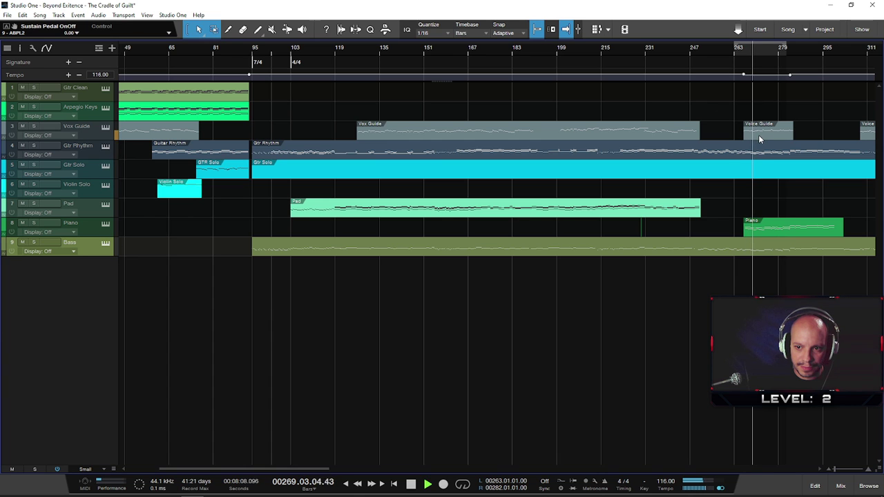
key(space)
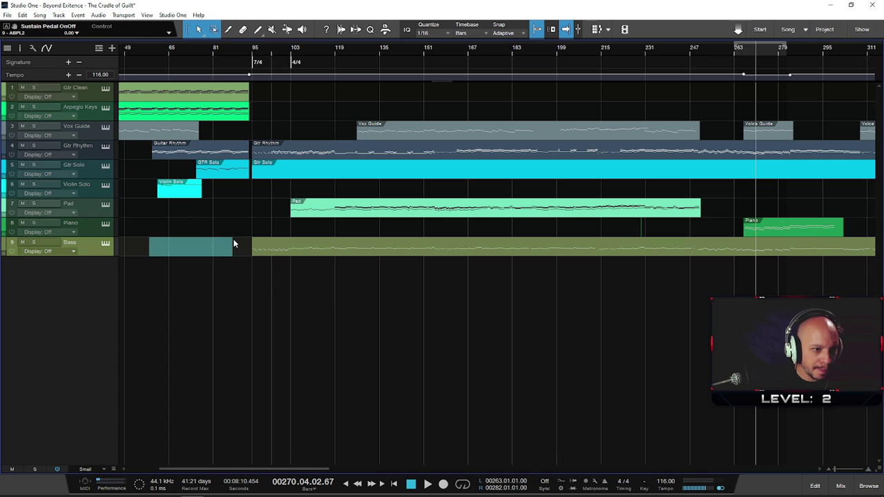
- Create an empty Bass part starting at bar 59 and ending before the 7/4 section, matching the Guitar Rhythm part's span
key(Delete)
scroll(201, 247, up, 4)
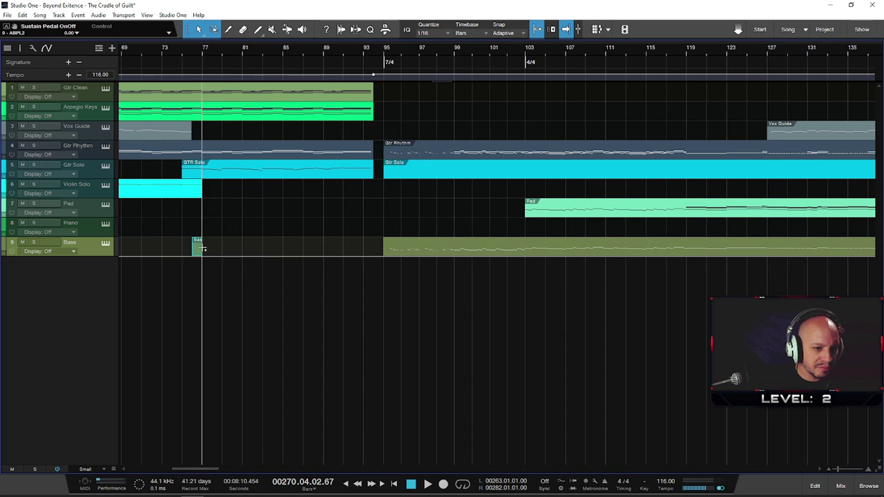
drag(203, 247, 374, 247)
scroll(219, 57, left, 6)
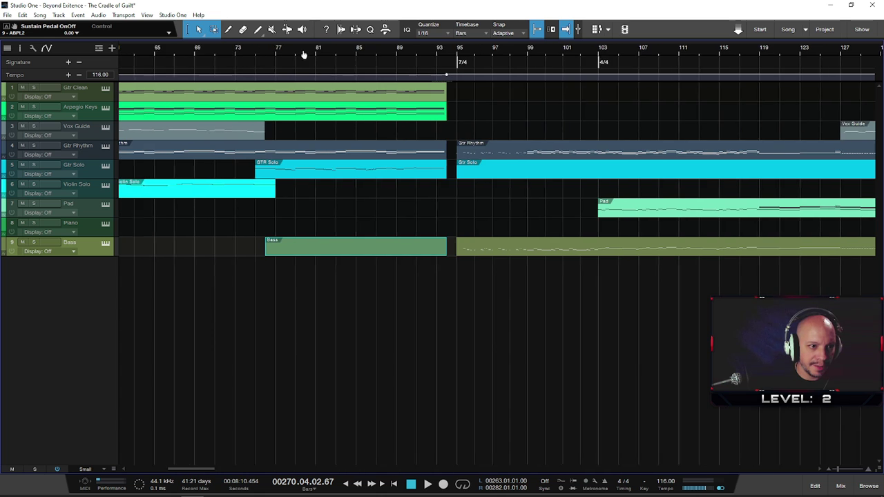
drag(338, 250, 167, 242)
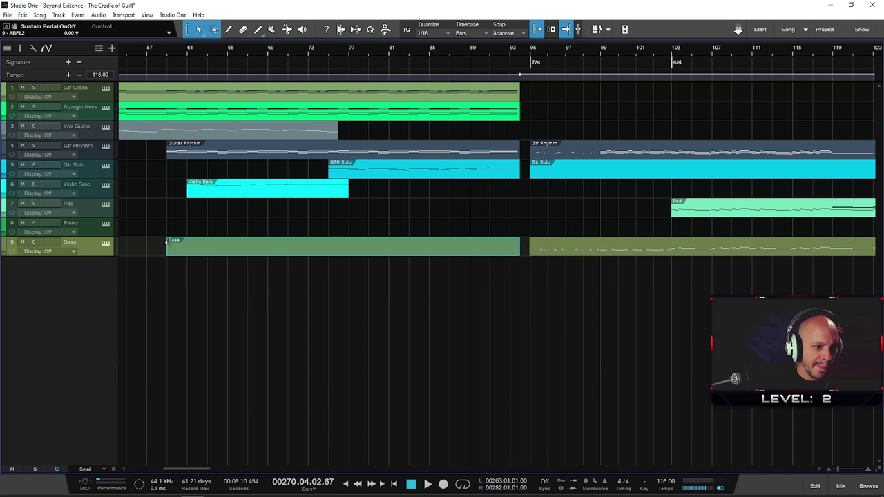
- Open the new Bass part in the note editor with the Gtr Rhythm notes shown behind it as reference
double_click(222, 254)
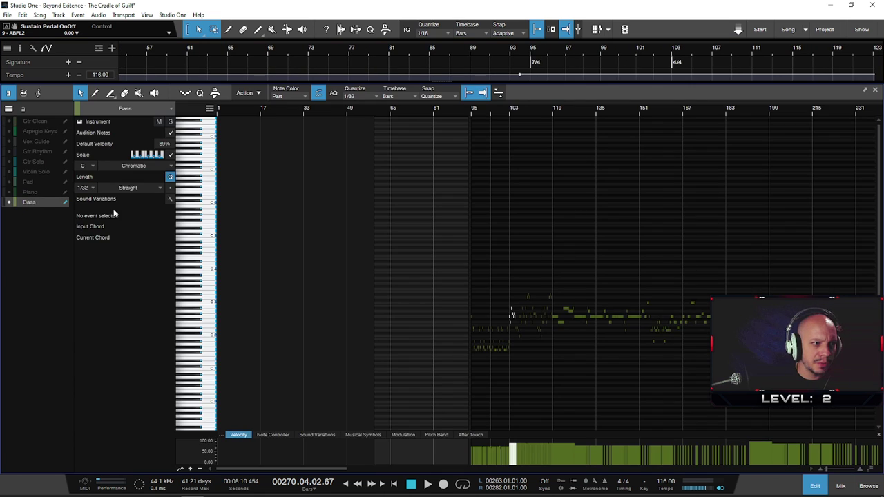
click(37, 152)
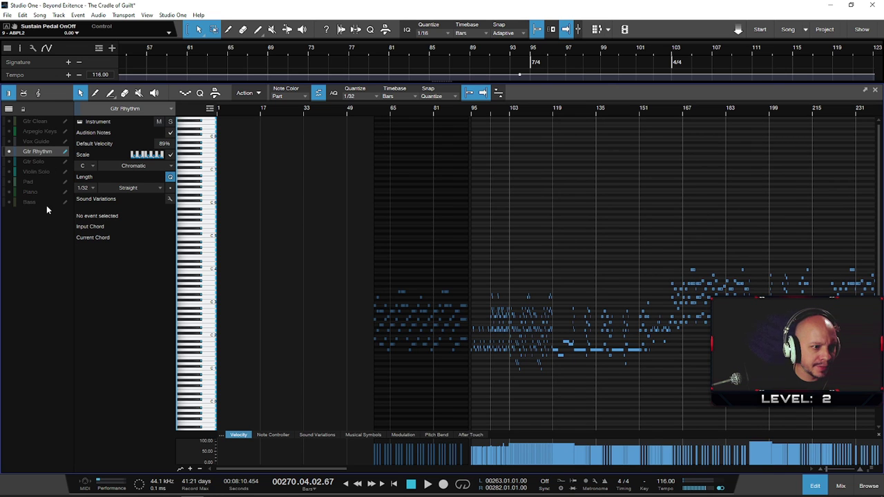
click(29, 202)
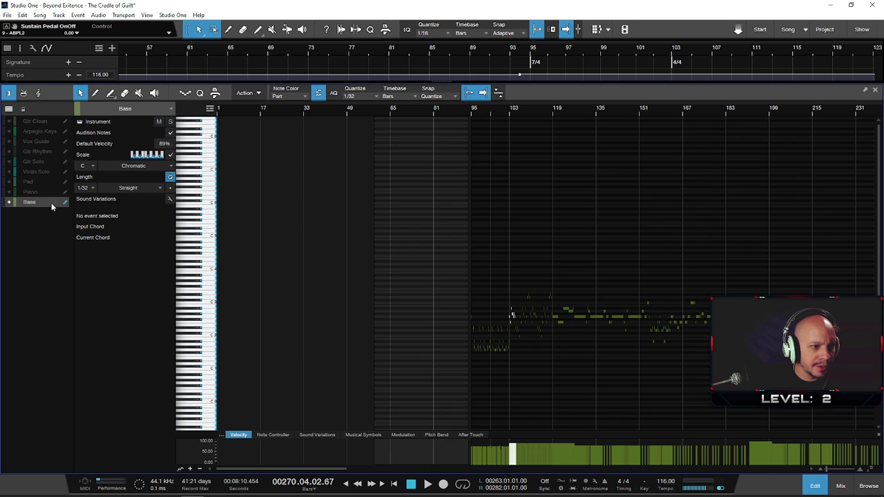
click(8, 151)
scroll(391, 316, up, 3)
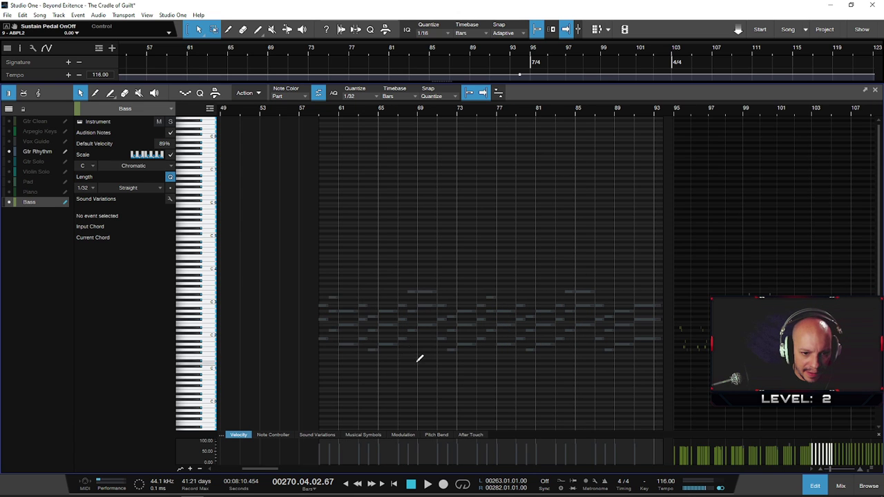
scroll(358, 334, up, 2)
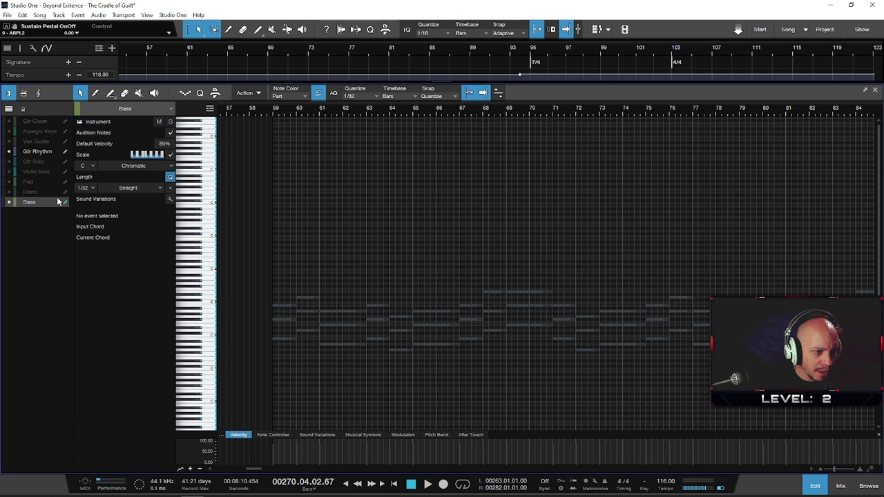
- Select and copy the lowest note of every Gtr Rhythm chord from bar 59 to the end of the part
click(32, 153)
drag(271, 359, 519, 331)
drag(555, 360, 691, 328)
drag(706, 381, 719, 337)
scroll(572, 114, right, 5)
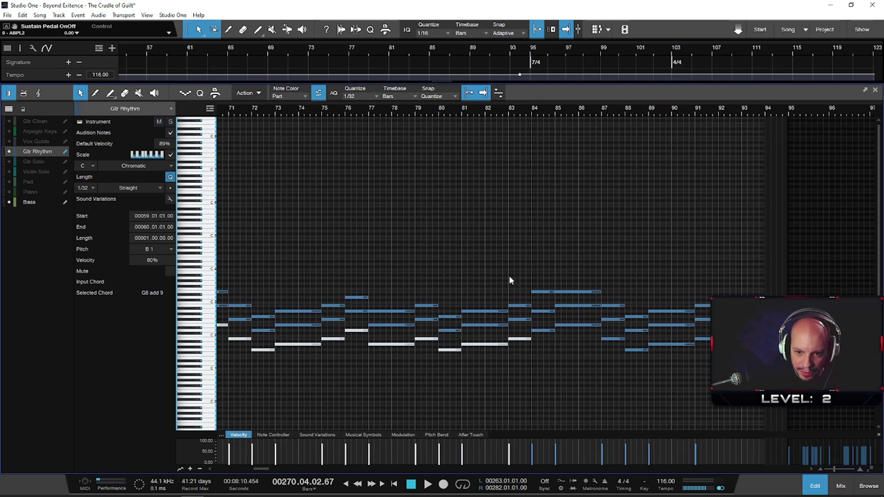
drag(586, 329, 586, 329)
drag(631, 345, 711, 329)
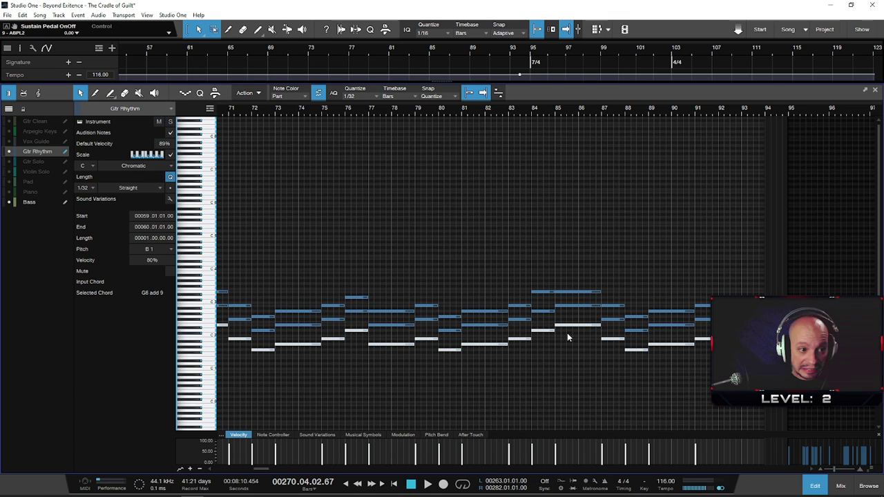
- Paste the copied root notes into the Bass part at the start of bar 59
click(61, 203)
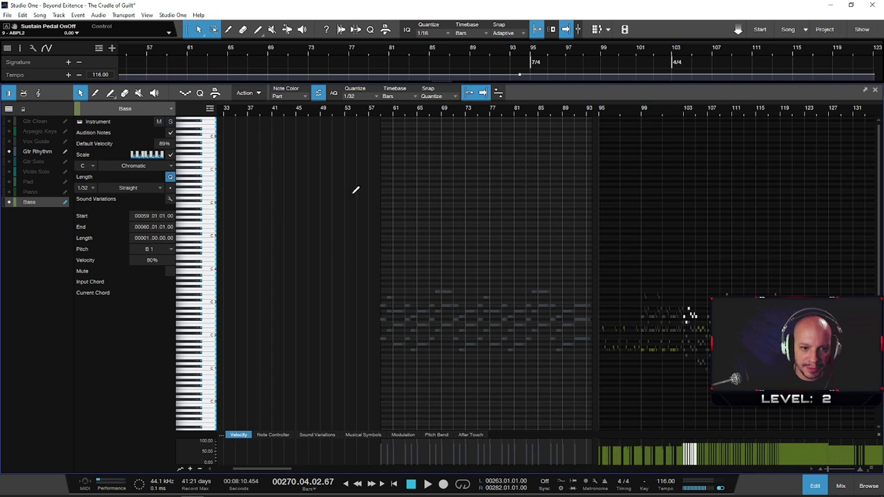
key(e)
key(e)
key(e)
click(546, 112)
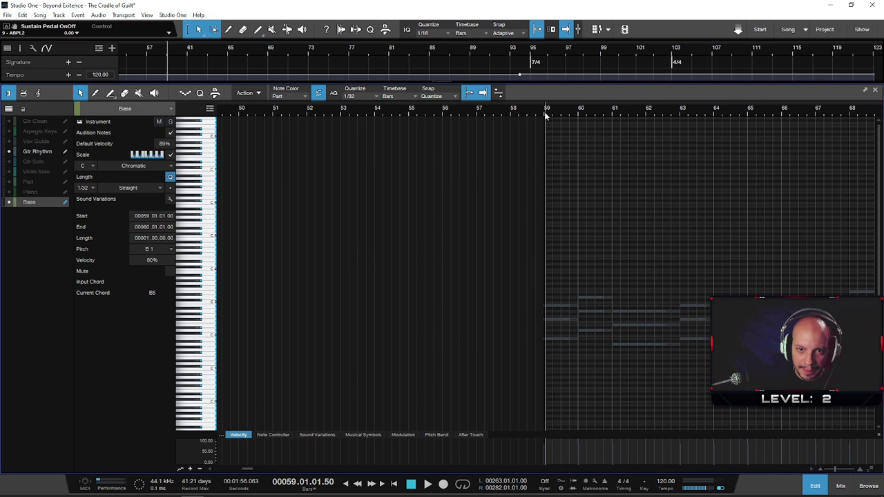
key(e)
key(e)
key(e)
key(e)
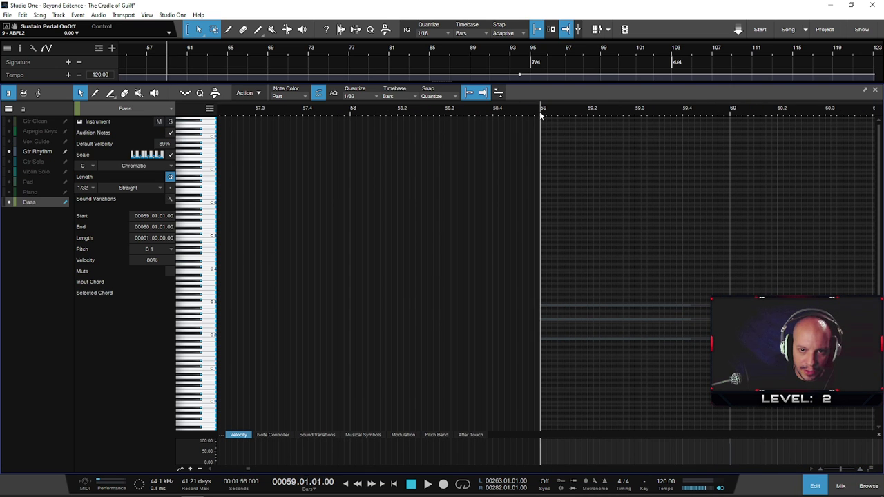
key(ctrl+v)
key(w)
key(w)
key(w)
key(w)
key(w)
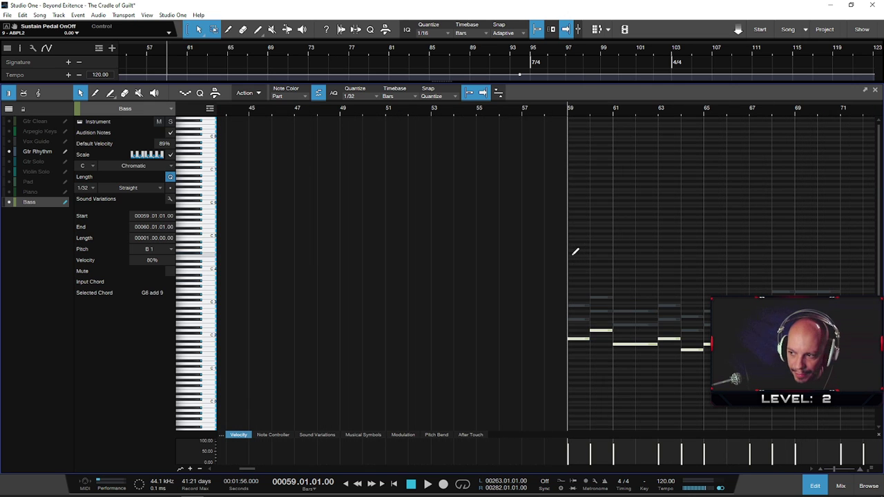
- During playback from bar 59, lower the Bass channel's volume to about -8.3 dB in the mixer and disarm its recording
click(502, 112)
key(space)
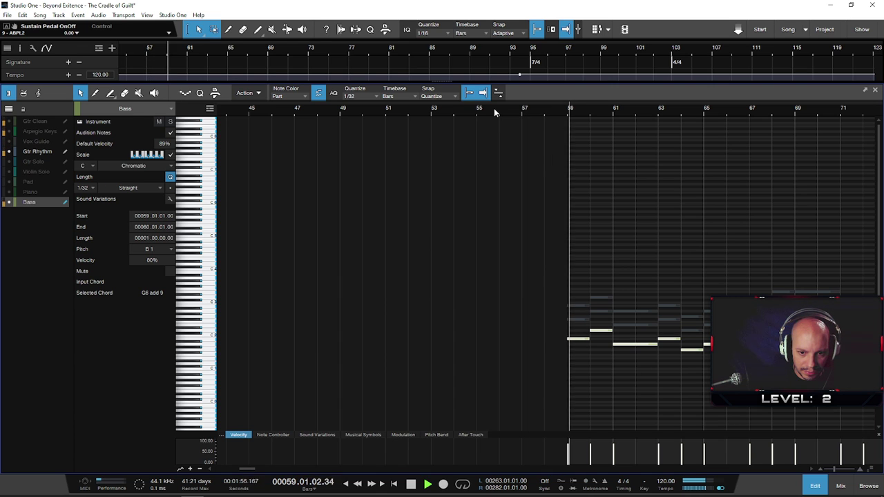
click(874, 90)
key(F3)
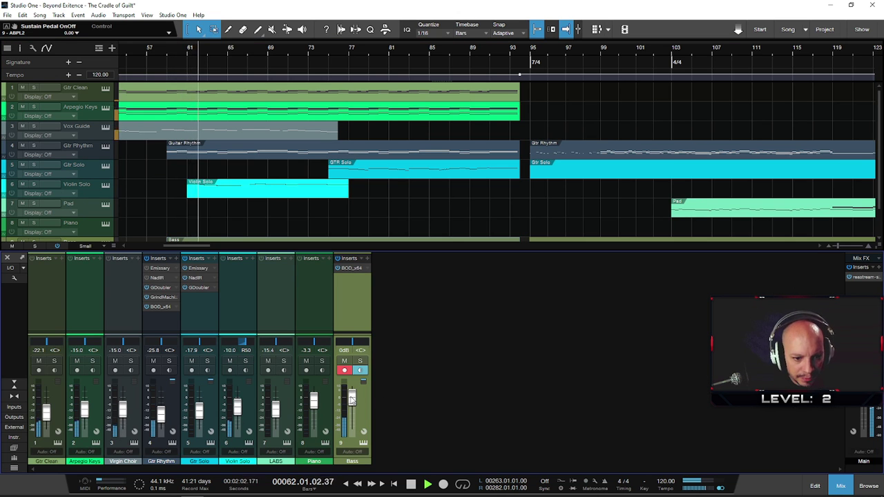
drag(352, 398, 352, 403)
click(344, 371)
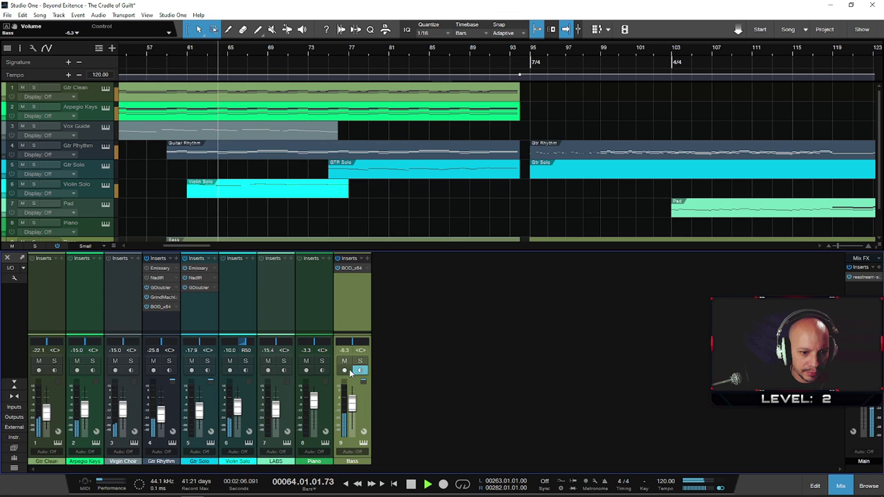
- Raise Drive to 0.75 and increase Presence on the Bass channel's BOD overdrive, and lower the channel's volume to -12.5 dB
click(351, 268)
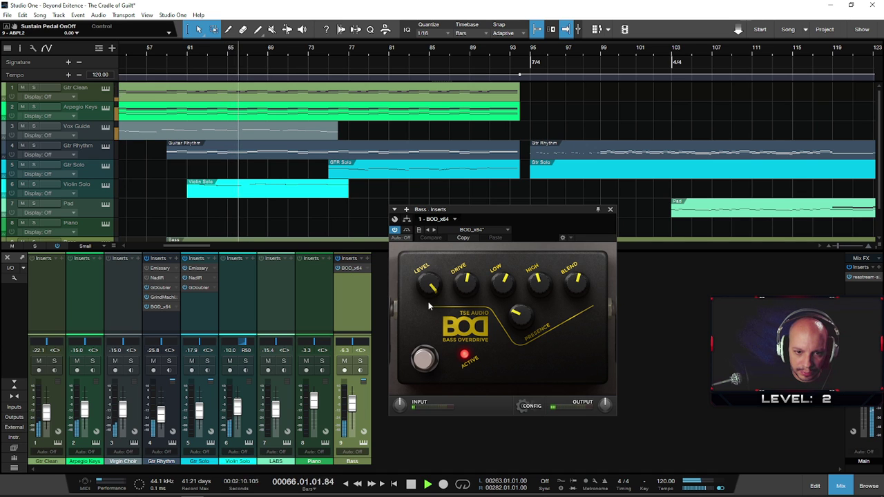
drag(467, 280, 463, 264)
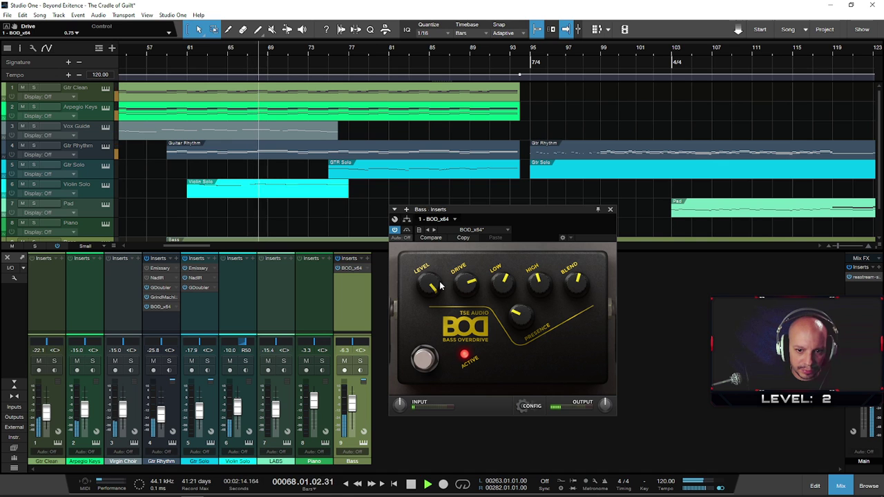
click(519, 306)
drag(520, 306, 519, 300)
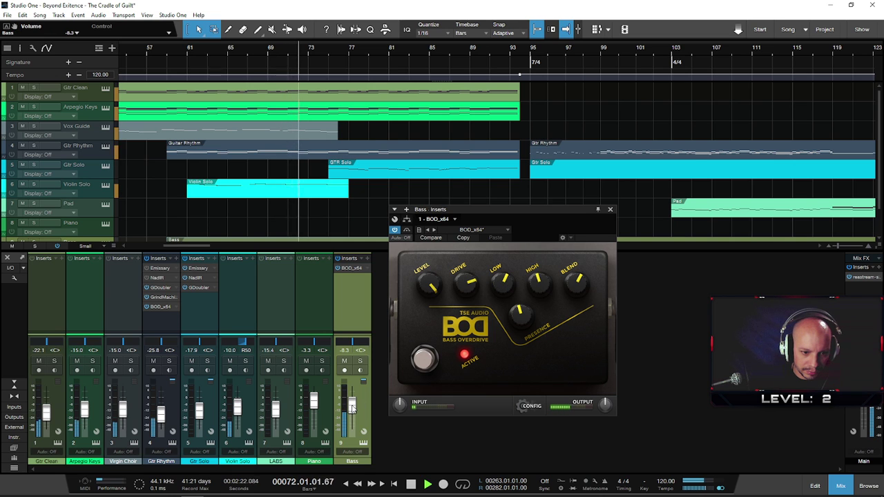
drag(352, 402, 352, 409)
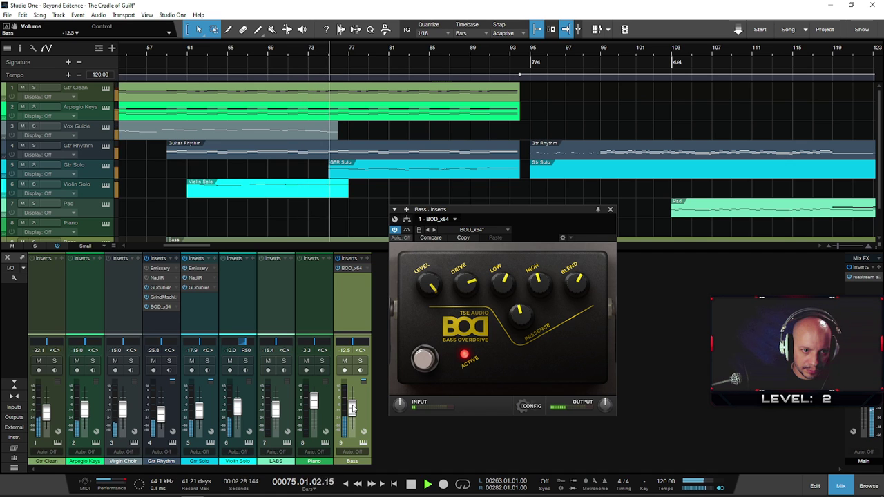
click(610, 210)
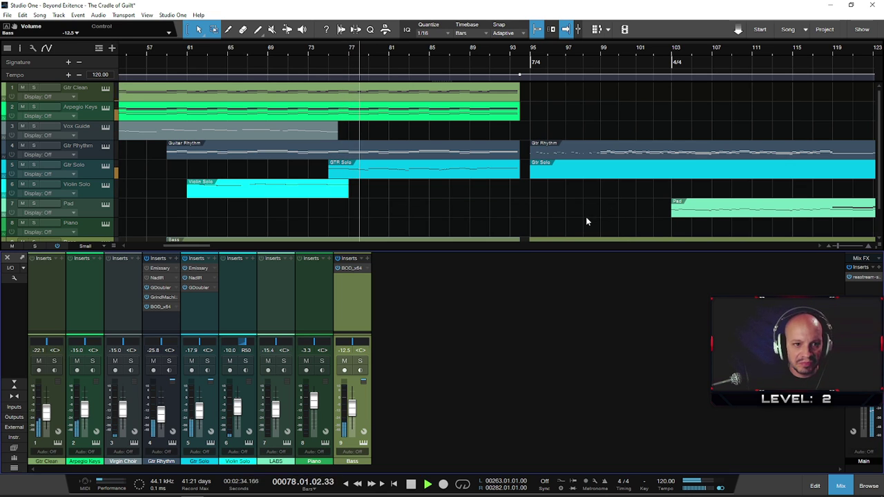
- Stop playback and hide the Signature track above the arrangement
scroll(454, 223, down, 3)
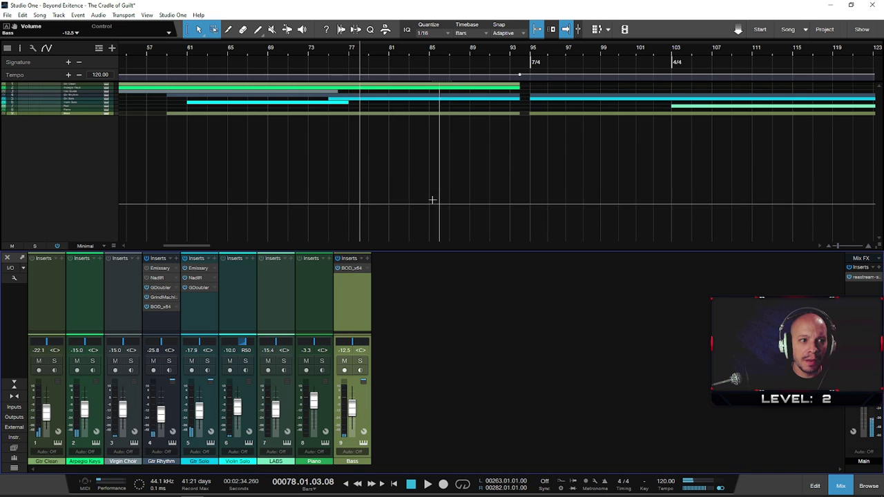
scroll(421, 197, up, 5)
scroll(399, 185, down, 3)
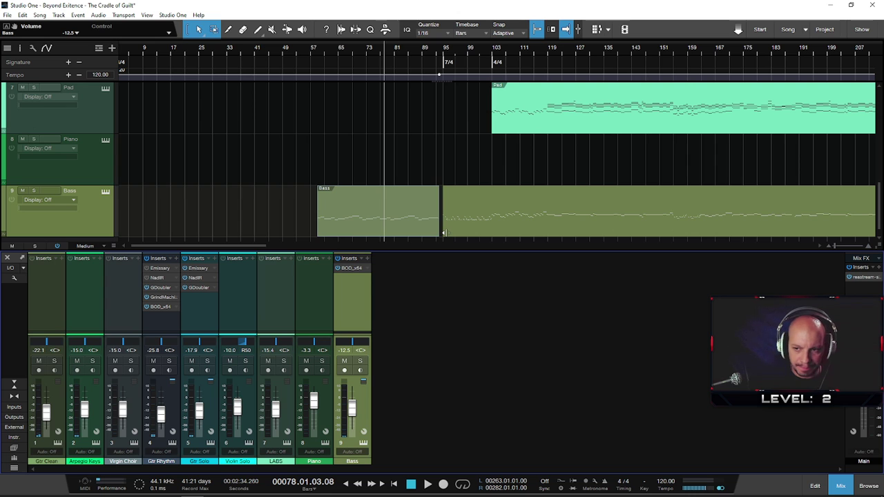
scroll(427, 223, down, 5)
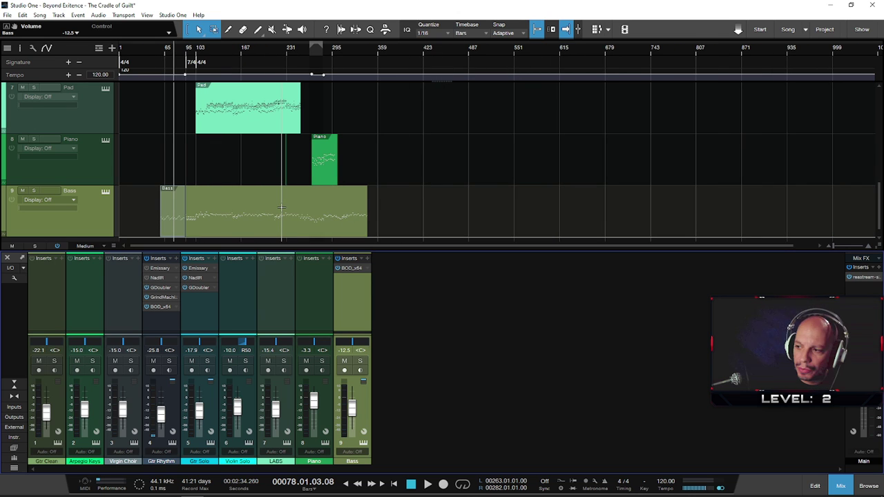
scroll(281, 207, down, 2)
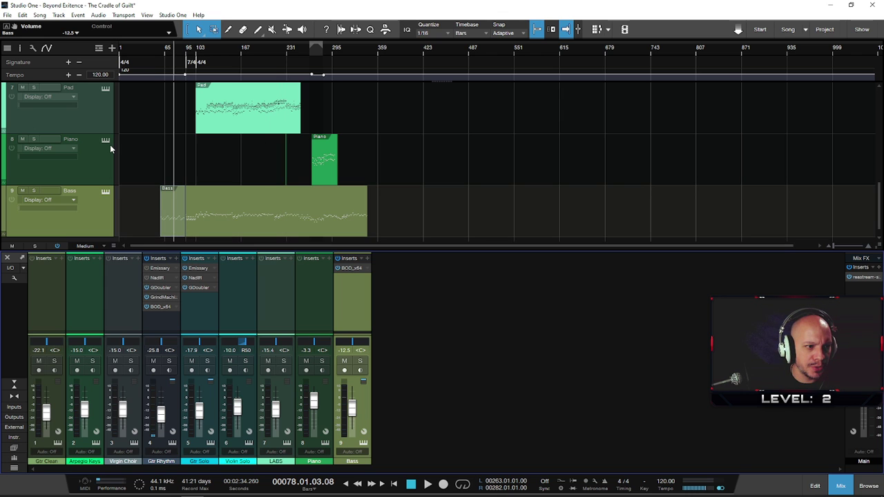
scroll(223, 128, down, 2)
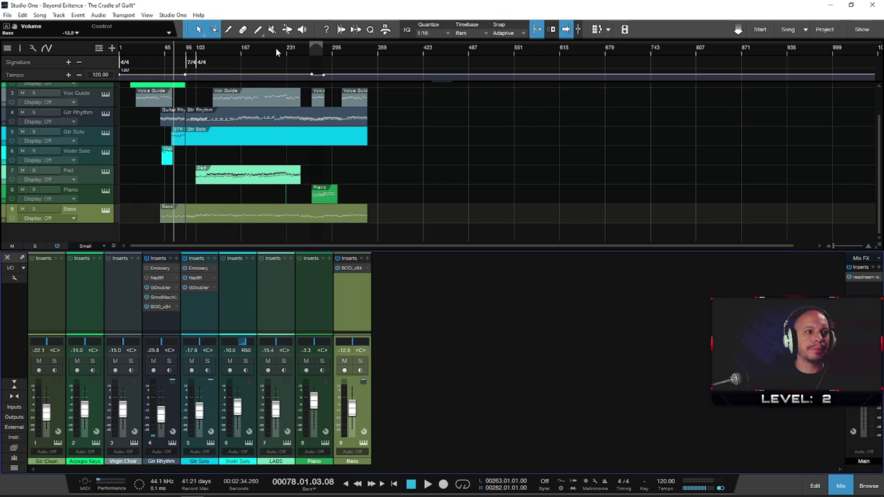
click(99, 47)
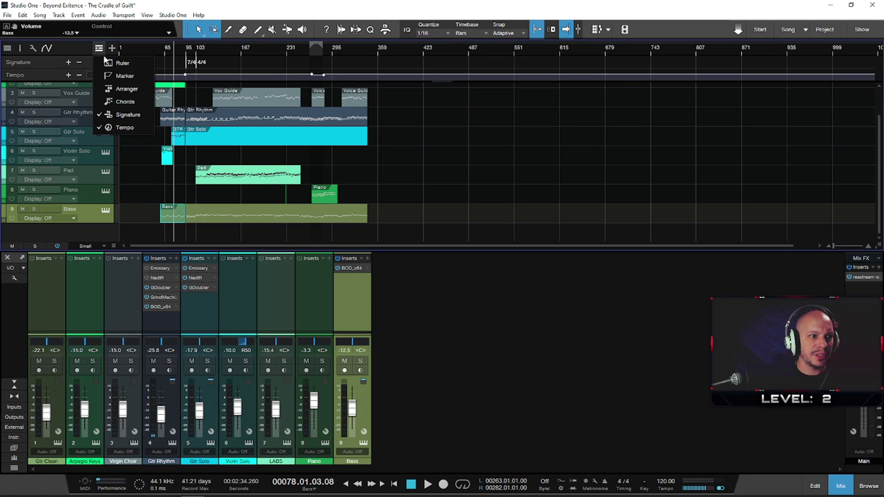
click(128, 116)
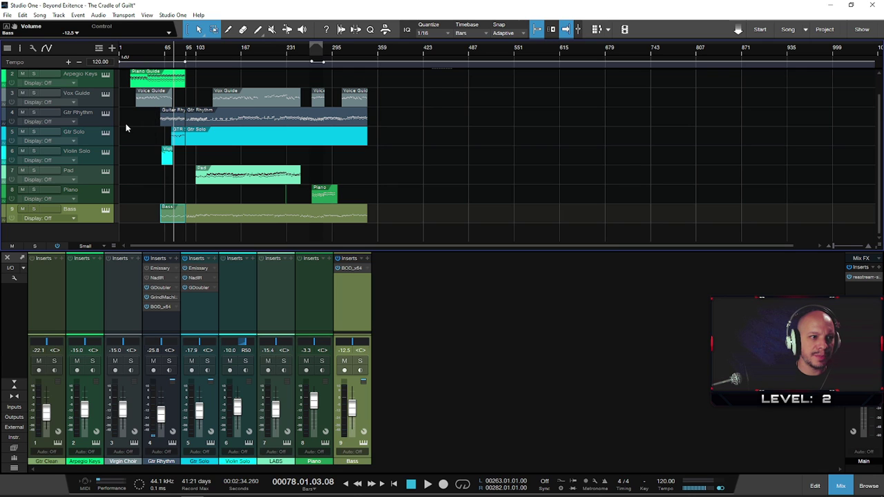
click(100, 48)
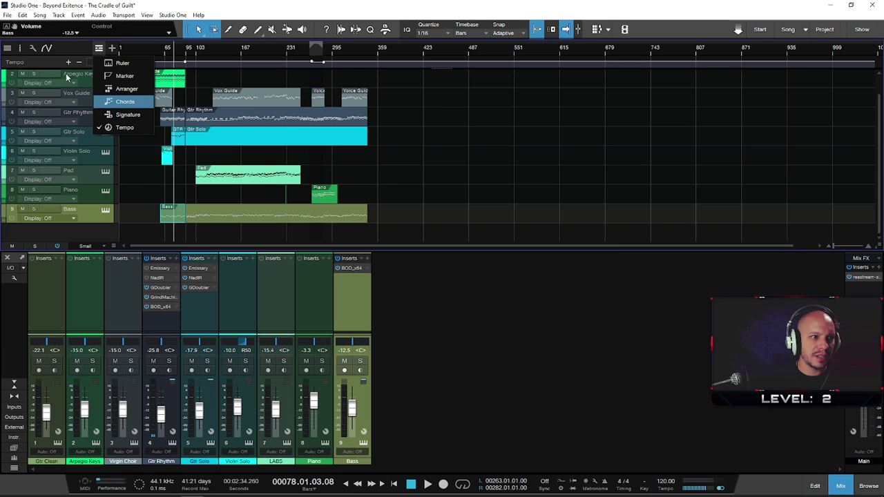
click(45, 65)
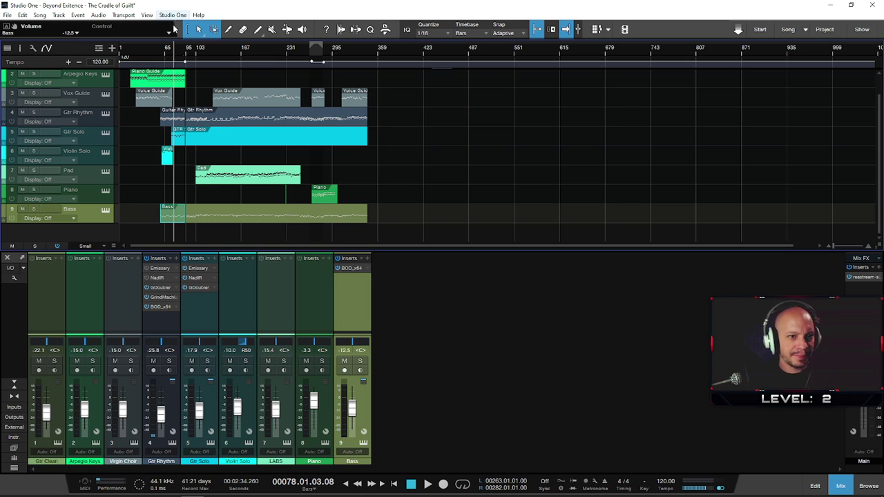
- Check the song's tempo at several points by moving the playhead to bars 286, 292, 243 and 54
scroll(316, 58, up, 3)
scroll(429, 69, up, 4)
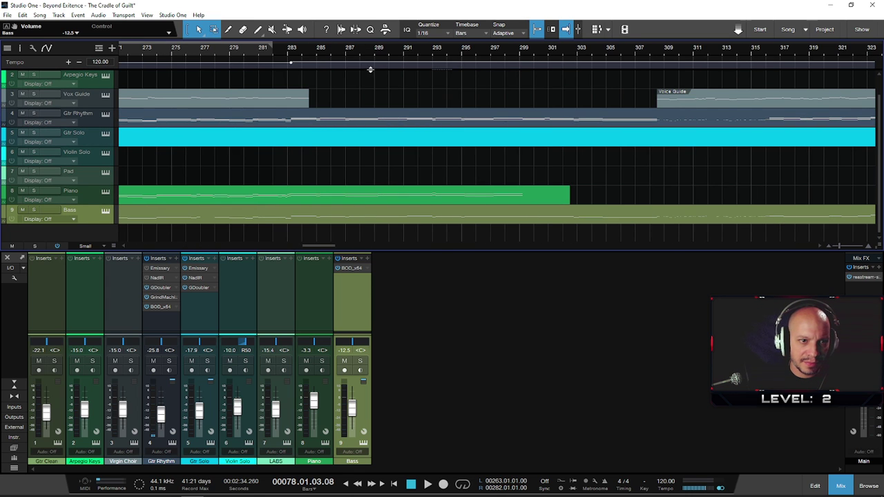
click(334, 56)
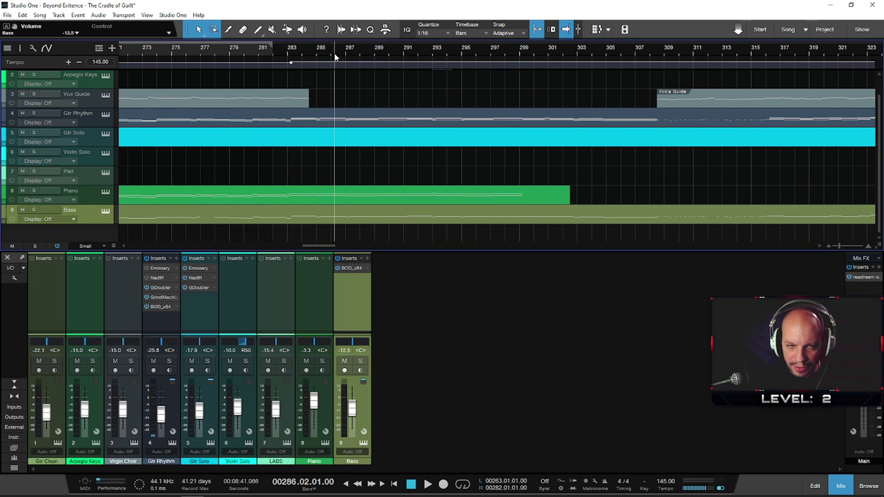
click(430, 47)
scroll(430, 48, down, 4)
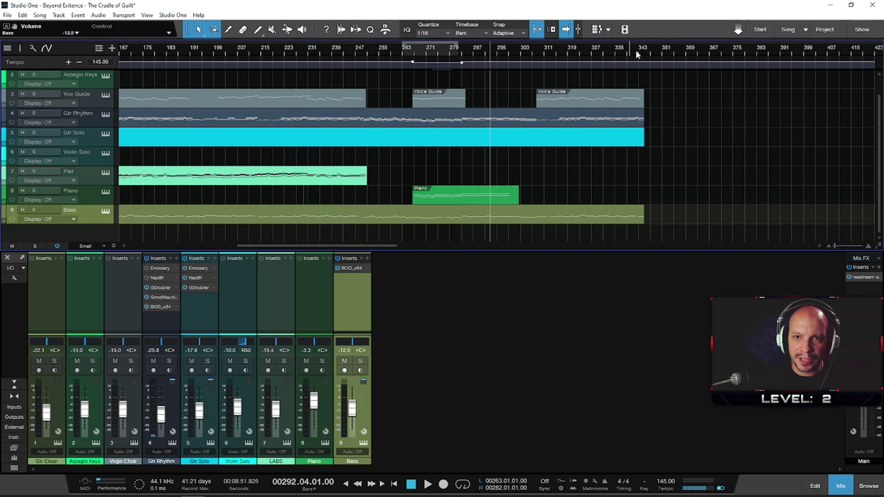
click(629, 48)
click(432, 47)
click(345, 49)
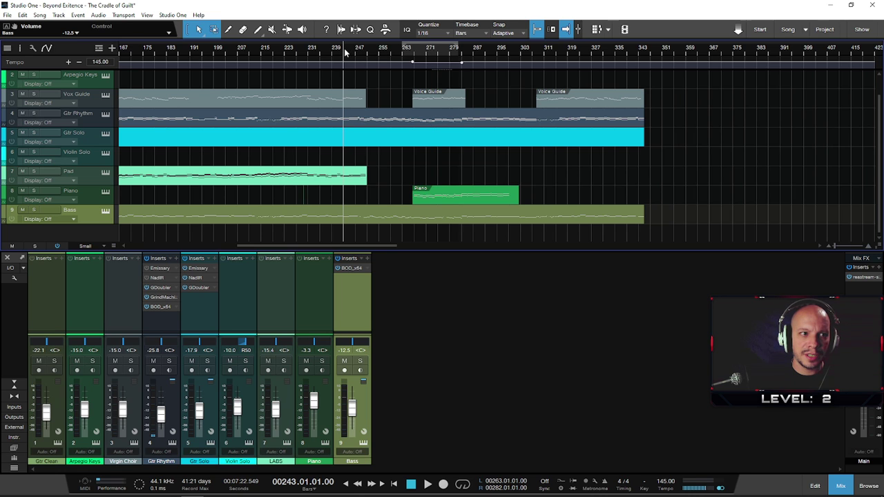
scroll(228, 48, down, 4)
click(198, 49)
click(157, 49)
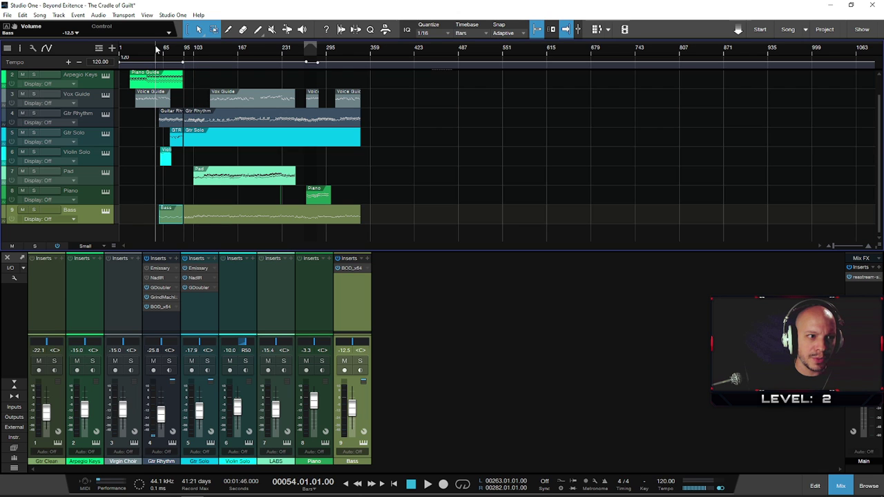
key(z)
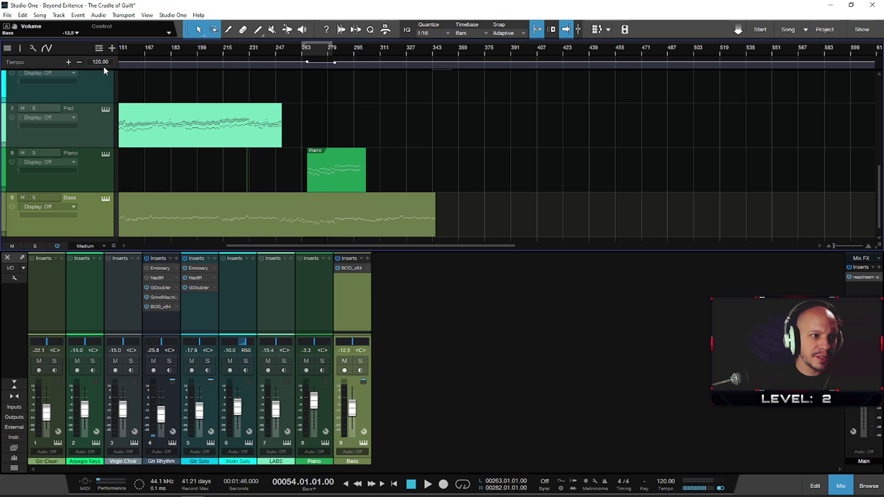
mouse_move(103, 67)
mouse_down()
mouse_move(108, 169)
mouse_move(88, 64)
mouse_up()
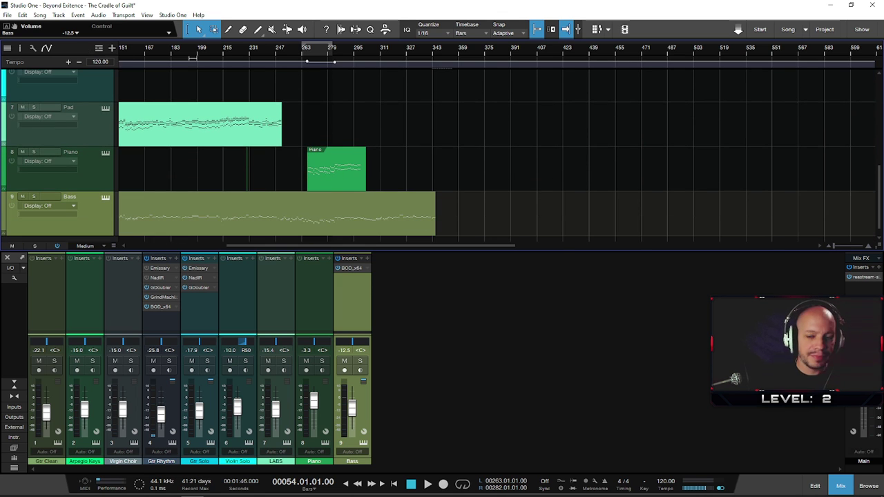
scroll(250, 125, down, 2)
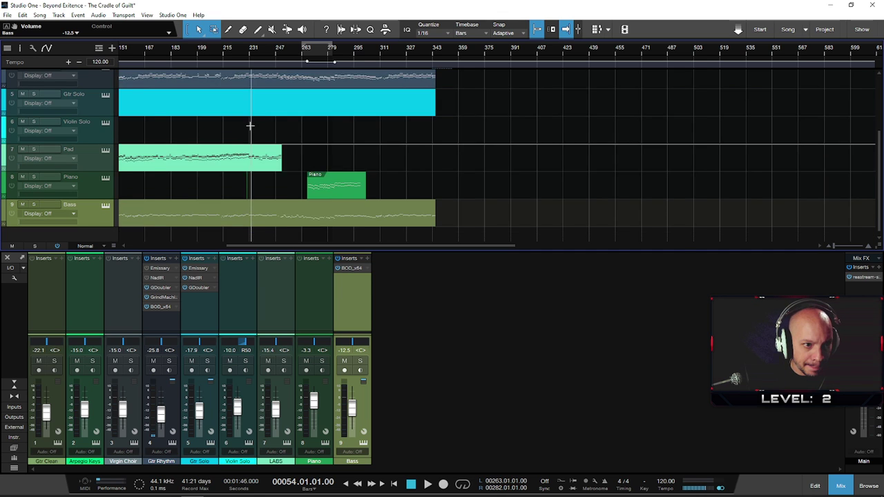
scroll(238, 129, down, 3)
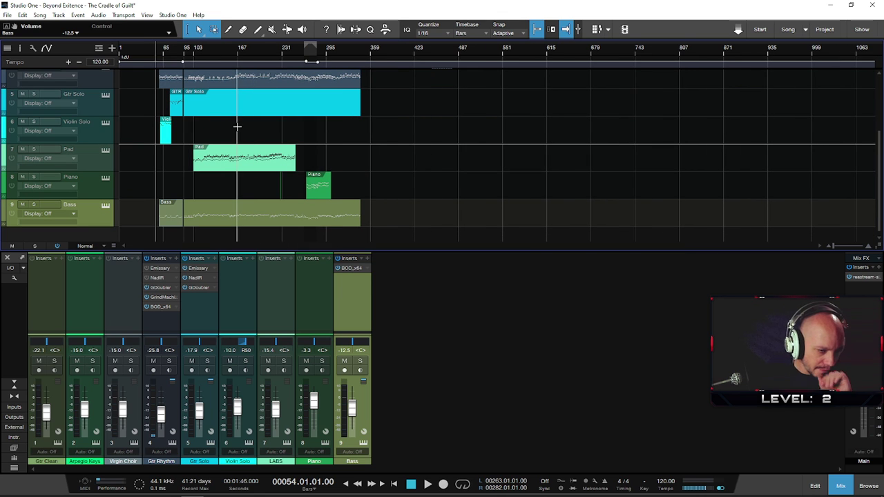
key(shift+w)
key(shift+e)
key(shift+e)
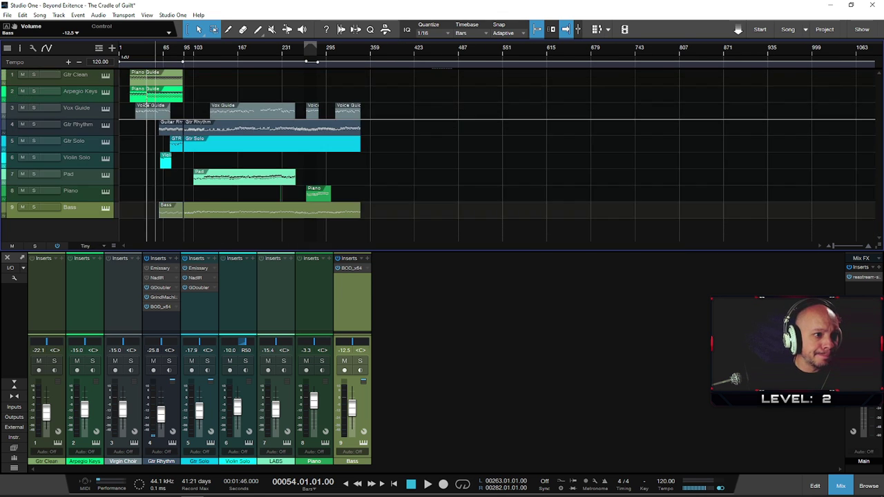
key(shift+w)
key(shift+w)
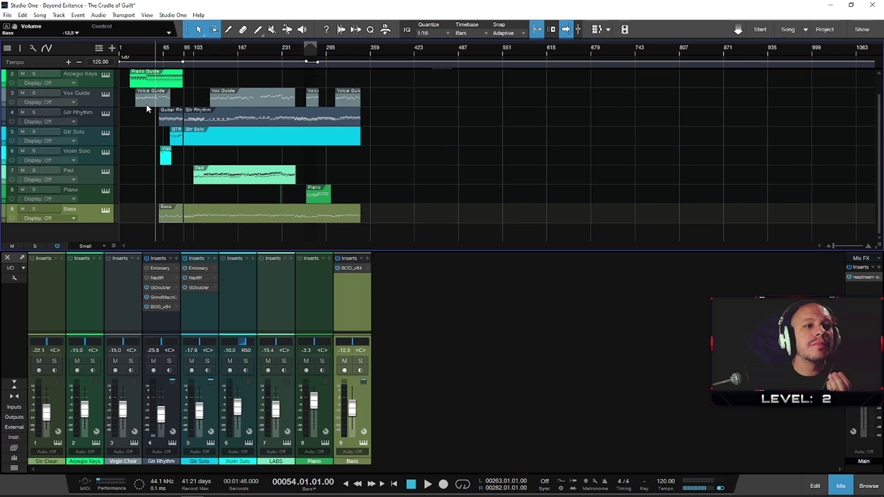
- Delete the long, empty Gtr Solo part that starts at bar 95
click(200, 141)
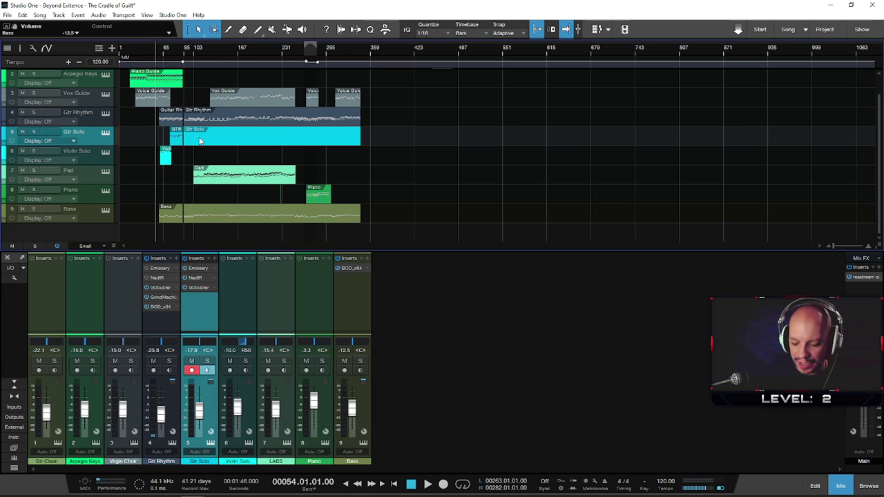
key(Delete)
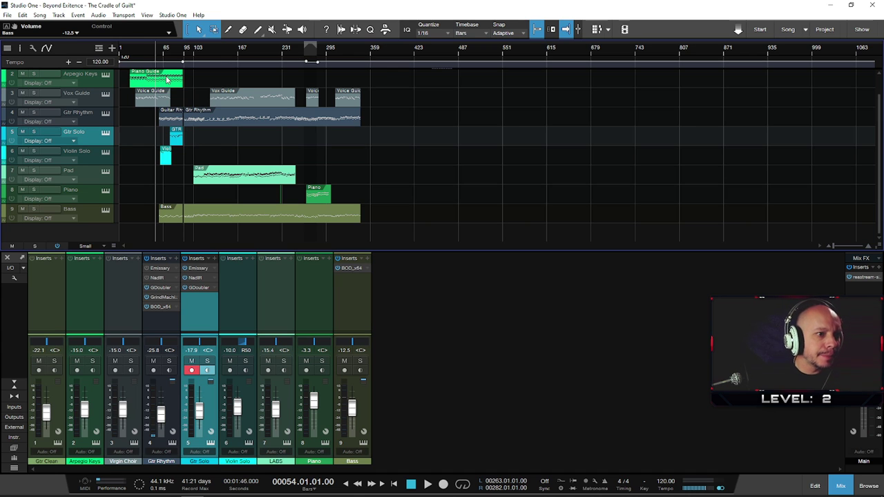
scroll(220, 173, up, 1)
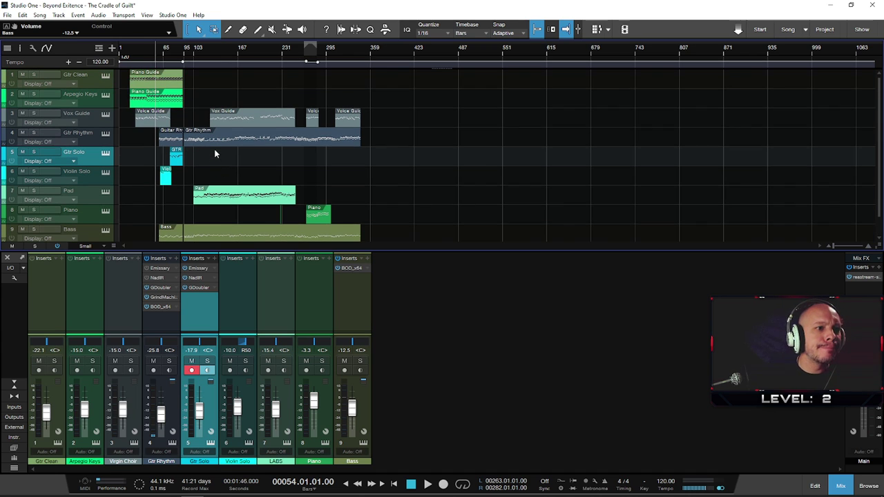
scroll(214, 152, down, 1)
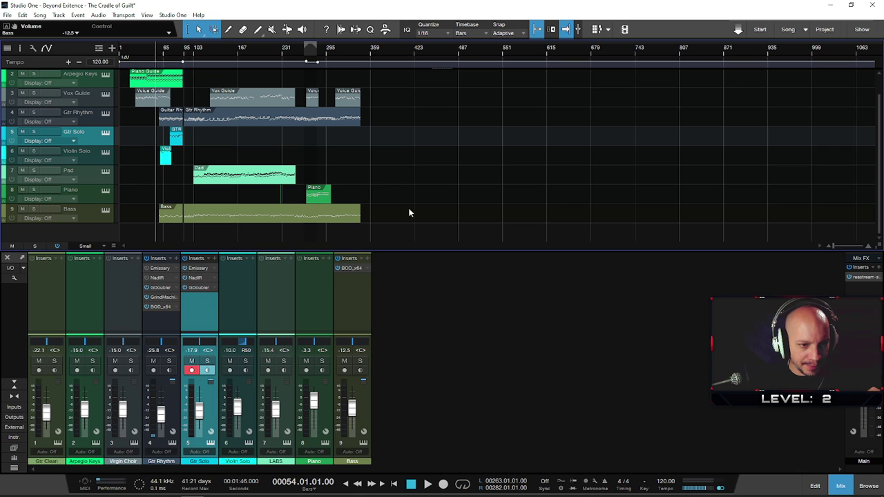
- Shrink the mixer's height slightly so that all nine tracks fit in the arrangement
drag(410, 250, 410, 268)
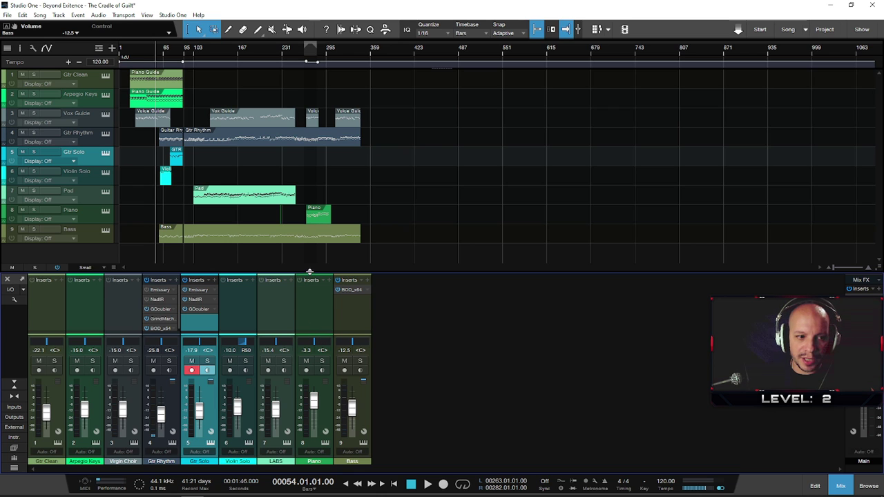
drag(305, 272, 304, 263)
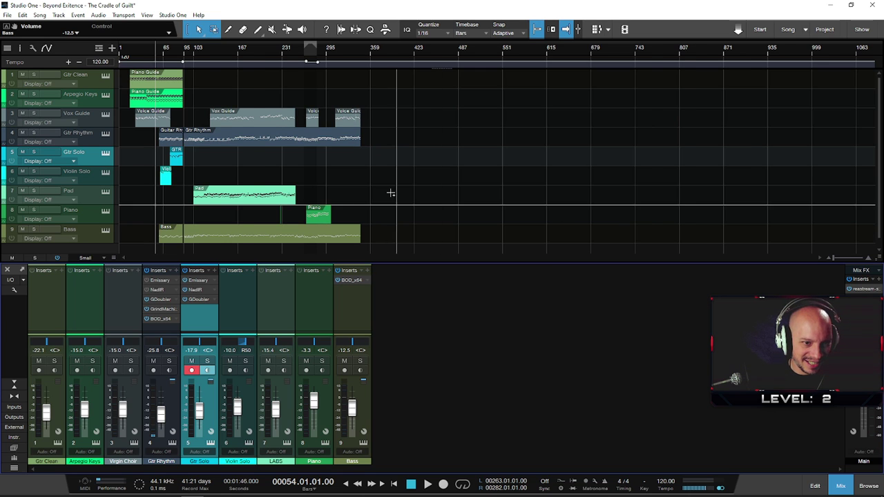
scroll(294, 185, up, 2)
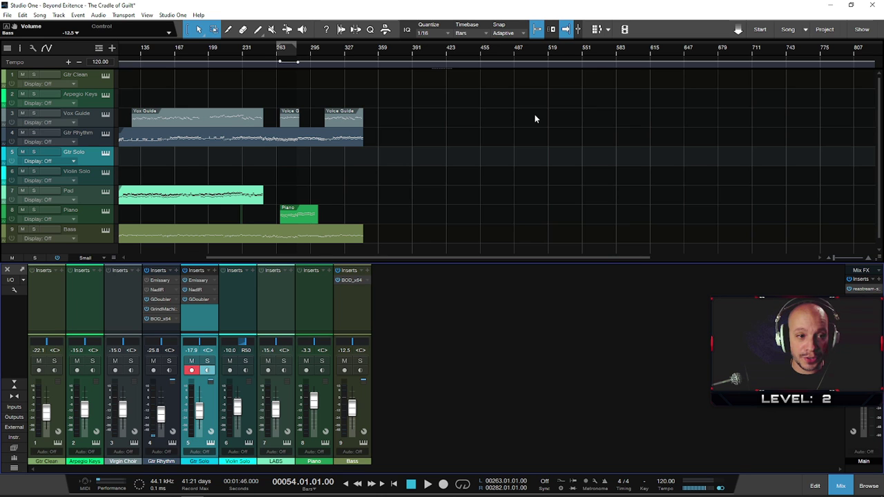
scroll(447, 135, down, 2)
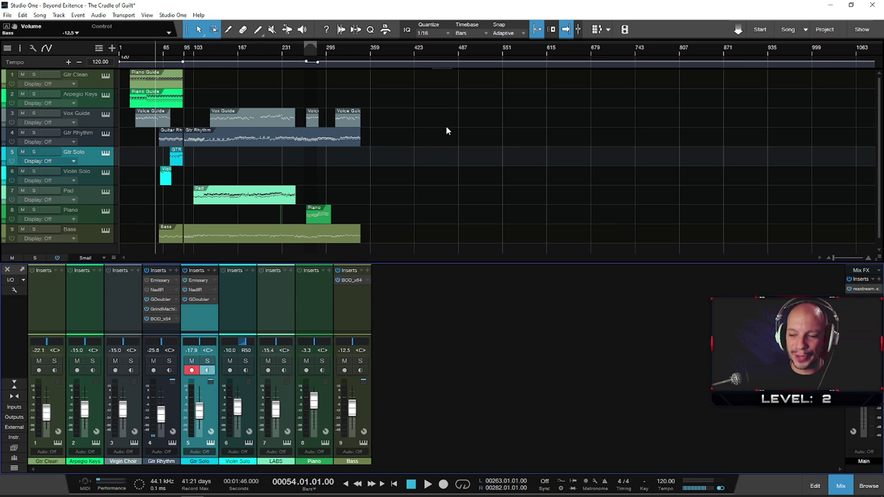
- Open the instrument browser and look through the Steven Slate, MANDA AUDIO and Plogue Art et Technologie folders for available plug-ins
click(869, 487)
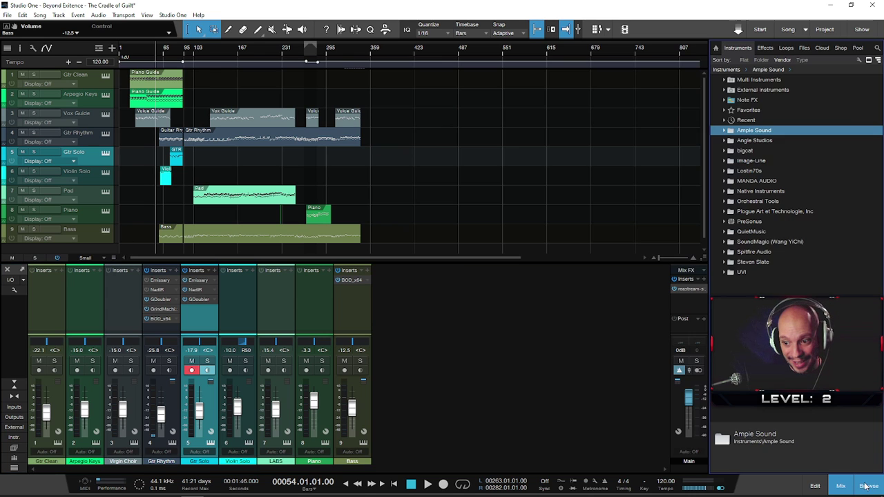
click(726, 262)
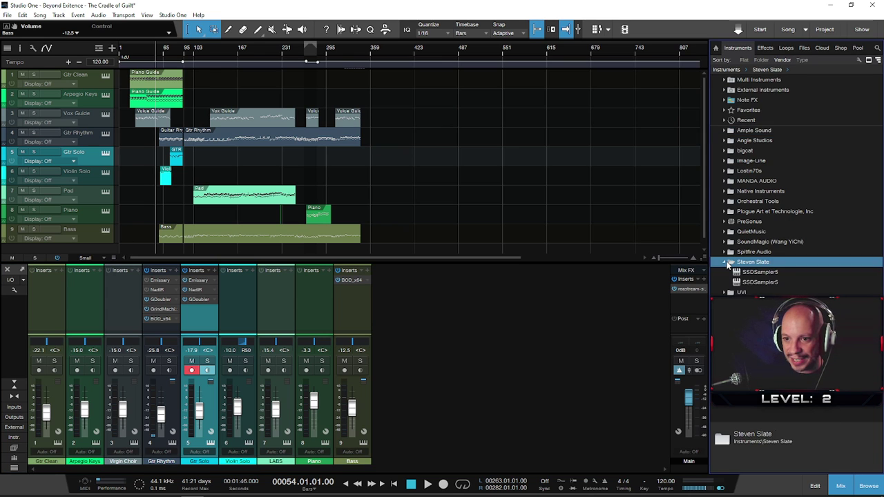
click(725, 262)
click(725, 180)
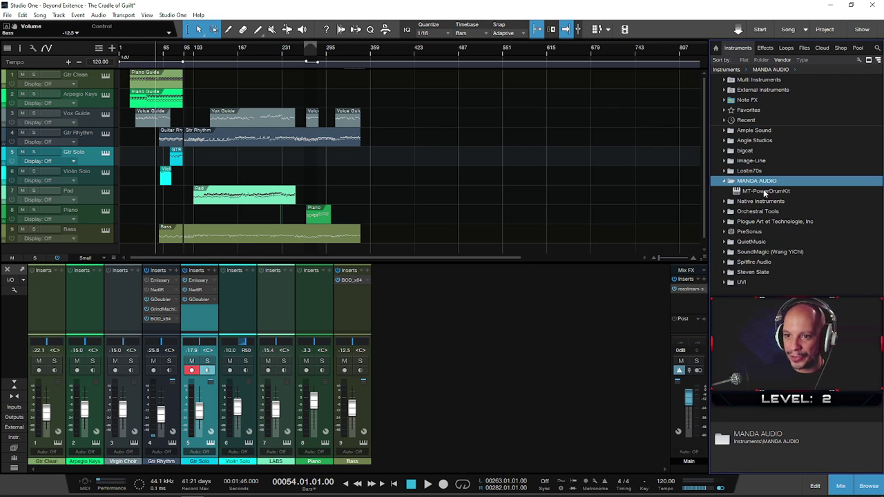
click(725, 182)
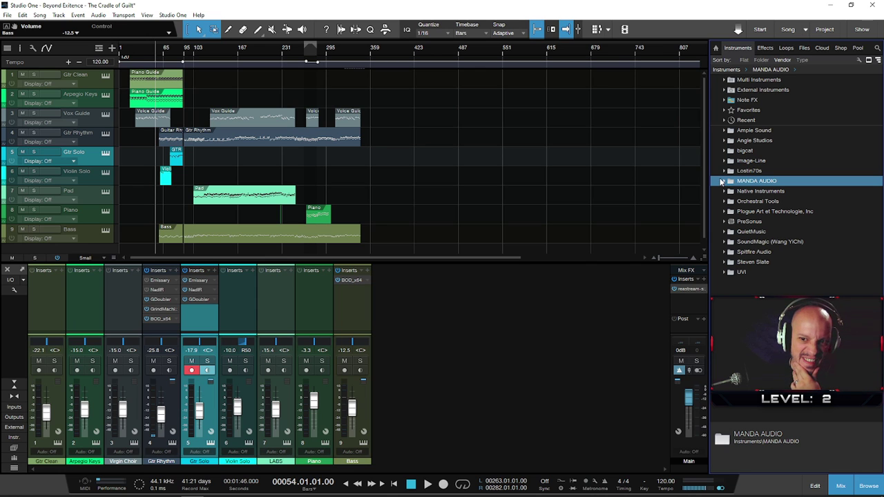
click(725, 212)
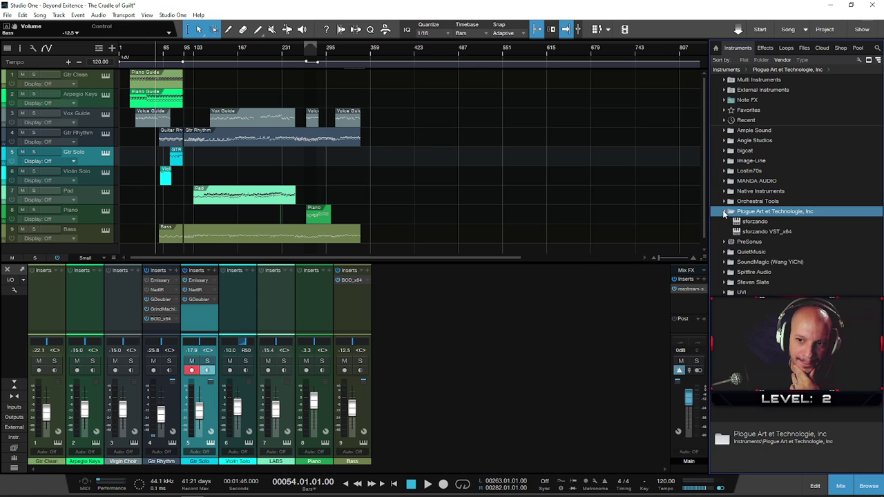
click(725, 212)
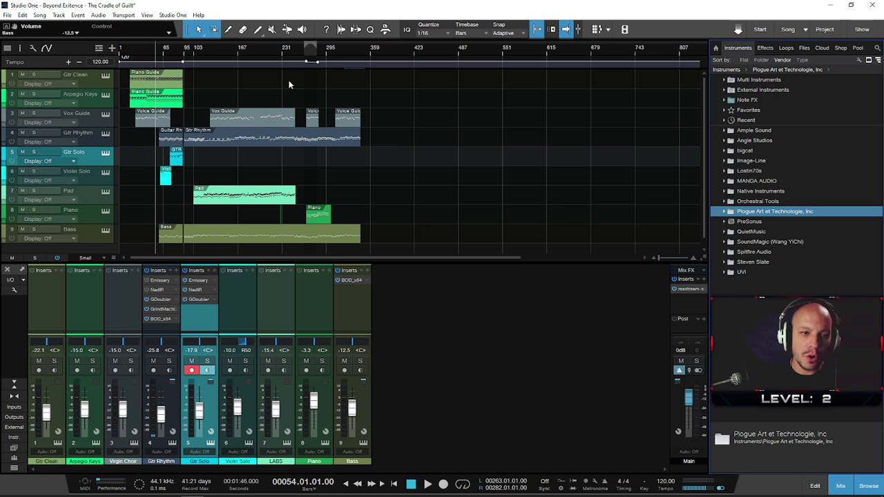
scroll(140, 87, up, 3)
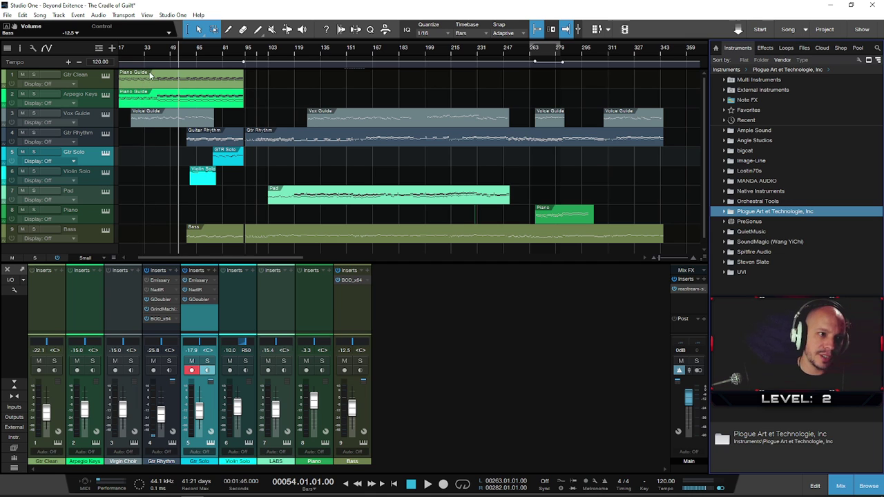
- Select all four Vox Guide parts across the full length of the arrangement
scroll(159, 93, down, 2)
click(155, 101)
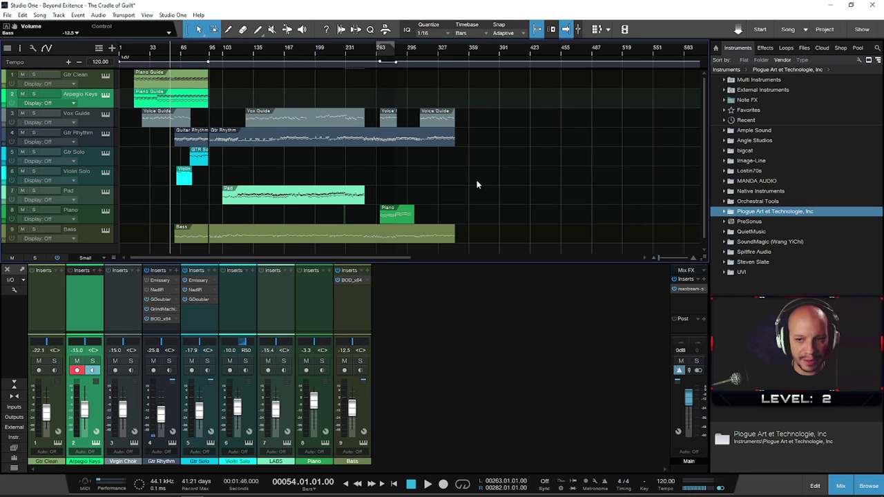
drag(127, 120, 477, 116)
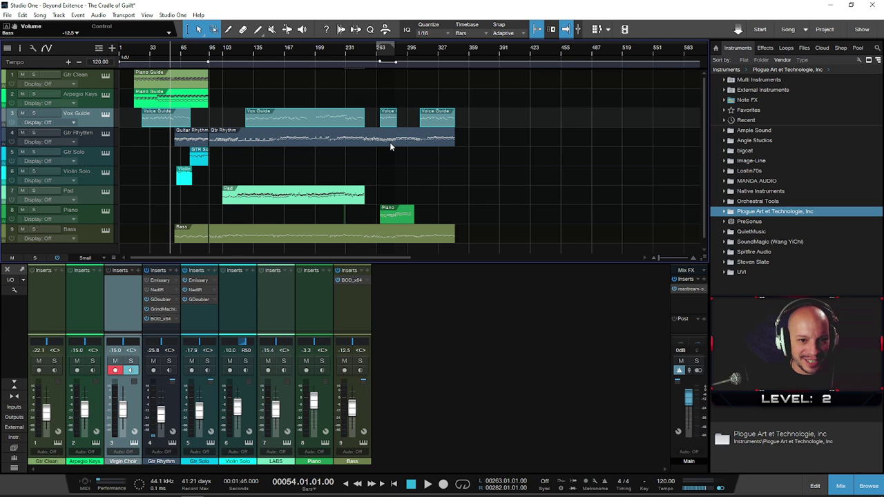
scroll(349, 159, down, 1)
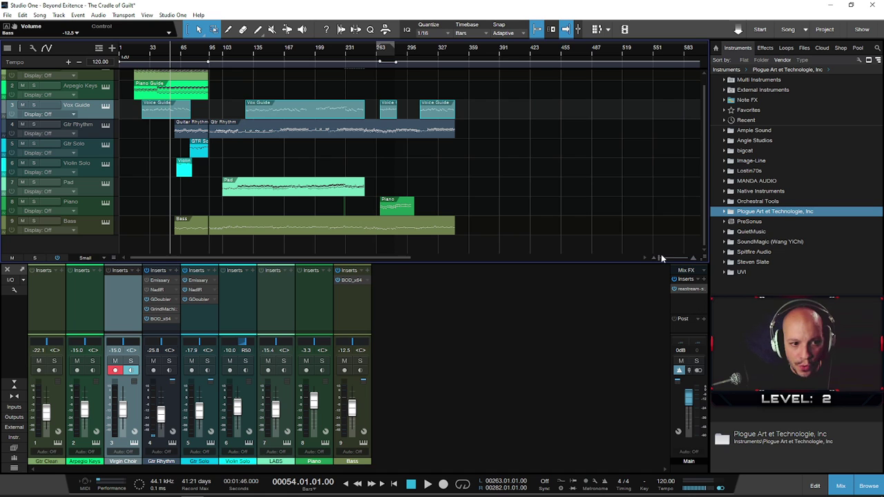
- Solo the Pad track and listen to its part from about bar 111 to bar 127
click(231, 51)
key(space)
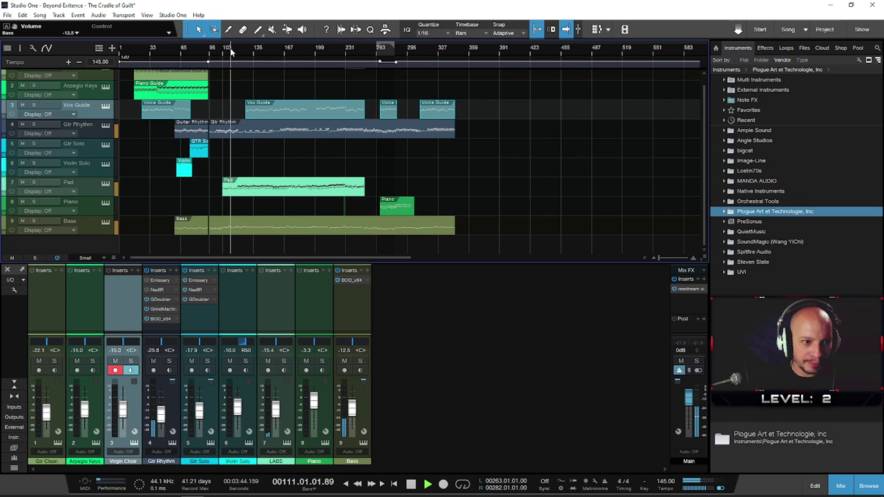
click(32, 183)
click(240, 47)
click(246, 47)
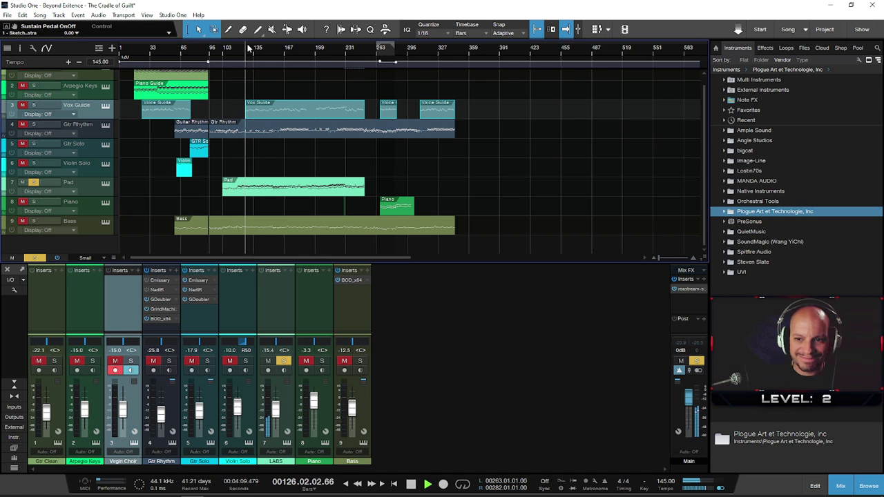
key(space)
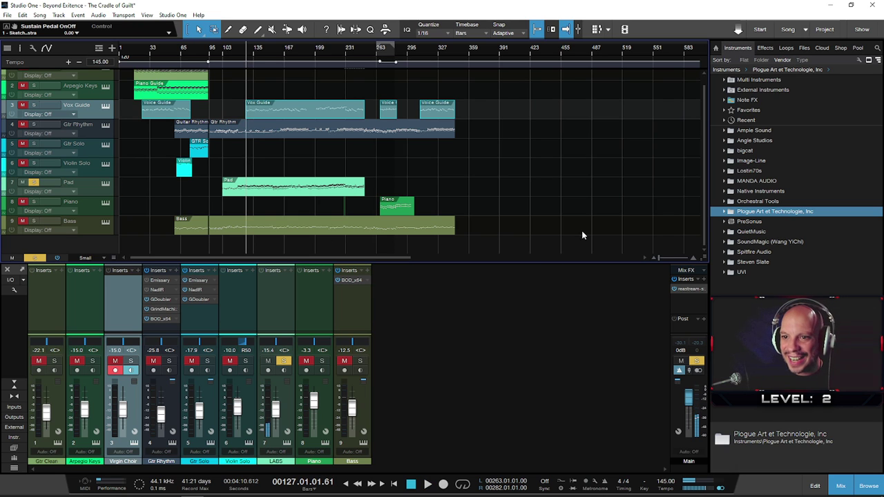
- Load Spitfire Audio's LABS instrument onto the Pad track and open its preset browser
click(723, 130)
click(724, 130)
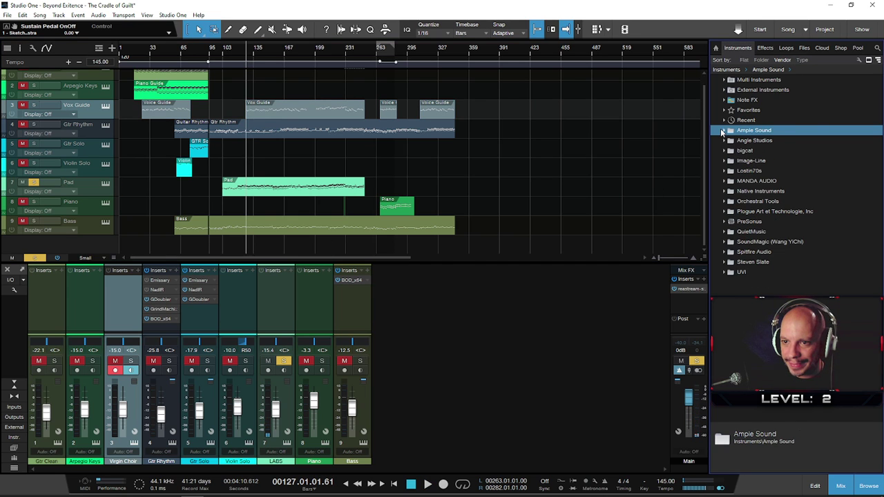
click(725, 253)
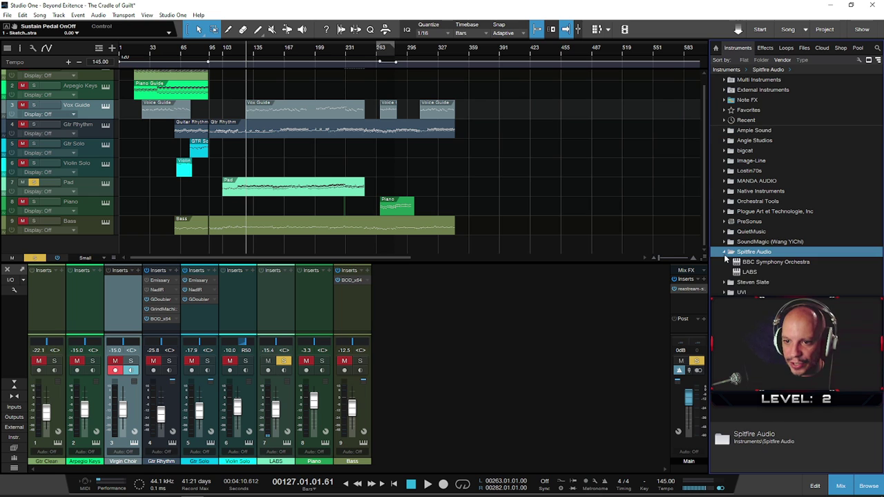
drag(745, 272, 98, 186)
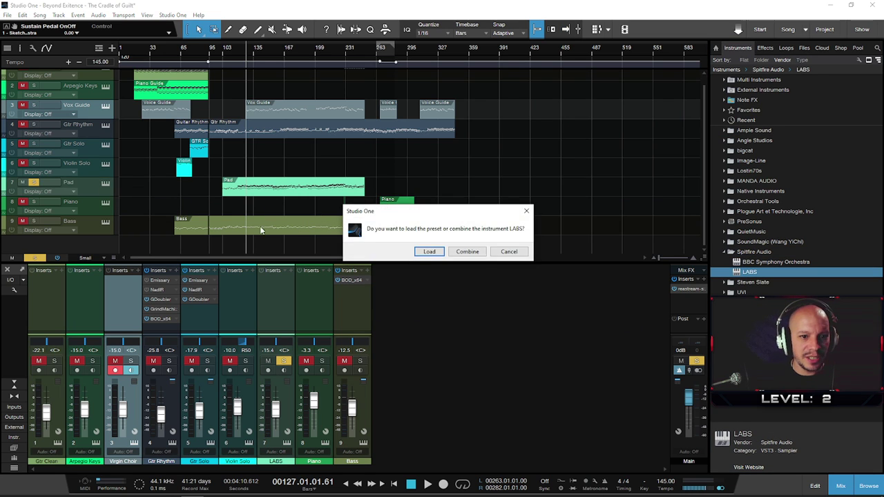
click(429, 253)
click(349, 136)
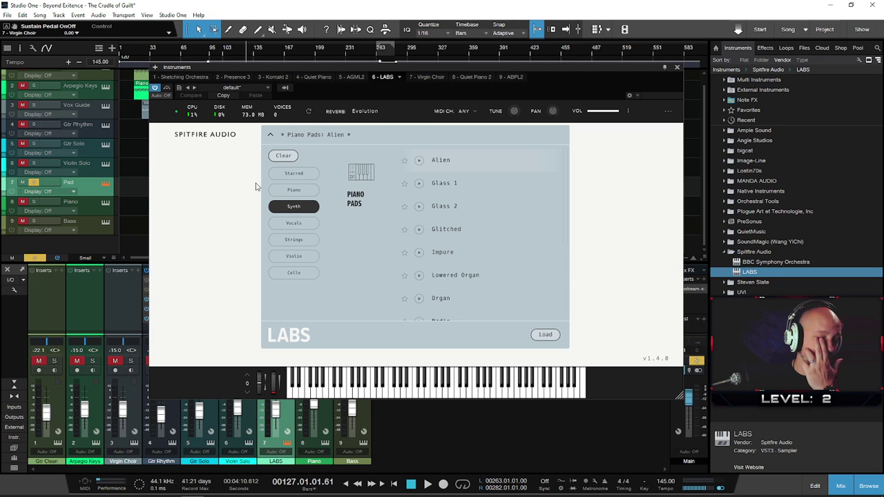
- Compare the LABS presets under the Piano and Synth filters, including Piano Pads and Soft Piano, and close the instrument window
click(295, 190)
scroll(452, 173, down, 5)
scroll(453, 177, up, 5)
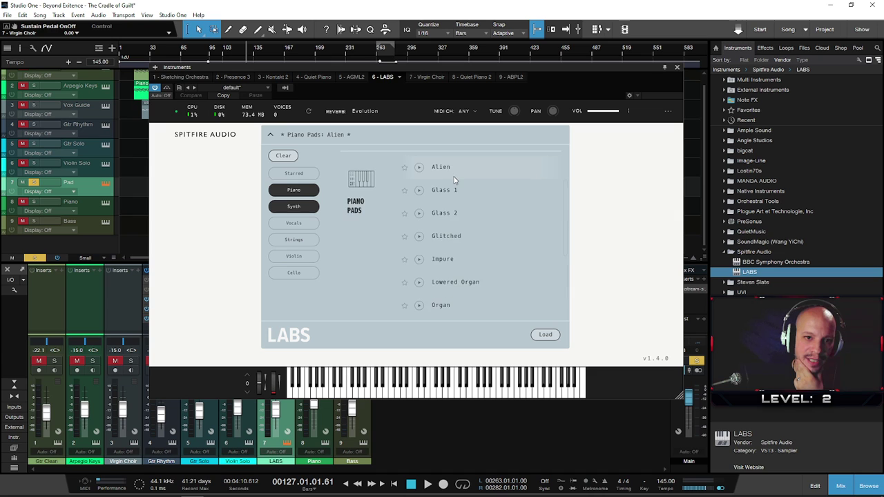
click(295, 210)
scroll(380, 194, down, 6)
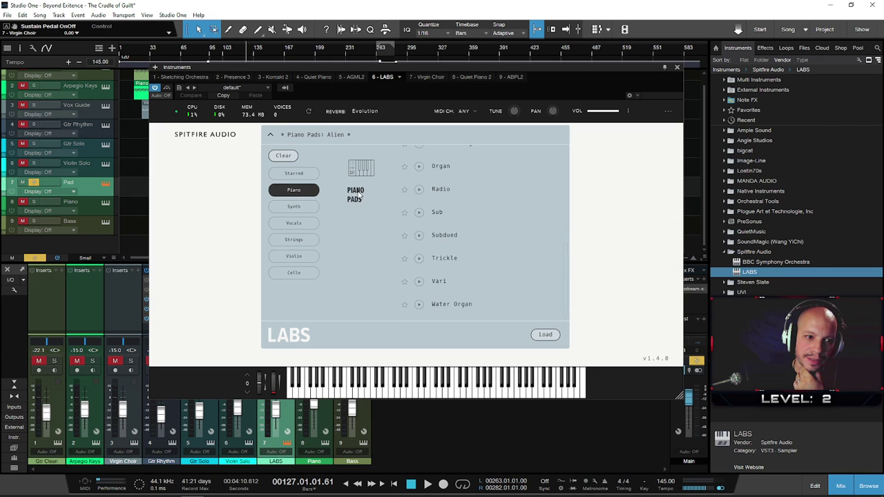
scroll(414, 219, up, 5)
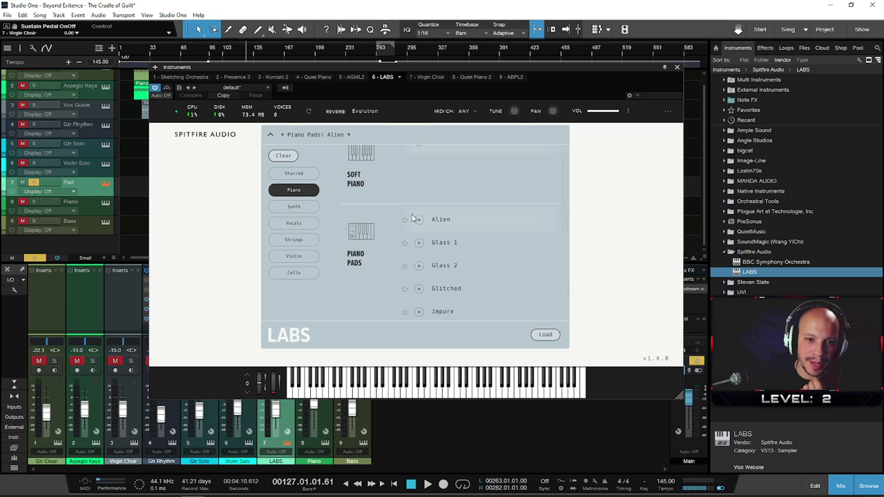
click(293, 206)
click(293, 190)
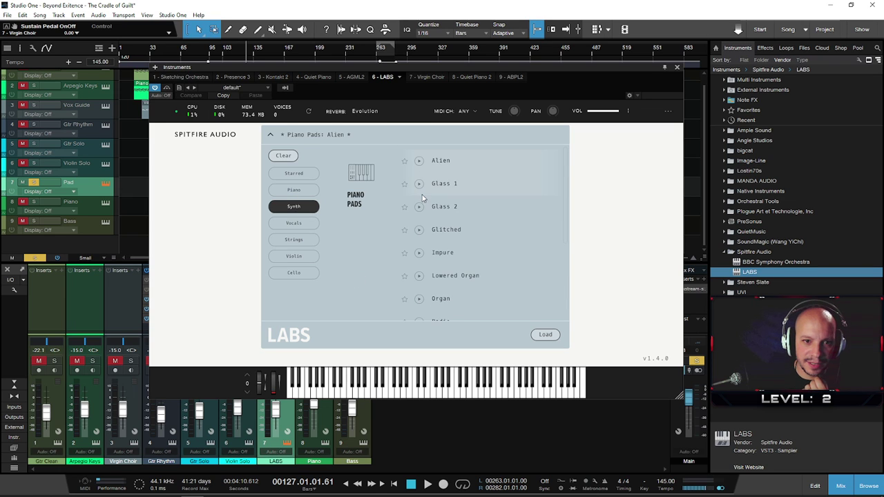
click(311, 191)
scroll(428, 198, down, 3)
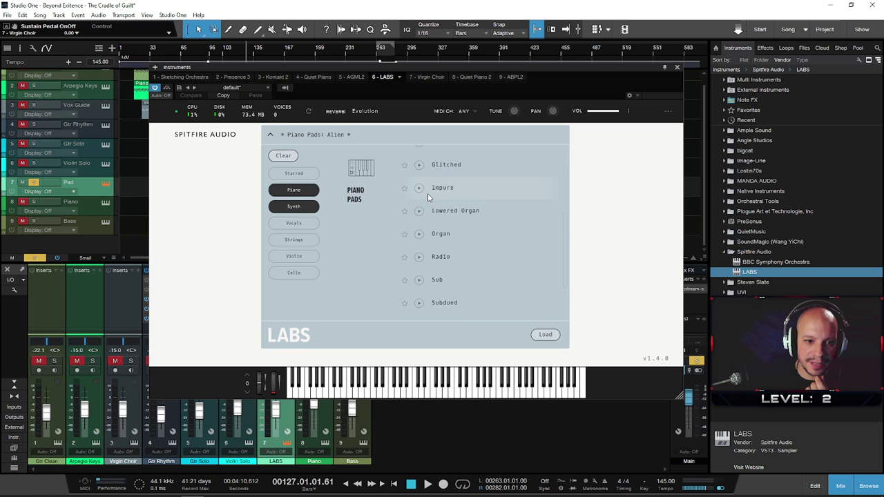
click(296, 192)
scroll(455, 200, down, 3)
scroll(454, 200, up, 3)
click(309, 192)
scroll(403, 198, down, 3)
scroll(404, 198, down, 2)
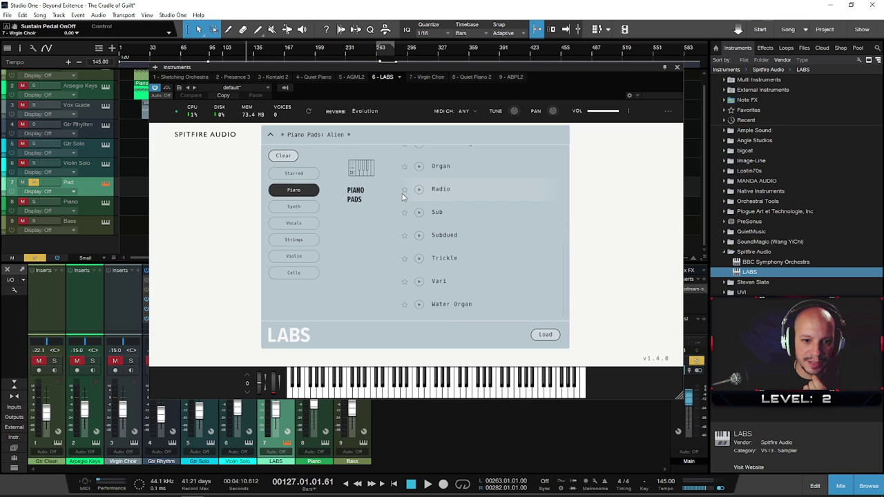
click(677, 67)
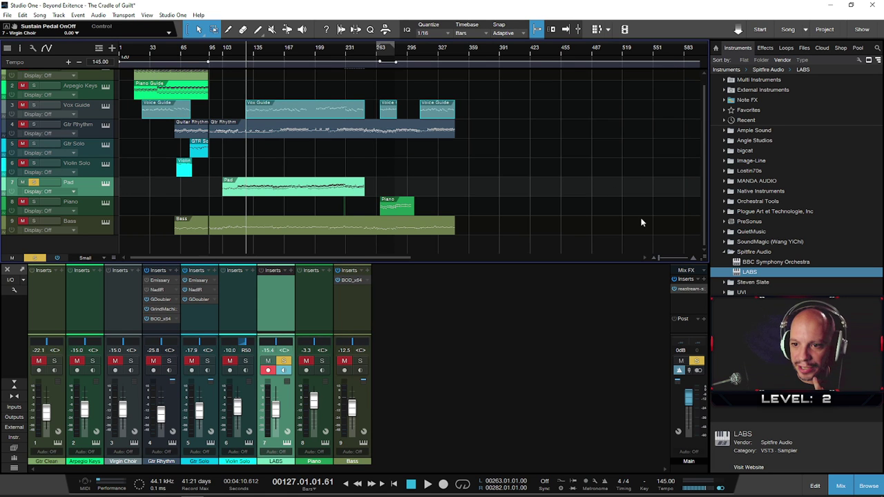
- Look through the Orchestral Tools, Native Instruments, Ample Sound, Angle Studios and bigcat folders for an alternative pad instrument
click(725, 253)
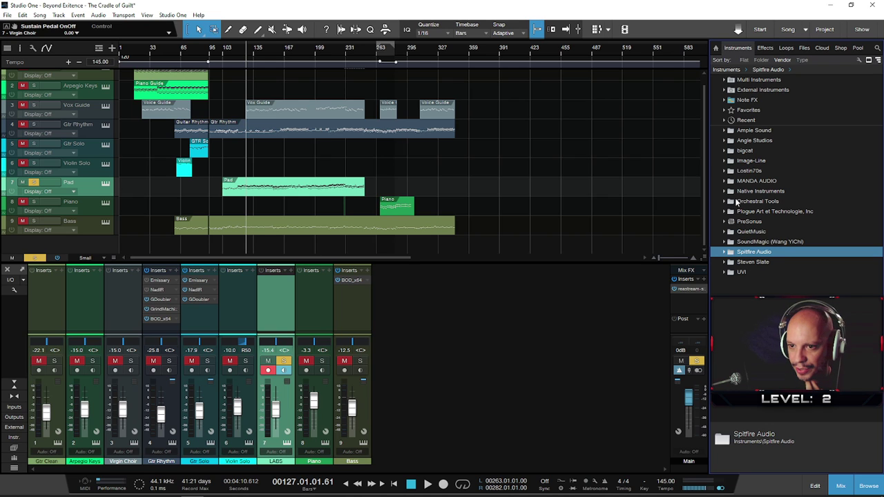
click(725, 202)
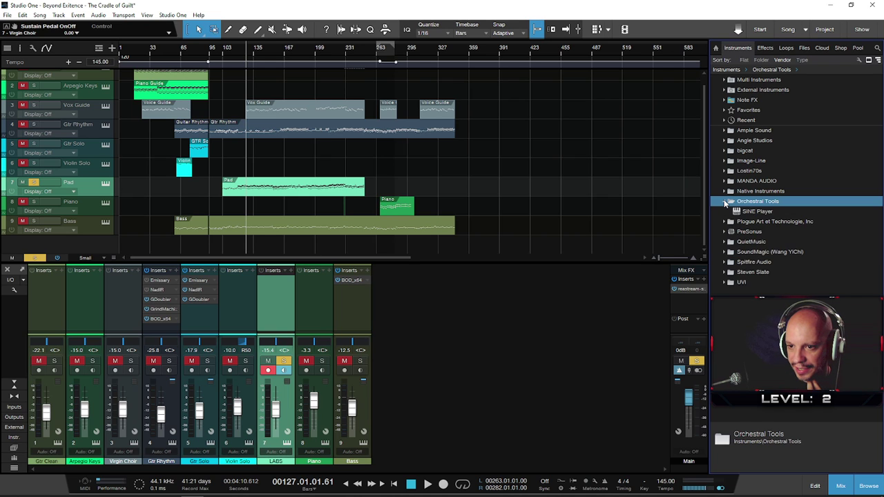
click(725, 203)
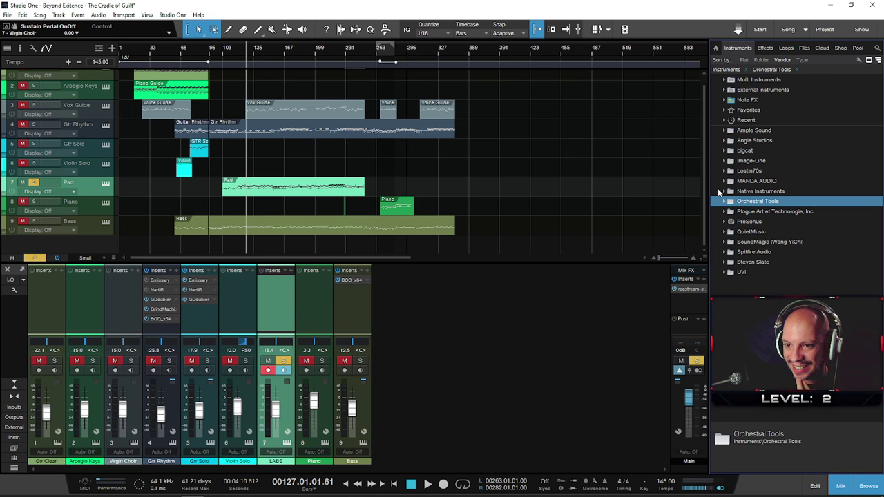
click(726, 192)
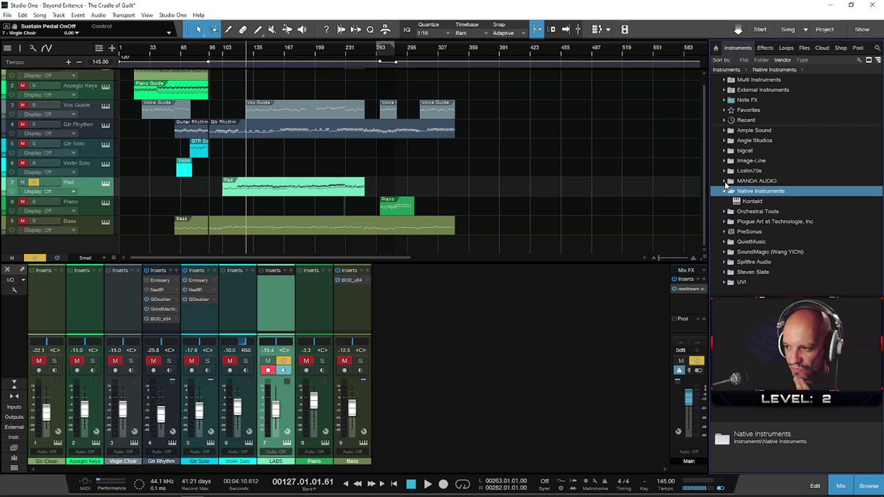
click(724, 130)
click(727, 140)
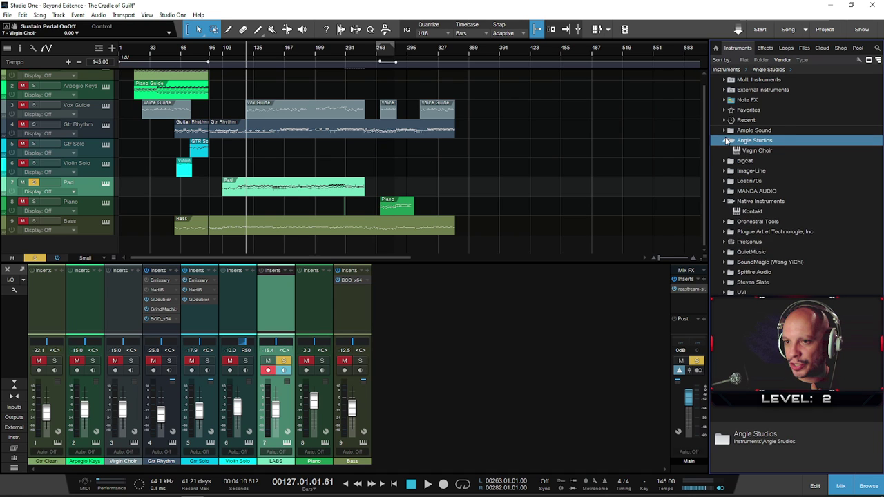
click(725, 151)
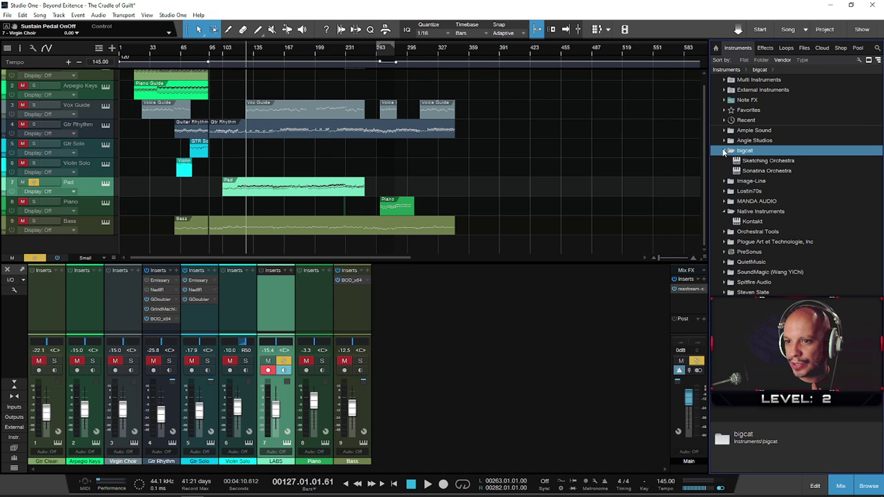
- Replace the Pad track's instrument with bigcat's Sketching Orchestra and audition its Sketch Organ Soft sound
mouse_move(769, 162)
mouse_down()
mouse_move(523, 189)
mouse_move(164, 166)
mouse_move(79, 166)
mouse_move(82, 184)
mouse_up()
click(425, 253)
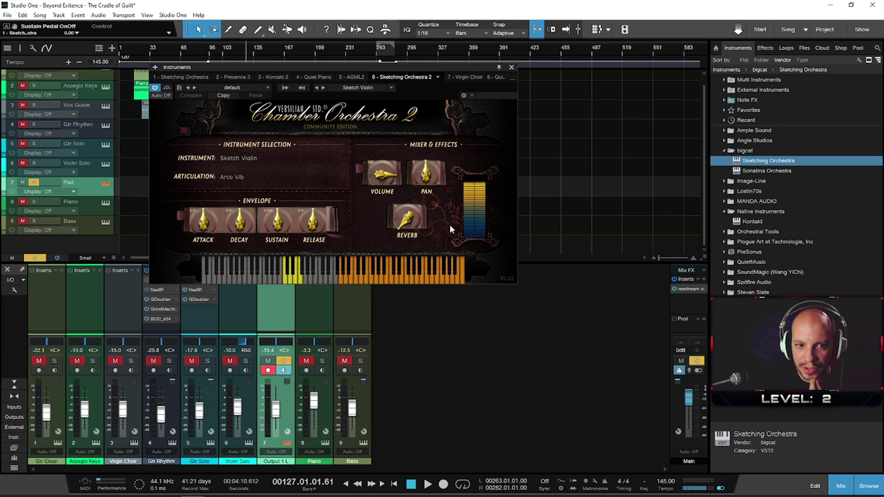
click(253, 160)
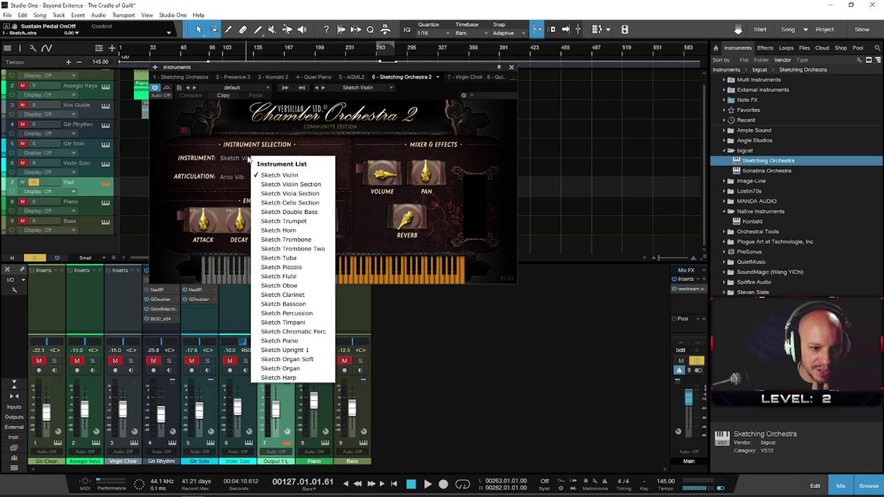
click(307, 360)
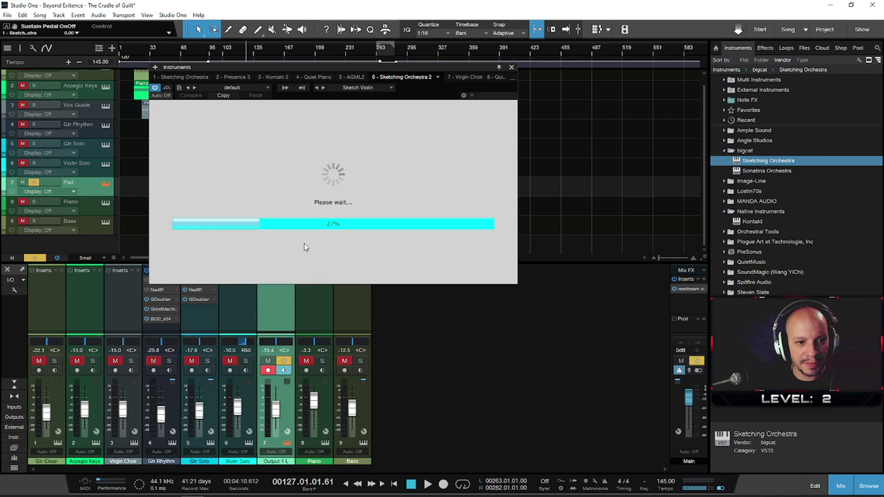
key(space)
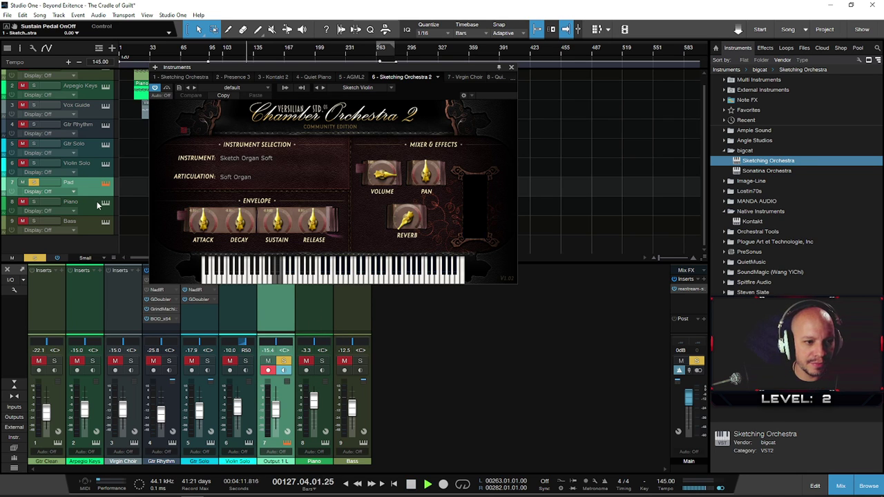
drag(274, 69, 512, 77)
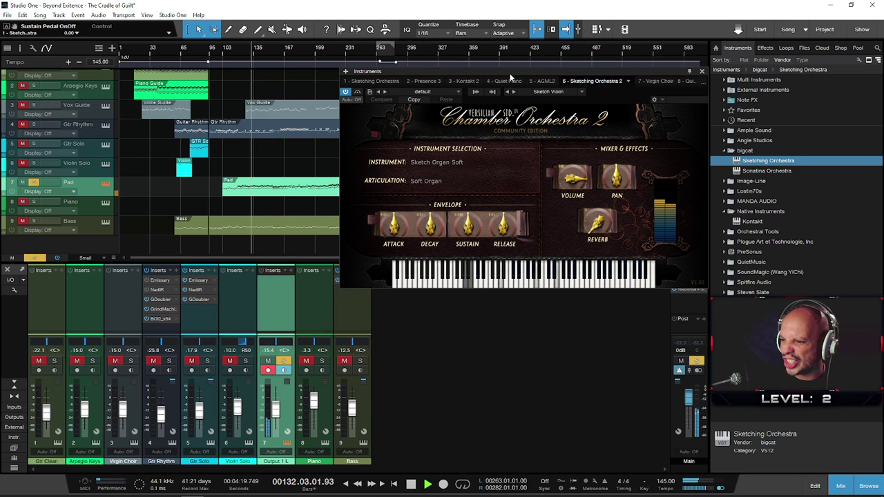
- Switch Sketching Orchestra to the Sketch Organ instrument and listen to the soloed pad part with it
click(421, 162)
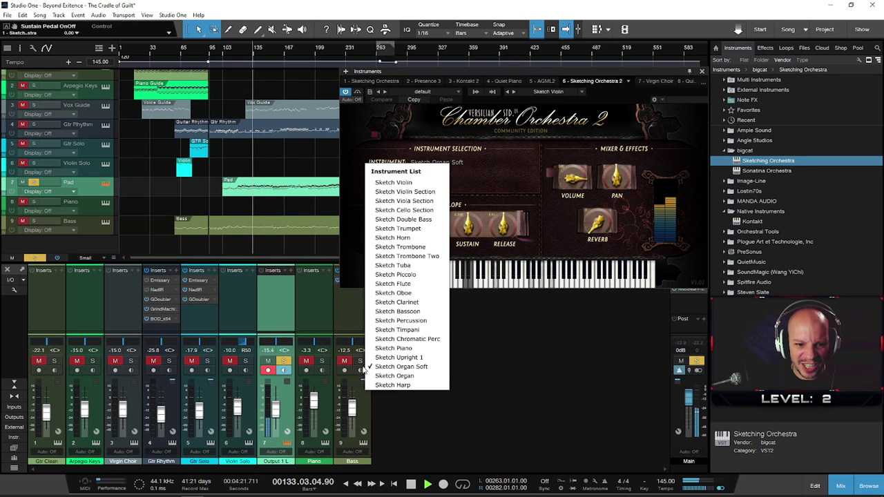
click(400, 376)
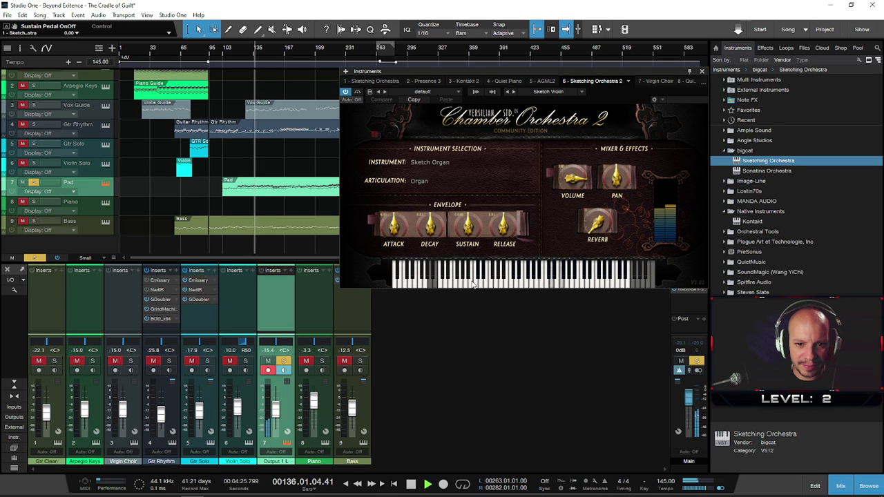
key(space)
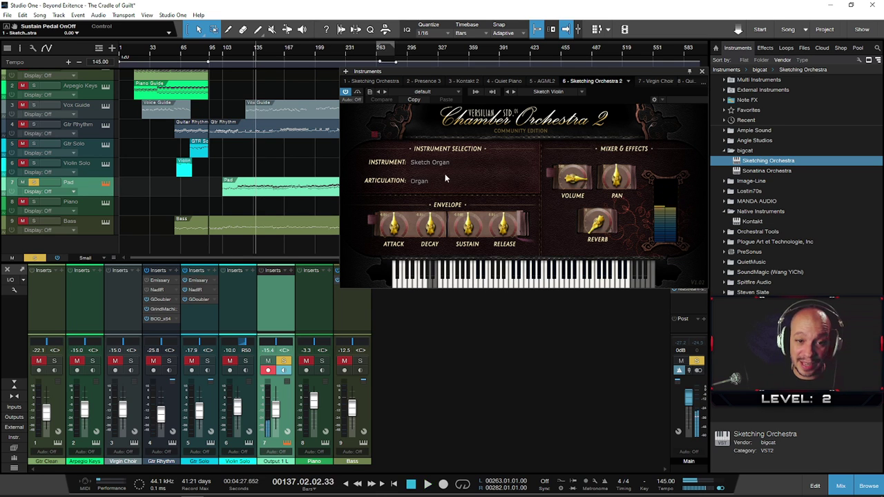
- Switch Sketching Orchestra to the Sketch Piano instrument, audition it, and check the instrument list for further options
click(431, 160)
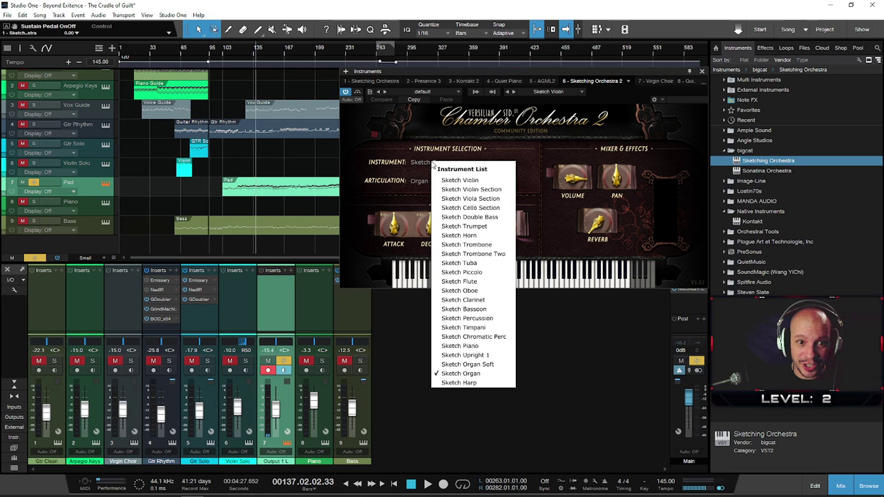
click(475, 348)
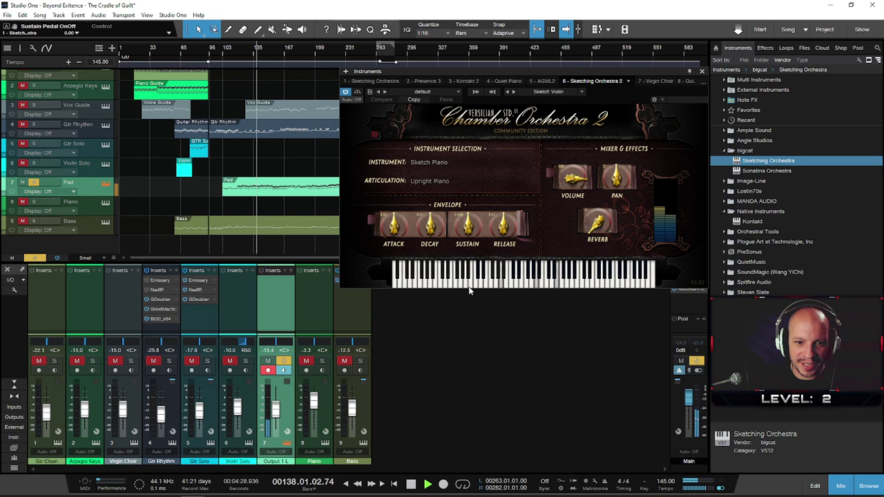
click(423, 167)
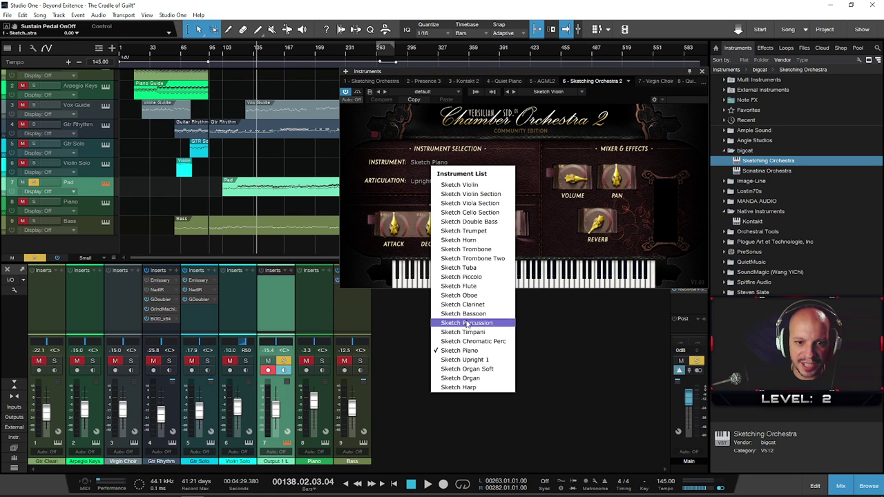
click(700, 81)
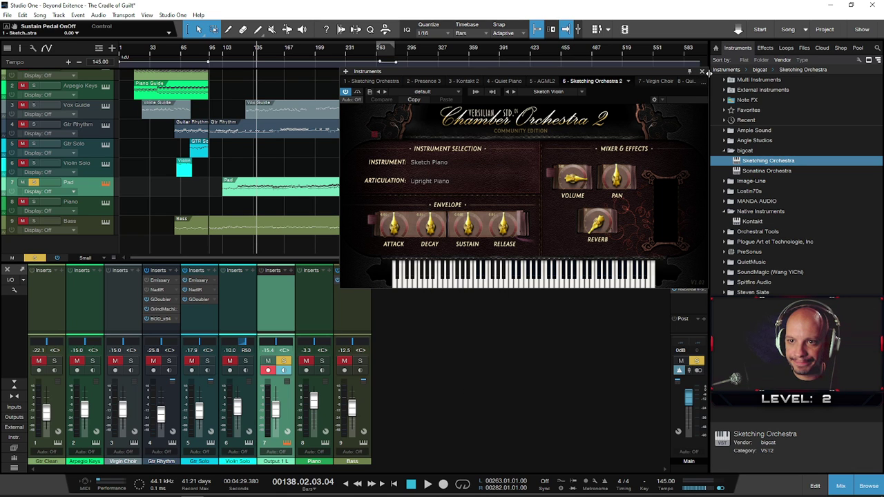
- Replace the Pad track's instrument with bigcat's Sonatina Orchestra, audition its Sonatina Glockenspiel sound, and check its instrument list
click(702, 72)
drag(762, 173, 92, 183)
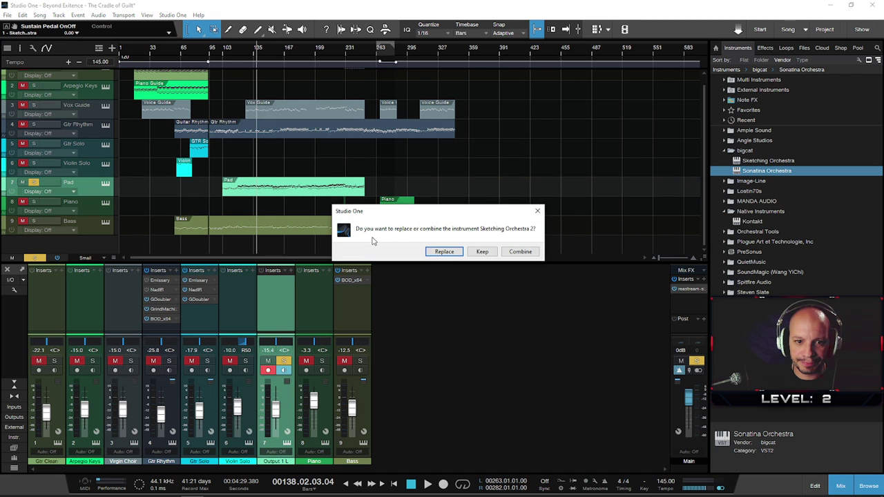
click(445, 252)
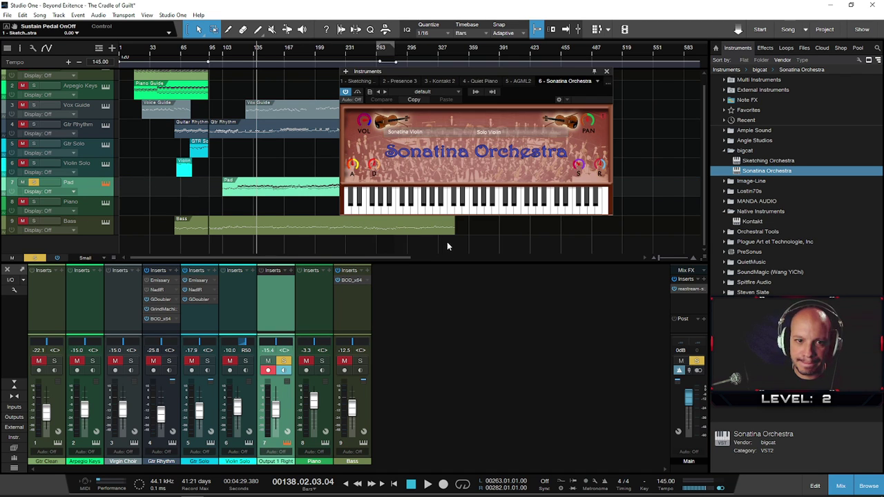
click(427, 131)
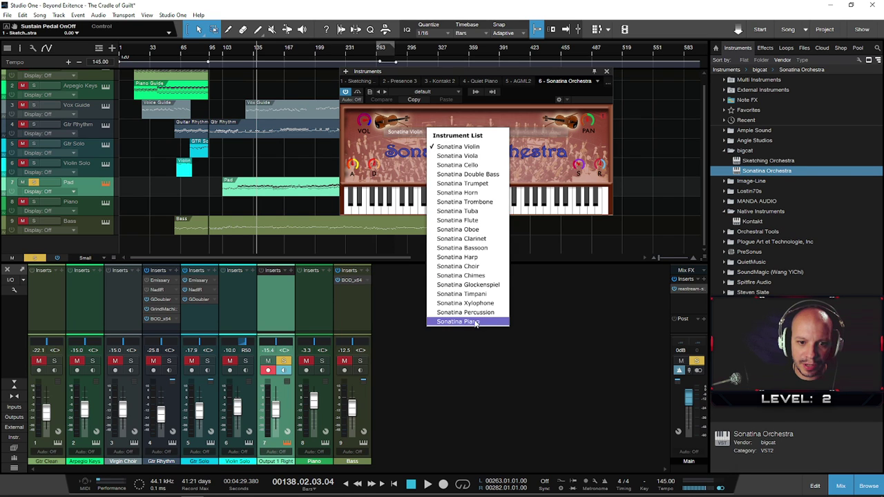
click(475, 286)
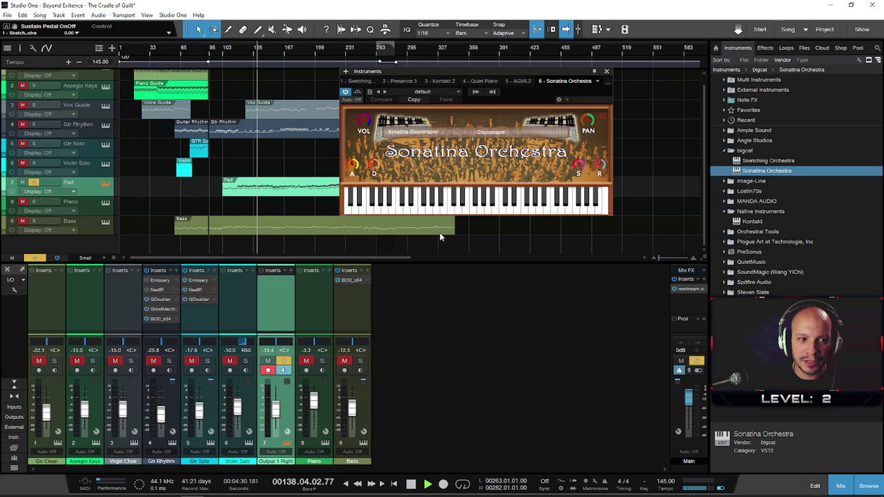
click(408, 131)
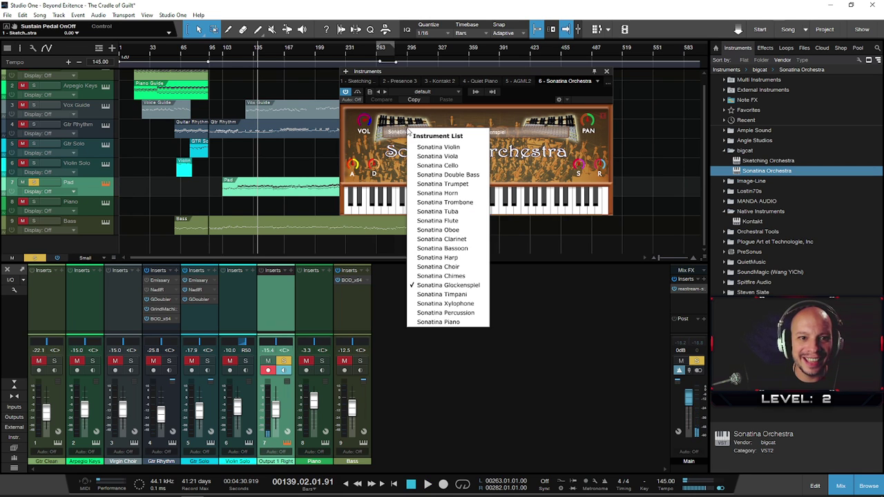
click(727, 184)
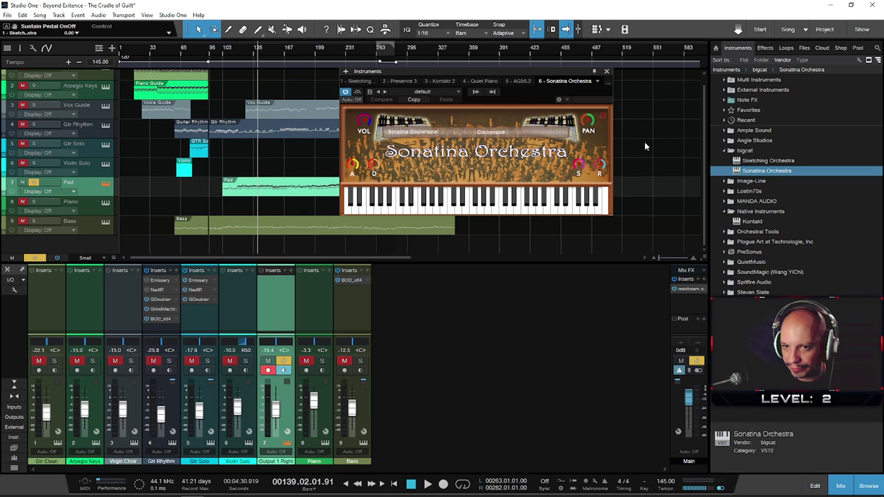
- Check the Image-Line instruments, and replace the Pad track's Sonatina Orchestra with Native Instruments' Kontakt
click(606, 71)
click(726, 181)
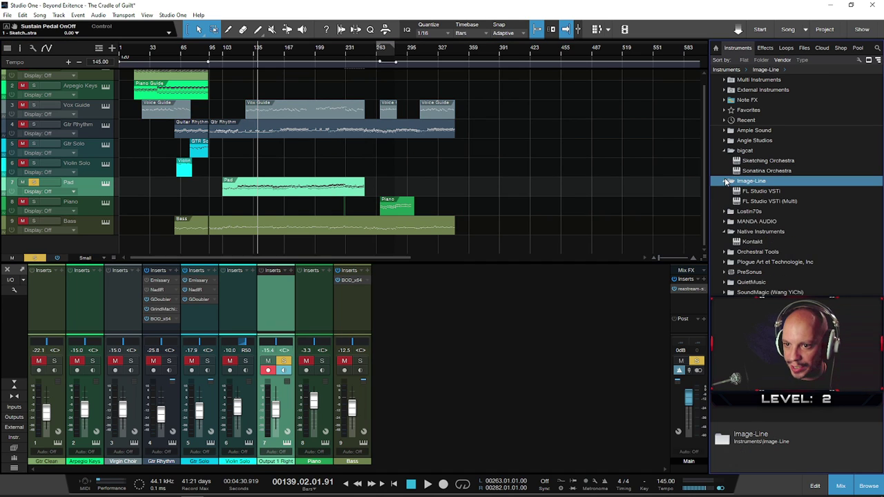
click(726, 181)
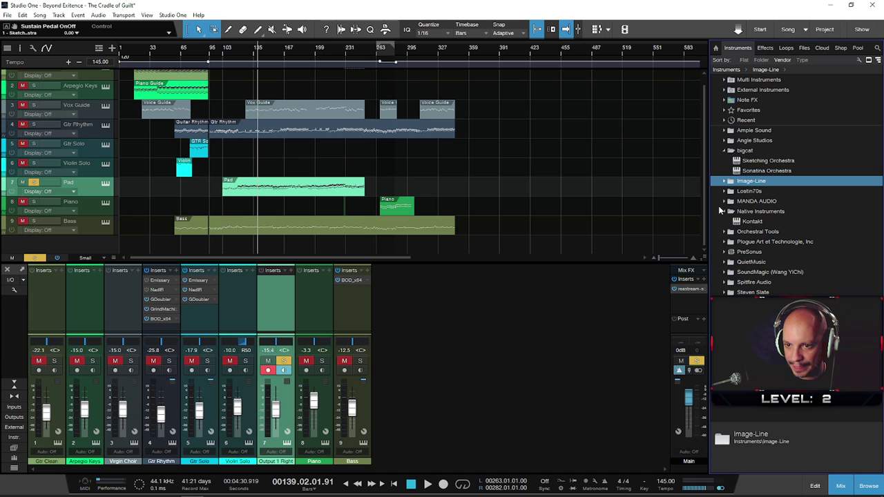
drag(747, 221, 91, 184)
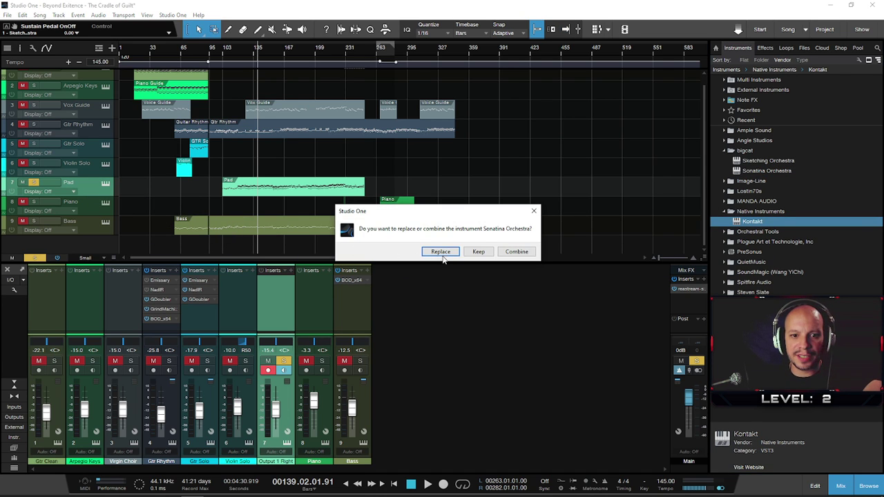
click(442, 254)
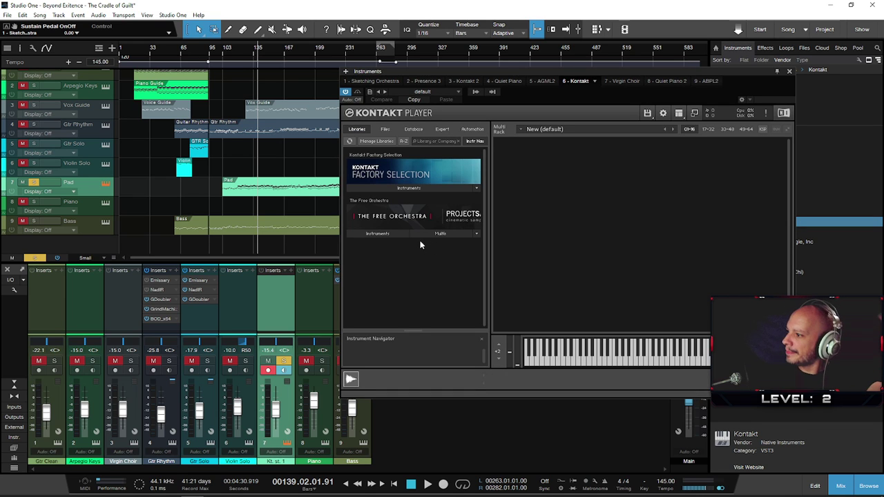
- Load The Free Orchestra's A Sign of Hope multi into Kontakt and audition its upper key range
click(380, 234)
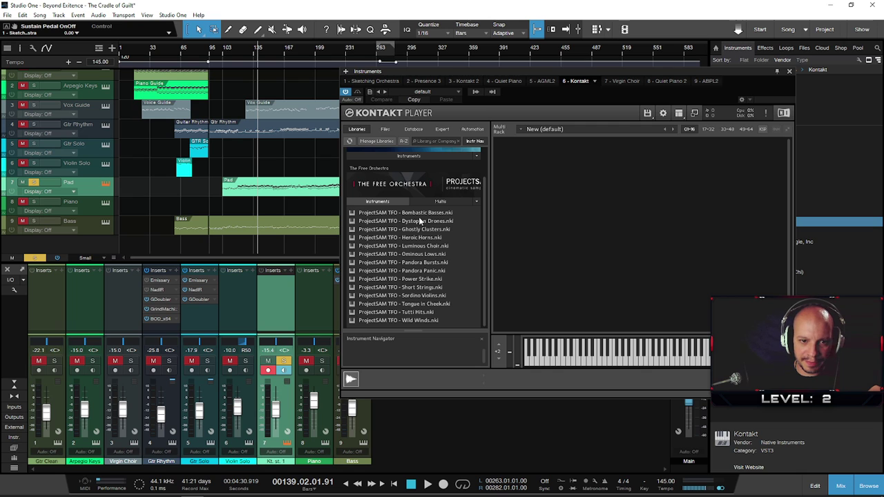
click(454, 201)
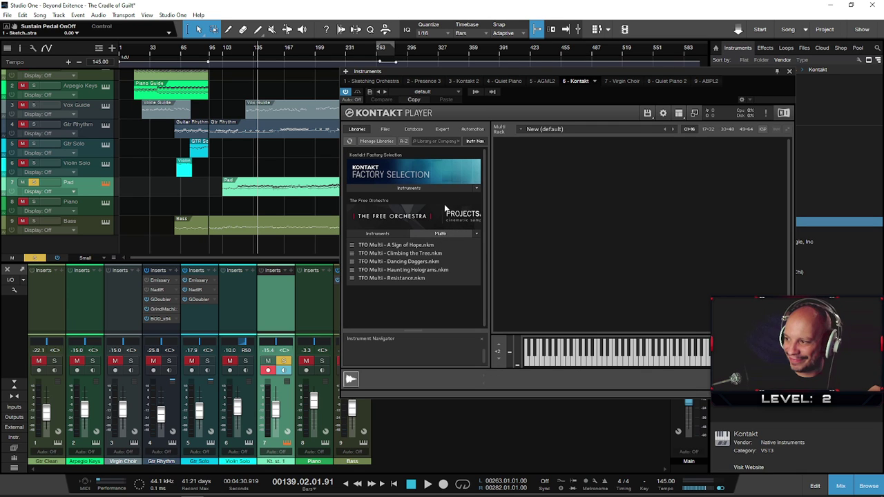
click(406, 246)
drag(399, 247, 625, 227)
click(419, 289)
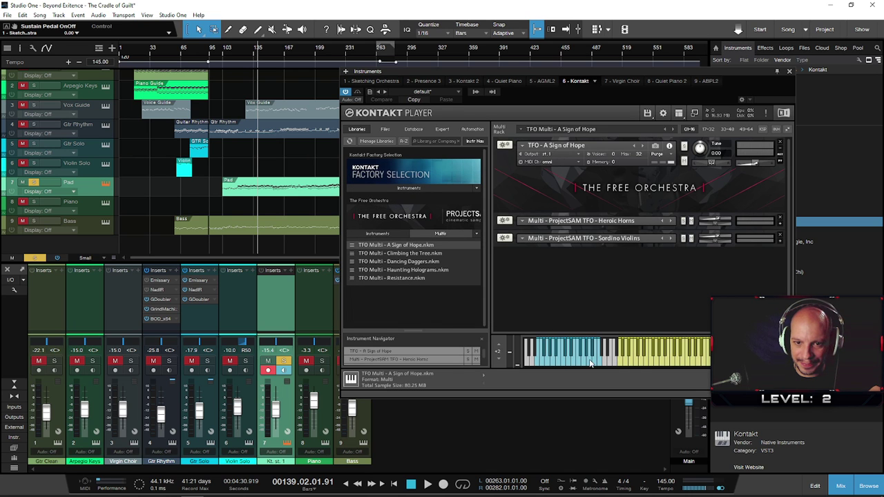
click(668, 365)
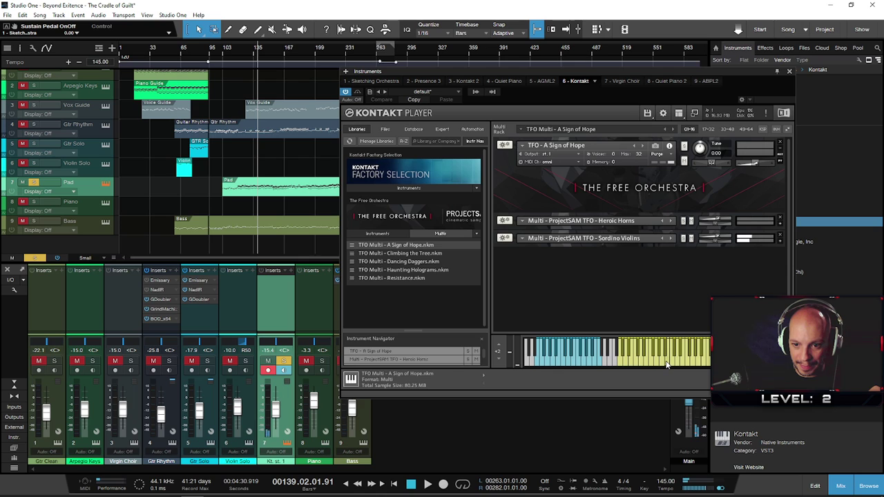
click(683, 365)
click(694, 364)
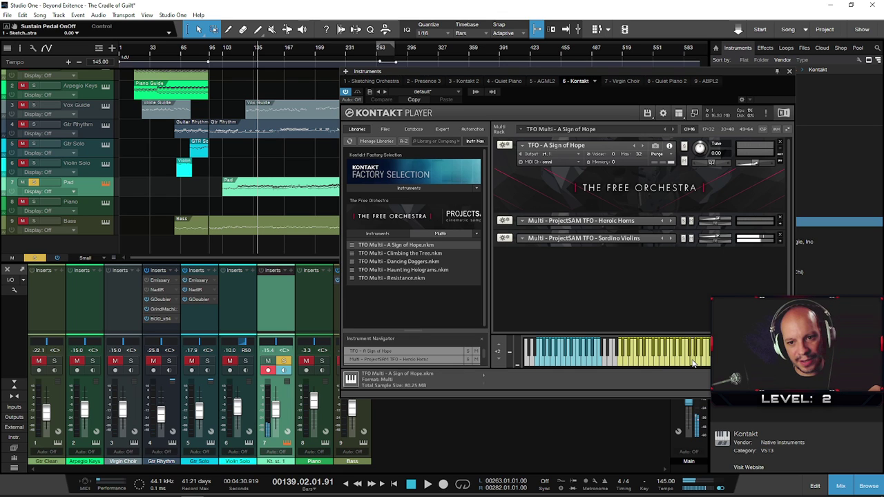
- Remove Heroic Horns and Sordino Violins from the Kontakt rack, and reload the A Sign of Hope multi
click(780, 218)
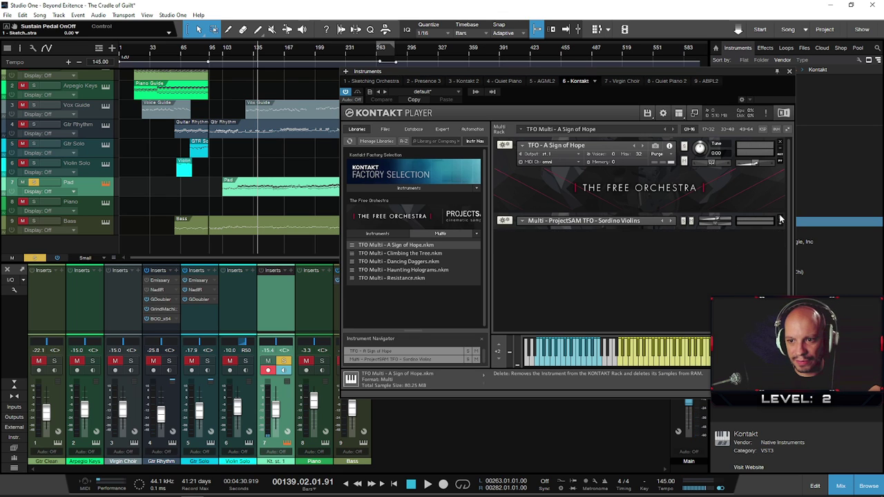
click(781, 219)
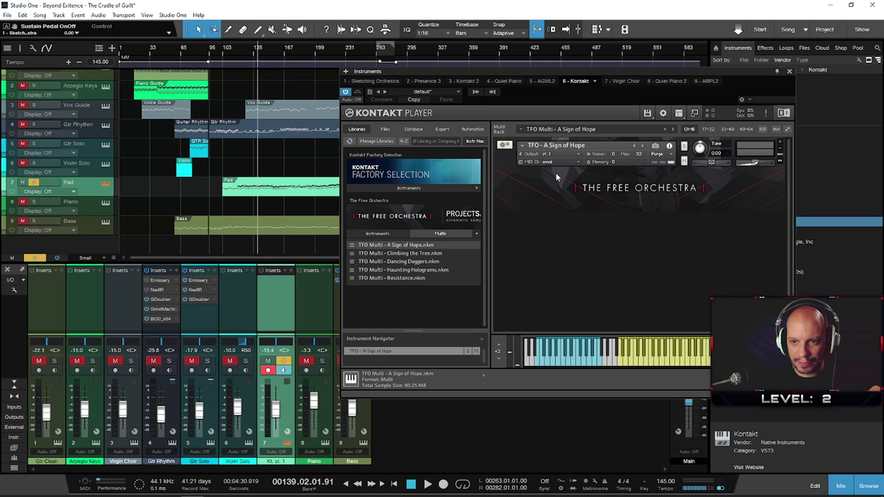
drag(413, 246, 605, 160)
click(423, 288)
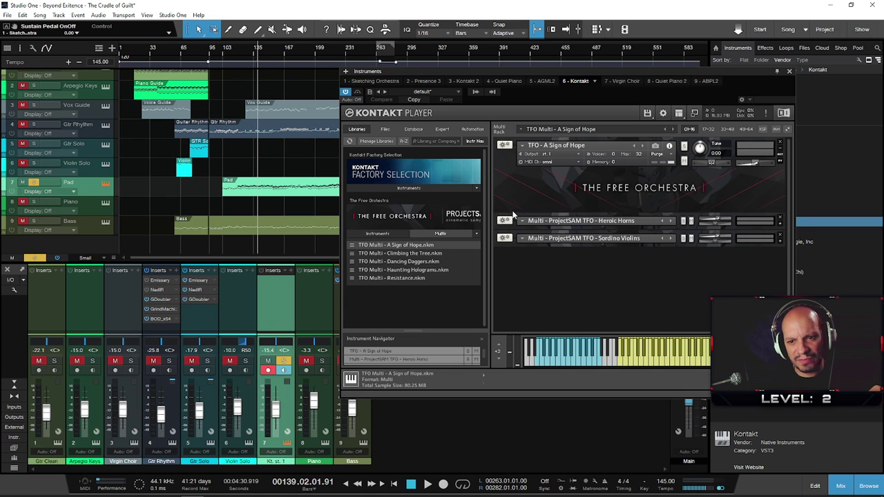
- Audition the low Heroic Horns and high Sordino Violins key ranges of the A Sign of Hope multi
click(581, 364)
click(568, 365)
click(550, 363)
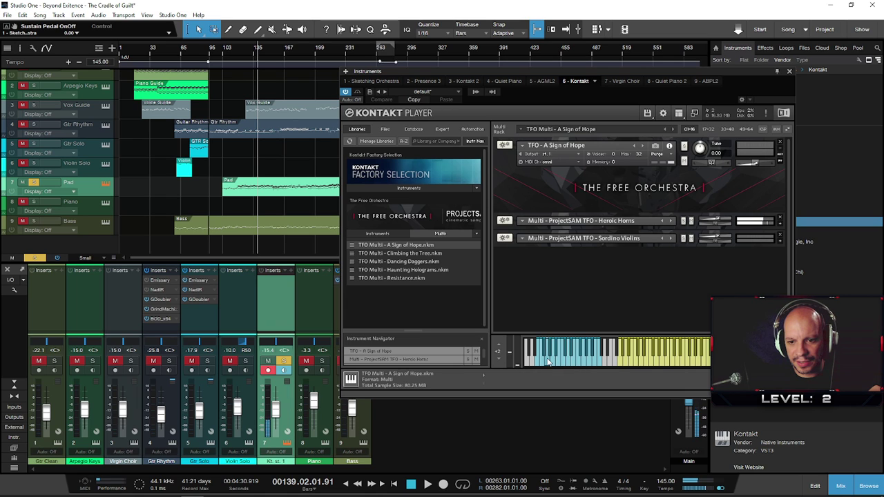
click(694, 362)
click(674, 364)
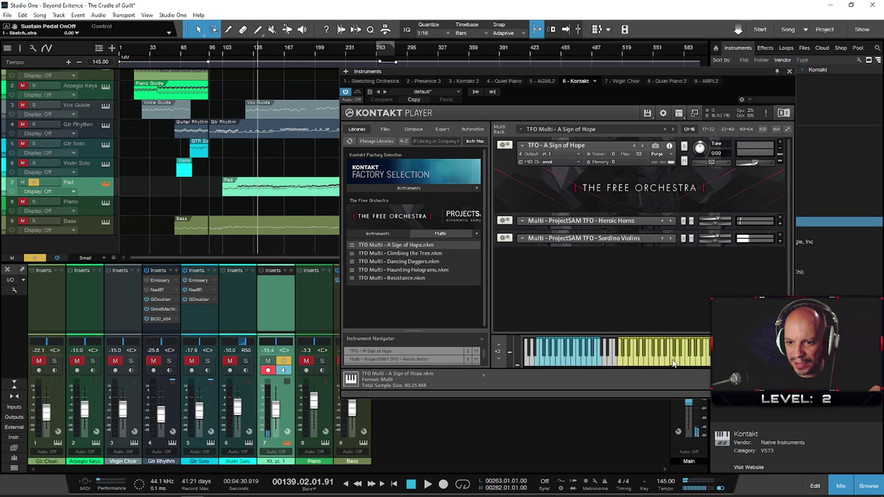
click(570, 365)
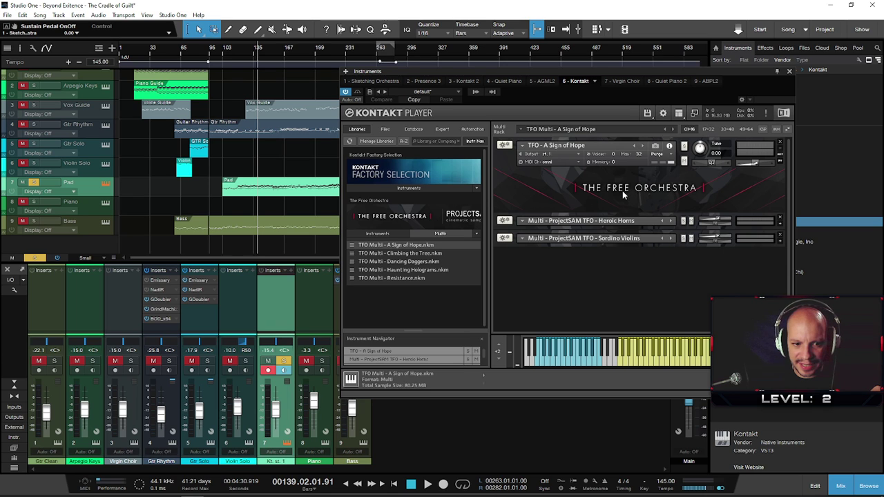
scroll(437, 354, down, 1)
scroll(436, 354, up, 1)
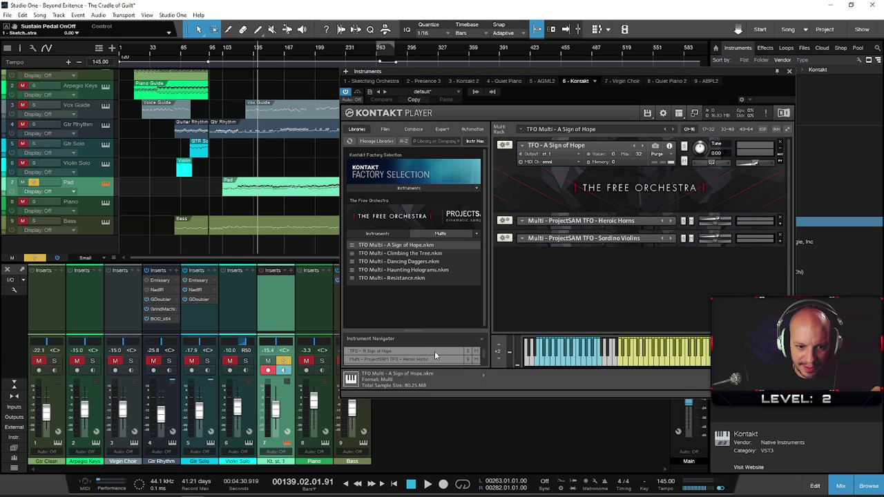
click(656, 354)
click(608, 365)
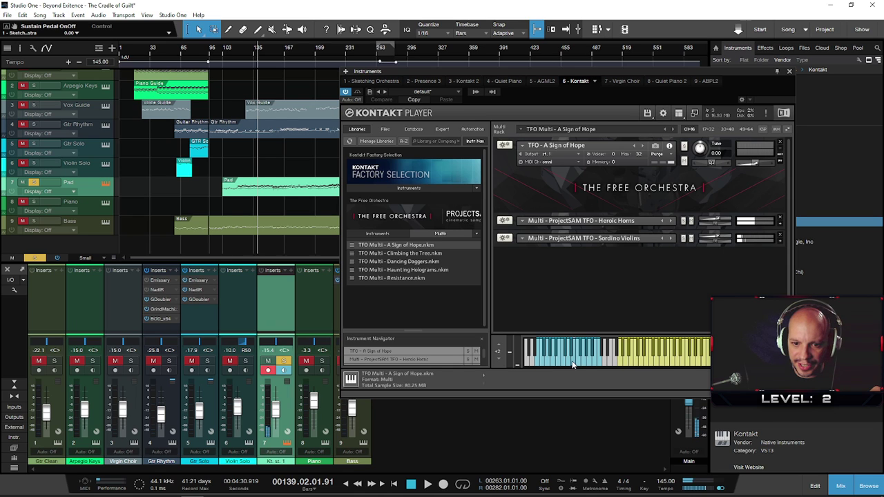
- Clear the Kontakt rack, load the Climbing the Tree multi, and audition notes across its playable range
click(779, 141)
click(780, 142)
click(779, 142)
double_click(418, 253)
click(427, 287)
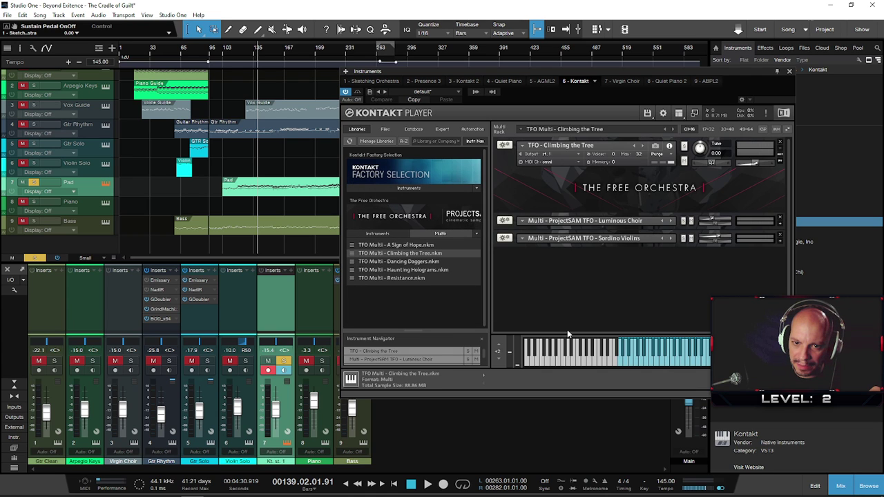
click(652, 366)
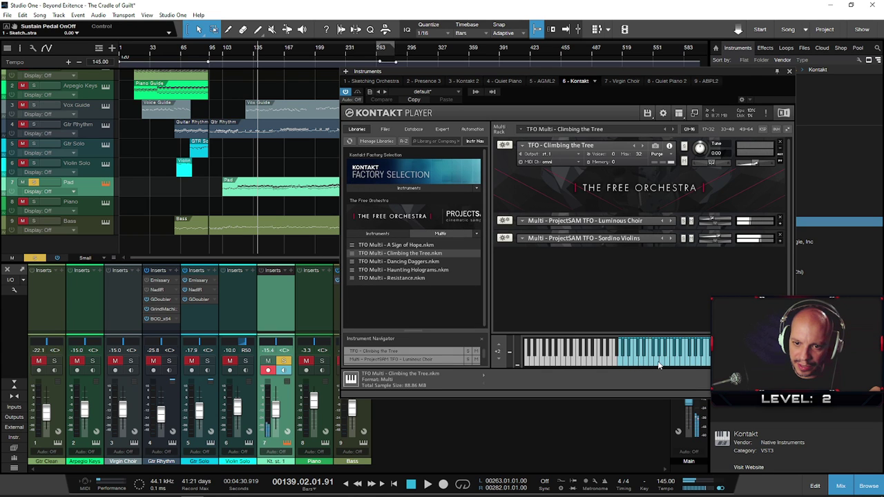
click(684, 363)
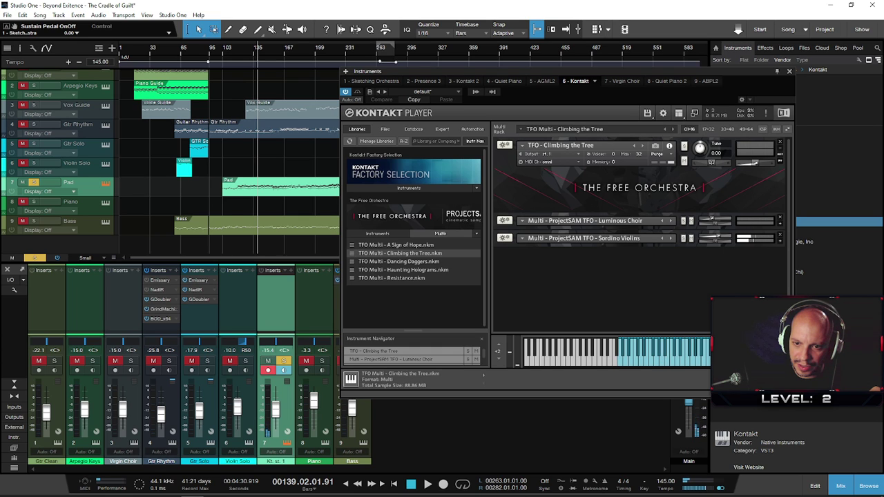
click(697, 366)
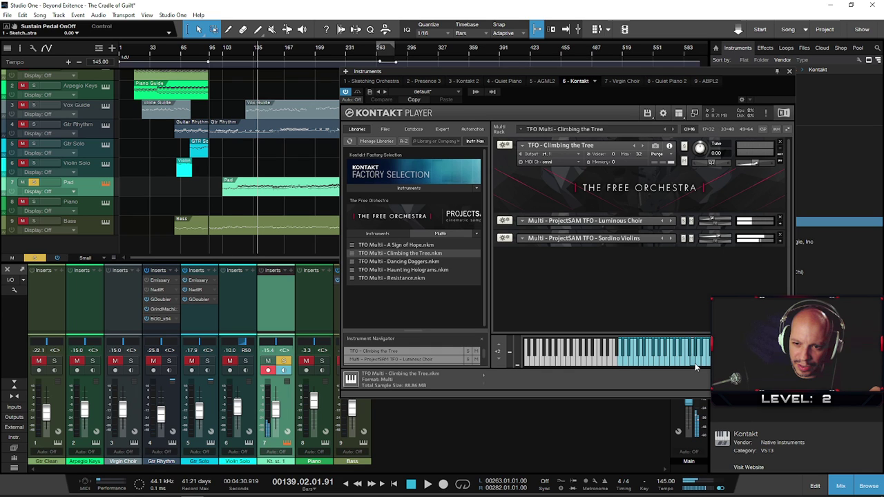
- Mute Sordino Violins in the Climbing the Tree multi and audition Luminous Choir on its own
click(691, 239)
click(697, 356)
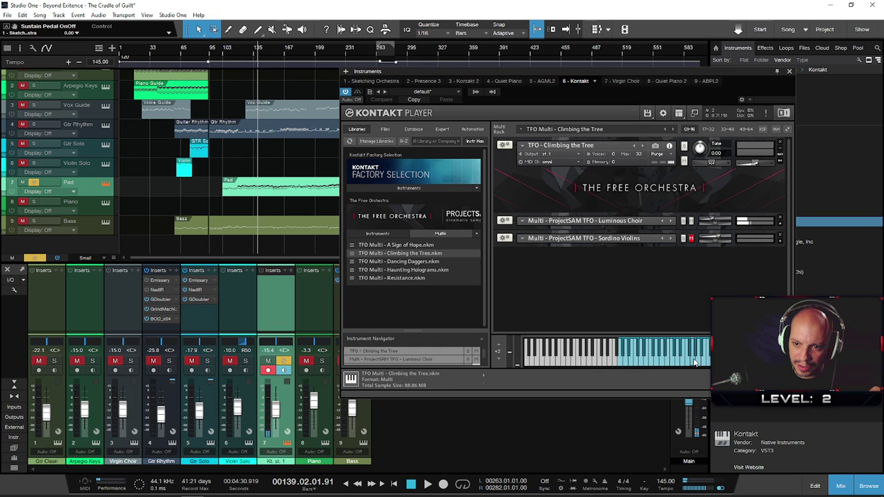
click(676, 364)
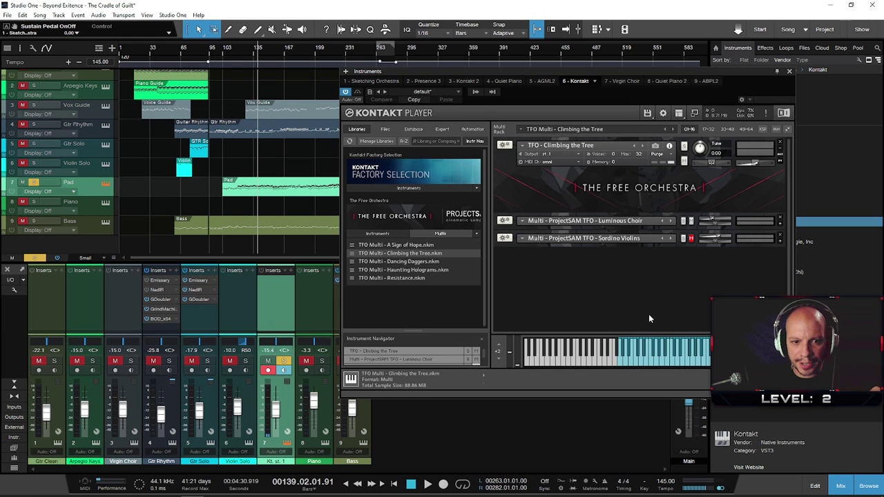
- Empty the Climbing the Tree multi from the rack and load the single Free Orchestra instrument Luminous Choir
click(377, 233)
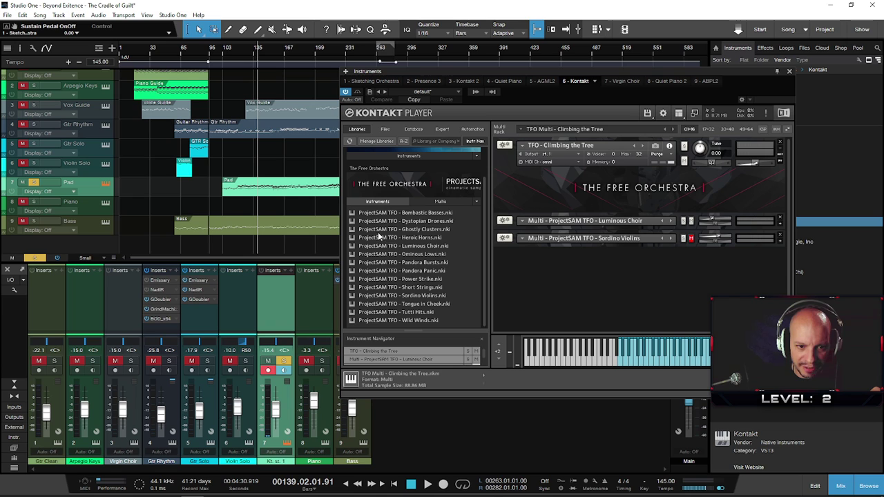
click(781, 219)
click(781, 220)
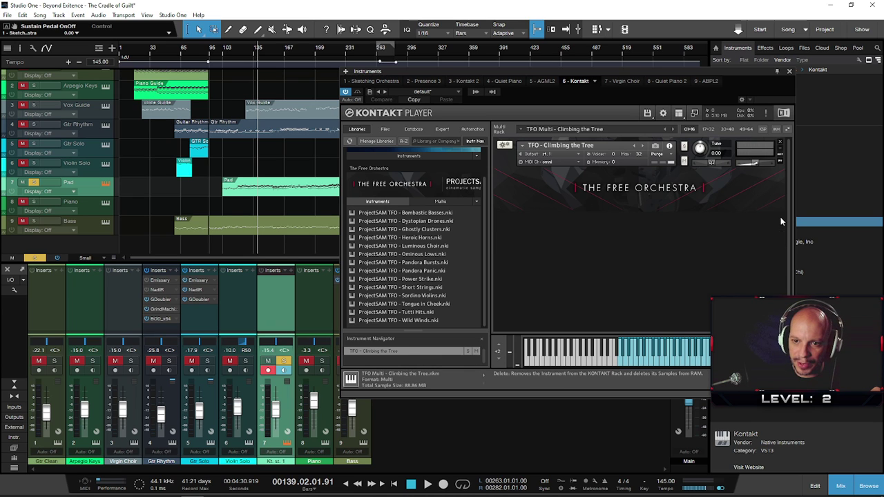
click(782, 144)
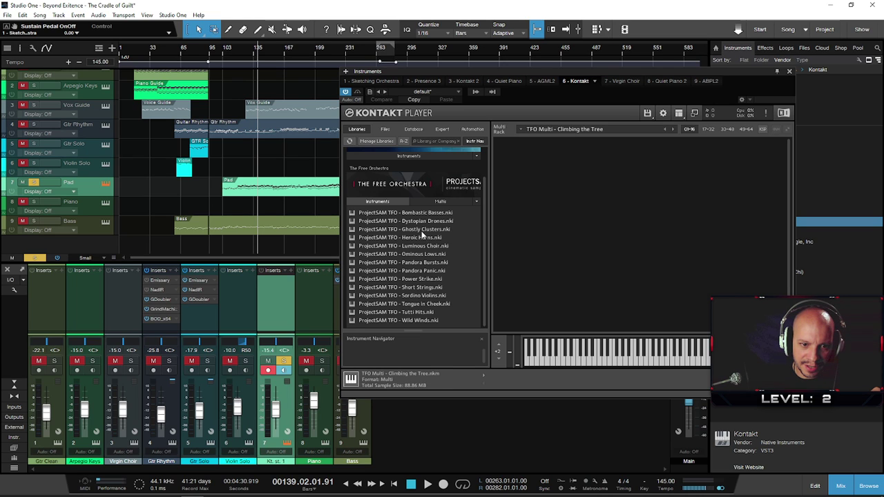
drag(416, 245, 577, 175)
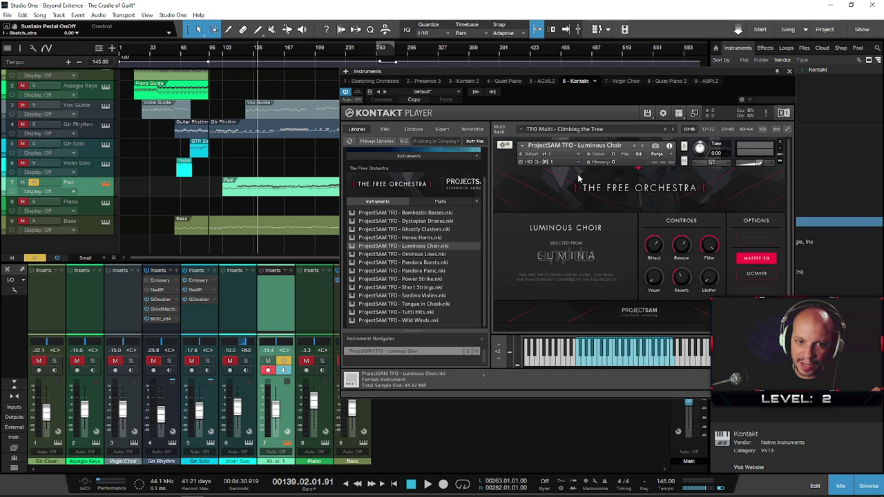
- Set Luminous Choir's Attack to 0.00 ms, auditioning notes before and after the change
click(611, 364)
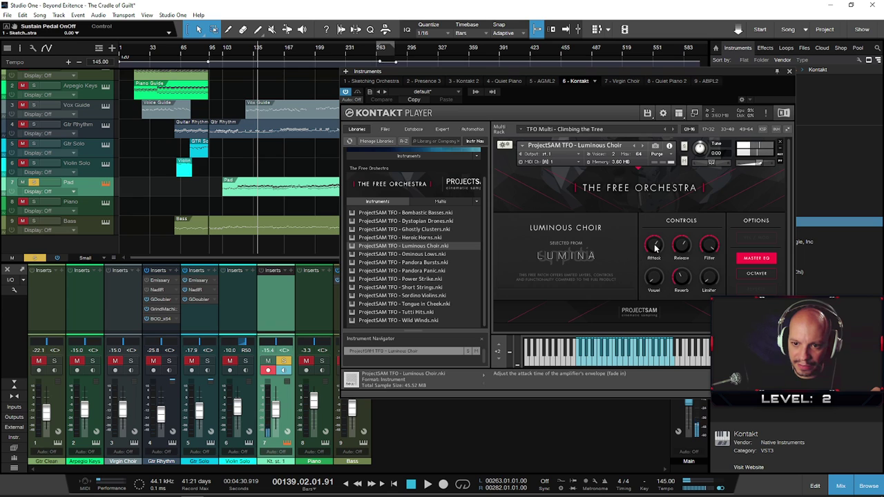
click(654, 245)
click(607, 365)
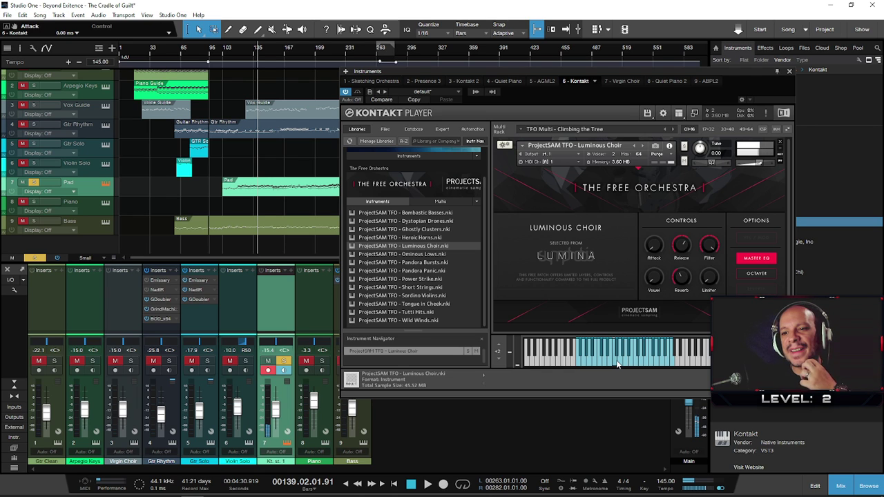
- Set Luminous Choir's Vowel to 35%, Release to 0.00 ms and Filter to 3.7 kHz, auditioning notes between changes
drag(655, 279, 654, 266)
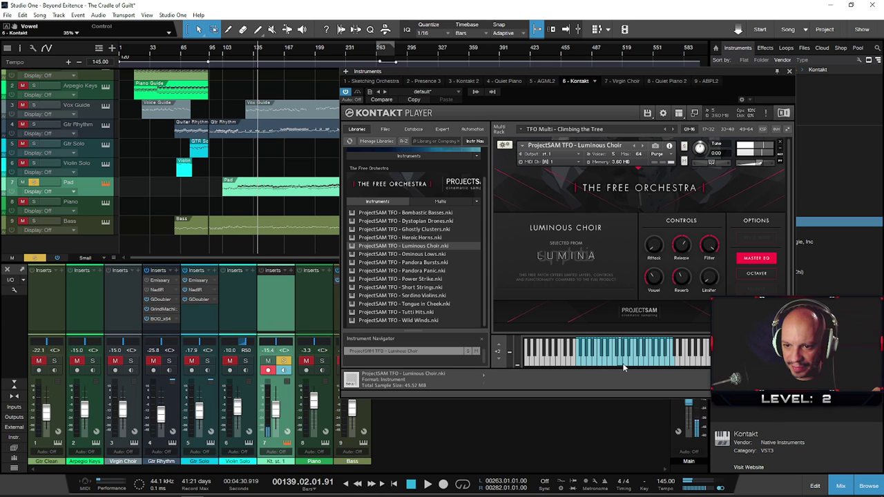
drag(681, 245, 681, 282)
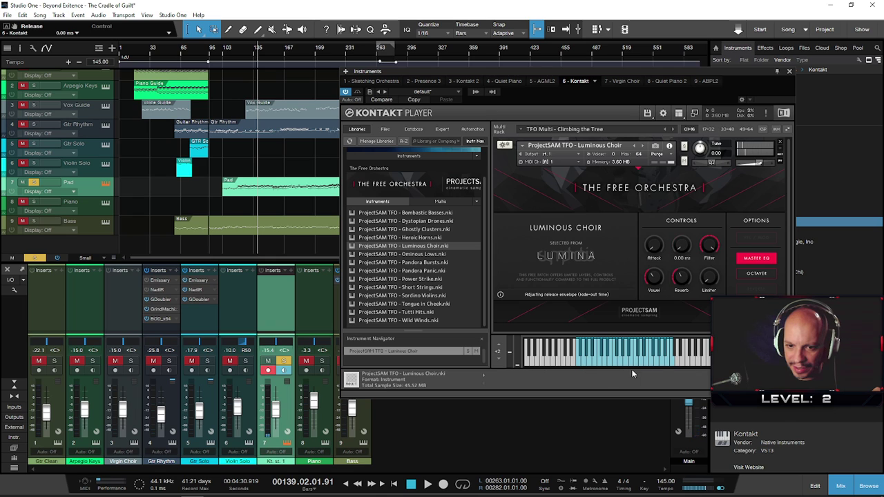
click(630, 364)
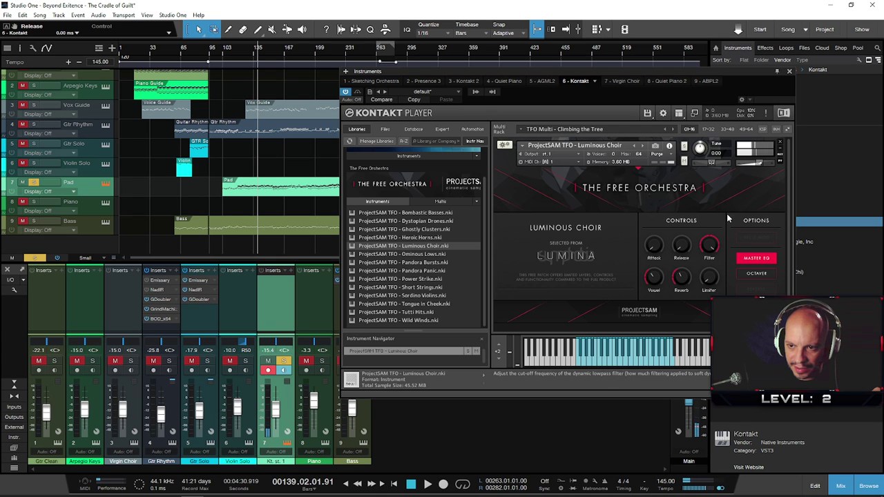
click(649, 362)
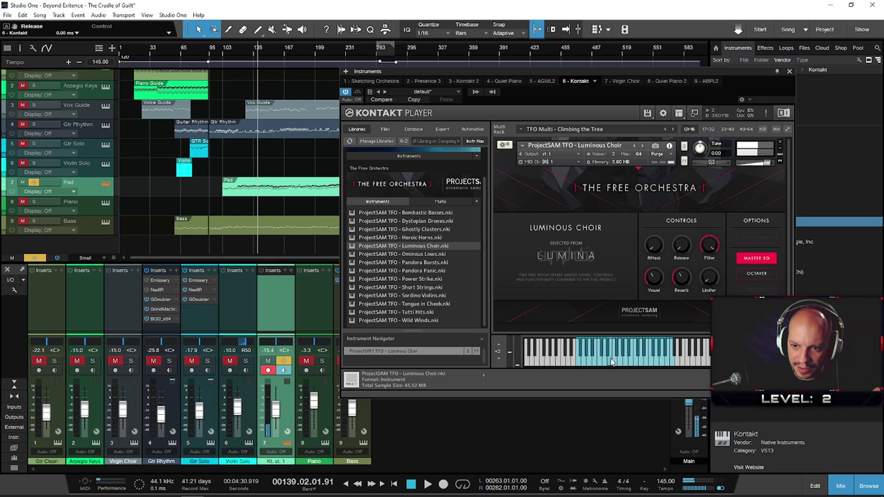
drag(712, 247, 711, 242)
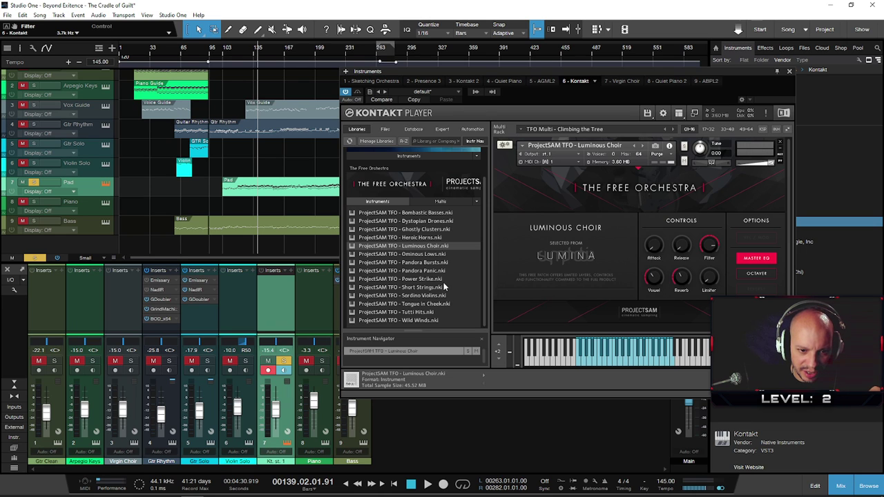
- Replace Luminous Choir with E-Piano from the Kontakt Factory Selection's Band folder and audition notes across its range
scroll(443, 282, up, 1)
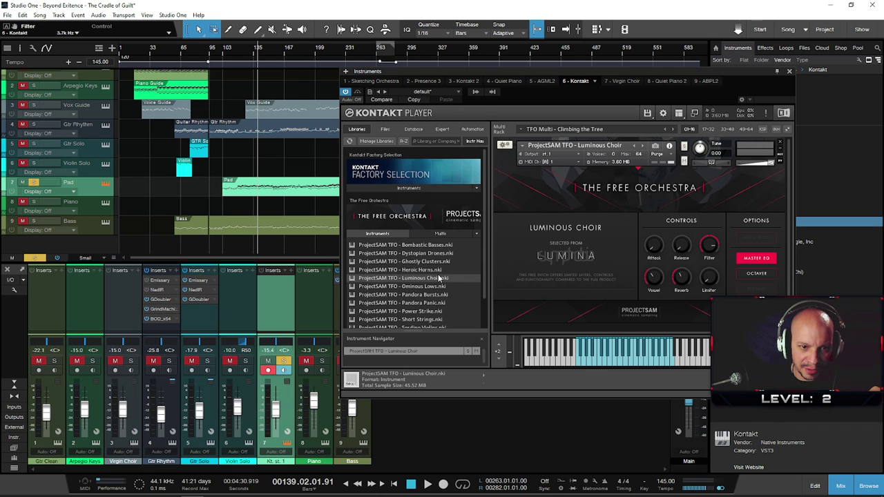
click(439, 189)
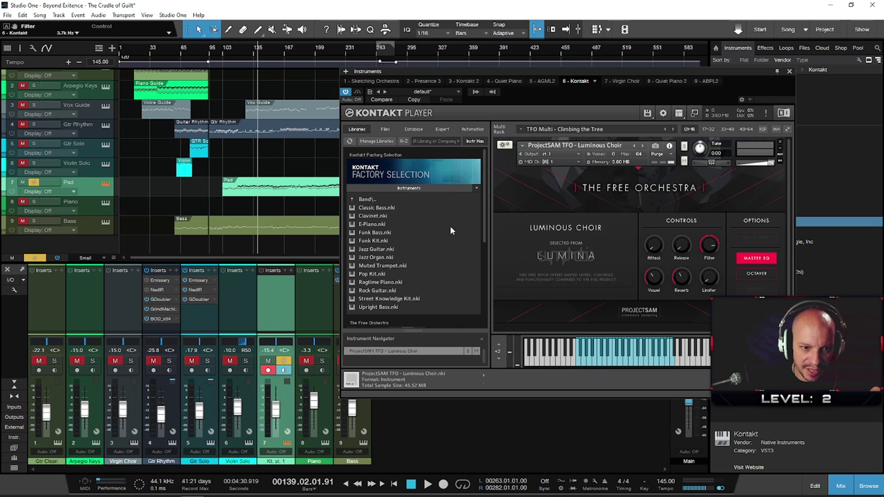
click(371, 225)
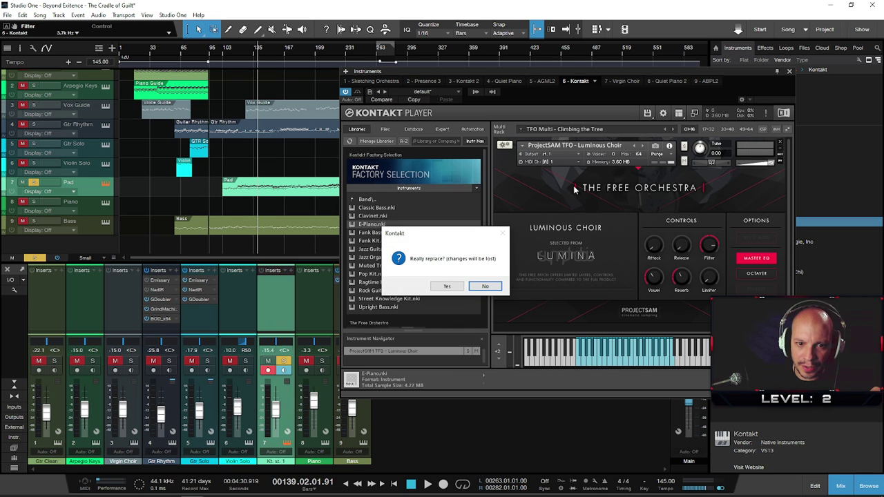
click(456, 287)
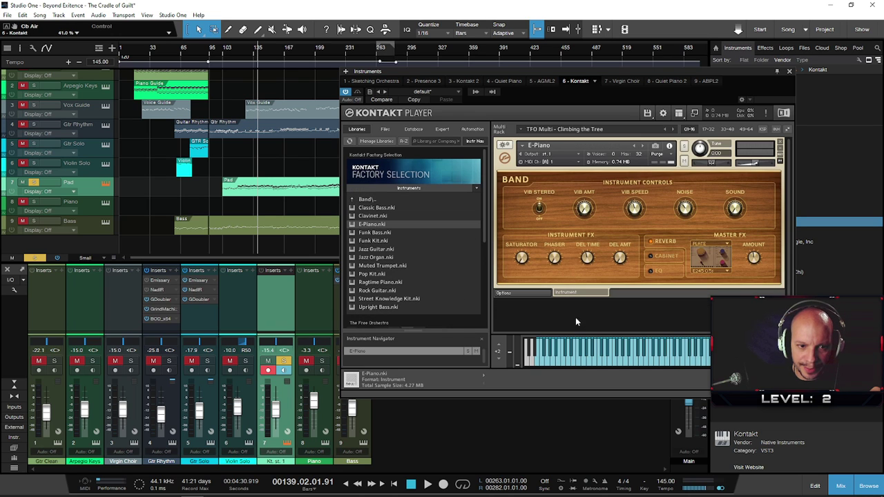
drag(586, 365, 643, 357)
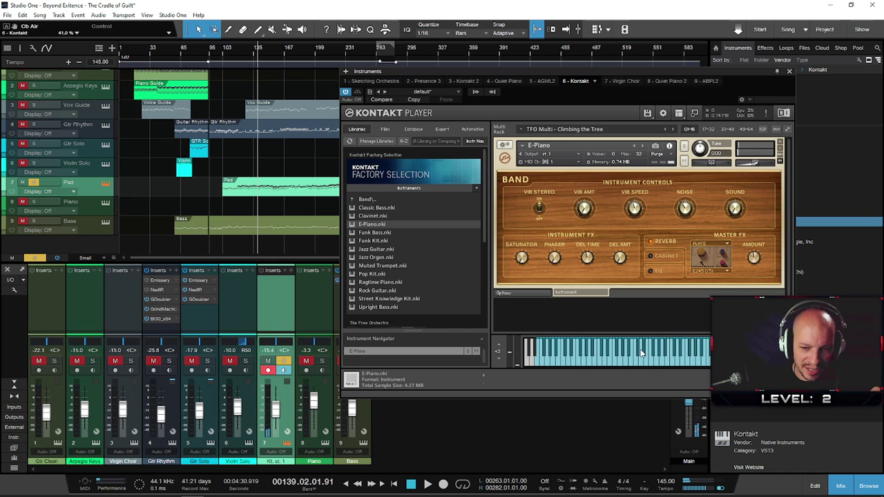
click(605, 364)
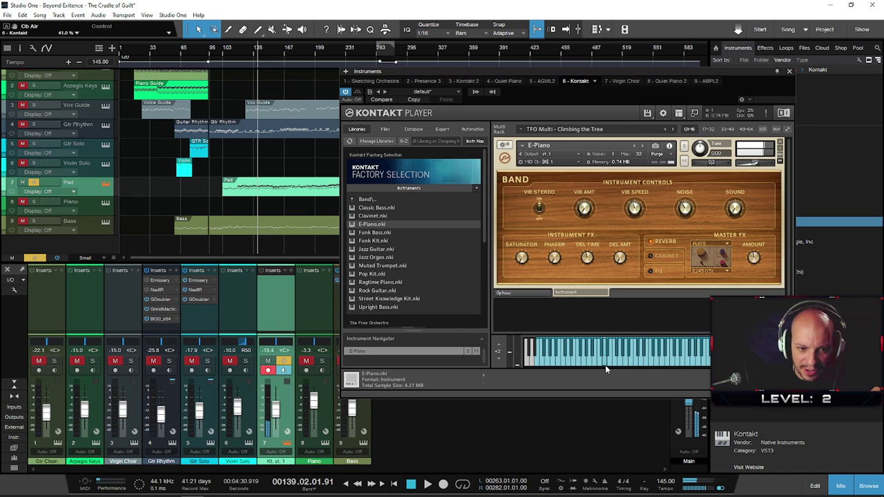
click(594, 364)
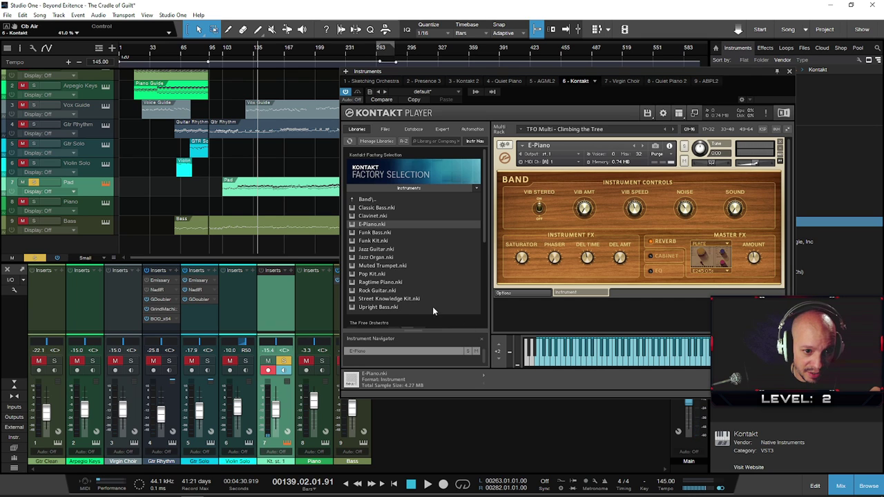
- Replace E-Piano with Ragtime Piano from the Band folder and audition low, middle and high notes
click(377, 284)
drag(595, 230, 592, 233)
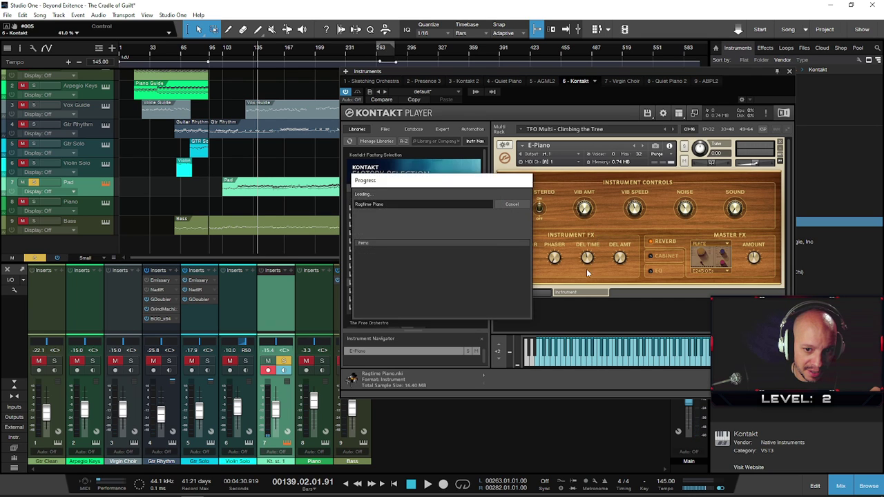
click(563, 363)
click(680, 355)
click(646, 363)
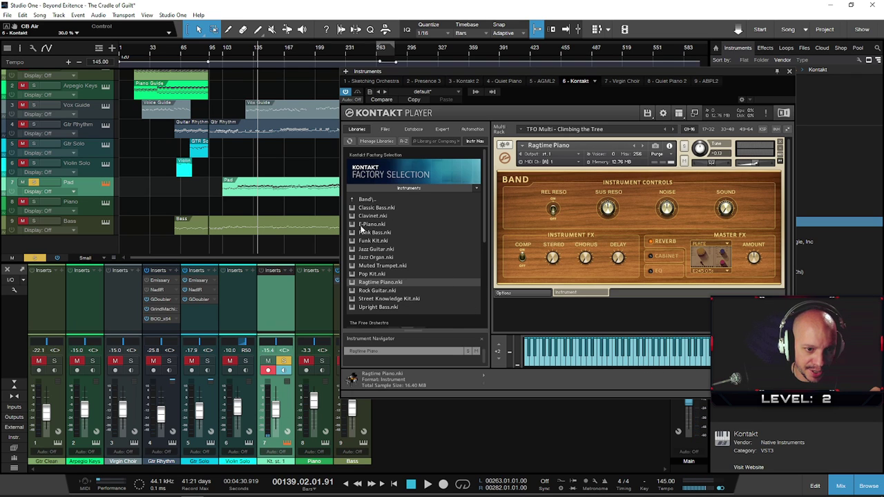
- Reload E-Piano, replace it with EP 10 - Piano from the Vintage folder, and audition it with single notes and song playback
drag(372, 224, 589, 218)
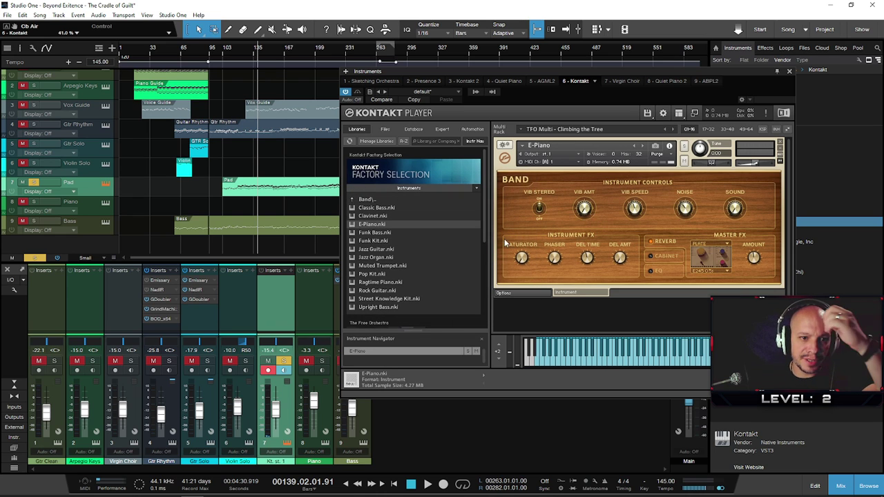
double_click(365, 200)
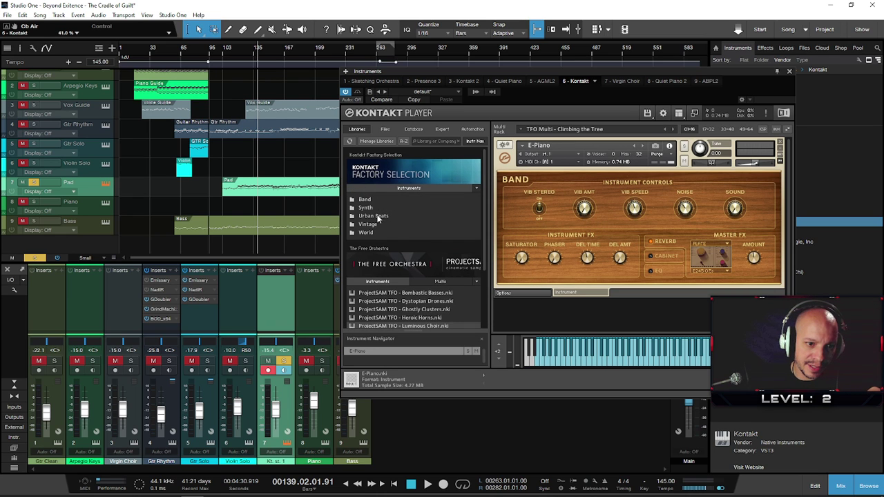
double_click(367, 225)
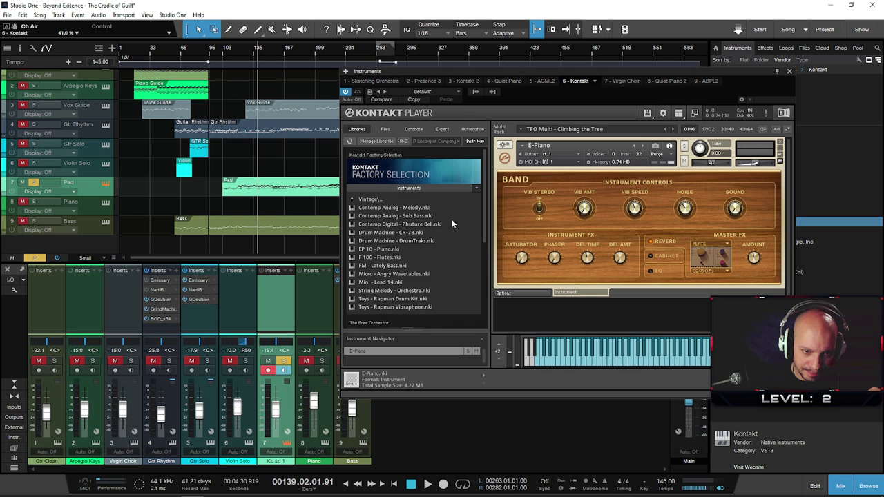
click(379, 249)
drag(600, 230, 600, 229)
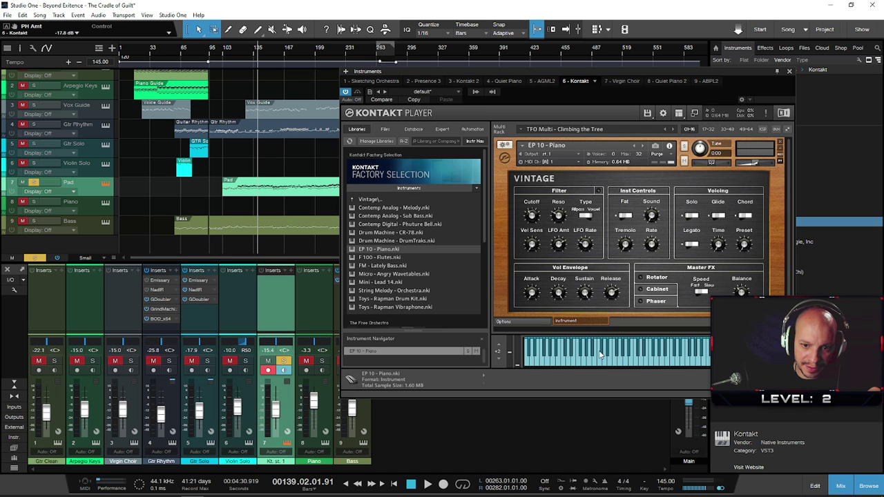
click(597, 360)
click(682, 356)
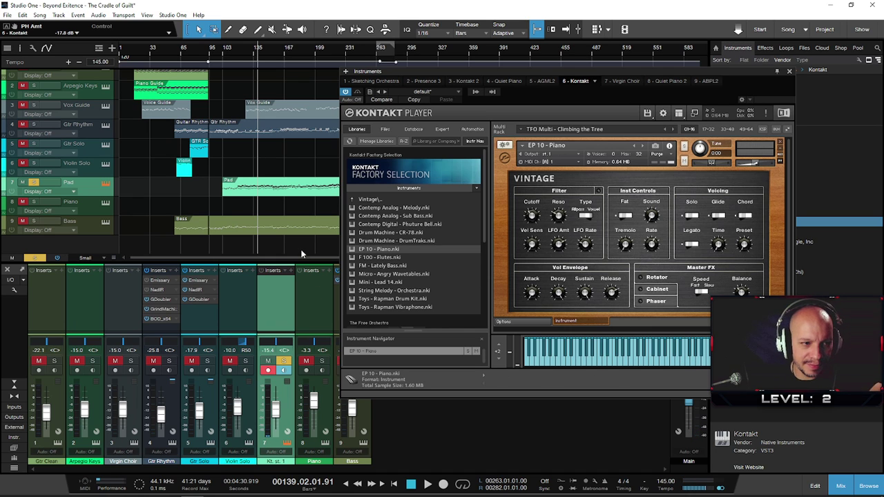
key(space)
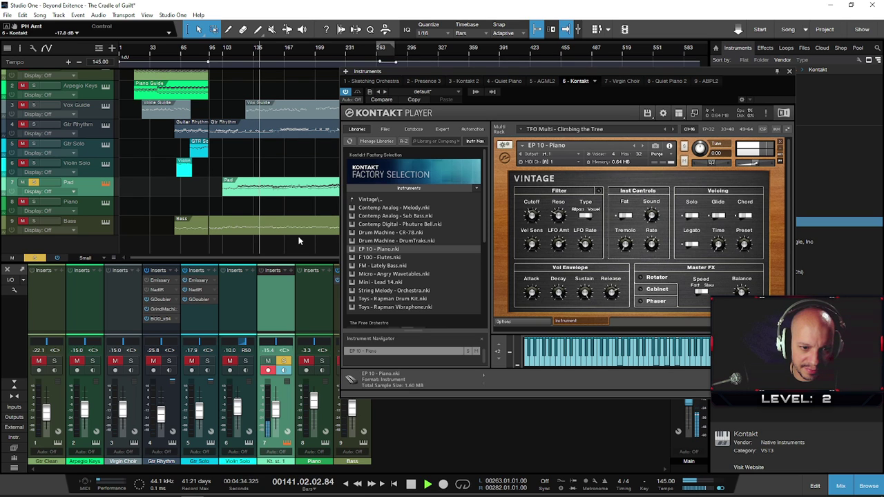
- Load 091 - Coral from the Urban Beats folder during playback, listen to it on the Pad part, and stop the song
click(379, 199)
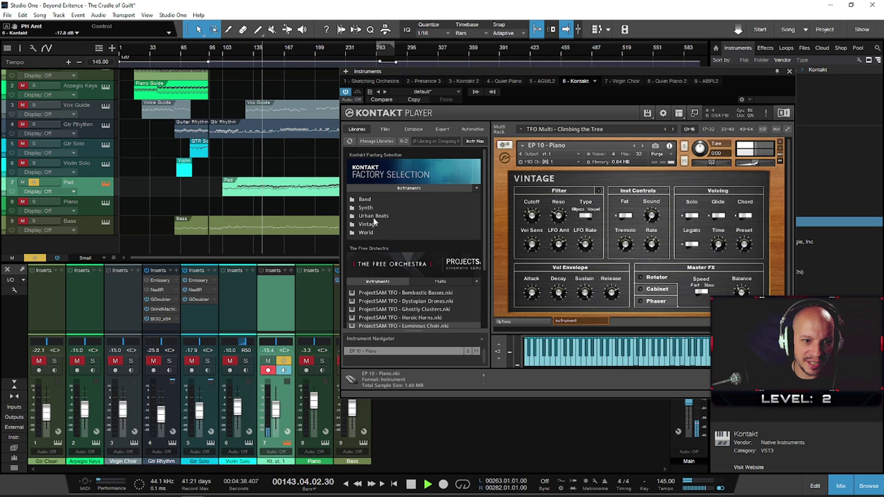
double_click(373, 217)
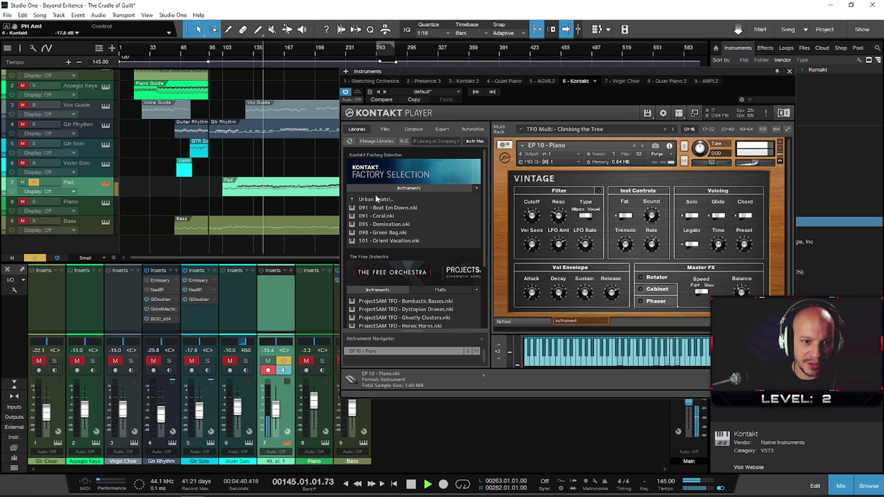
double_click(376, 216)
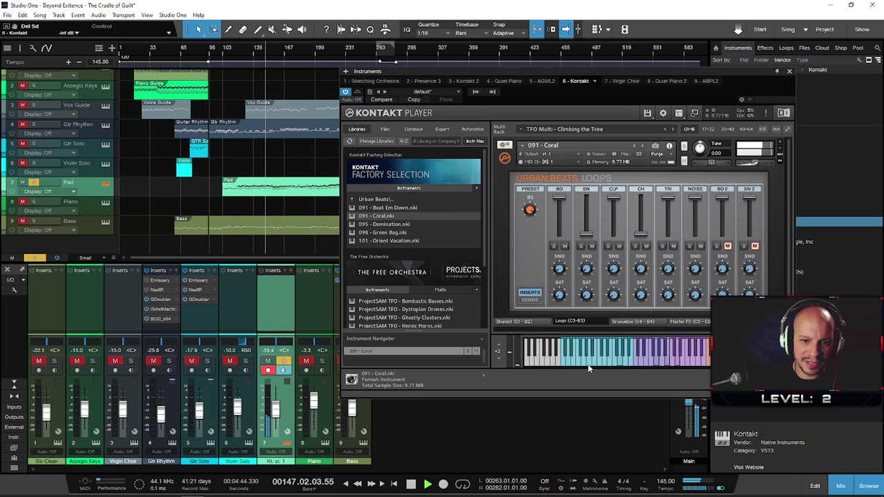
key(space)
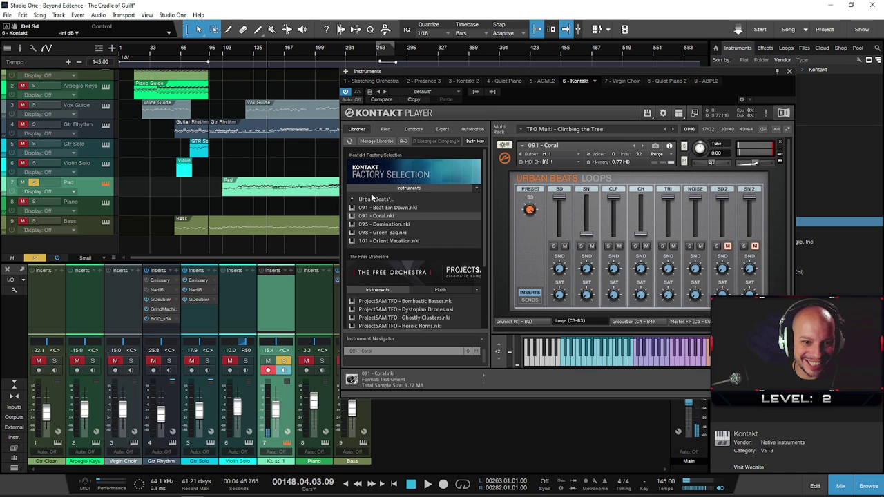
- Look through the World folder, then load Pad - Noir from the Synth folder in place of 091 - Coral
click(374, 197)
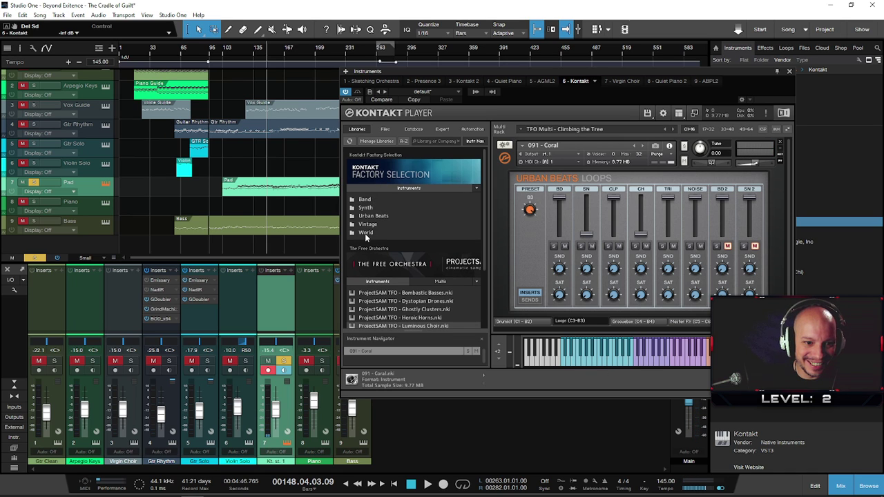
click(366, 233)
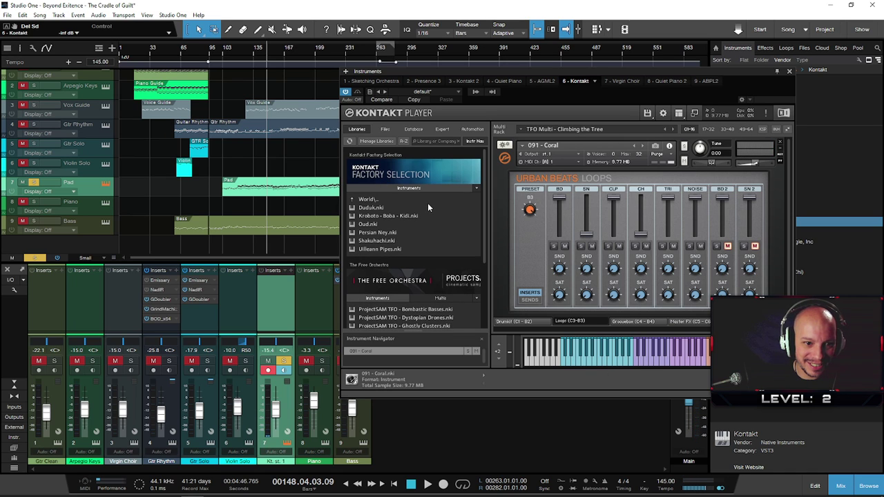
click(377, 199)
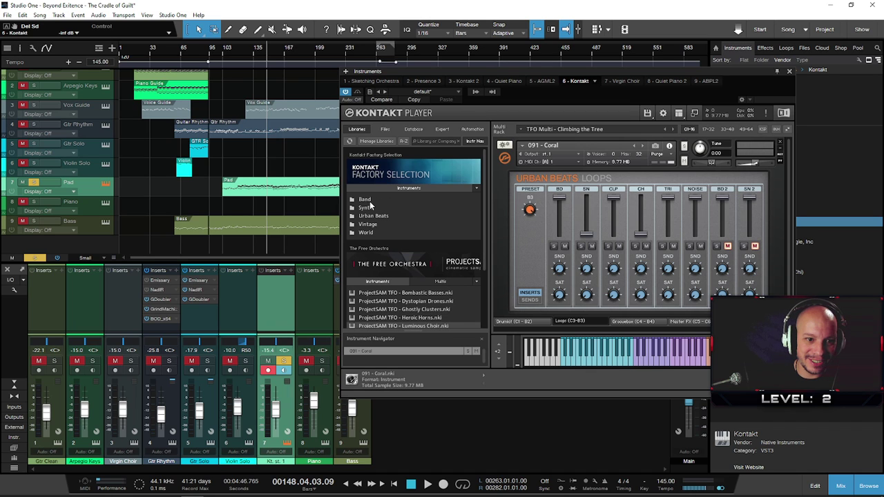
double_click(365, 208)
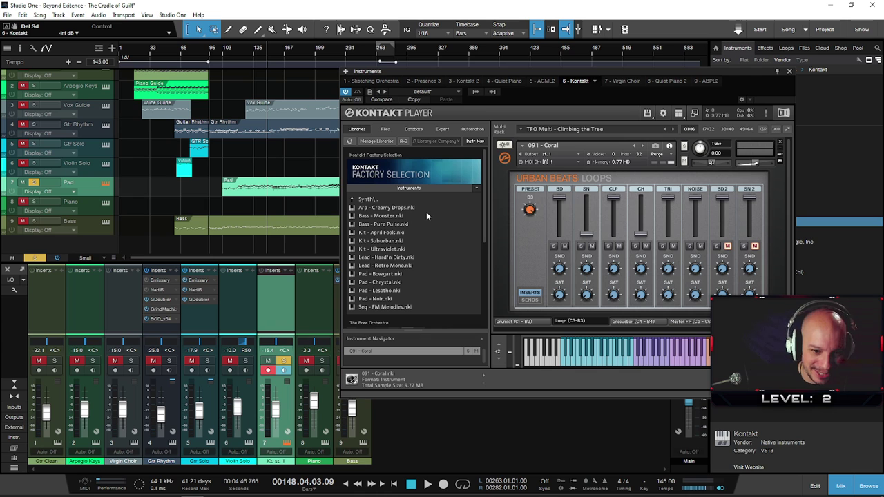
double_click(382, 300)
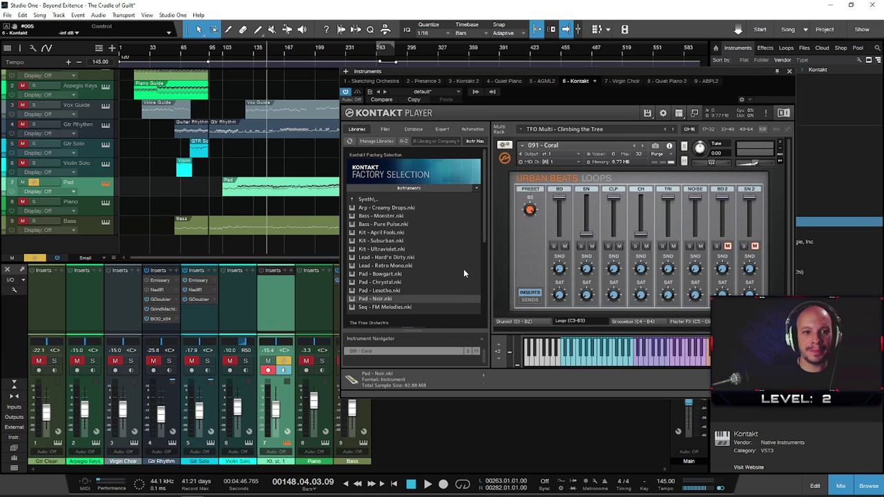
- Play the song, unsolo the Pad track to hear it in the full mix, and lower its volume to -21.7 dB
key(space)
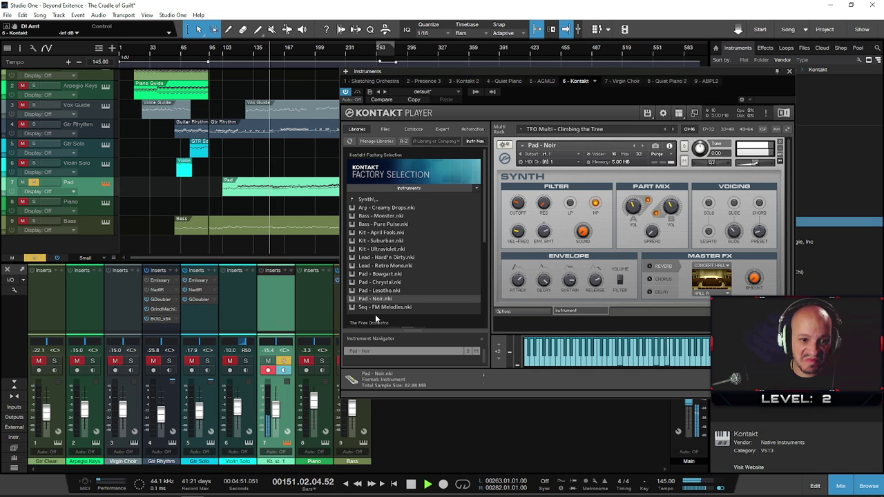
click(35, 182)
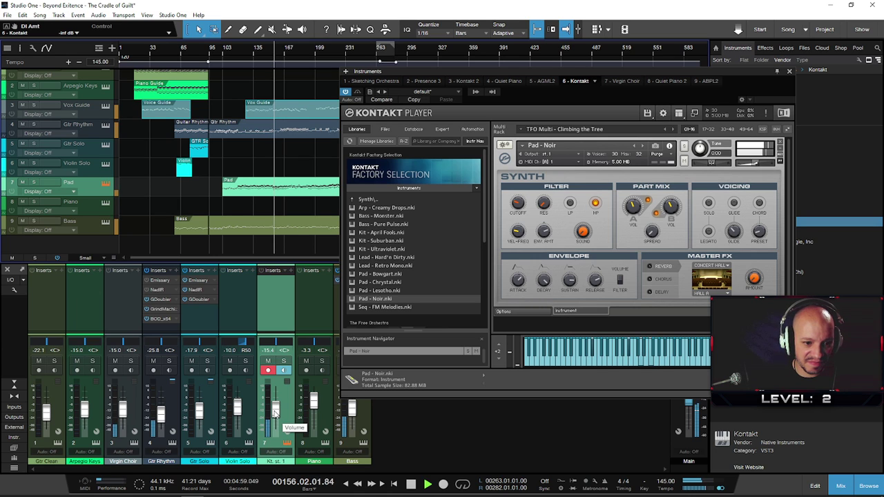
drag(274, 406, 276, 413)
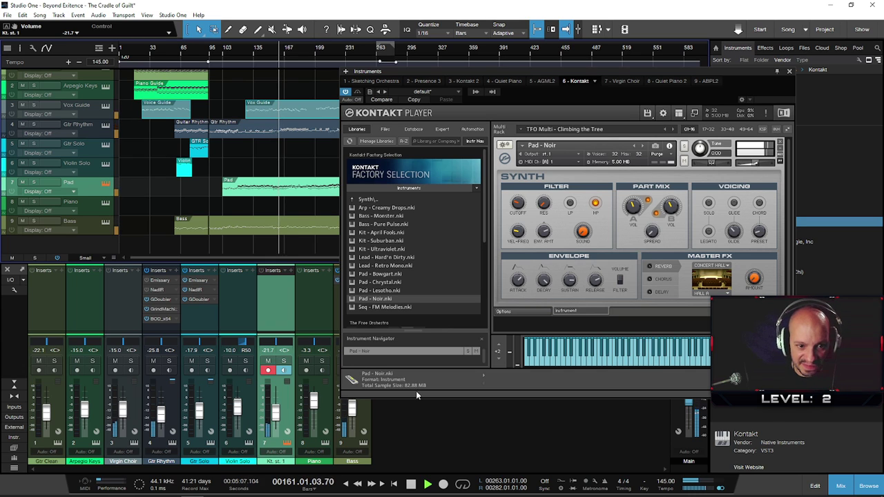
- Audition Seq - FM Melodies and Pad - Lesotho against the playing mix, and replace them with Pad - Chrystal
click(387, 308)
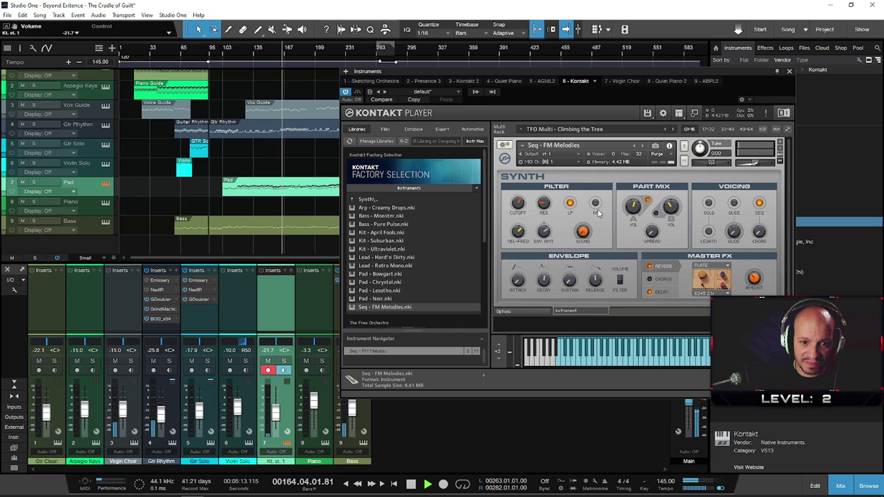
click(382, 291)
drag(521, 268, 522, 268)
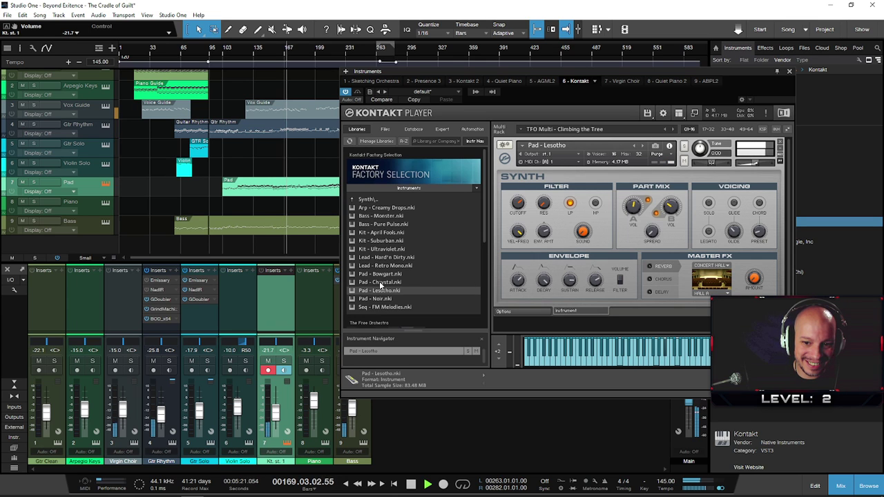
drag(379, 281, 568, 269)
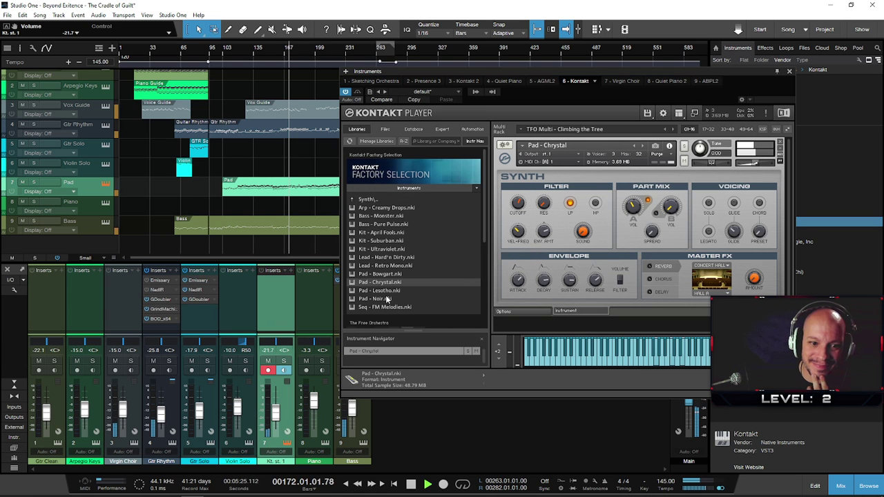
- Audition Pad - Bowgart against the playing mix and replace it with Pad - Noir
drag(381, 273, 546, 278)
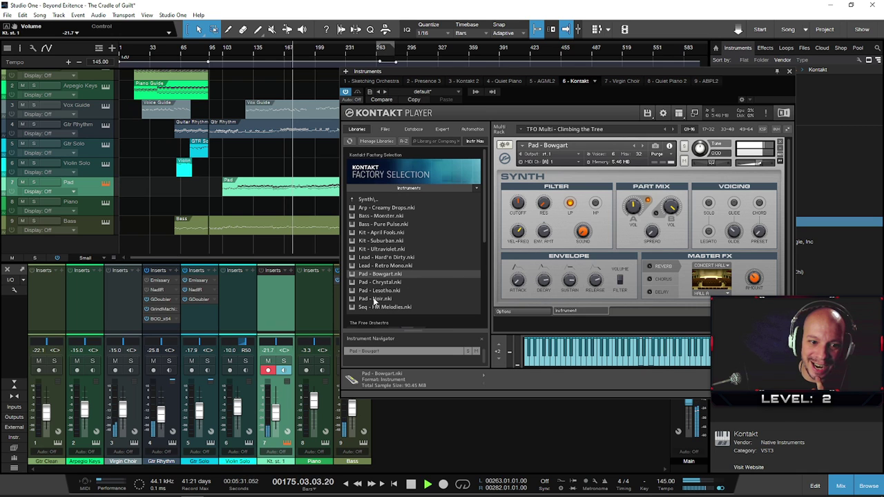
drag(375, 298, 609, 261)
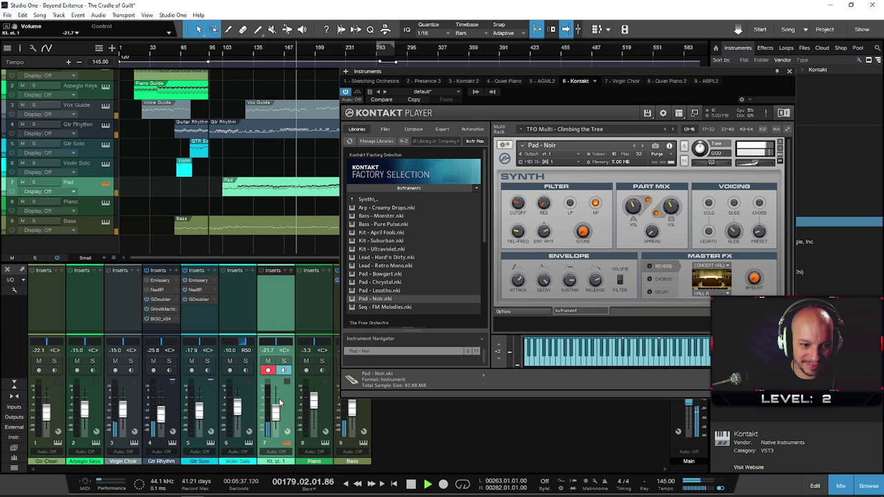
- Disarm recording on the Pad channel and set its volume to -22.5 dB
click(268, 370)
scroll(279, 421, up, 2)
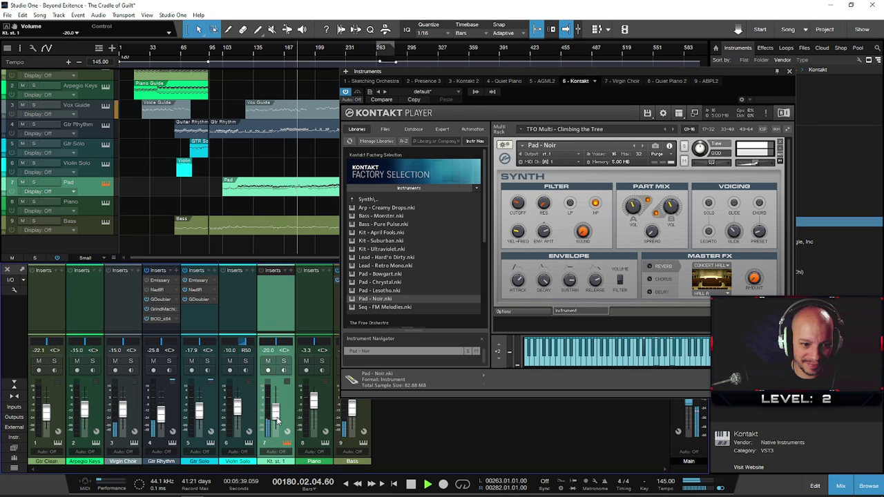
scroll(277, 421, down, 2)
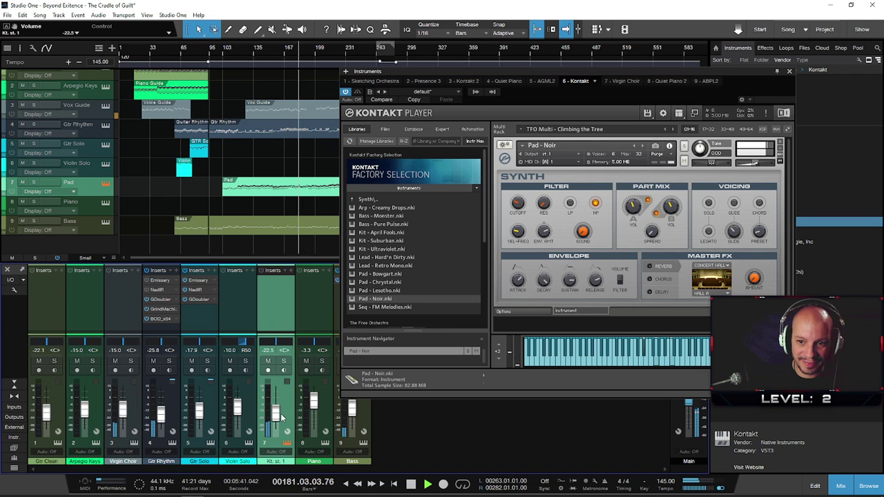
- Try the Plate reverb on Pad - Noir, look through its variants, and switch the reverb to Room
click(728, 266)
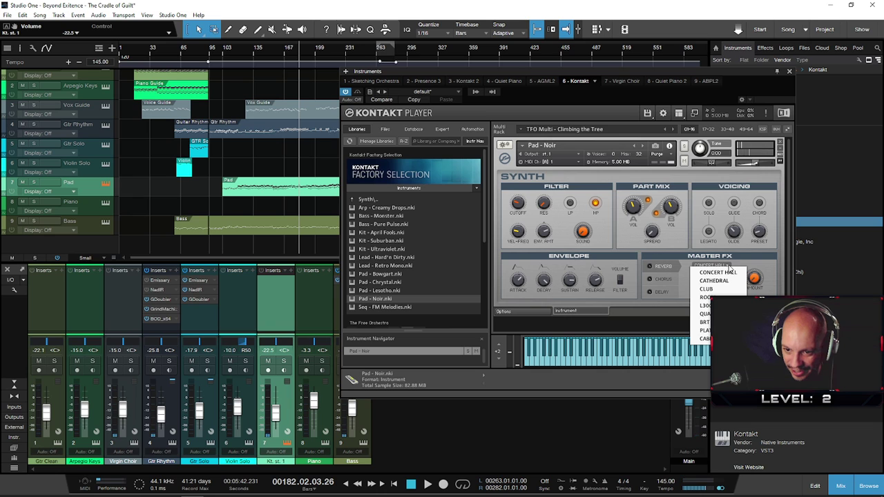
click(715, 330)
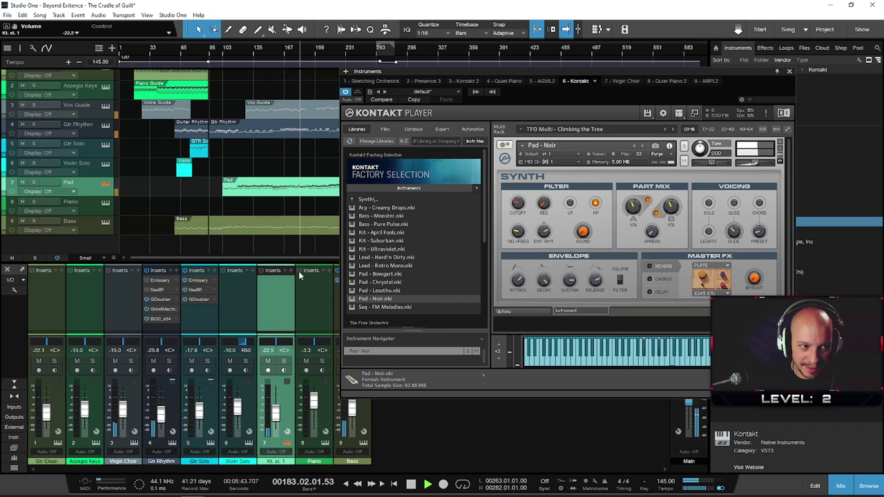
click(728, 294)
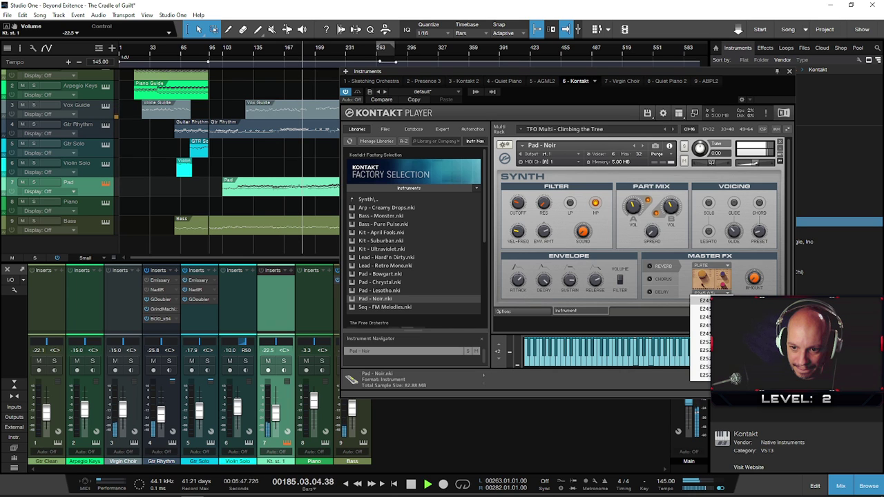
click(703, 308)
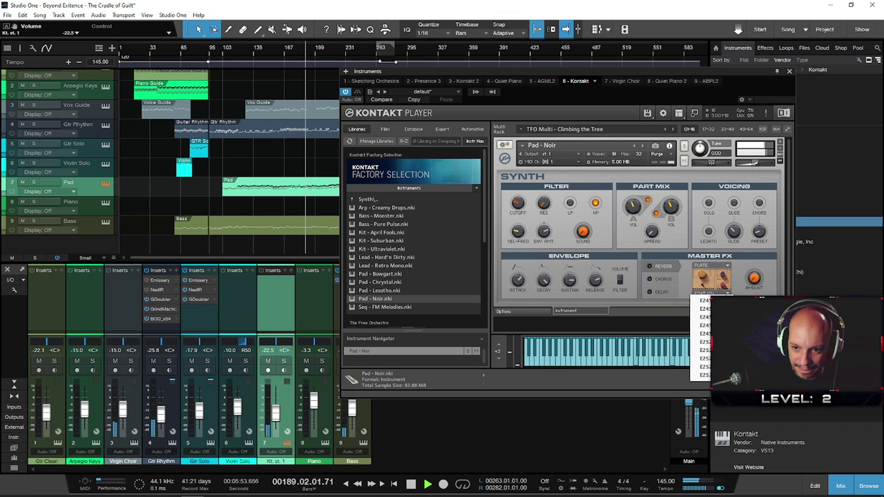
click(722, 267)
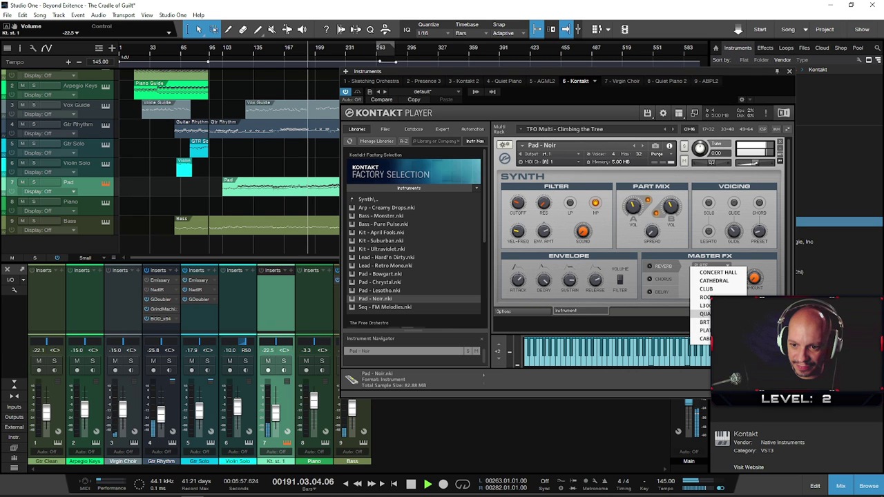
click(715, 297)
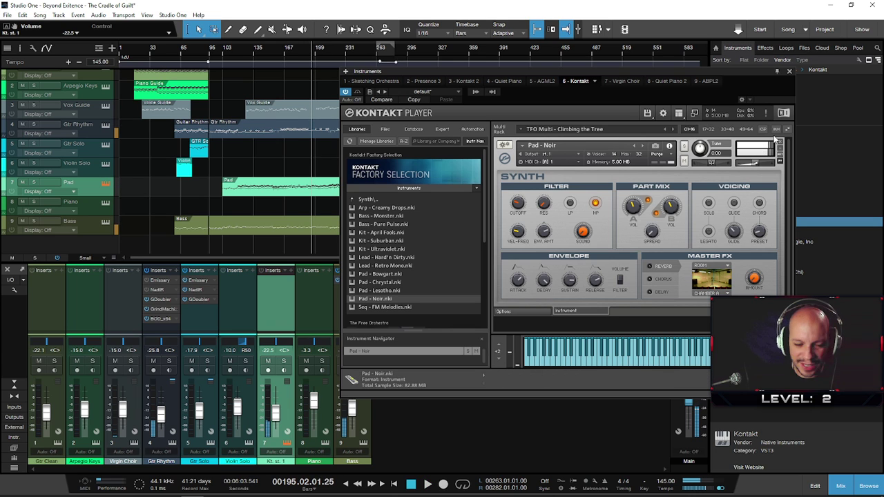
- Replace Pad - Noir with Kit - Suburban, accepting the loss of changes, and test one of its keyboard sounds
double_click(377, 241)
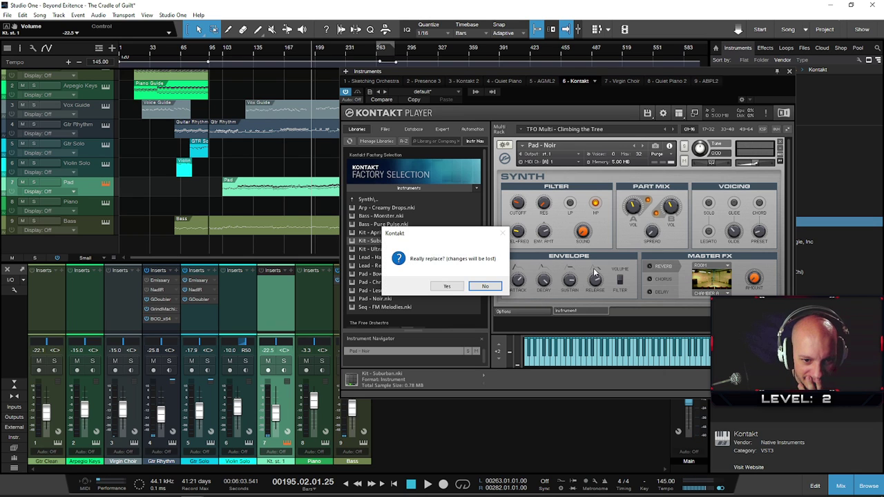
click(449, 286)
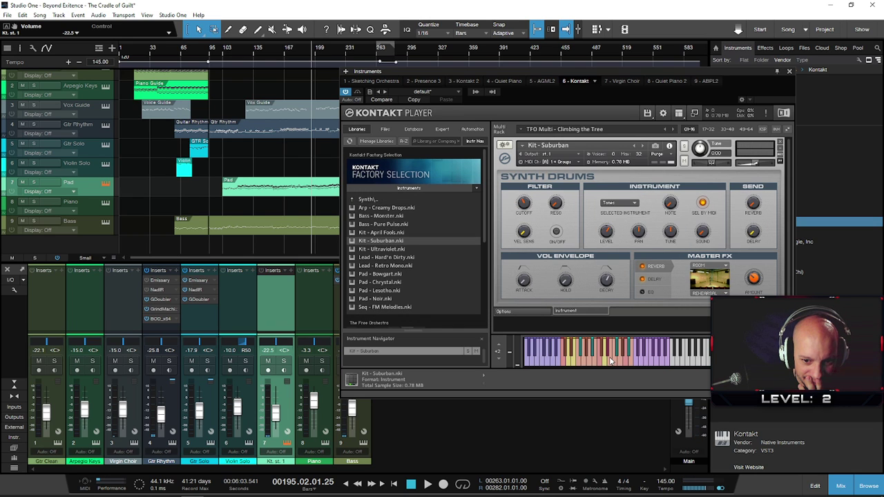
click(619, 359)
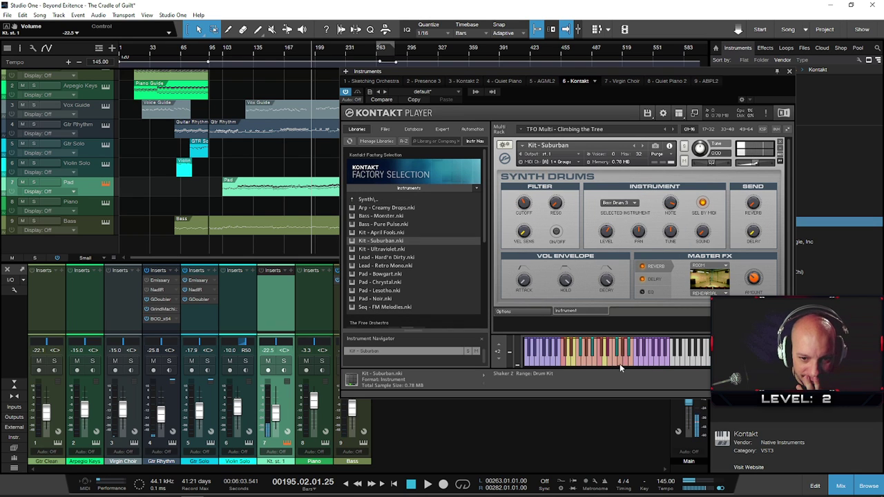
- Load Jazz Organ from the Band folder in place of Kit - Suburban and listen to it within the Pad section of the song
click(373, 199)
click(376, 195)
click(376, 197)
click(366, 200)
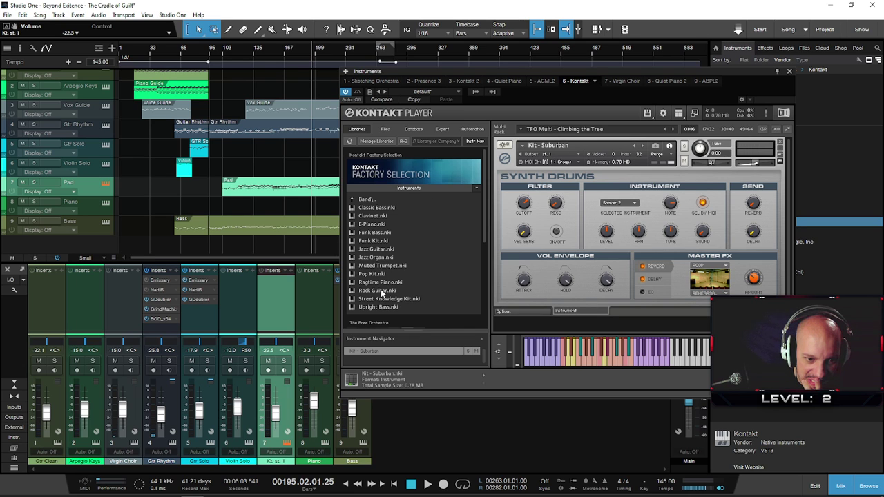
double_click(397, 257)
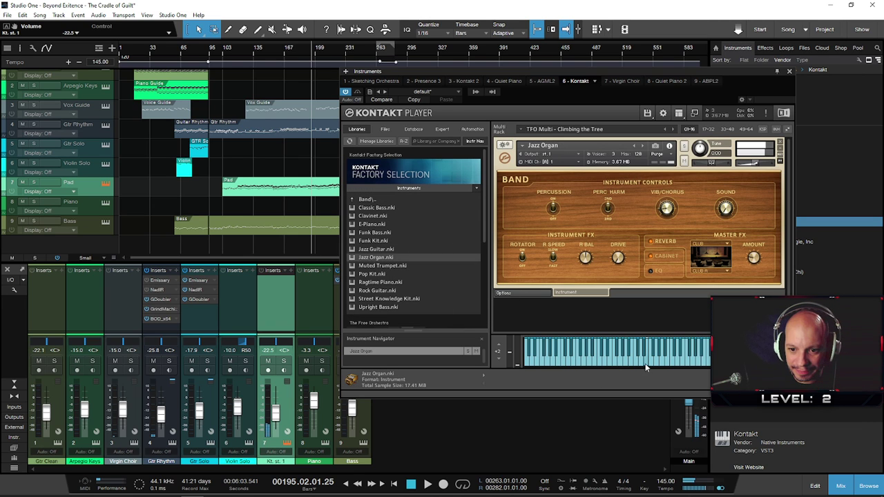
key(space)
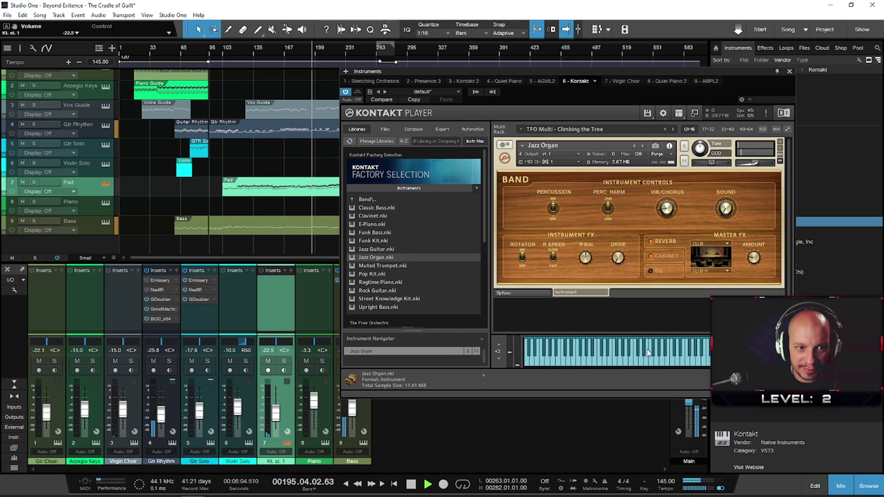
click(290, 48)
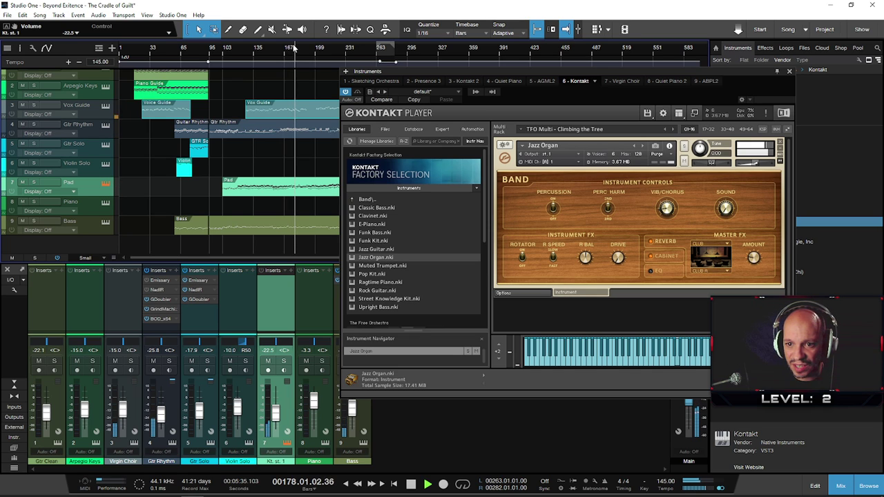
- Set the Jazz Organ's reverb to Concert Hall with the Exhibition Hall variant and its amount to -10.9 dB, and stop playback
click(721, 270)
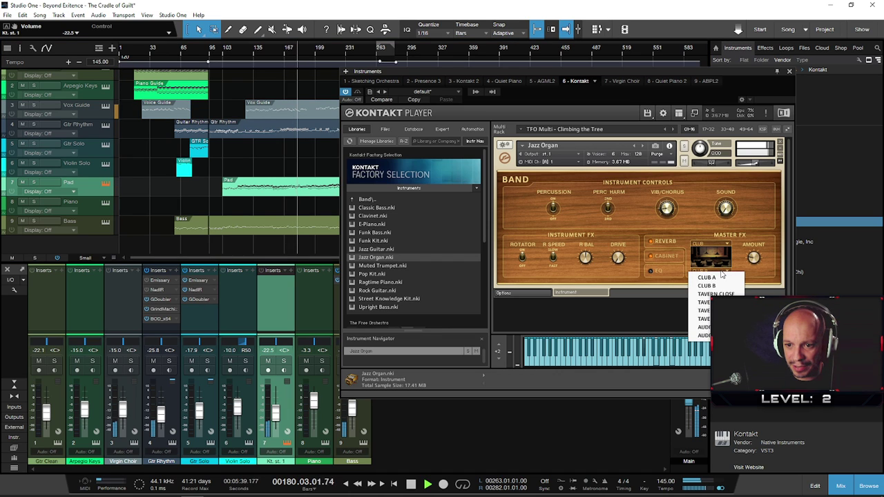
click(727, 254)
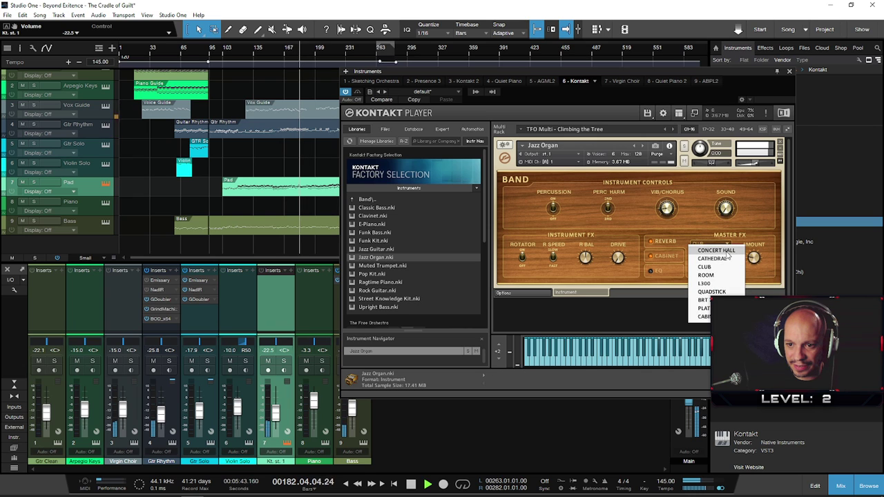
click(724, 251)
click(729, 272)
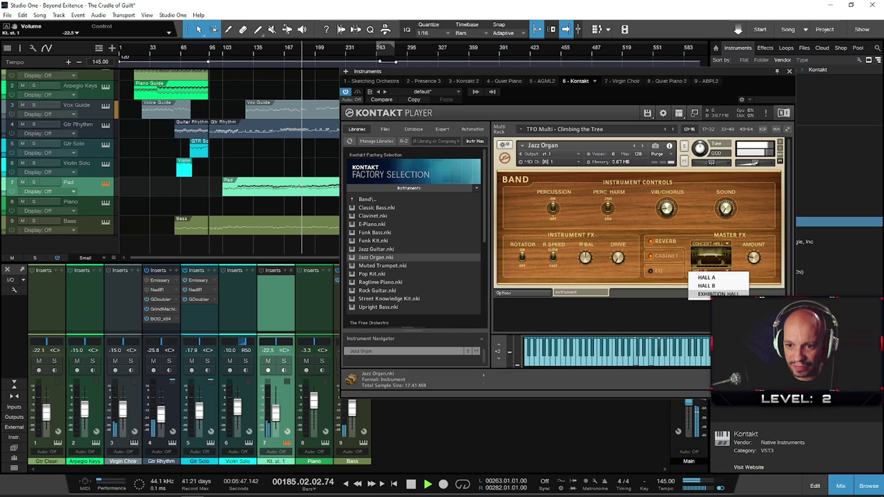
click(718, 294)
drag(751, 260, 754, 249)
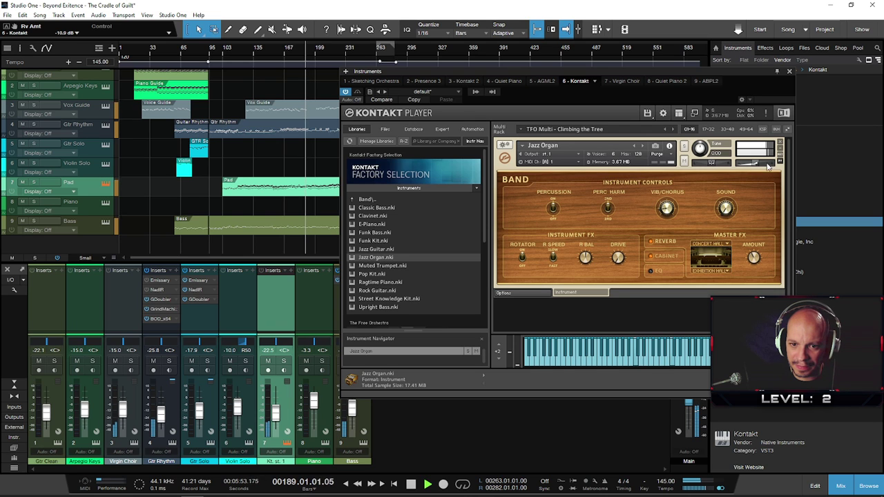
click(789, 71)
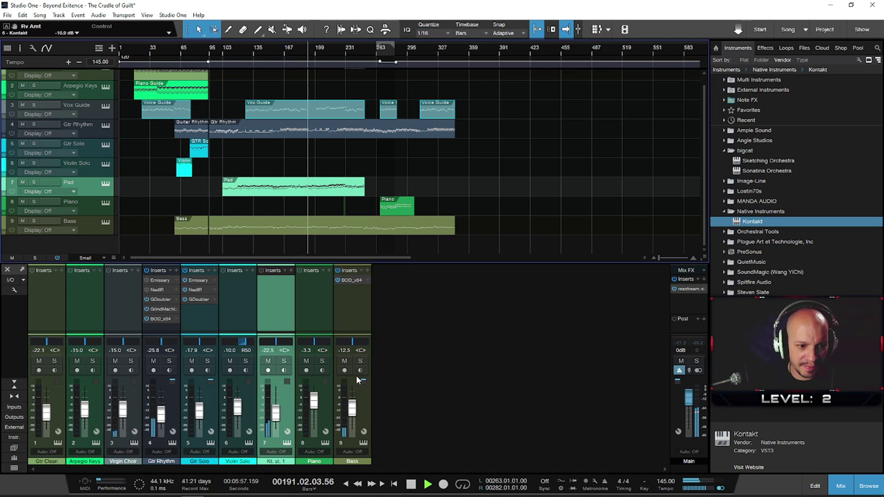
key(space)
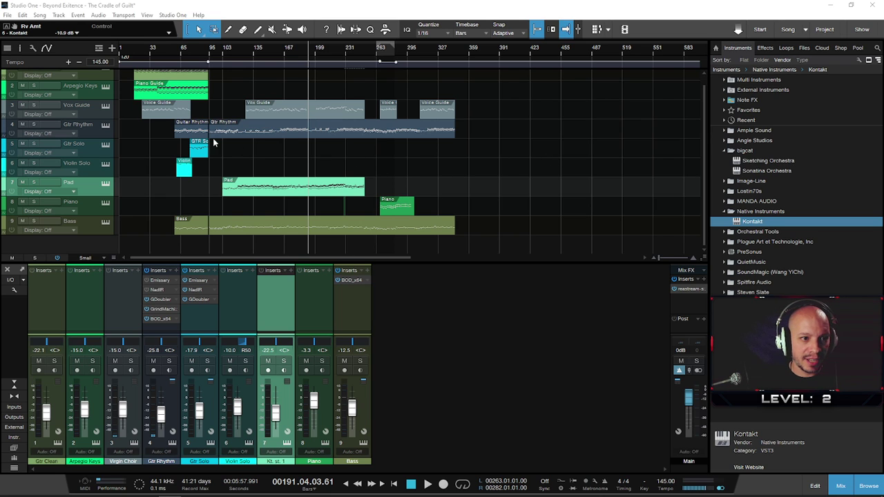
- Disarm recording on the Gtr Rhythm channel and play the song from around bar 60 and from the Piano part
click(252, 133)
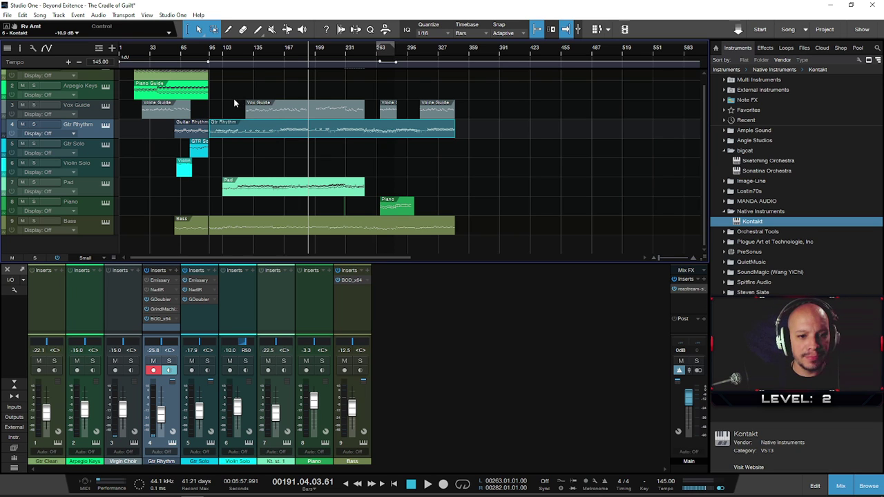
click(152, 372)
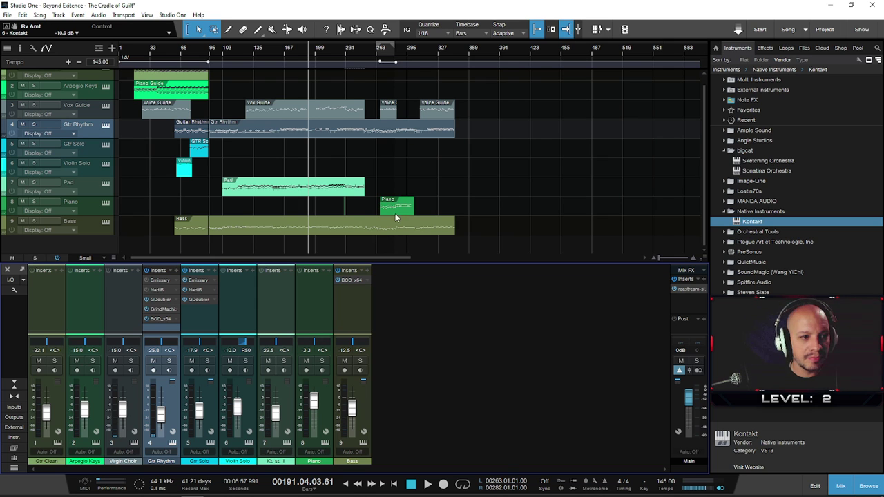
click(179, 53)
key(space)
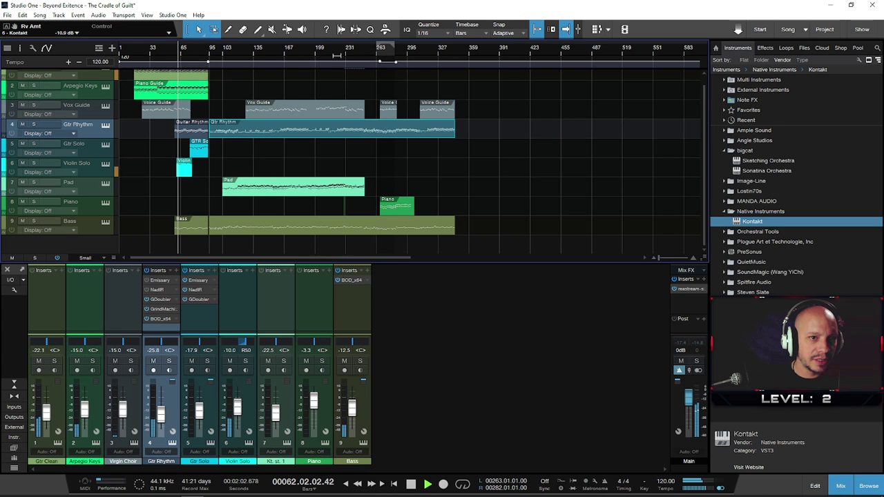
click(379, 53)
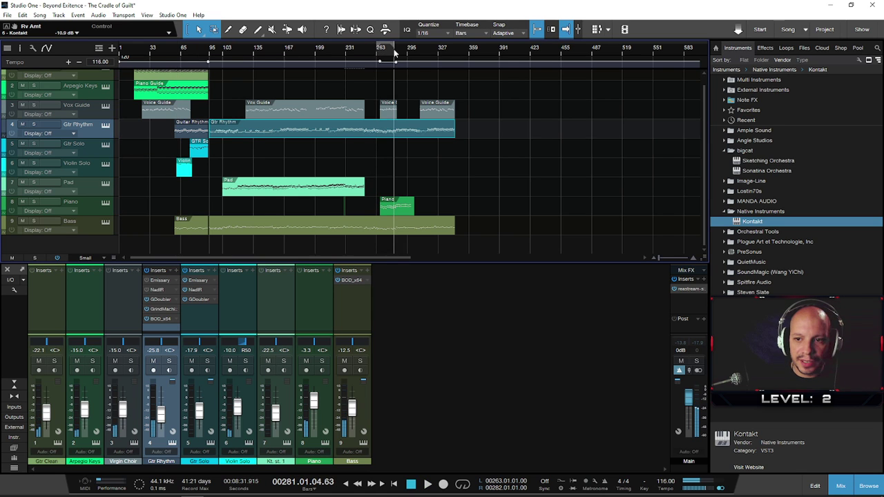
- Look through the Piano part's notes and check which instrument its track uses
double_click(409, 213)
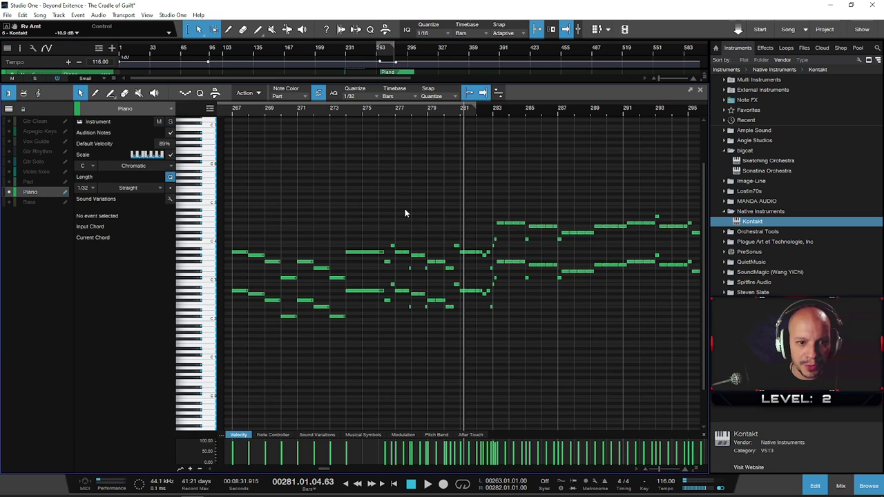
click(815, 486)
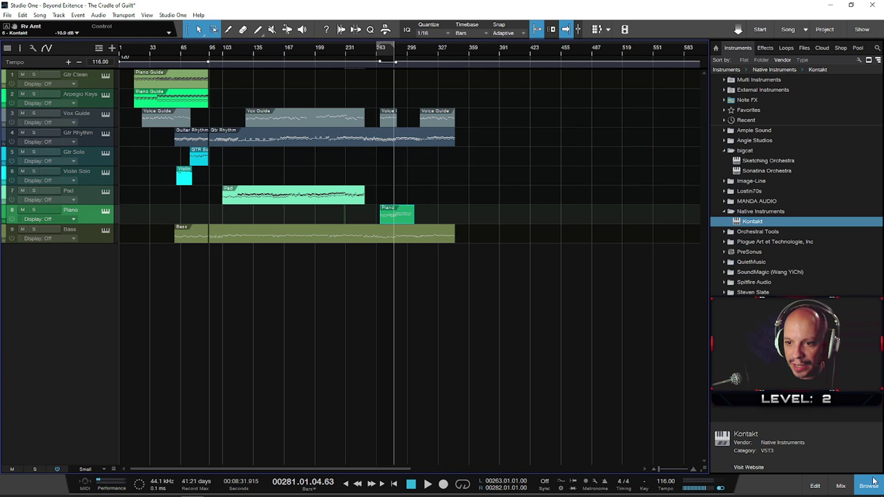
click(107, 212)
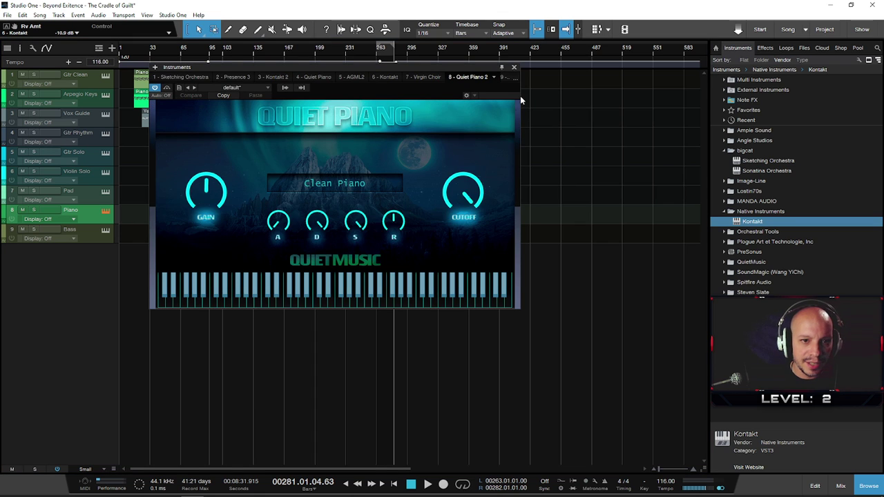
click(514, 67)
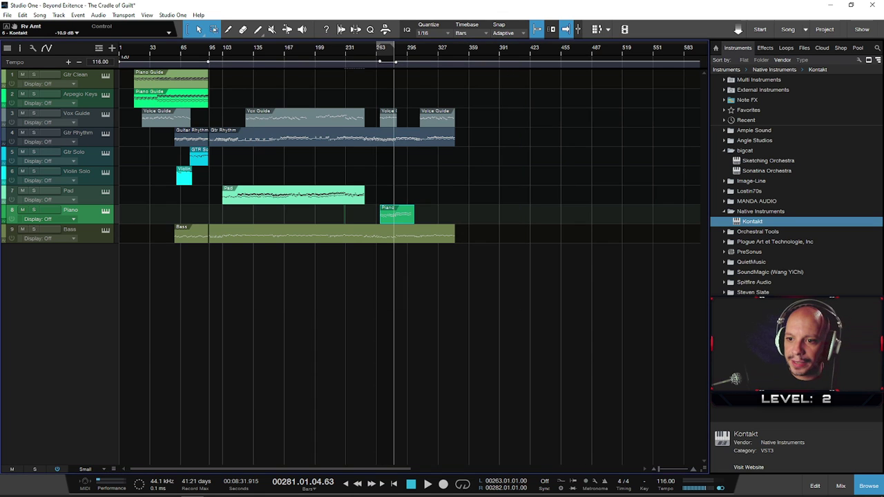
- Browse the instrument vendor folders and replace the Piano track's Quiet Piano with SoundMagic's Neo_Piano_x64
click(733, 293)
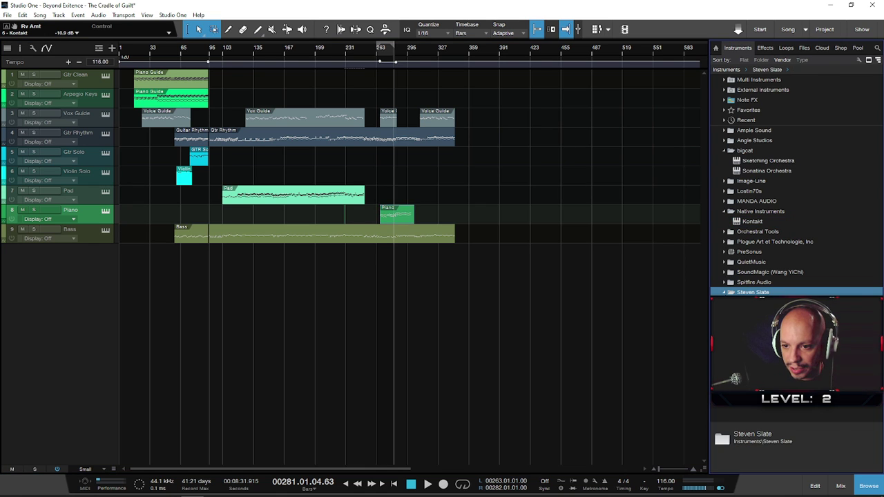
click(725, 282)
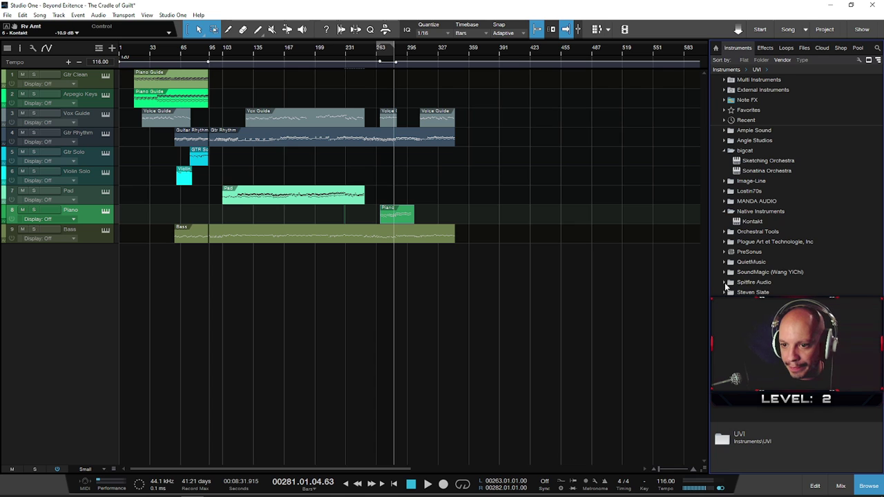
click(726, 283)
click(726, 284)
click(726, 272)
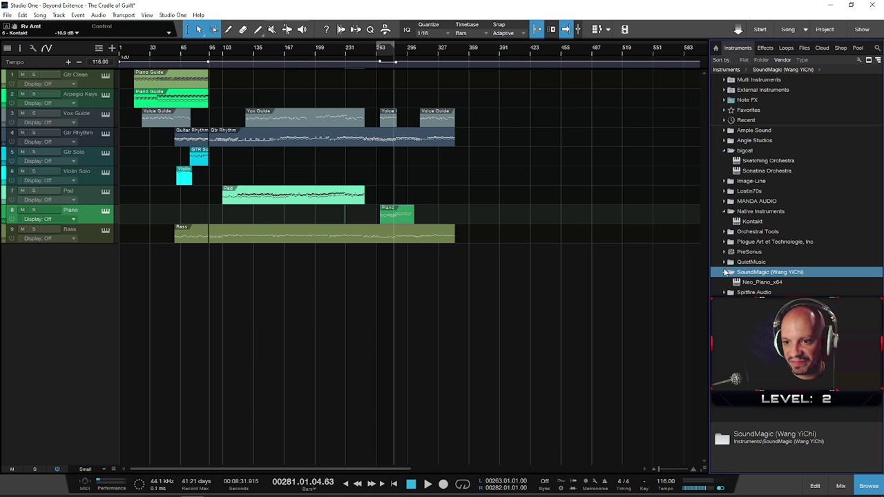
drag(766, 283, 386, 218)
click(438, 253)
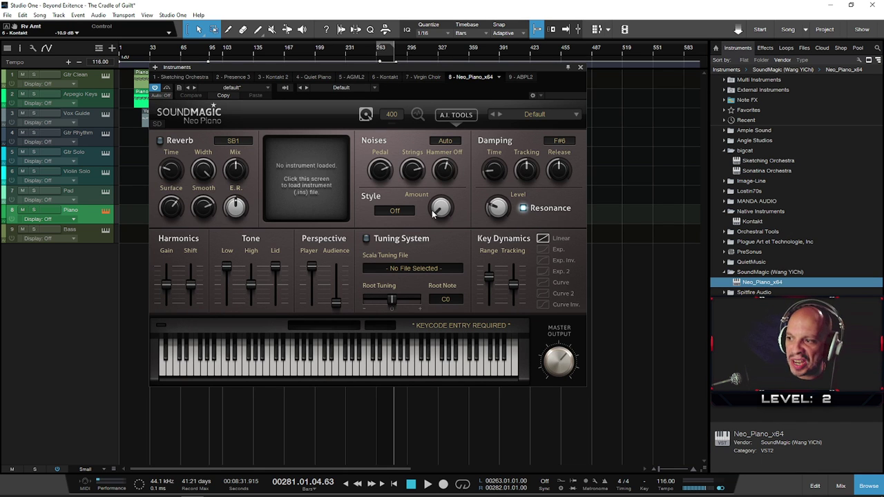
- Load the Piano1 instrument into Neo Piano and test its sound with a few notes on the virtual keyboard
click(357, 373)
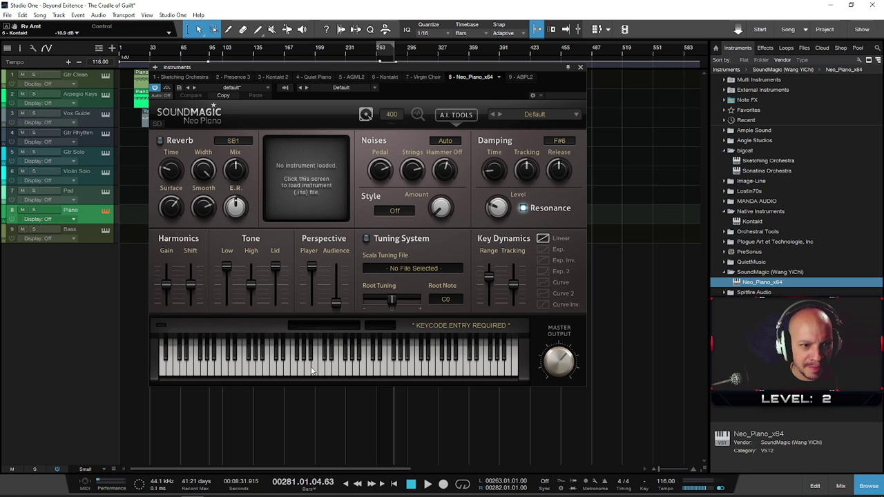
click(241, 139)
click(292, 156)
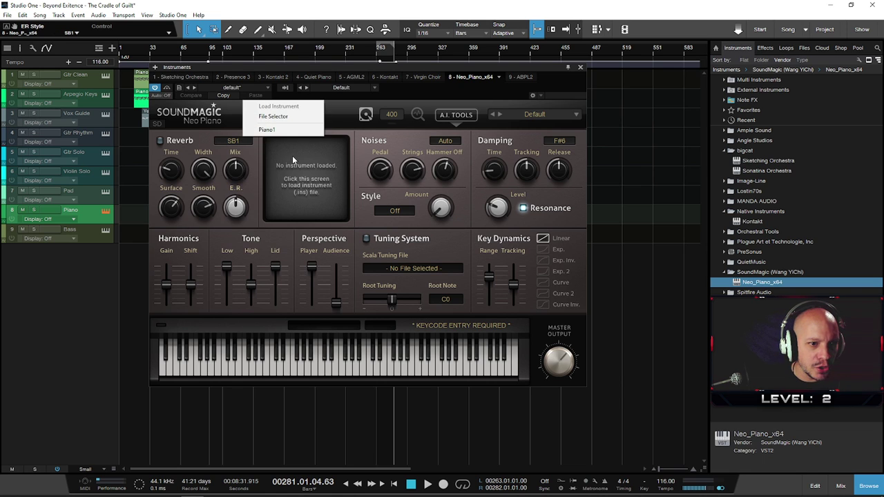
click(267, 130)
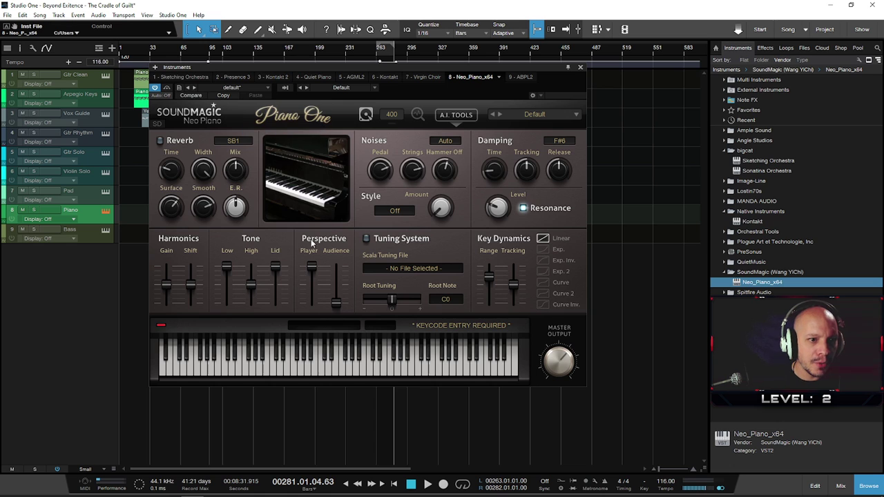
click(343, 368)
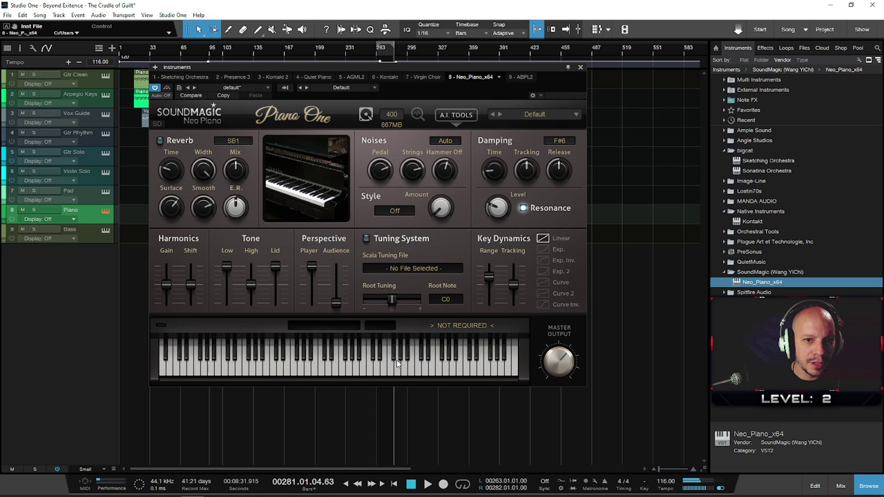
click(347, 365)
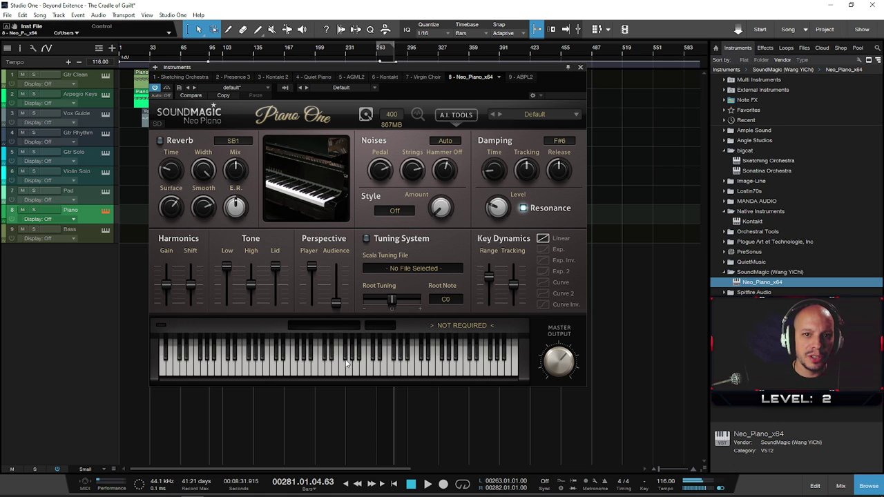
click(581, 67)
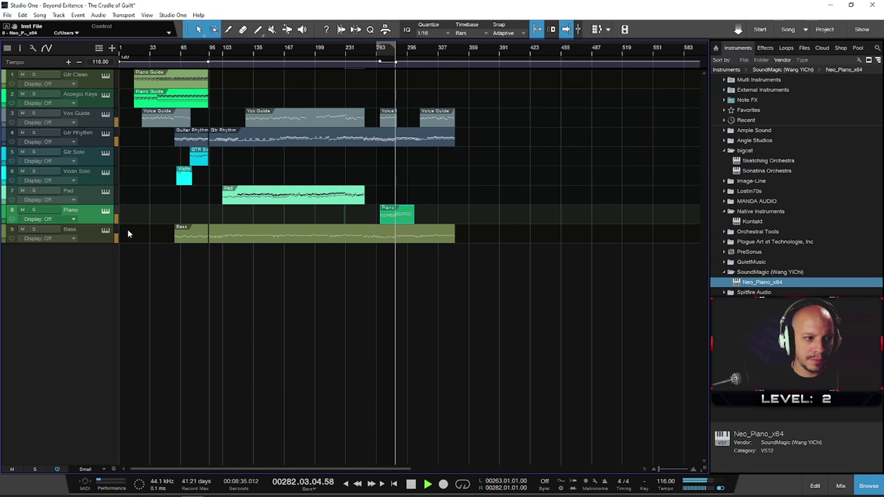
- Stop playback, glance through the Piano part's notes, and disarm recording on the Neo_Piano_x64 channel in the mixer
key(space)
key(F3)
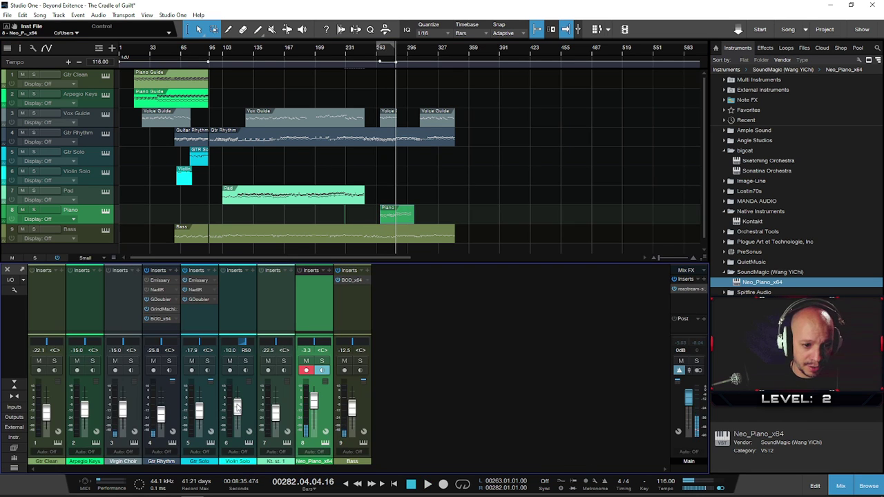
double_click(397, 215)
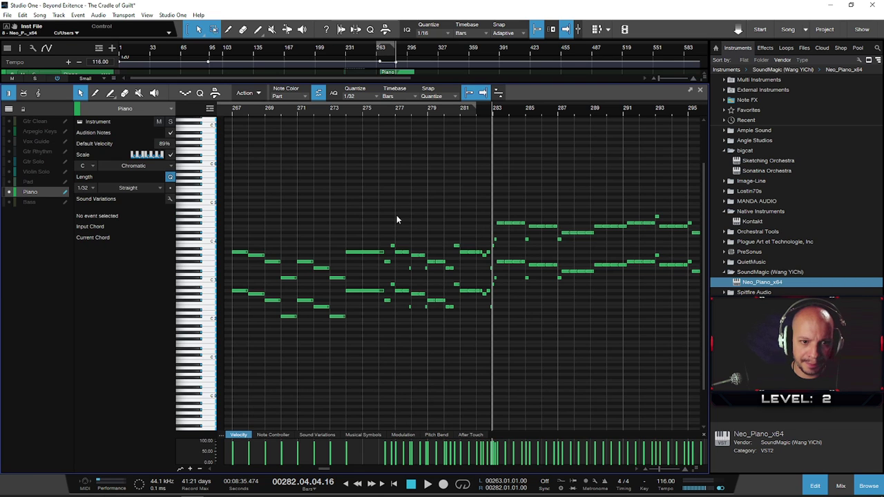
click(702, 92)
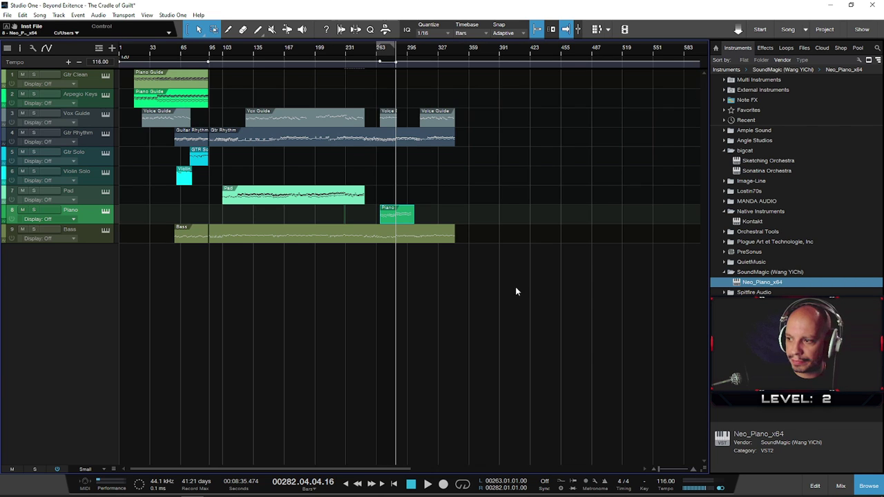
key(F3)
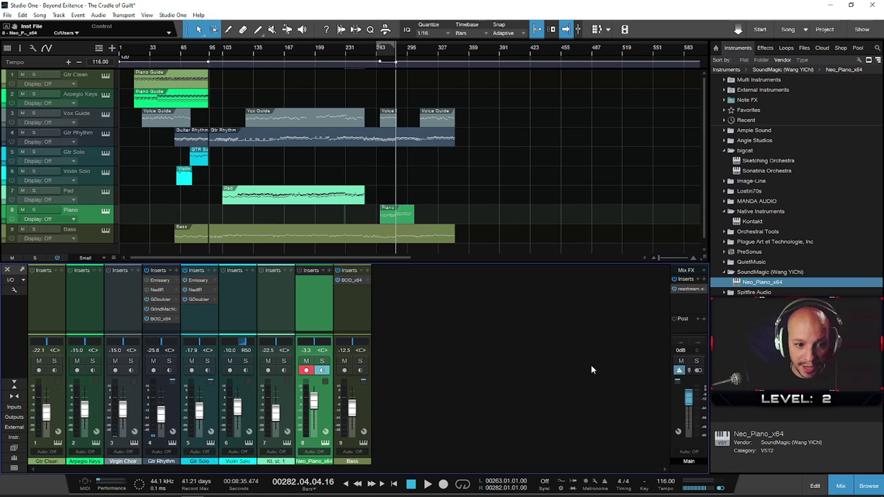
click(304, 371)
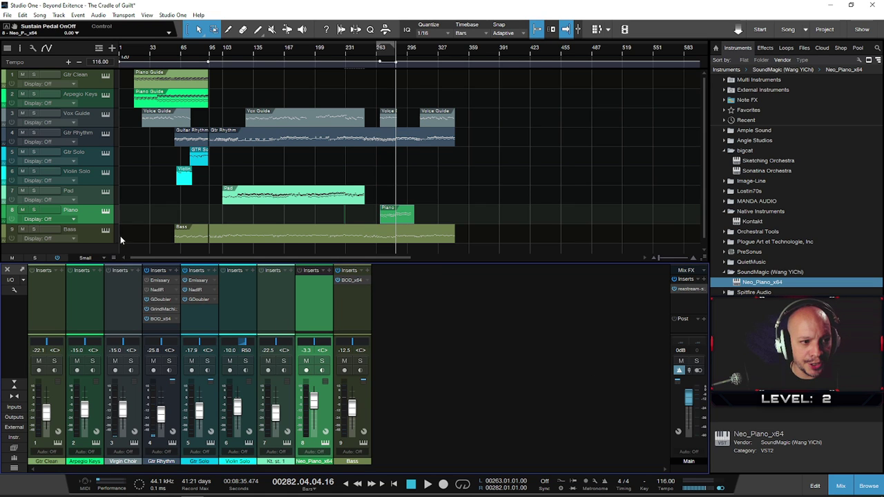
- Reopen the Piano track's instrument and lower its master output to -19.98 dB while the song plays
click(105, 212)
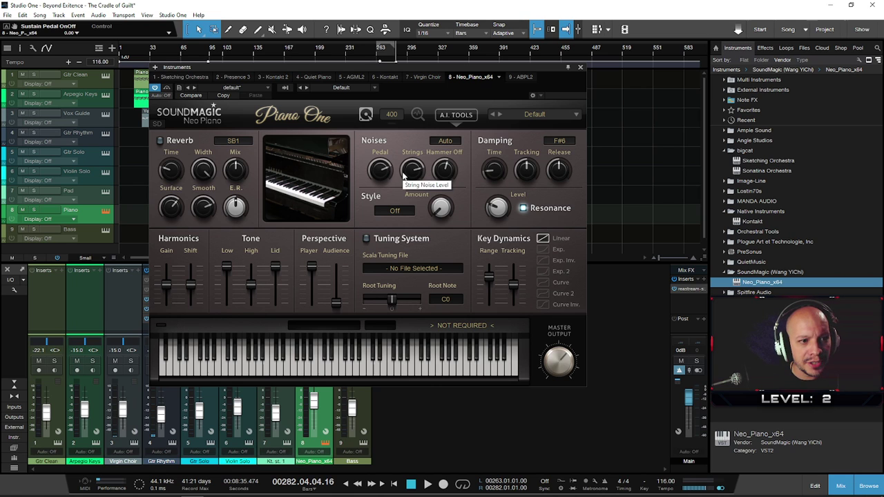
mouse_move(564, 374)
key(space)
scroll(562, 378, down, 5)
scroll(561, 378, up, 2)
scroll(562, 377, down, 1)
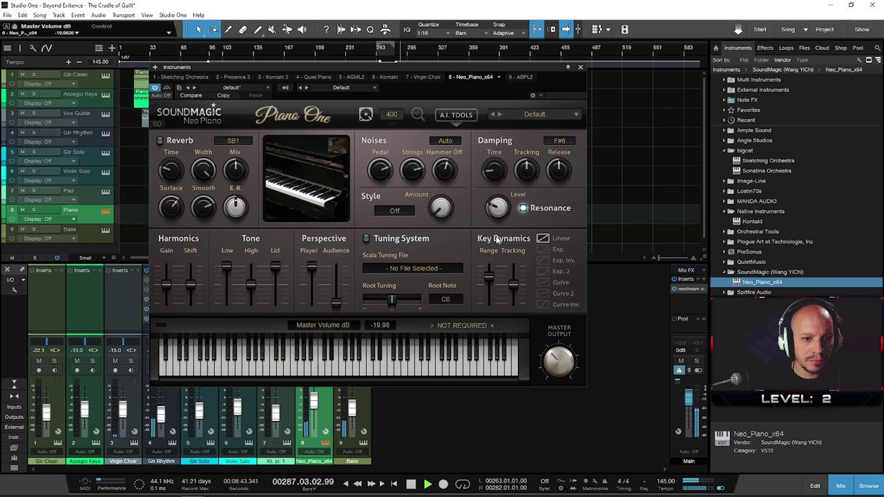
click(415, 271)
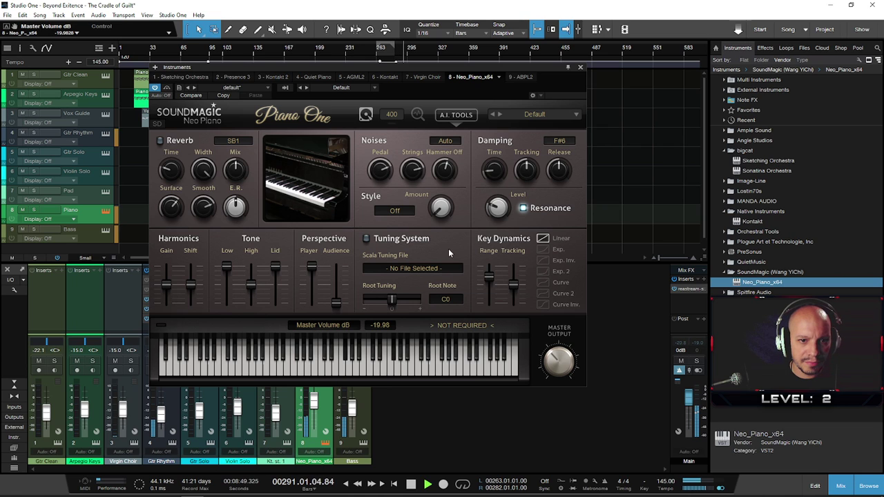
- Try the piano's Rock style with its amount at 100%, and switch the style to Jazz
click(397, 210)
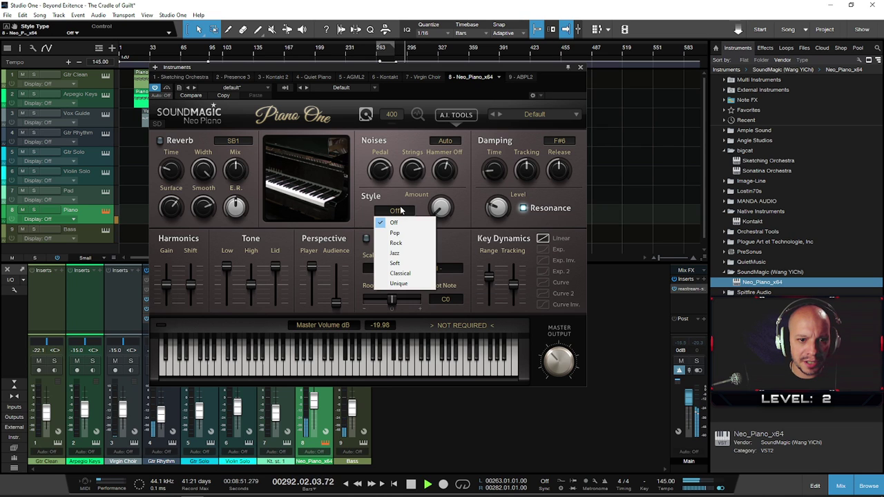
click(406, 244)
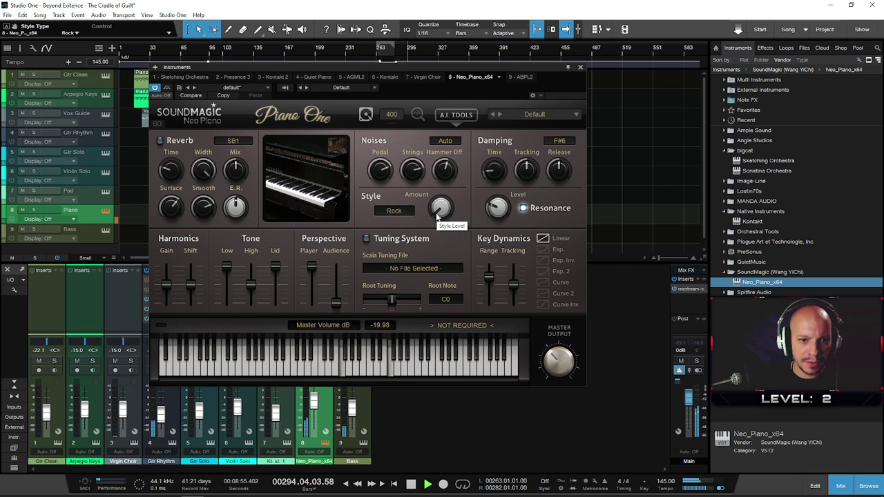
drag(438, 215, 445, 157)
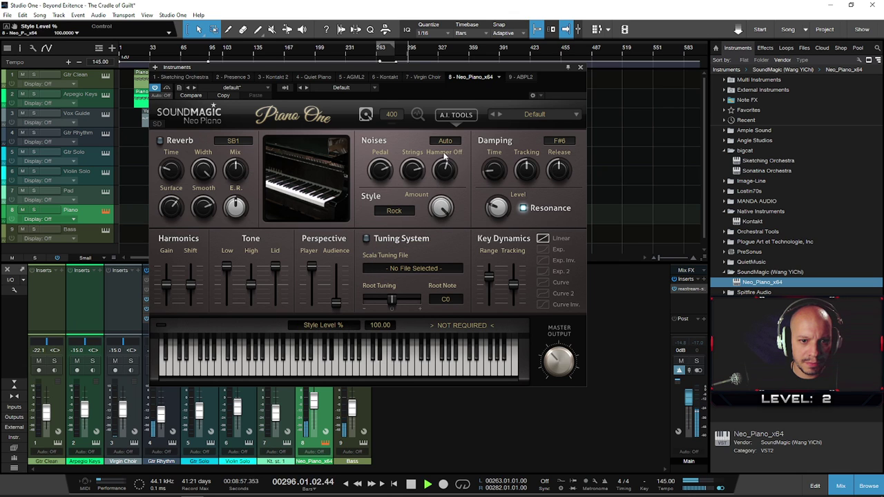
click(394, 210)
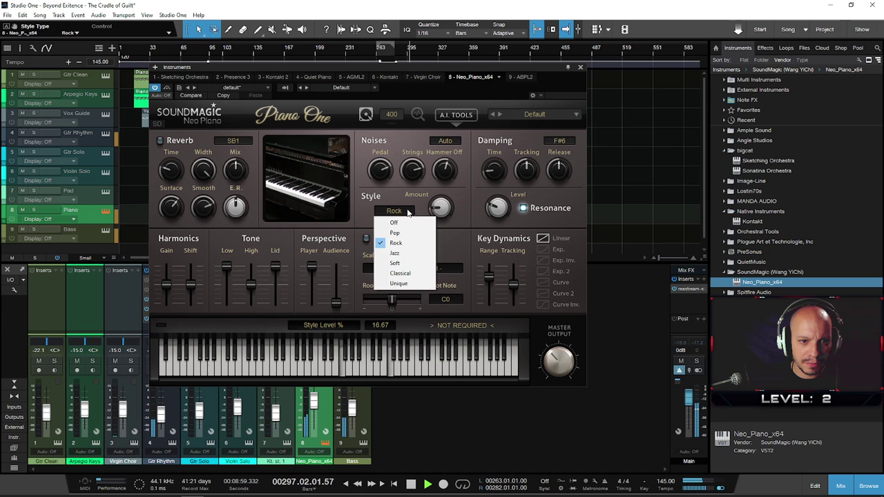
click(396, 253)
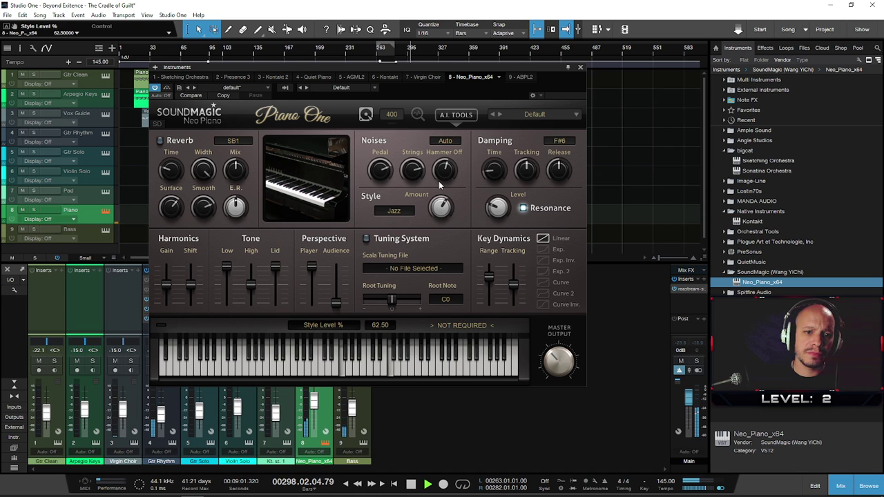
- Solo the Piano track and loop playback over the Piano part from bar 269 to bar 303
click(33, 210)
drag(375, 78, 375, 264)
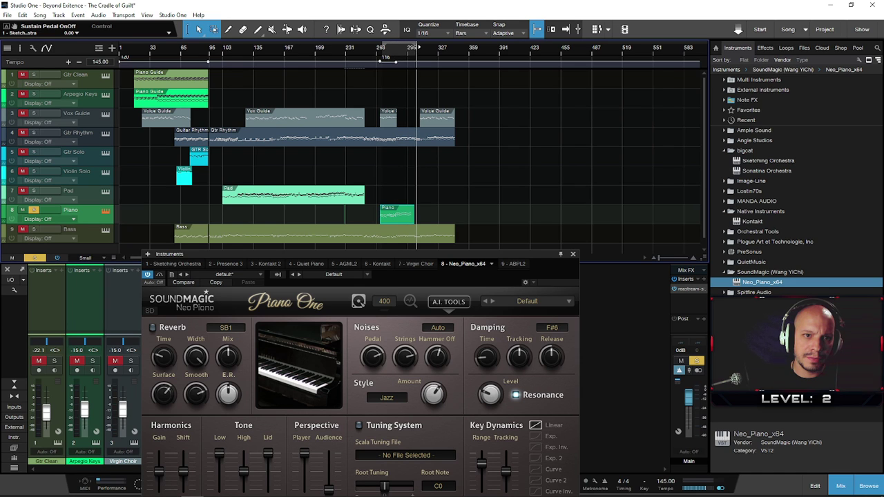
click(381, 44)
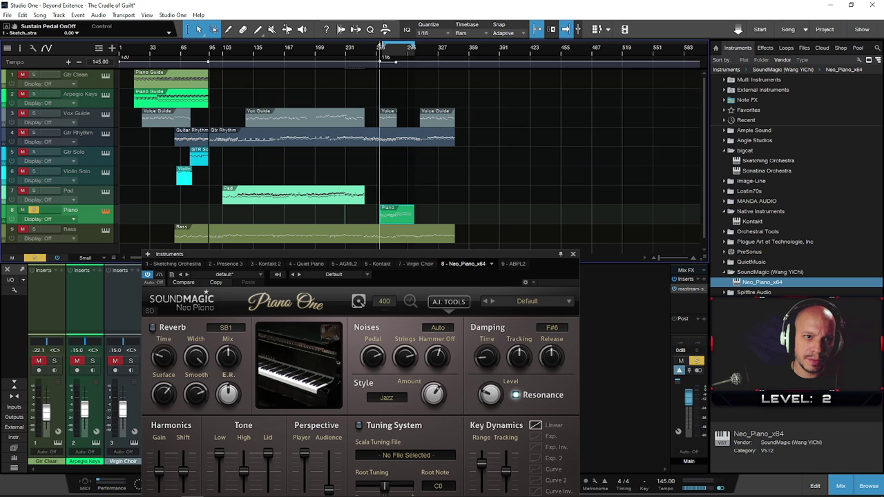
click(385, 56)
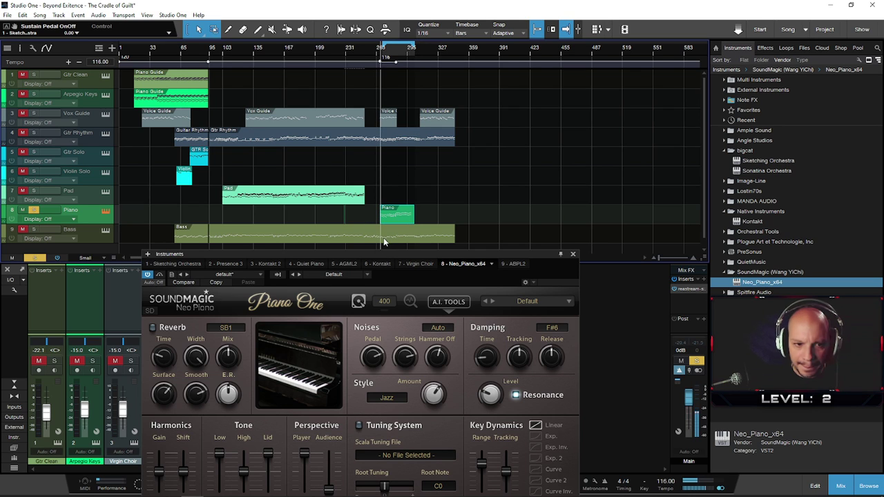
drag(373, 255, 385, 117)
- Audition the Classical, Soft and Unique piano styles while varying the style amount, ending at 70.83%
drag(415, 243, 426, 230)
click(398, 259)
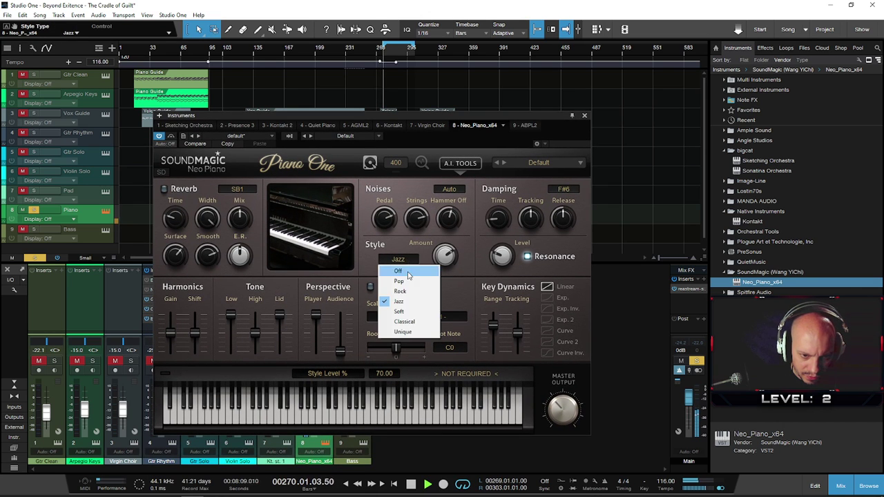
click(404, 321)
mouse_move(449, 258)
mouse_down()
mouse_move(445, 250)
mouse_move(442, 272)
mouse_up()
click(414, 260)
click(409, 317)
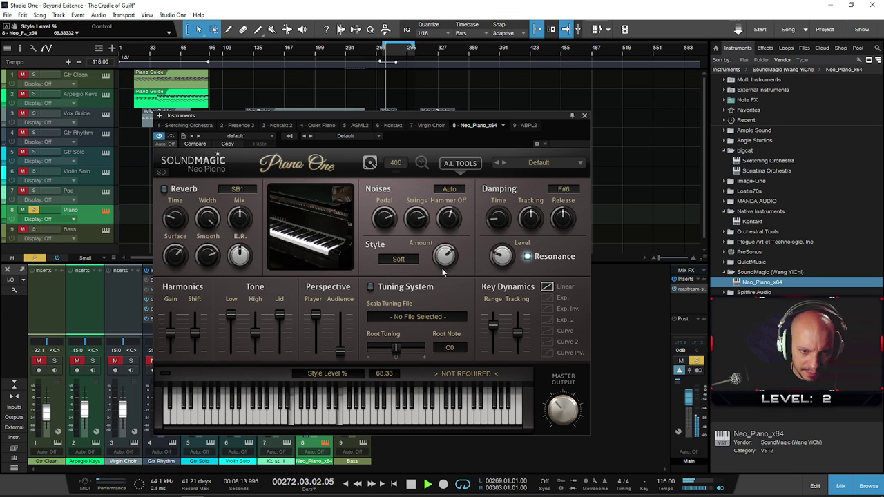
click(399, 260)
click(403, 334)
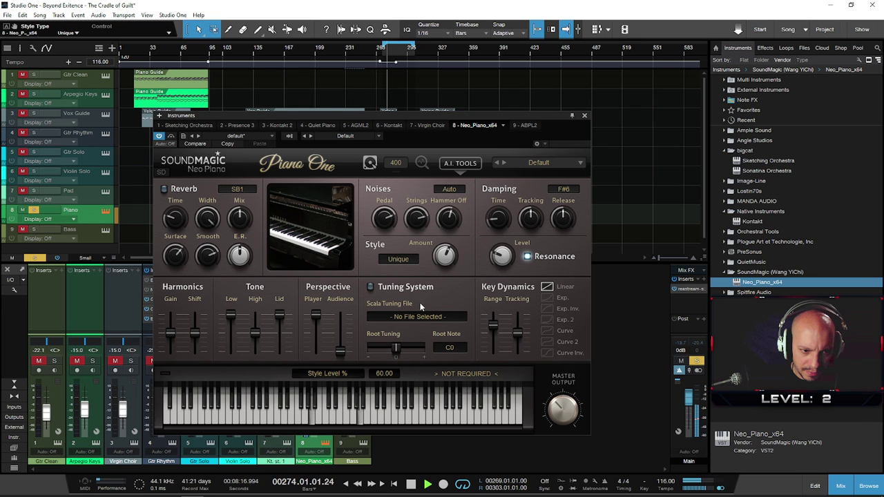
drag(444, 262, 445, 258)
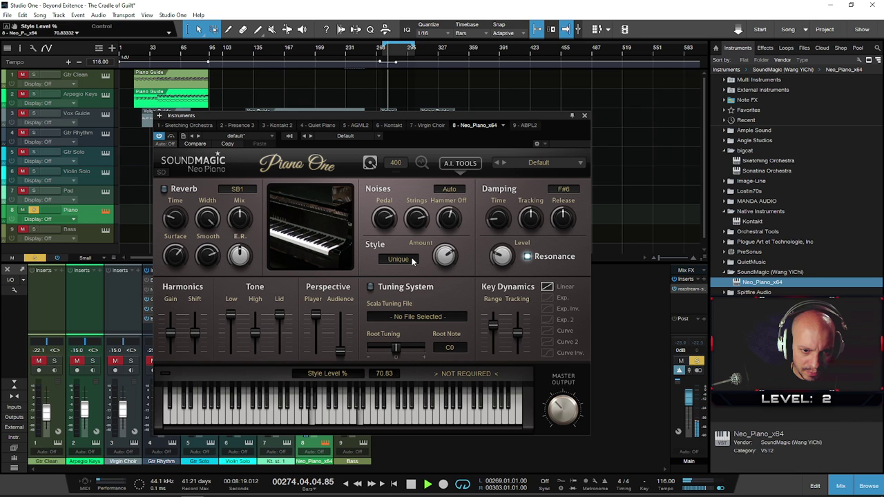
- Compare the Pop, Rock, Jazz, Soft and Classical piano styles in turn at the same style amount
click(413, 261)
click(407, 281)
click(411, 260)
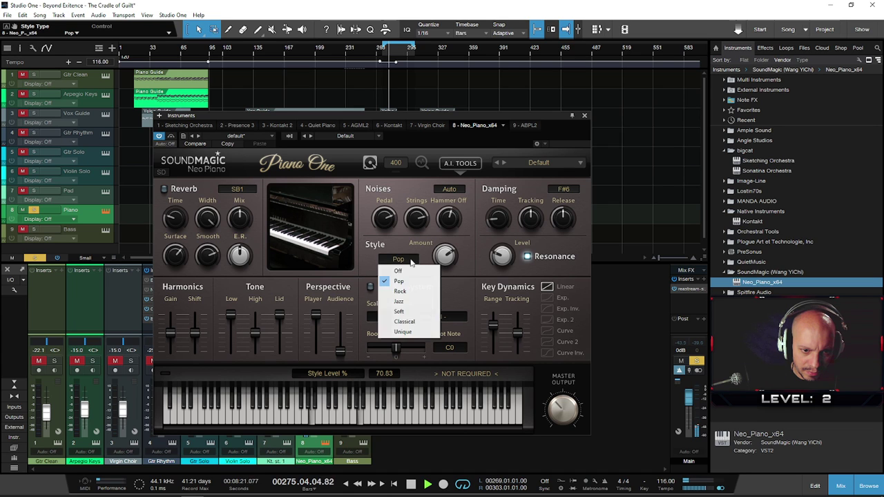
click(400, 291)
click(403, 262)
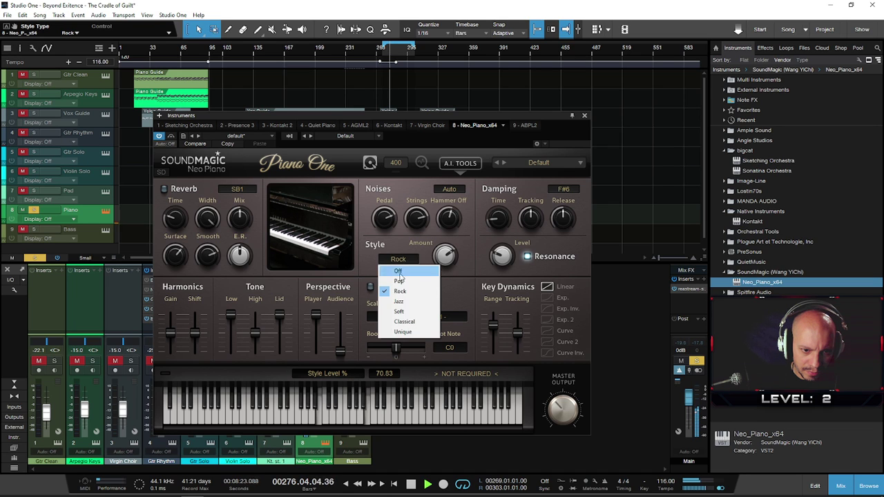
click(400, 301)
click(403, 261)
click(401, 312)
click(403, 260)
click(403, 321)
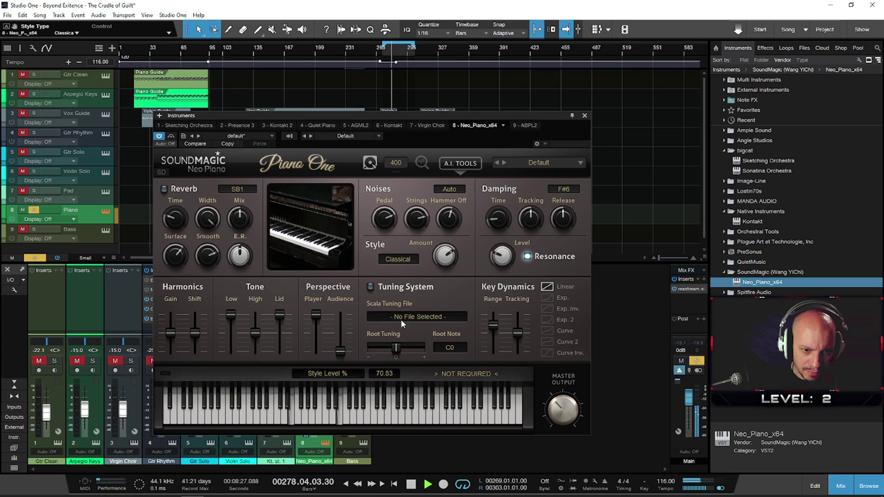
- Set the piano's style to Pop and its reverb mix to 55, and close the instrument
click(403, 260)
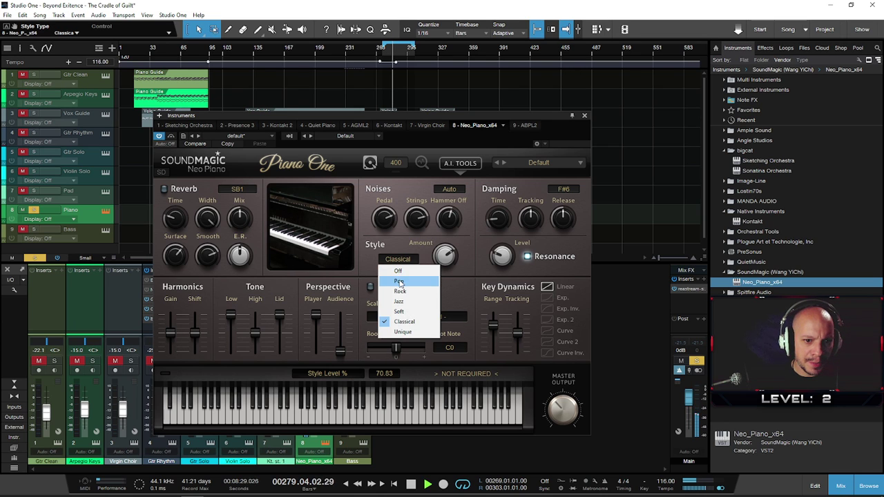
click(400, 281)
scroll(444, 257, down, 2)
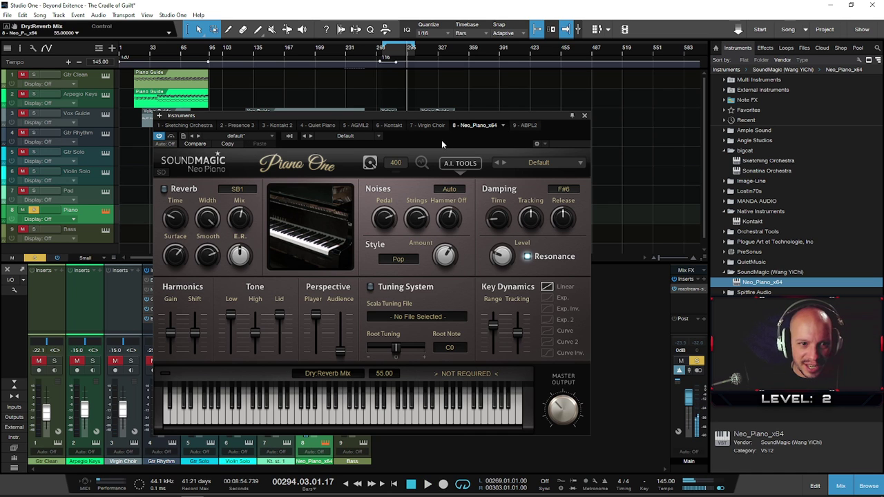
click(584, 117)
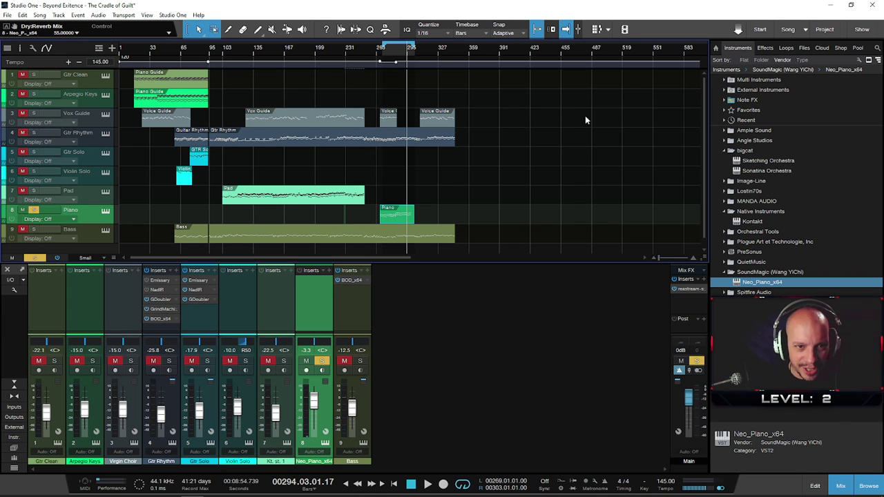
- Play the soloed Piano part from around bar 283 and stop playback
scroll(398, 125, up, 6)
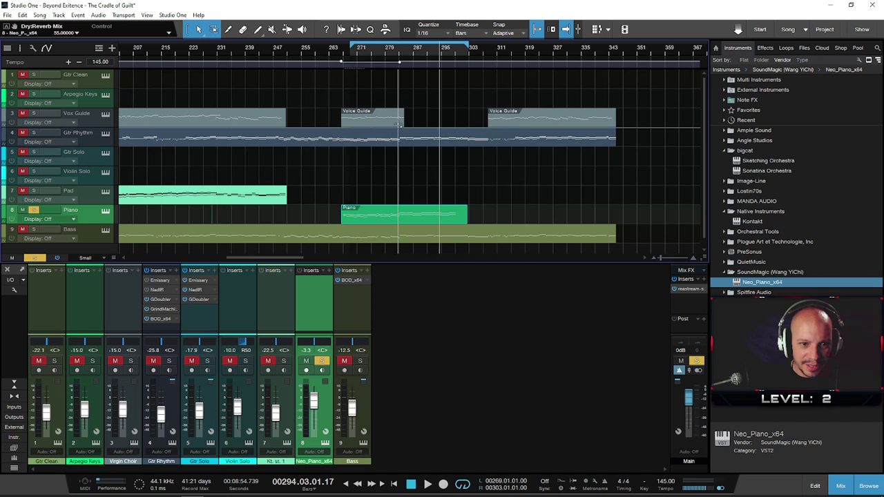
scroll(399, 125, up, 2)
click(403, 52)
key(space)
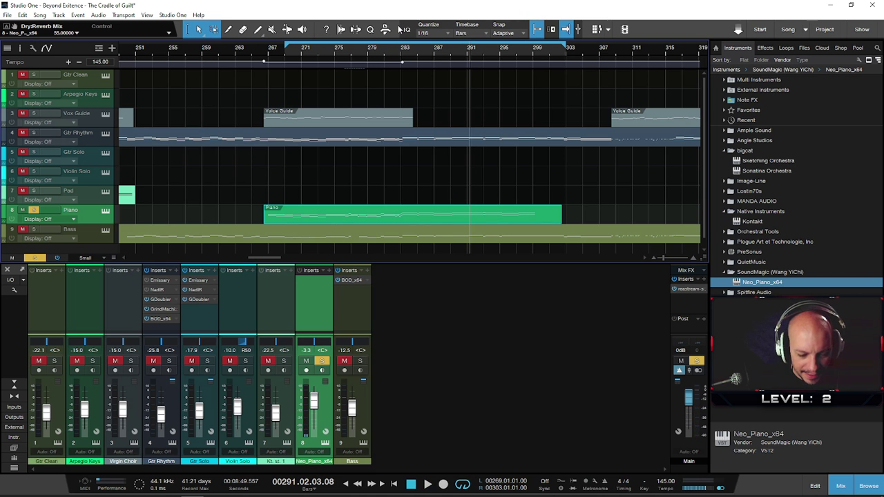
scroll(376, 44, down, 2)
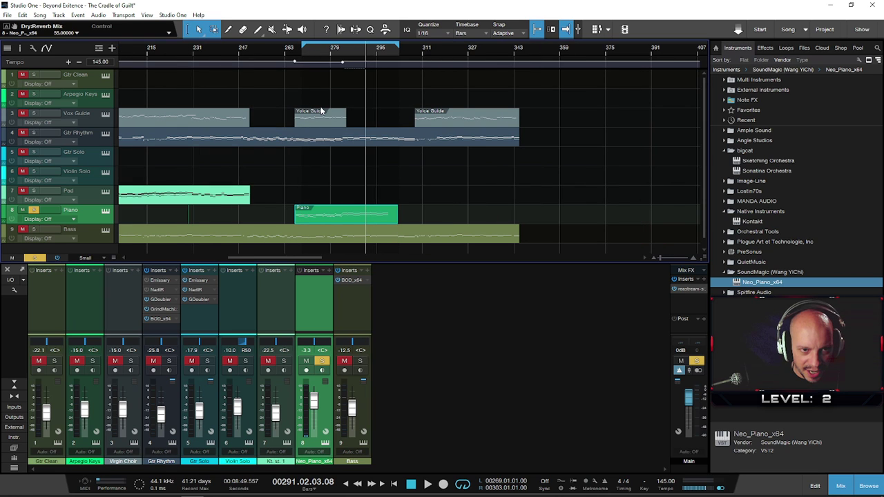
- Extend the loop range's start back to bar 266, just before the Piano part
drag(299, 48, 290, 47)
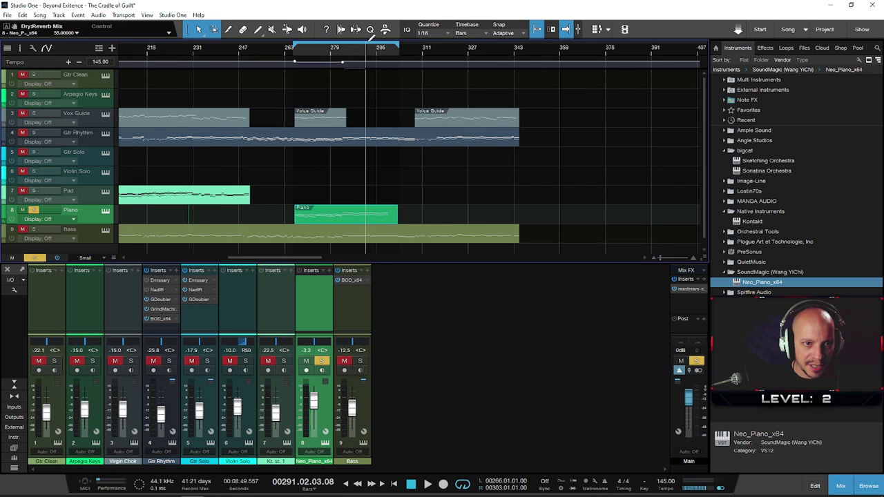
key(z)
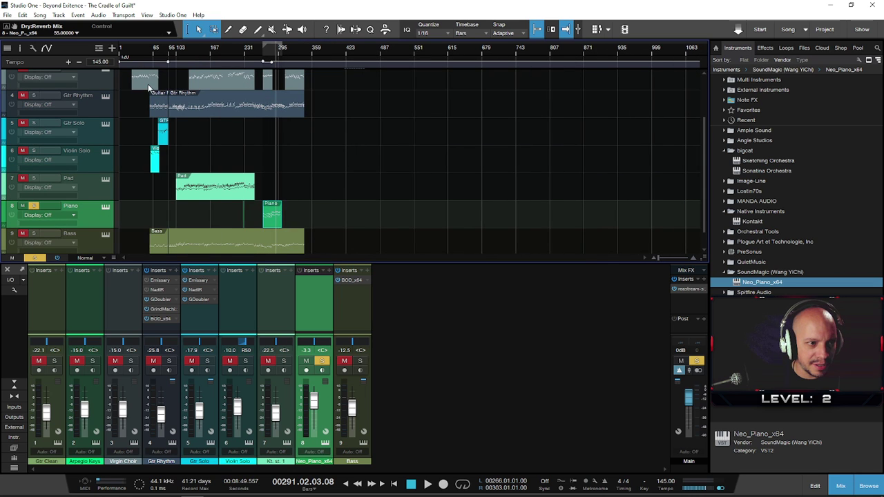
scroll(149, 88, up, 5)
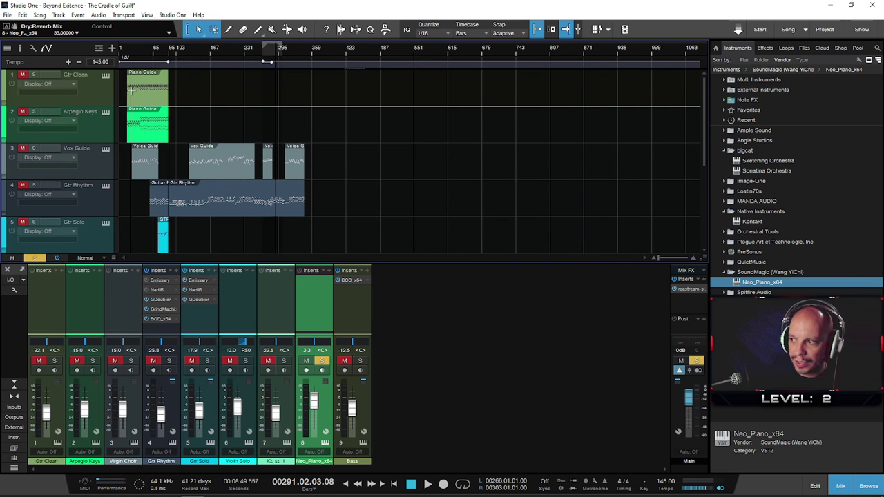
key(shift+z)
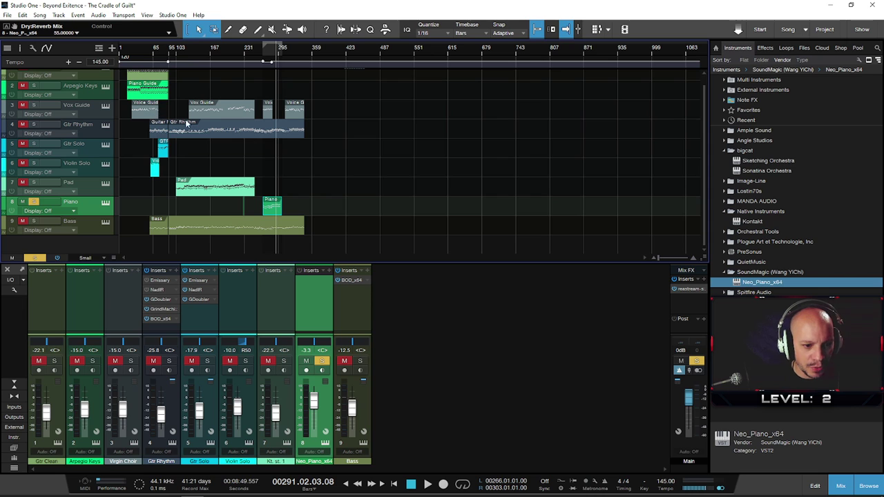
- Unsolo the piano, play it with the other tracks from bar 291, lower its volume to -4.2 dB, and stop playback
click(321, 361)
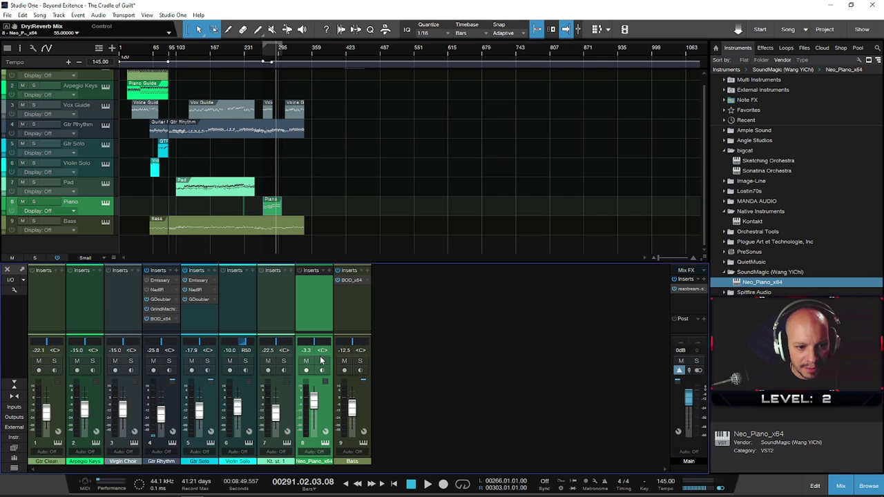
key(space)
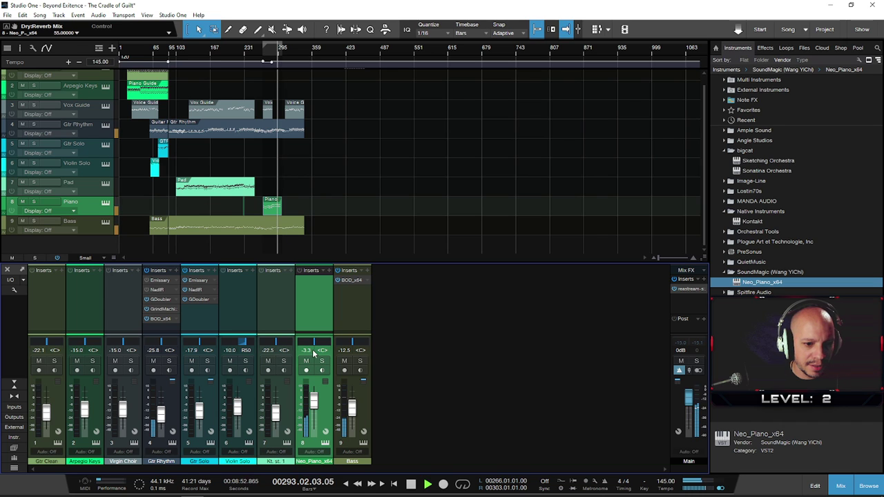
drag(314, 404, 314, 409)
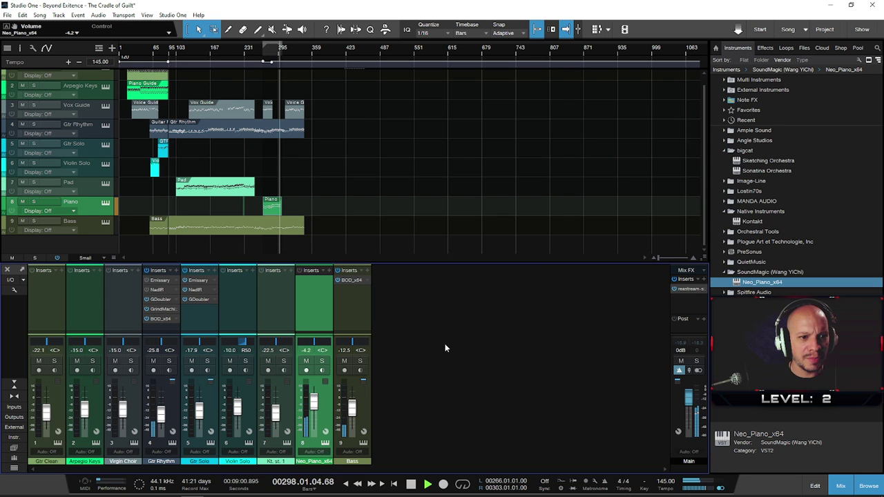
key(space)
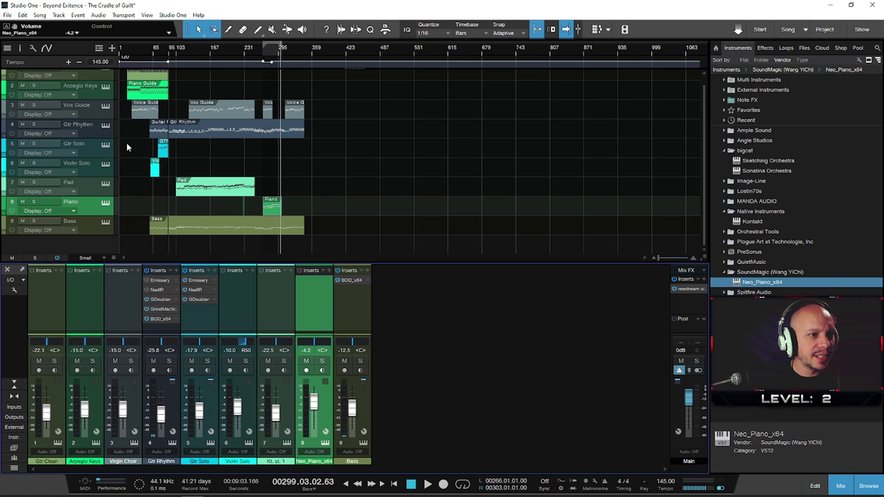
- Hide the browser and remove the Emissary and NadIR inserts from the Gtr Rhythm channel
scroll(126, 143, up, 1)
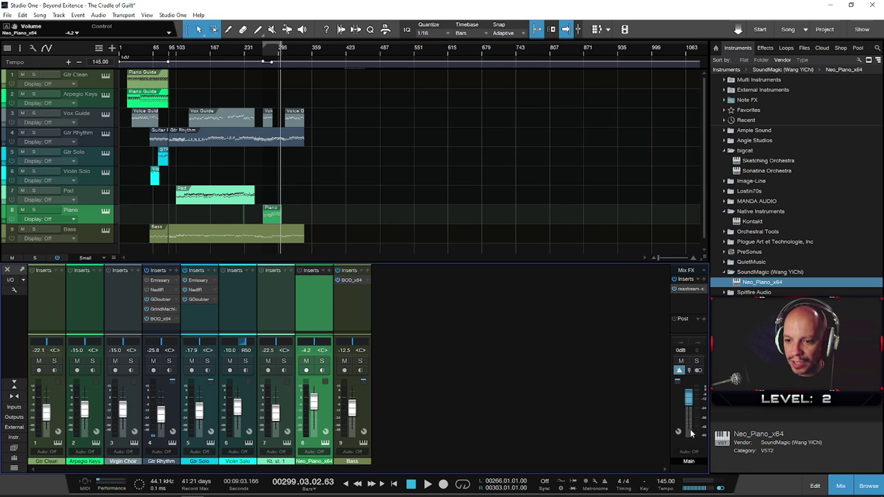
click(856, 481)
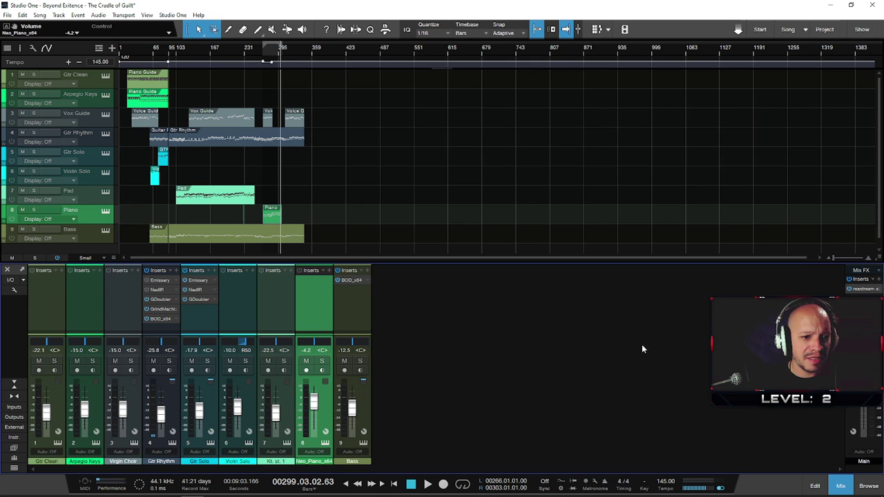
right_click(147, 282)
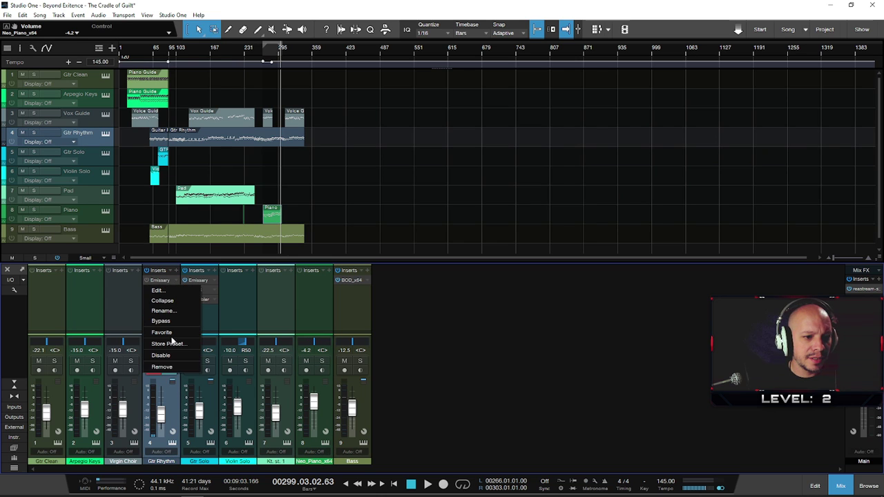
click(169, 368)
right_click(156, 281)
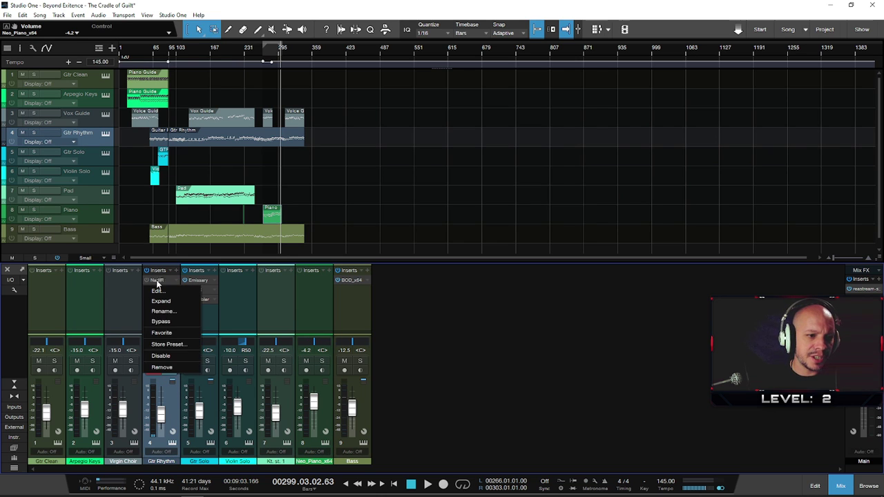
click(175, 368)
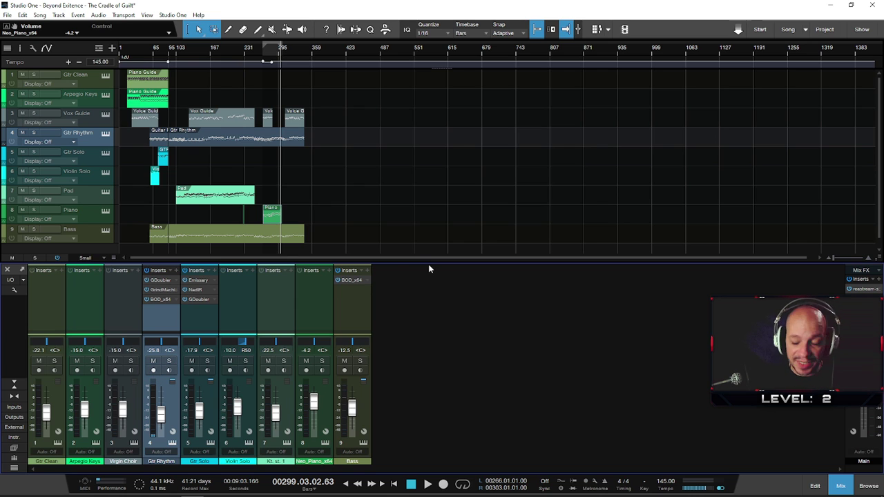
- Rename the Kt. st. 1 mixer channel as Pad
click(280, 463)
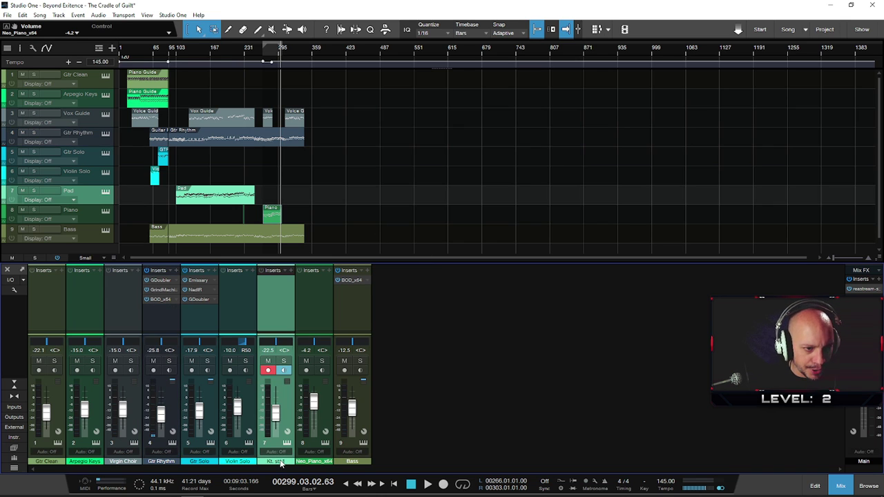
double_click(278, 462)
text(Pad)
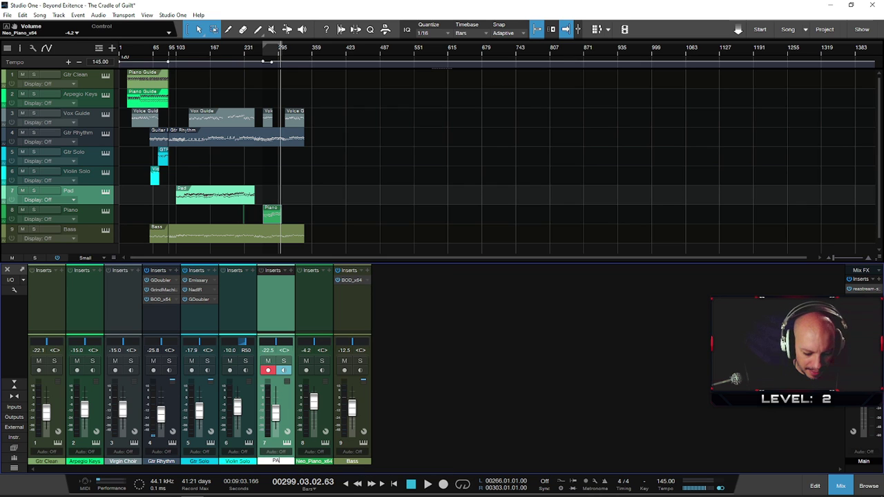
key(Return)
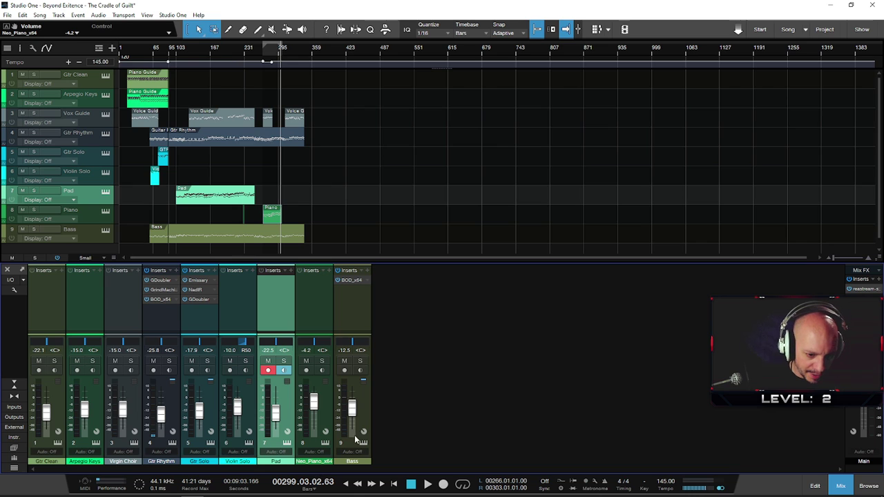
- Rename the Neo_Piano_x64 mixer channel as Piano and disarm it for recording
click(317, 462)
double_click(318, 462)
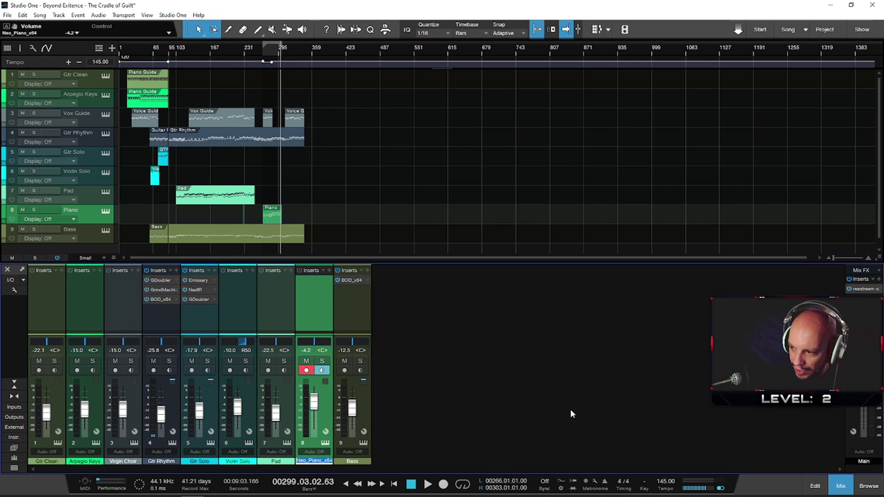
text(Piano)
key(Return)
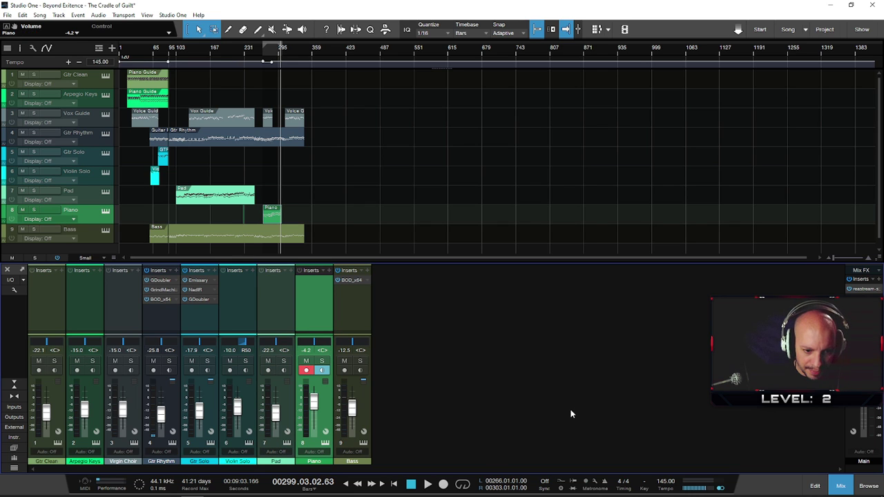
click(306, 370)
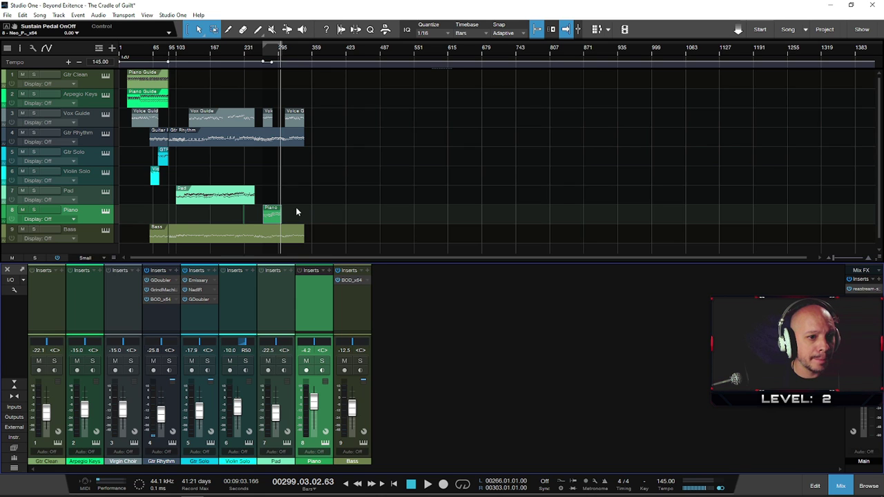
- Select the events on the Piano track in the arrangement
drag(302, 213, 163, 215)
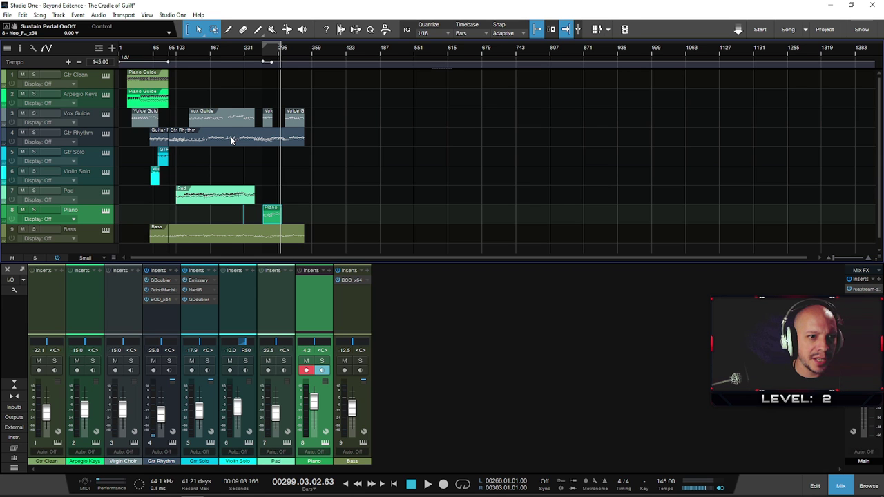
scroll(232, 141, up, 3)
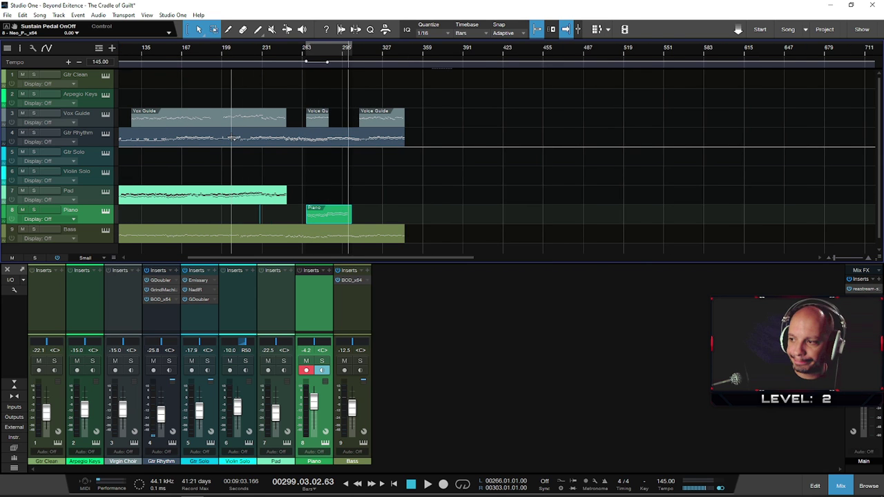
scroll(235, 139, down, 4)
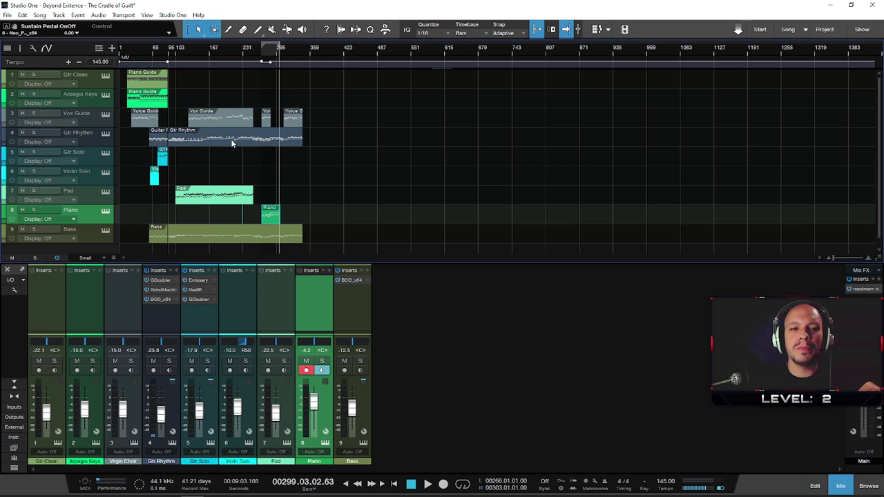
- Open the long Bass part in the note editor, examine its notes around bars 123 to 134, and close the editor
double_click(220, 236)
scroll(454, 267, up, 4)
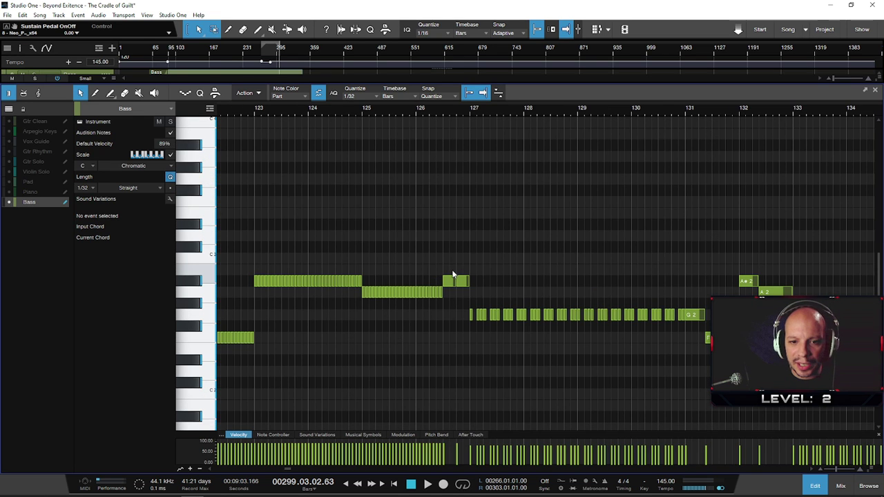
scroll(509, 316, up, 4)
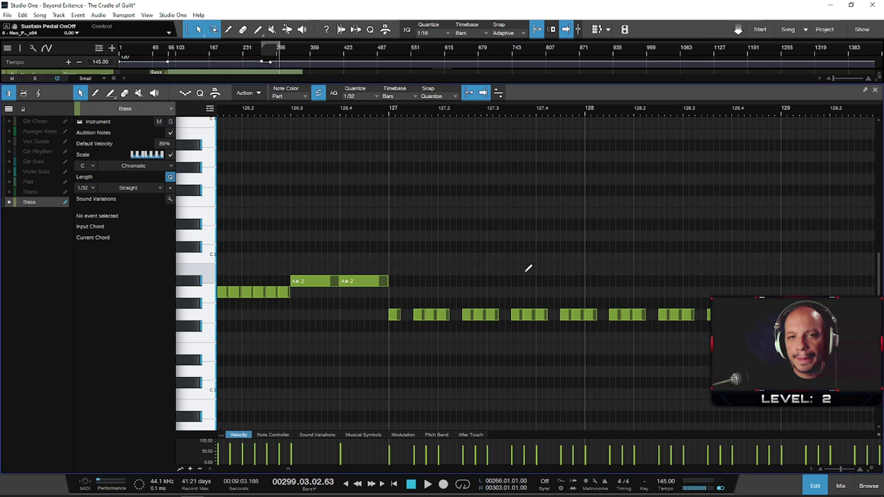
scroll(528, 266, down, 10)
scroll(528, 267, down, 5)
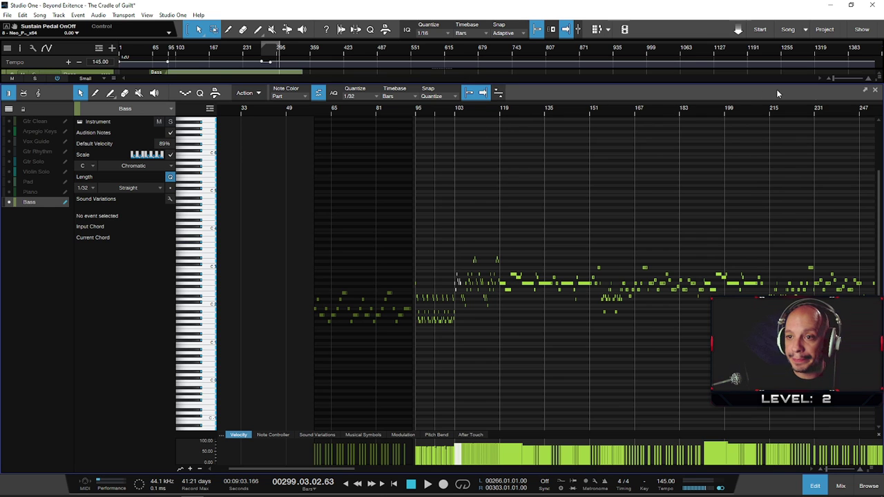
click(876, 90)
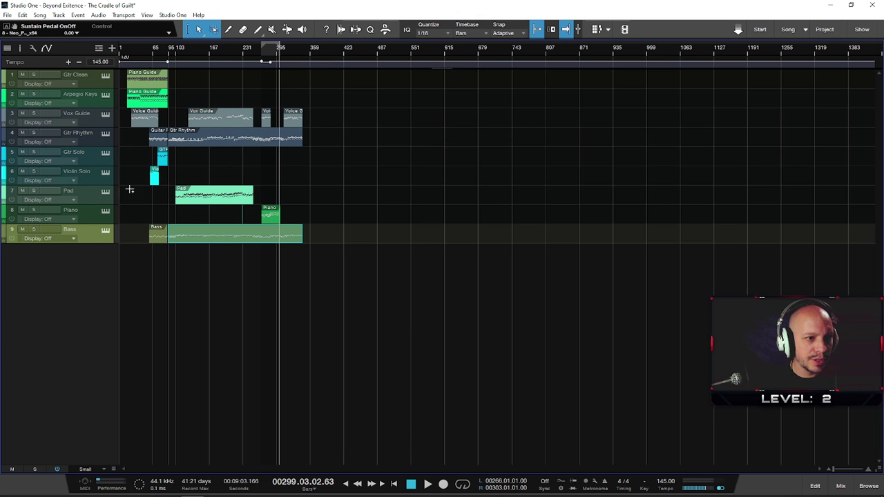
scroll(148, 187, up, 5)
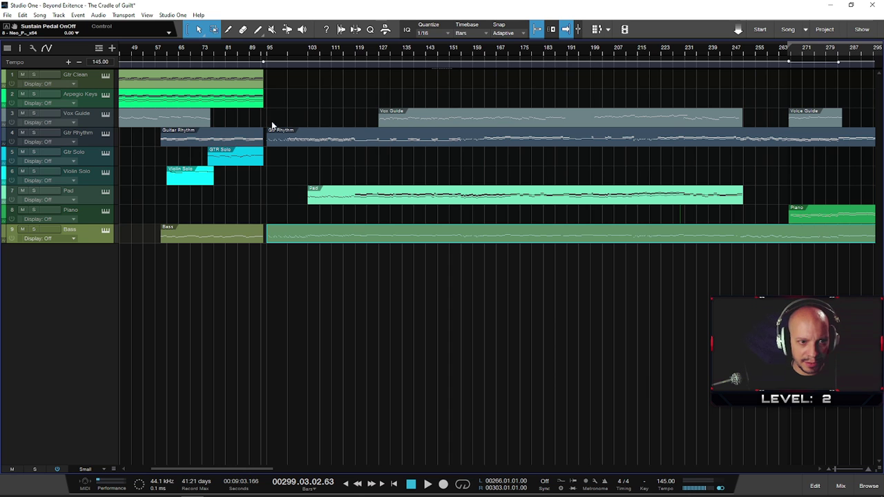
scroll(300, 141, up, 2)
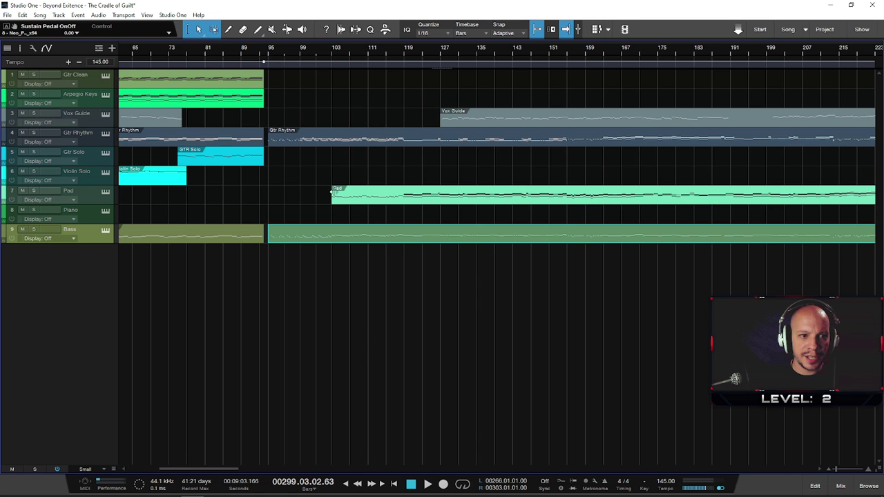
scroll(262, 228, down, 3)
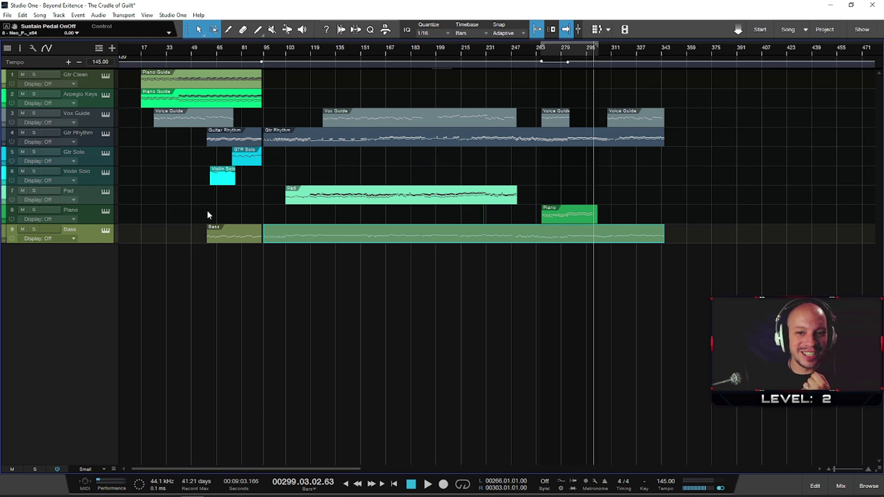
key(shift+w)
key(e)
key(e)
key(w)
key(w)
key(e)
key(e)
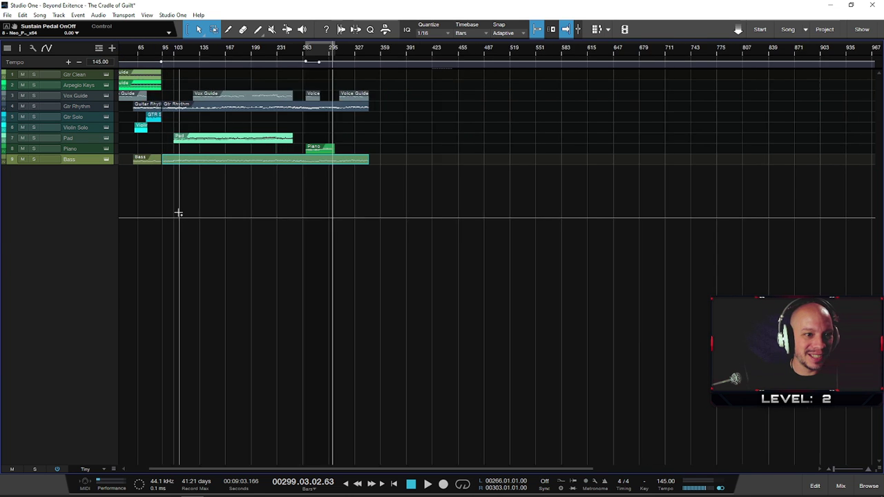
key(shift+e)
key(w)
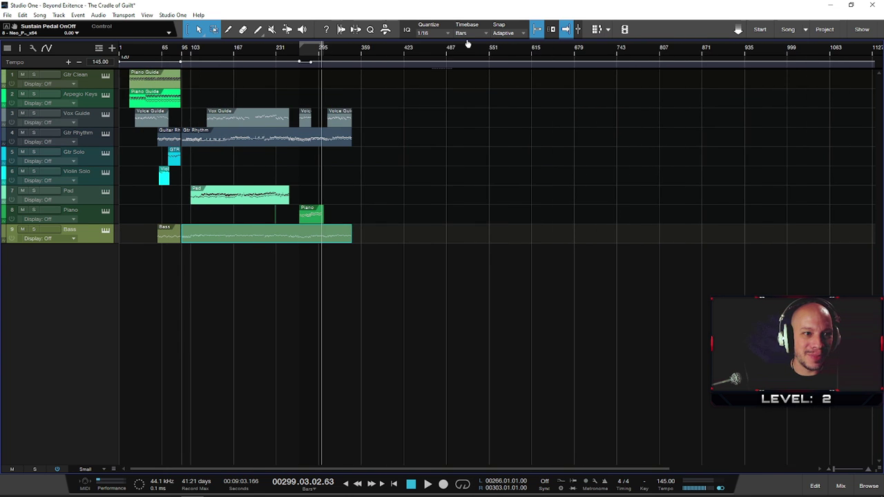
key(e)
key(e)
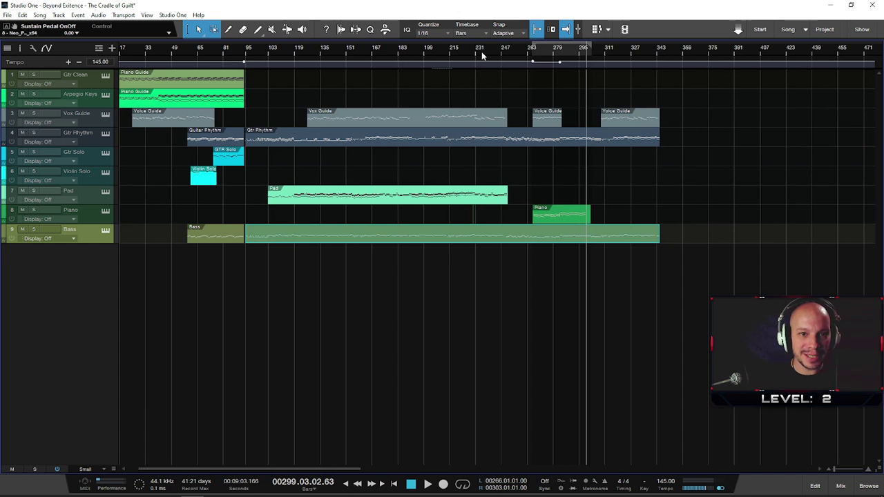
key(w)
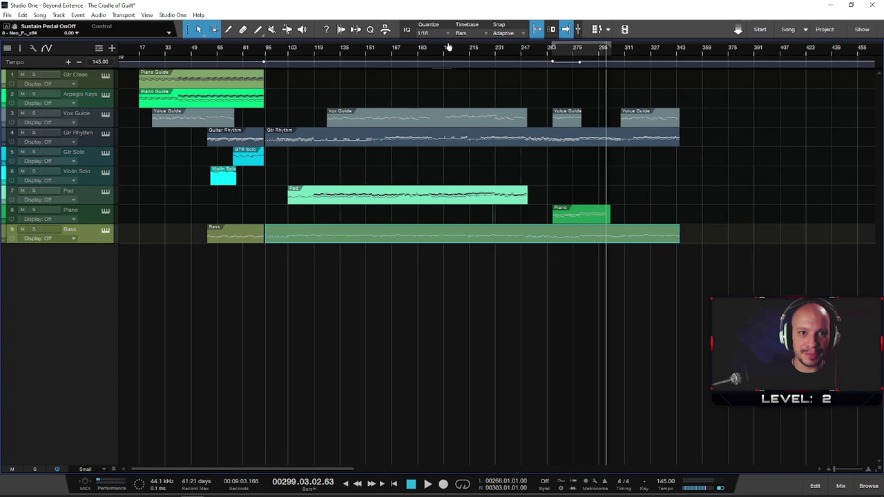
key(e)
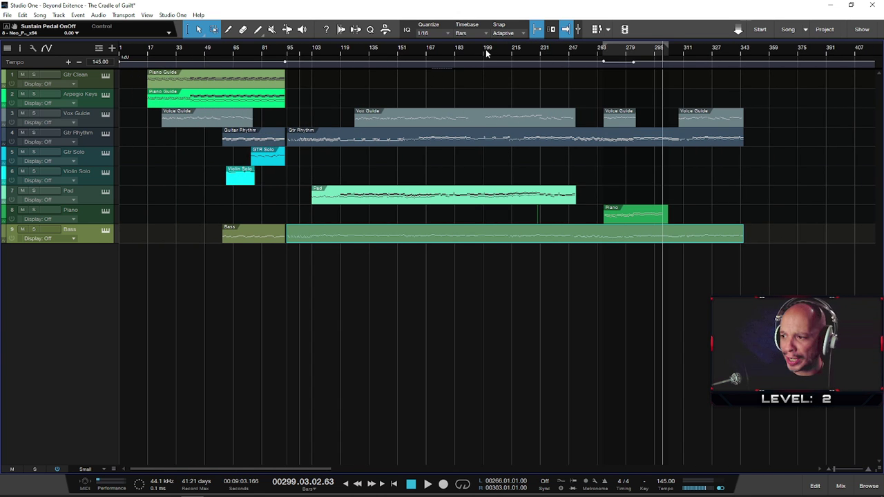